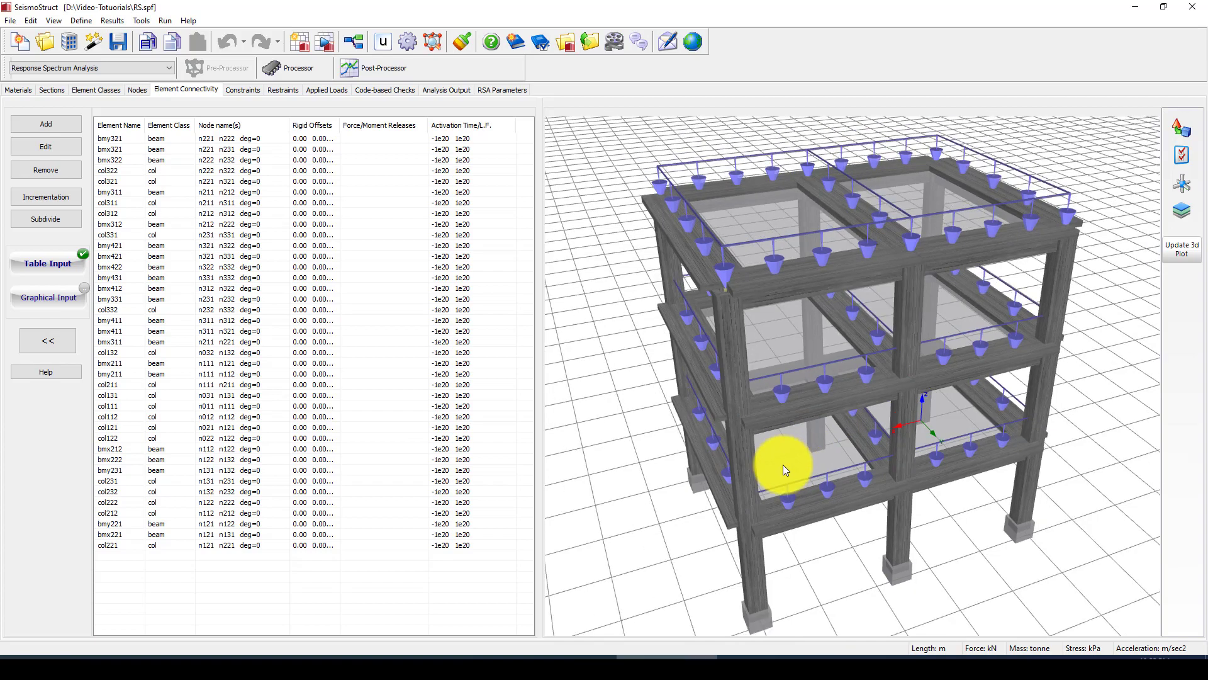
In the structure wizard, set 3 bays and 3 frames with 5 storeys.
{"action": "scroll", "coordinate": [780, 371], "scroll_direction": "down", "scroll_amount": 2}
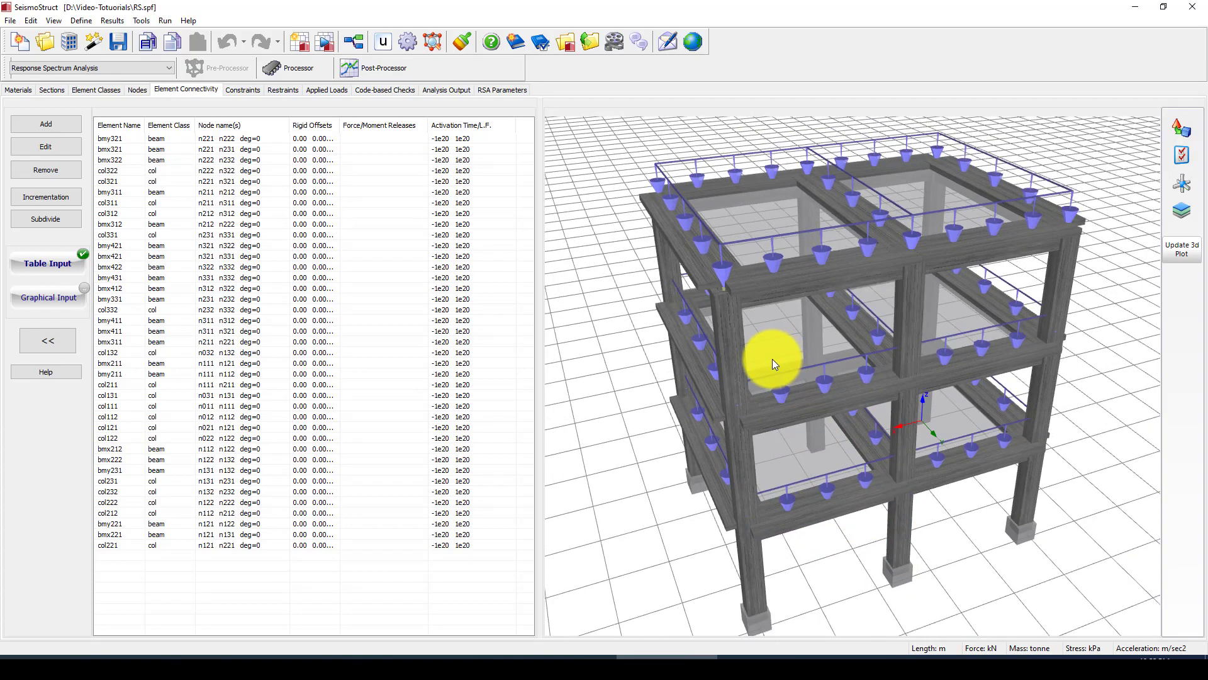
{"action": "left_click_drag", "start_coordinate": [871, 461], "coordinate": [842, 459]}
{"action": "scroll", "coordinate": [849, 419], "scroll_direction": "up", "scroll_amount": 3}
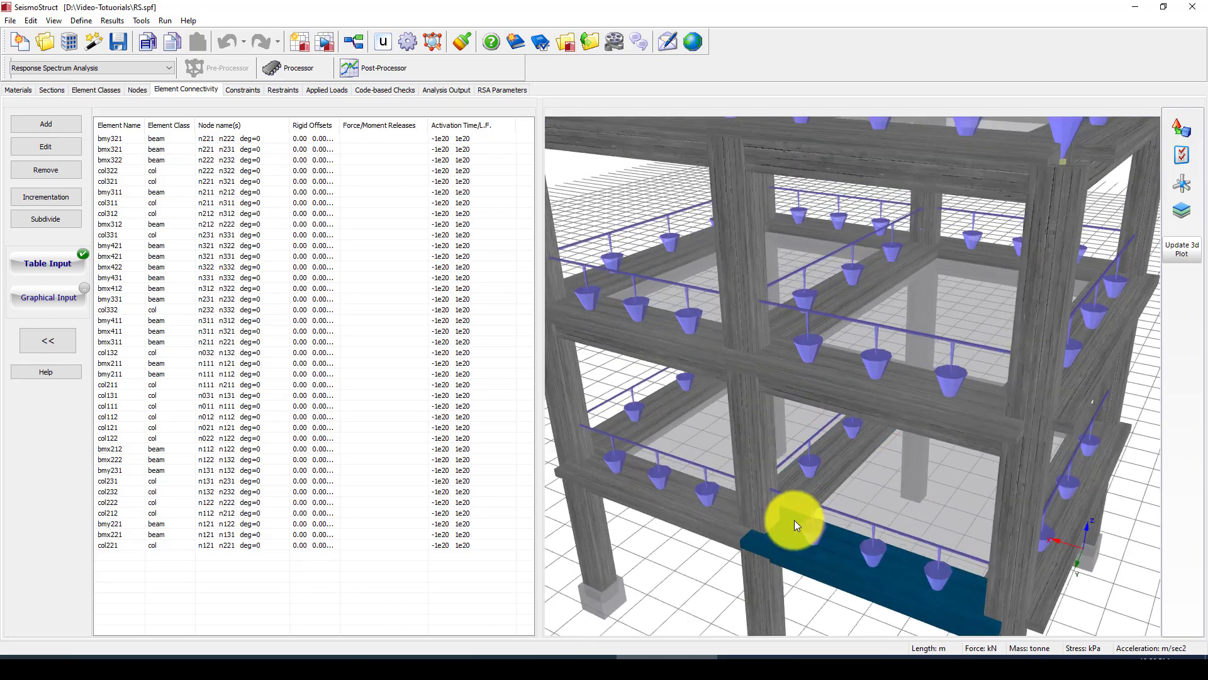
{"action": "scroll", "coordinate": [803, 478], "scroll_direction": "down", "scroll_amount": 1}
{"action": "scroll", "coordinate": [806, 463], "scroll_direction": "down", "scroll_amount": 3}
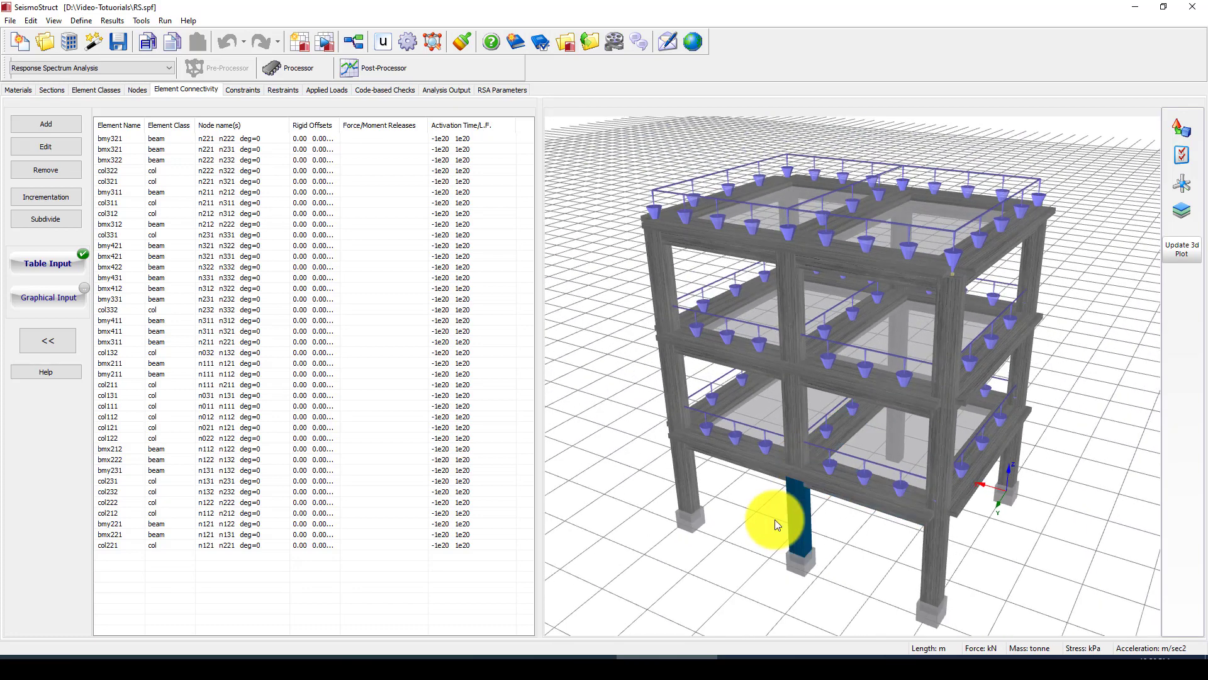
{"action": "scroll", "coordinate": [775, 551], "scroll_direction": "up", "scroll_amount": 2}
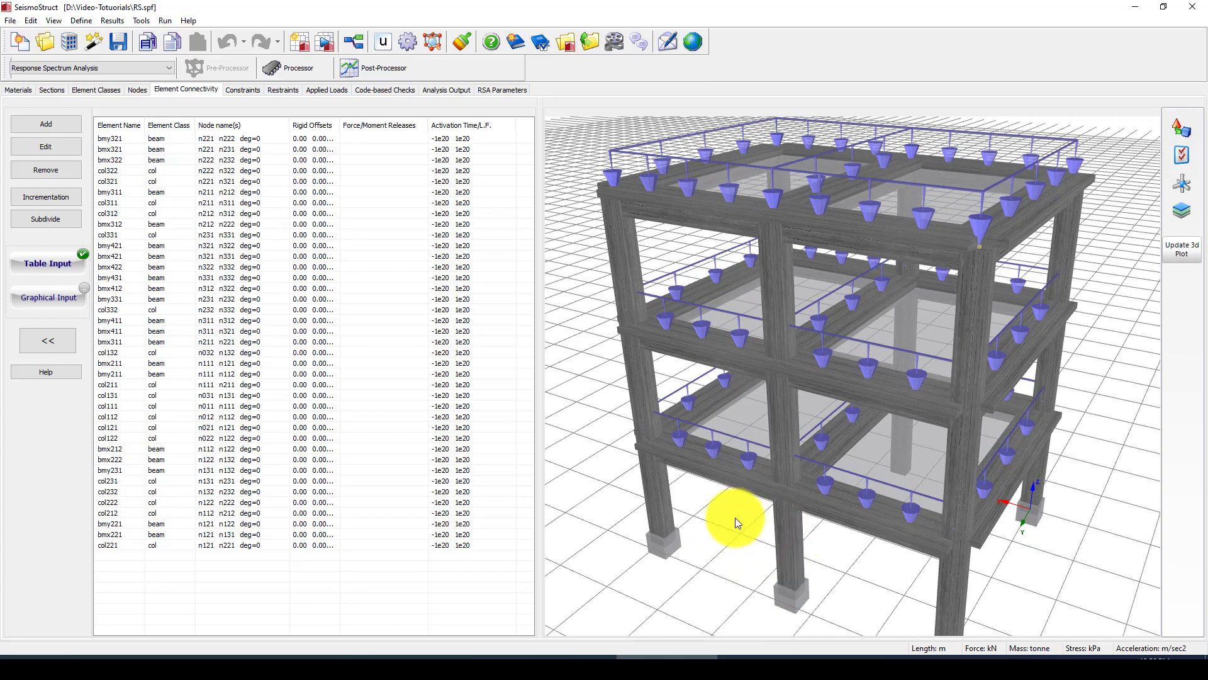
{"action": "scroll", "coordinate": [752, 542], "scroll_direction": "up", "scroll_amount": 3}
{"action": "scroll", "coordinate": [756, 546], "scroll_direction": "down", "scroll_amount": 1}
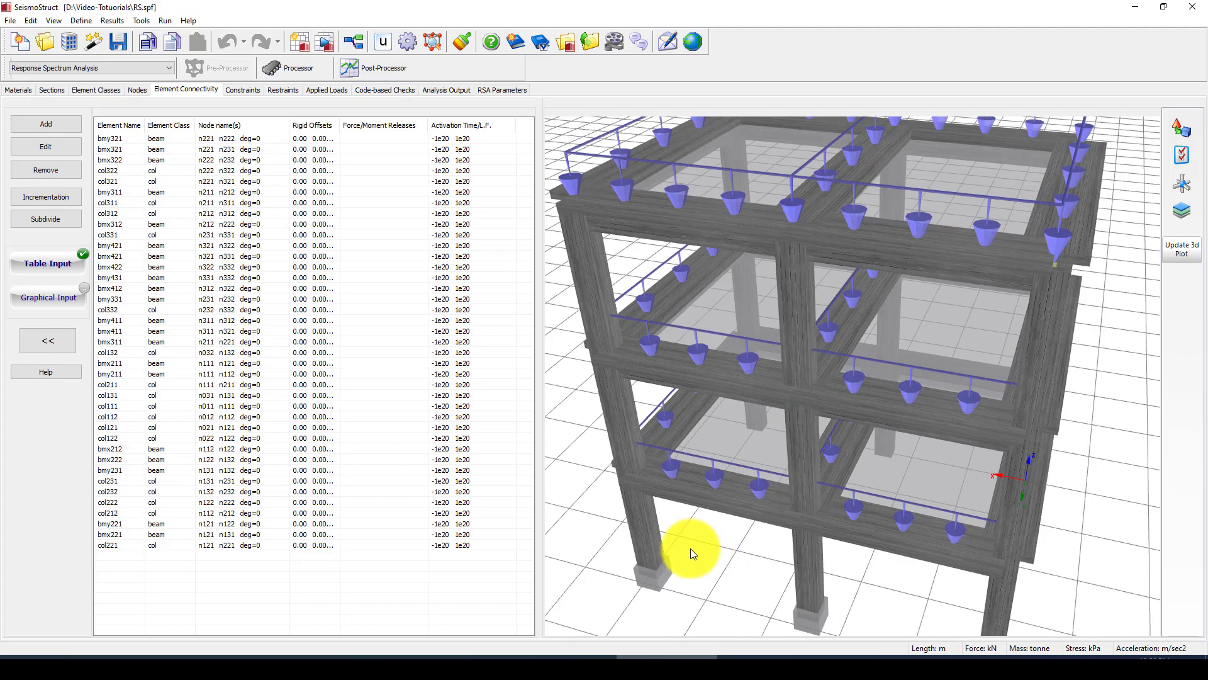
{"action": "scroll", "coordinate": [671, 526], "scroll_direction": "up", "scroll_amount": 2}
{"action": "scroll", "coordinate": [671, 523], "scroll_direction": "down", "scroll_amount": 2}
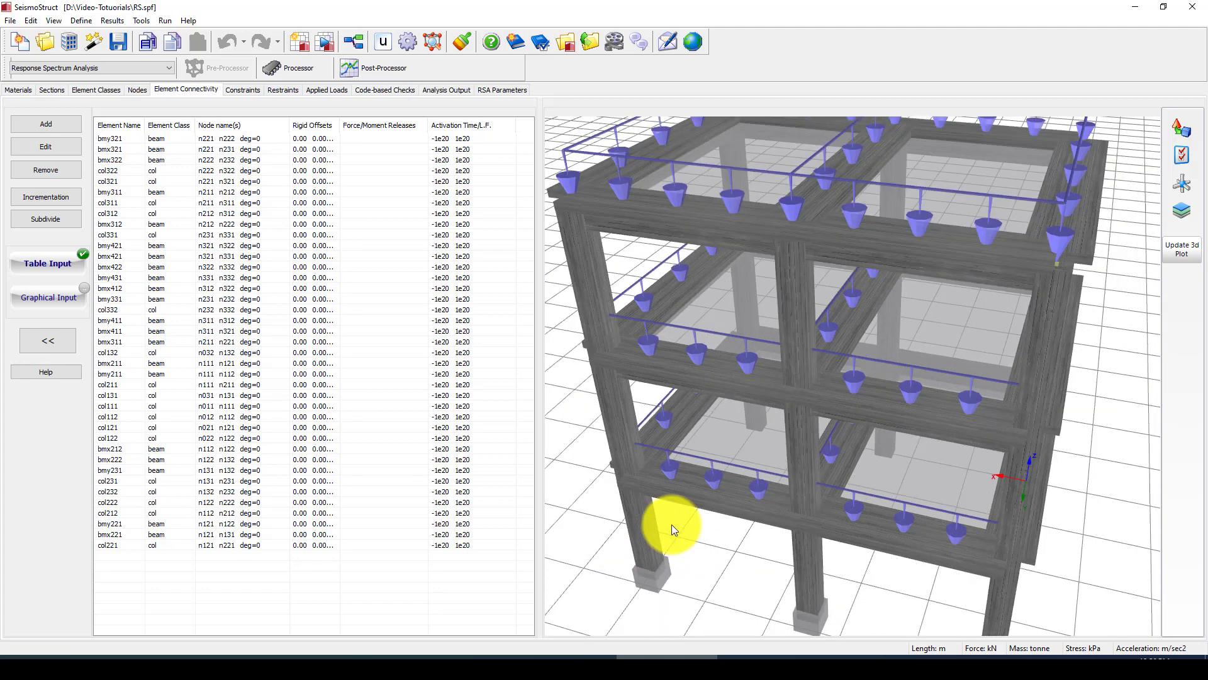
{"action": "scroll", "coordinate": [671, 524], "scroll_direction": "down", "scroll_amount": 1}
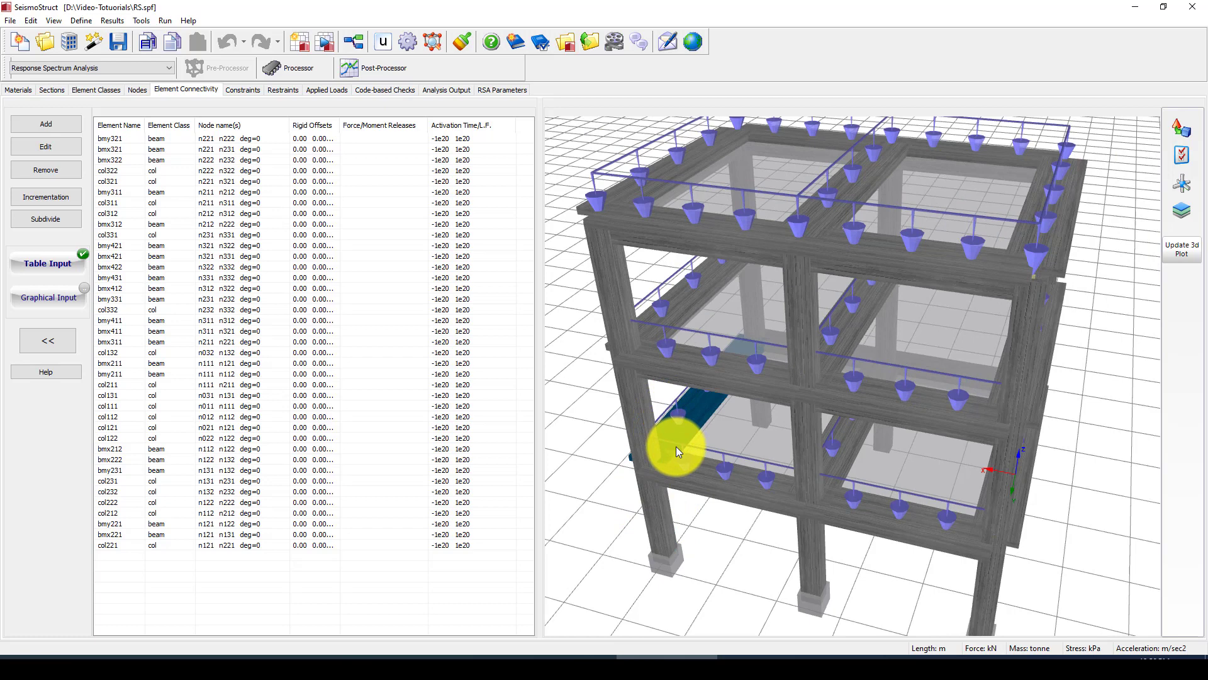
{"action": "scroll", "coordinate": [676, 447], "scroll_direction": "down", "scroll_amount": 1}
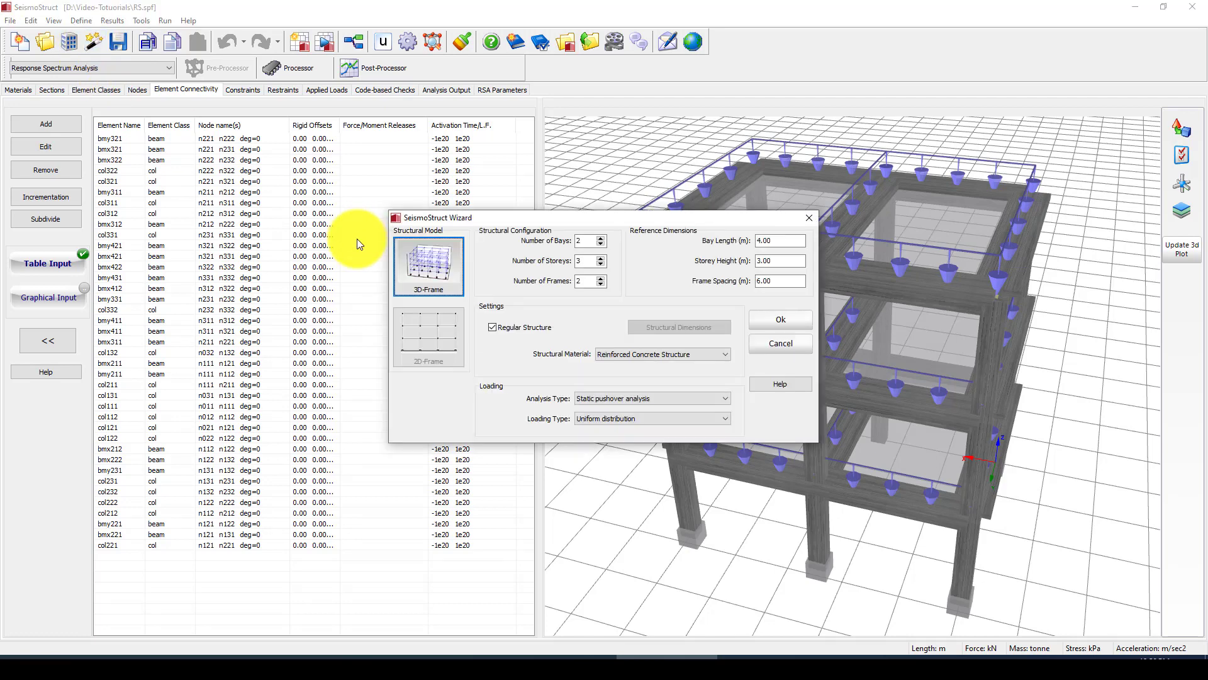
{"action": "left_click_drag", "start_coordinate": [558, 224], "coordinate": [463, 224]}
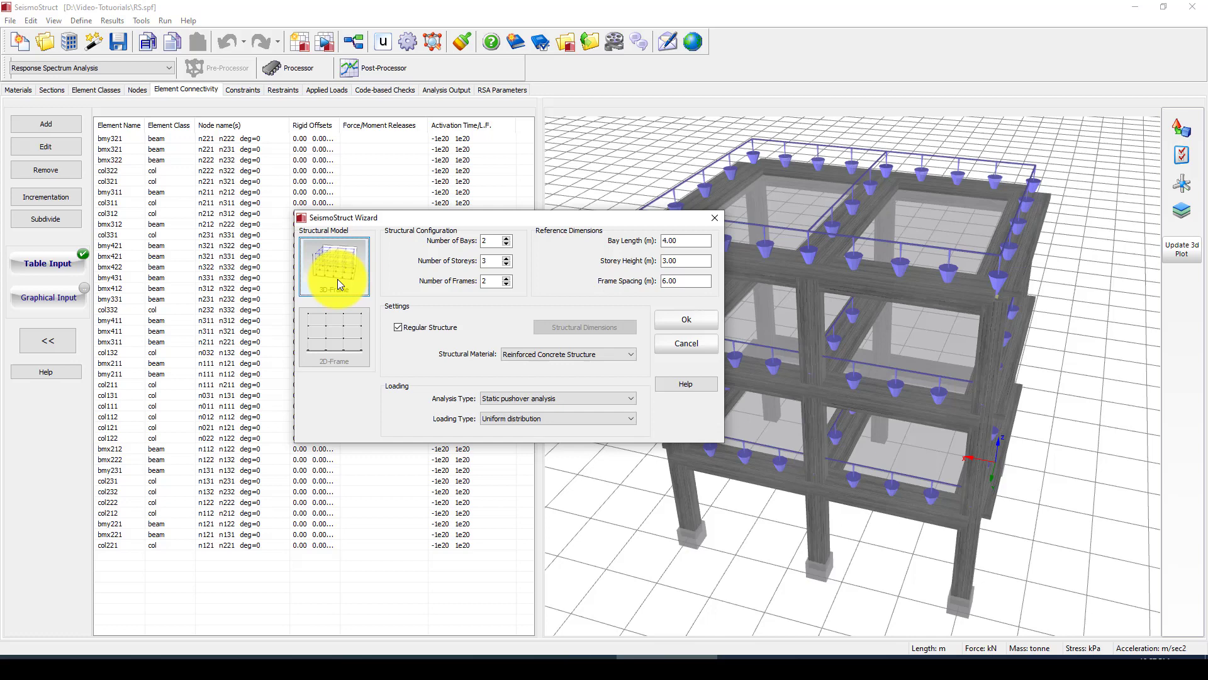
{"action": "left_click", "coordinate": [507, 238]}
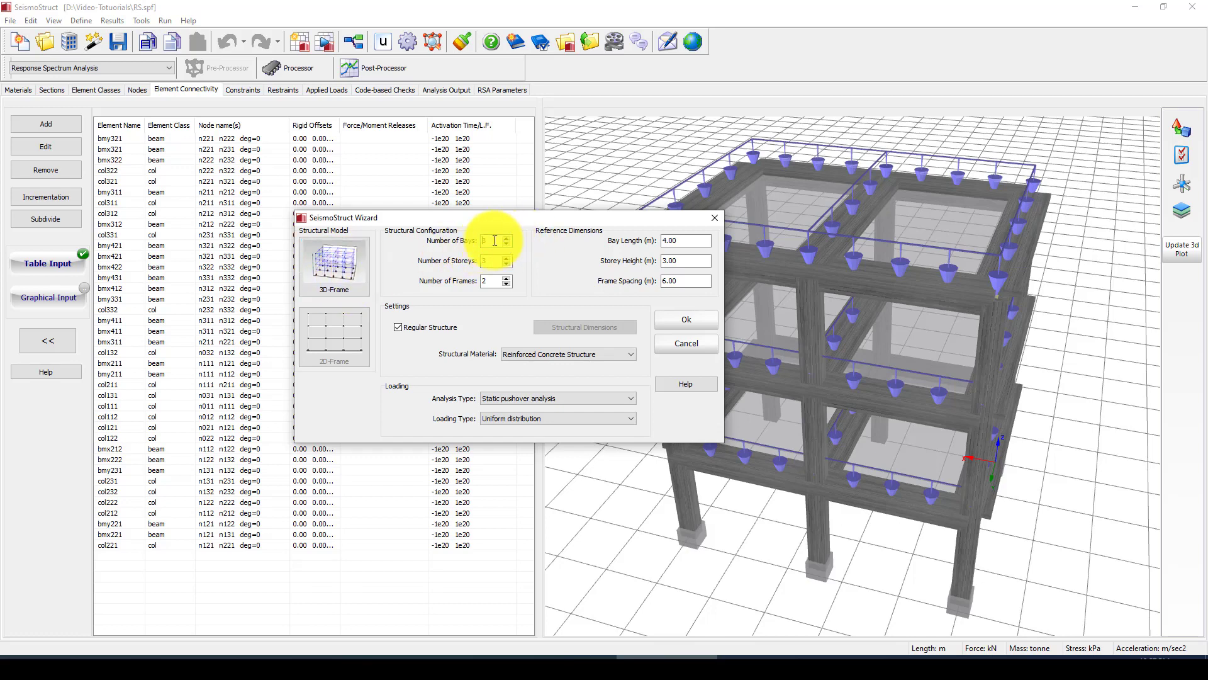
{"action": "left_click", "coordinate": [507, 278]}
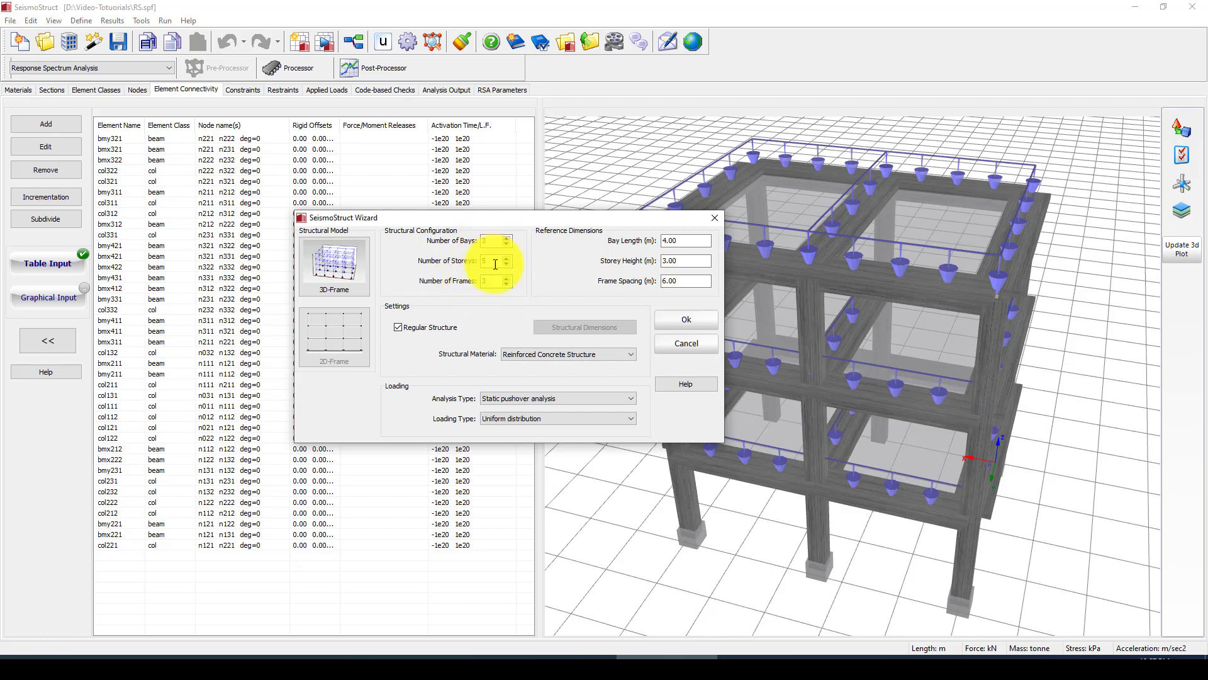
Set bay length 5 m, storey height 3.6 m and frame spacing 5 m.
{"action": "double_click", "coordinate": [686, 240]}
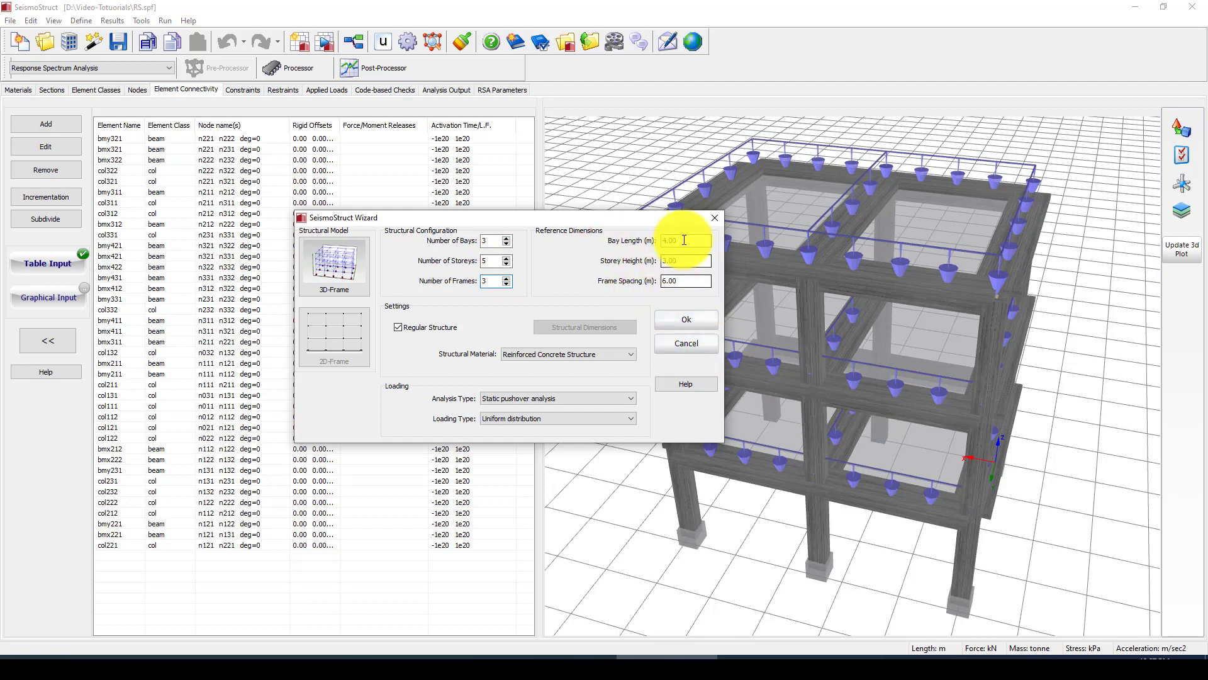
{"action": "type", "text": "5"}
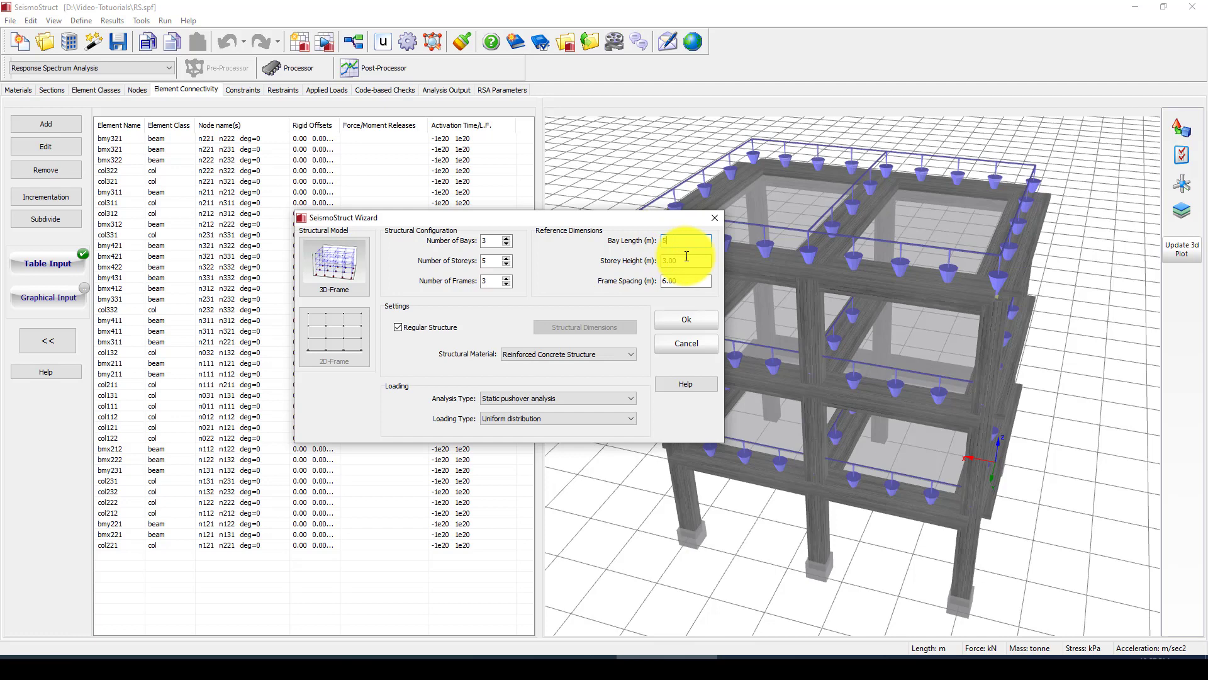
{"action": "double_click", "coordinate": [689, 262]}
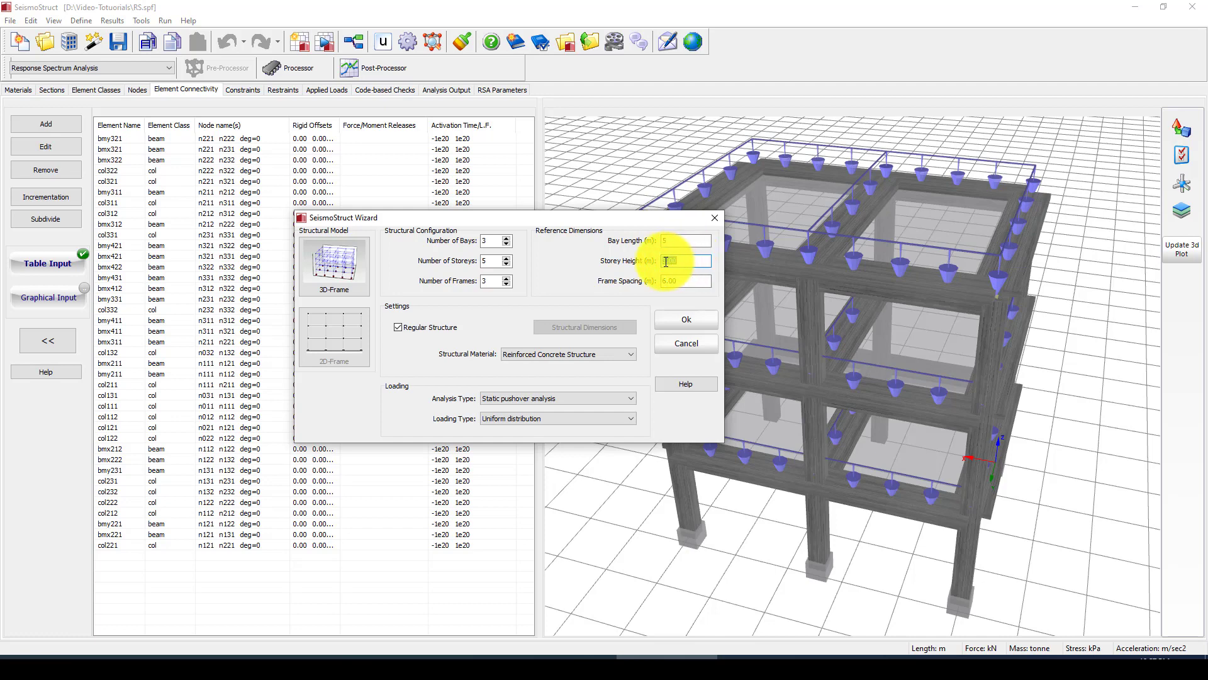
{"action": "key", "text": "BackSpace"}
{"action": "type", "text": "3.6"}
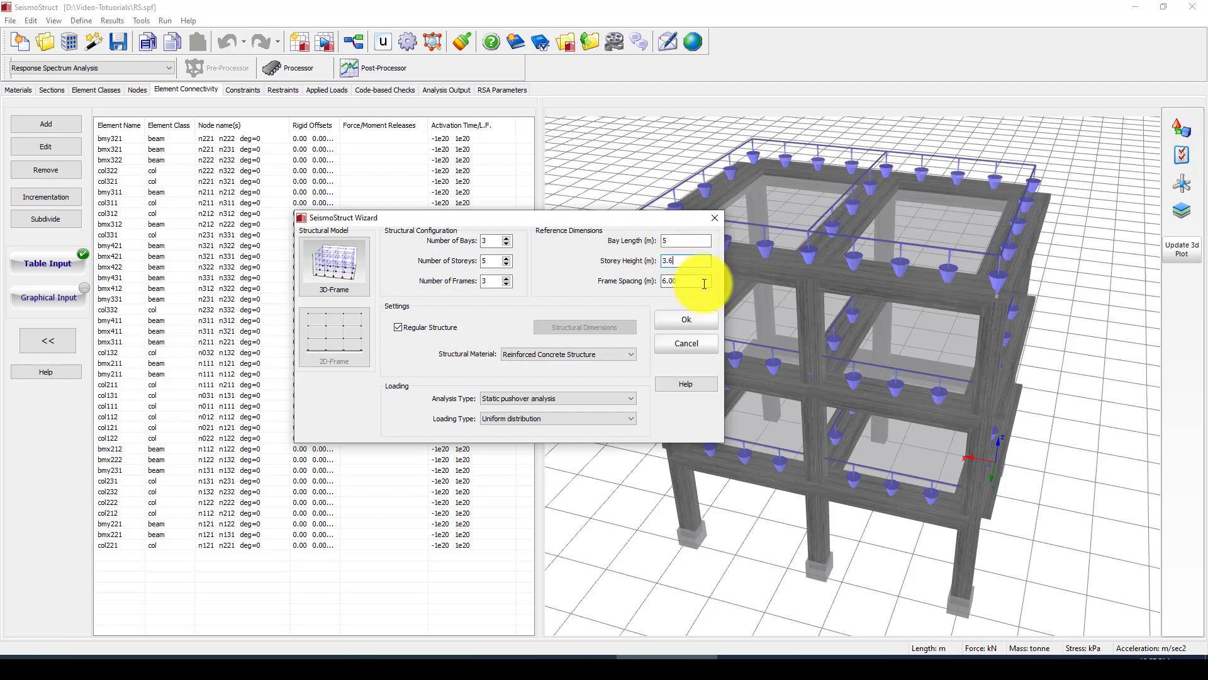
{"action": "key", "text": "Tab"}
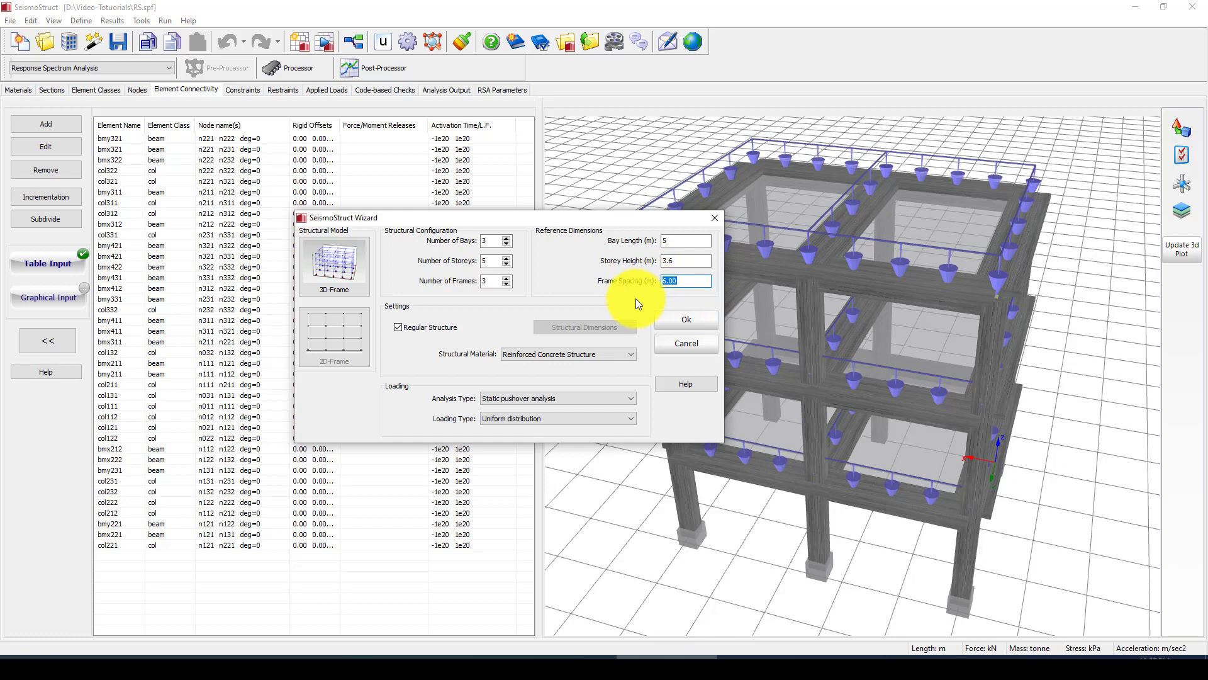
{"action": "type", "text": "6"}
{"action": "key", "text": "BackSpace"}
{"action": "type", "text": "5"}
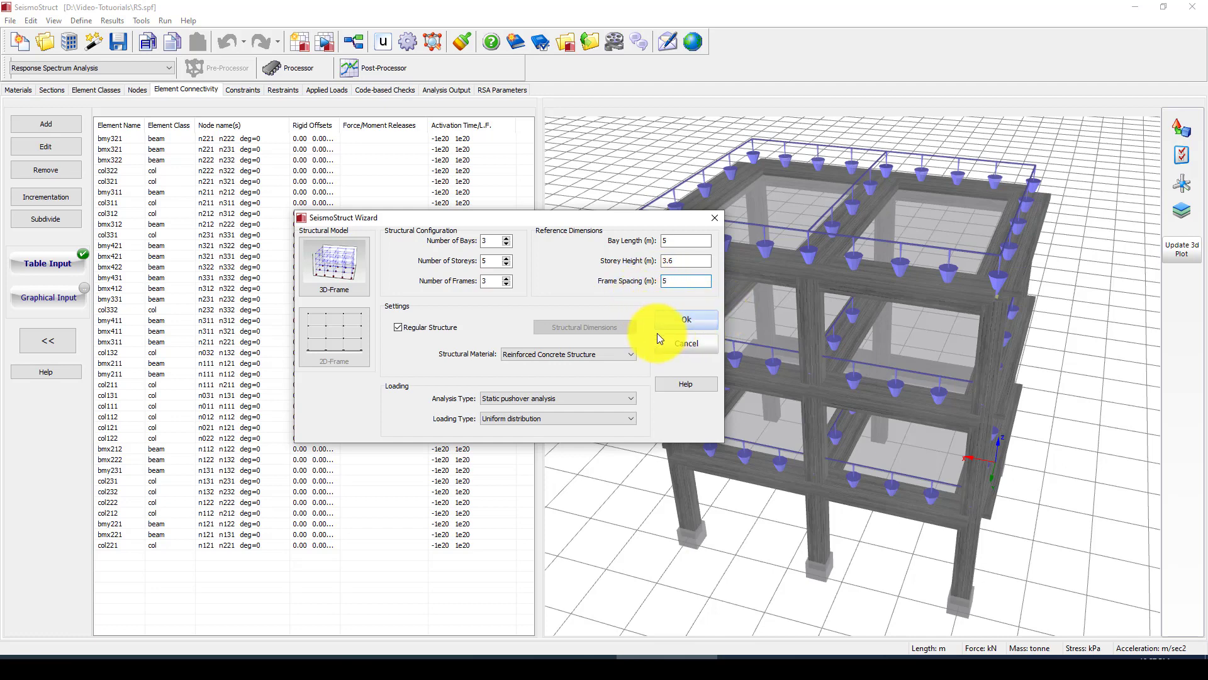
Keep Reinforced Concrete, choose Response Spectrum Analysis, and generate the 3-bay, 5-storey model.
{"action": "left_click", "coordinate": [586, 353]}
{"action": "left_click", "coordinate": [533, 357]}
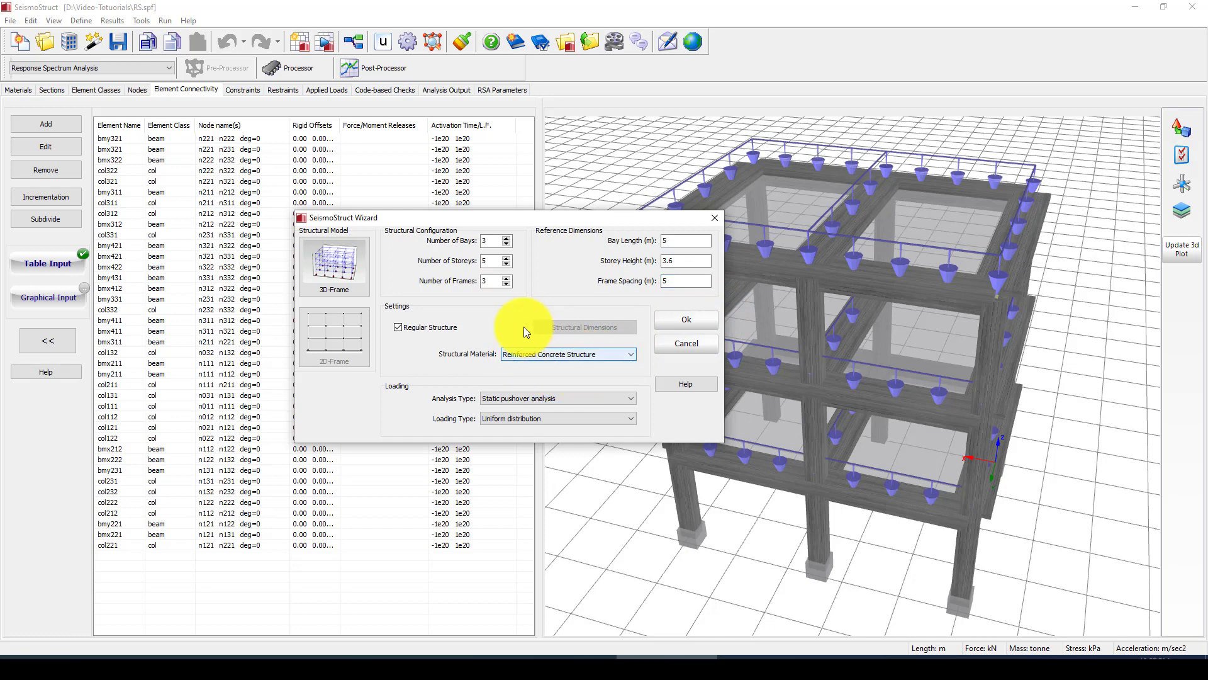
{"action": "left_click", "coordinate": [456, 370]}
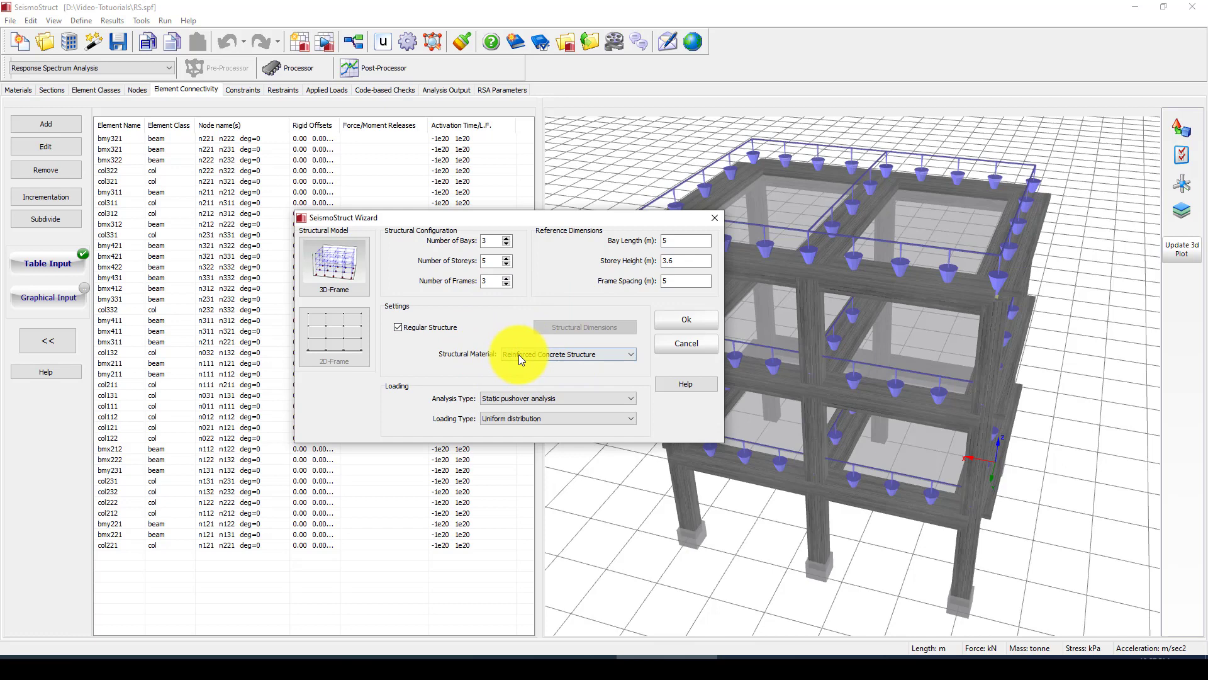
{"action": "left_click", "coordinate": [563, 397]}
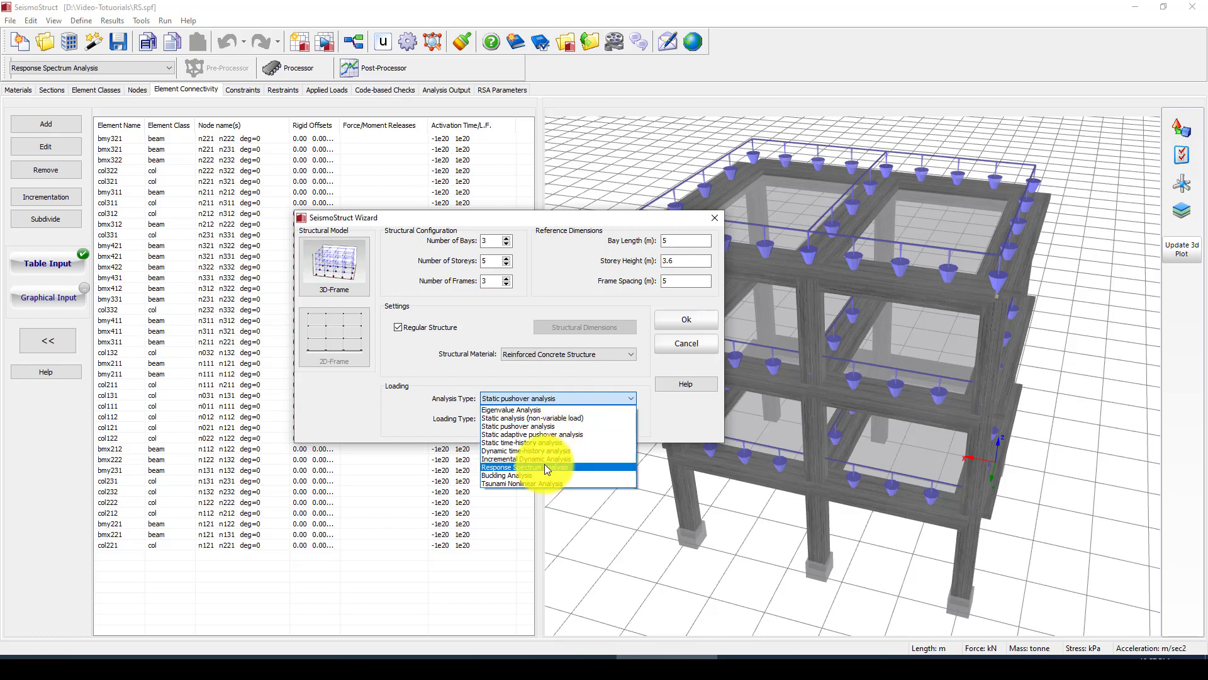
{"action": "left_click", "coordinate": [504, 469]}
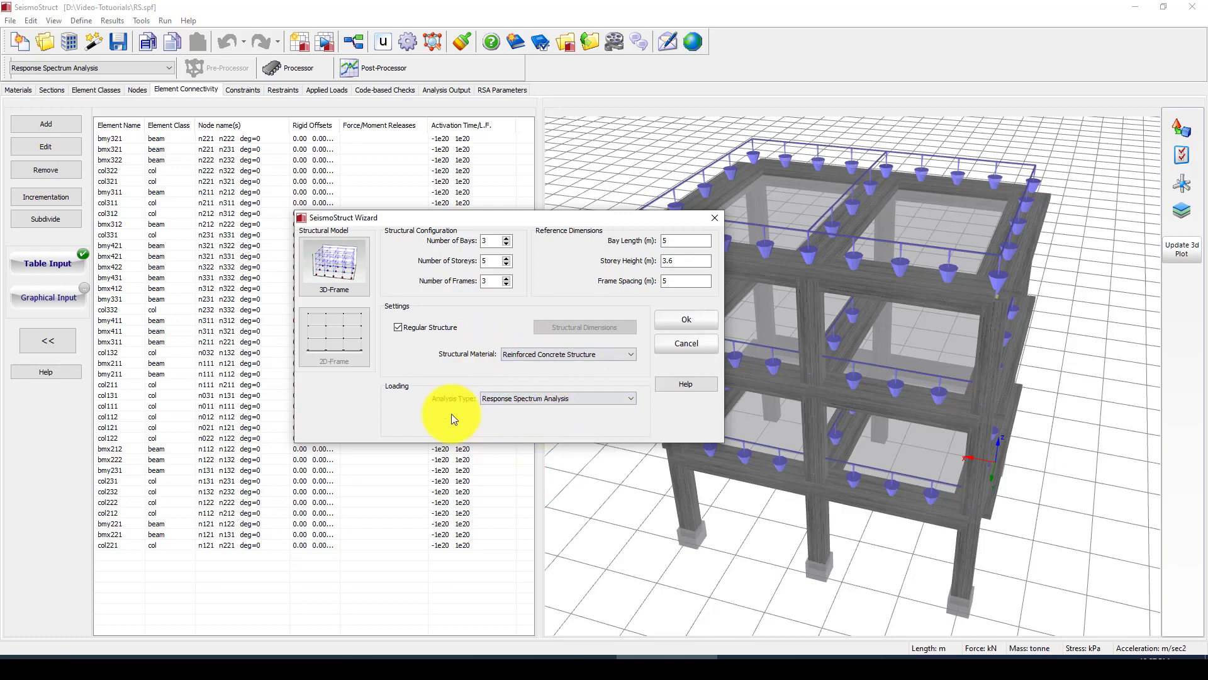
{"action": "left_click", "coordinate": [674, 322]}
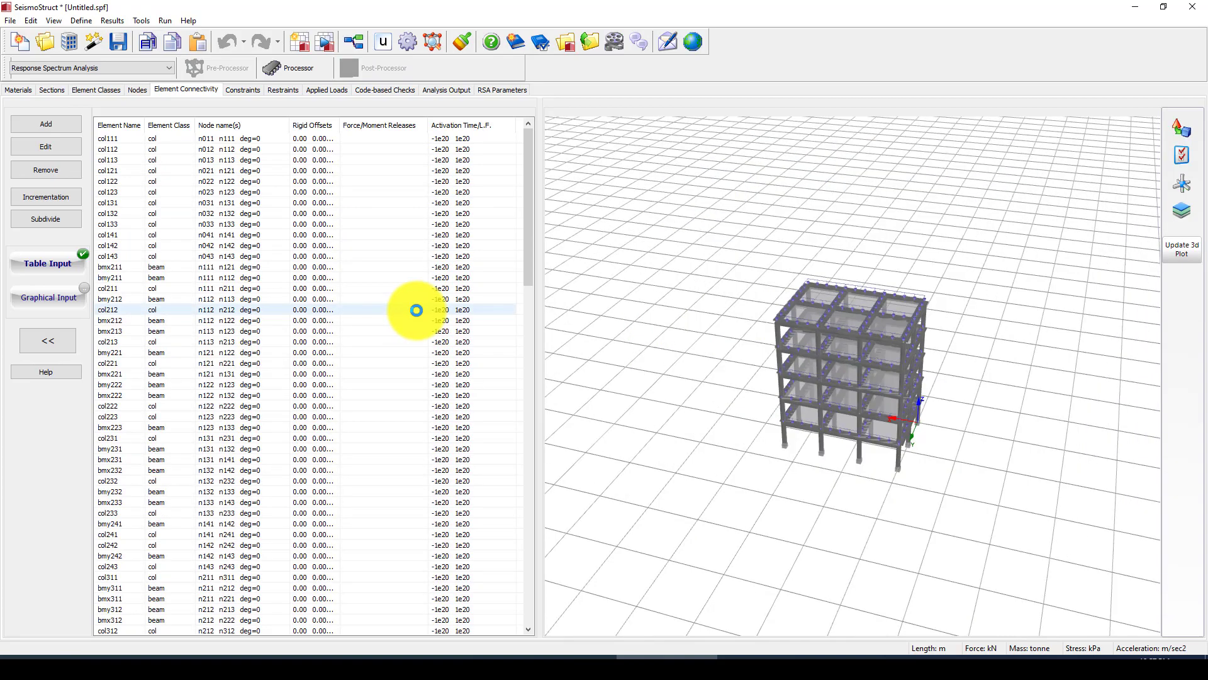
{"action": "scroll", "coordinate": [946, 478], "scroll_direction": "up", "scroll_amount": 5}
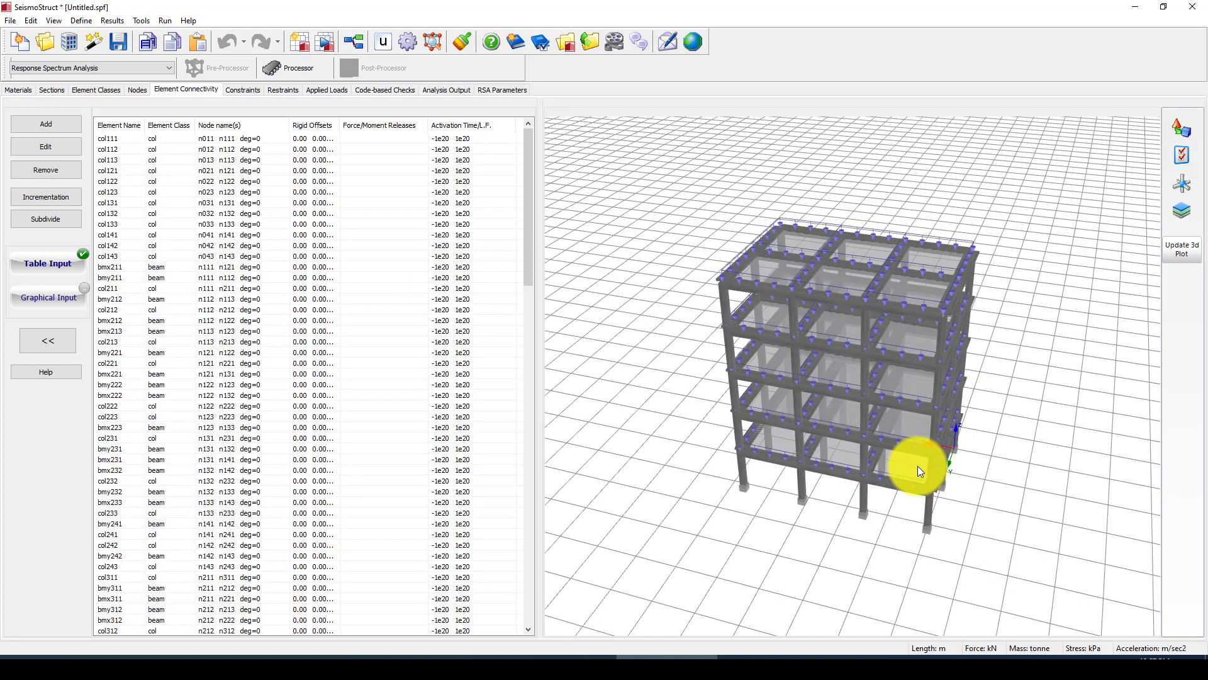
{"action": "left_click_drag", "start_coordinate": [888, 476], "coordinate": [898, 531]}
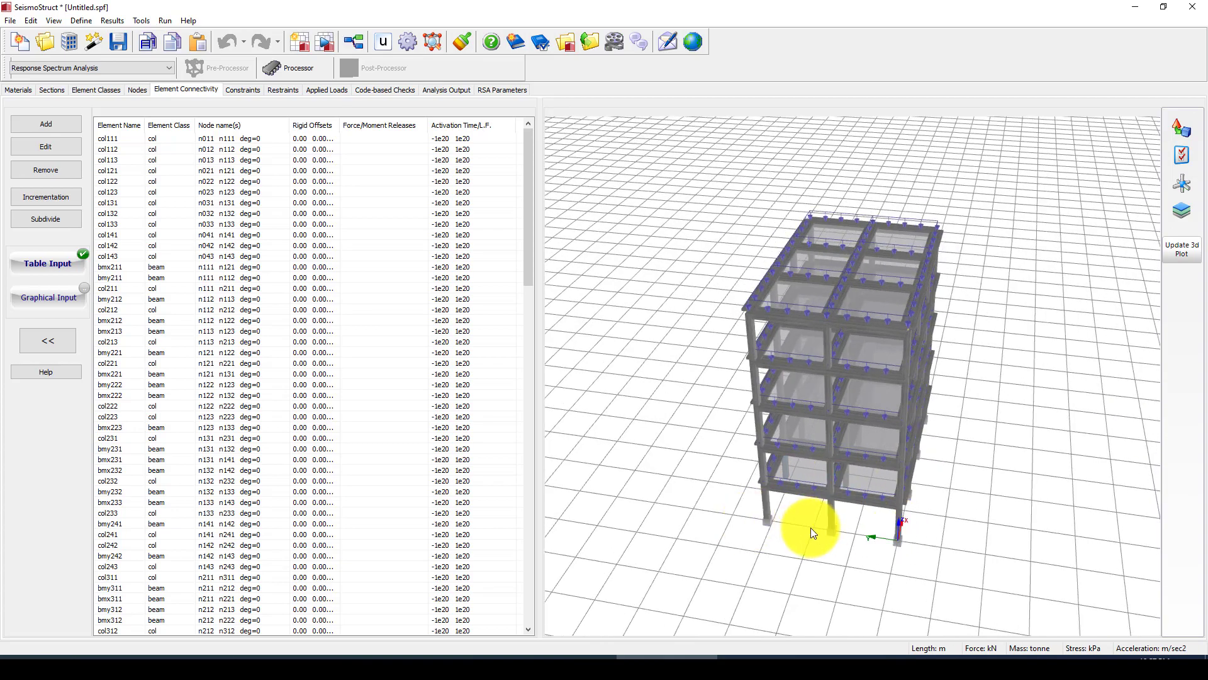
{"action": "left_click_drag", "start_coordinate": [799, 473], "coordinate": [865, 463]}
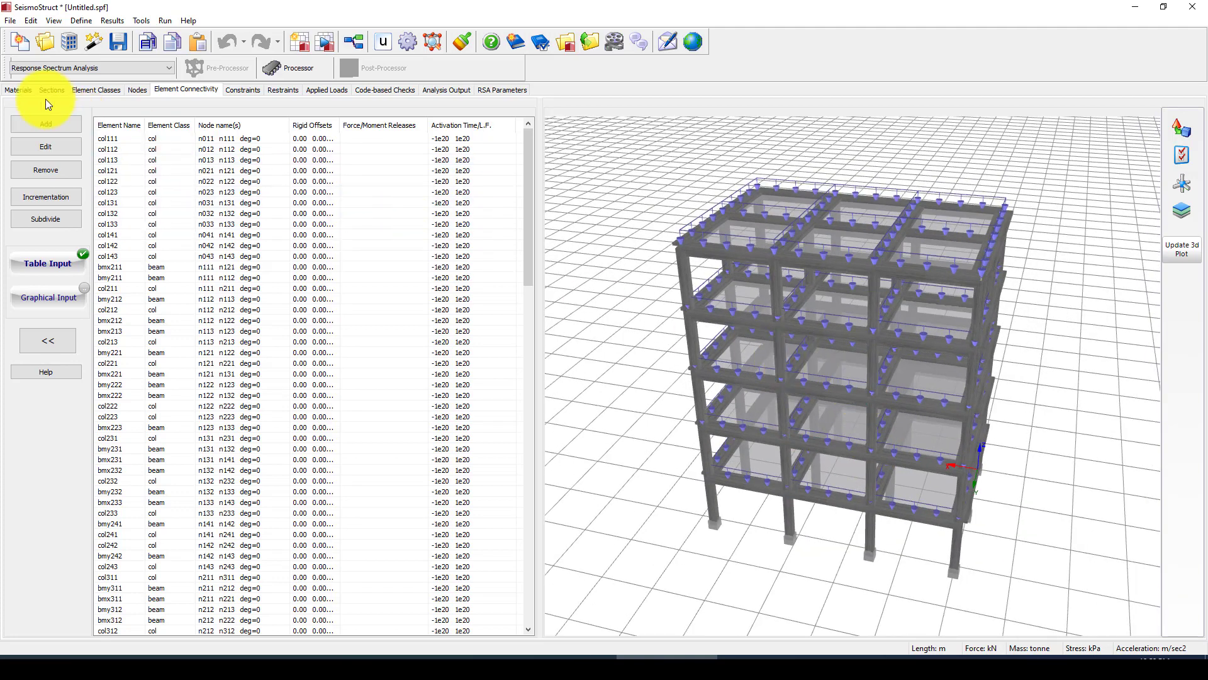
Review the long_rein steel material's properties in the Materials list, leaving them unchanged.
{"action": "left_click", "coordinate": [17, 92]}
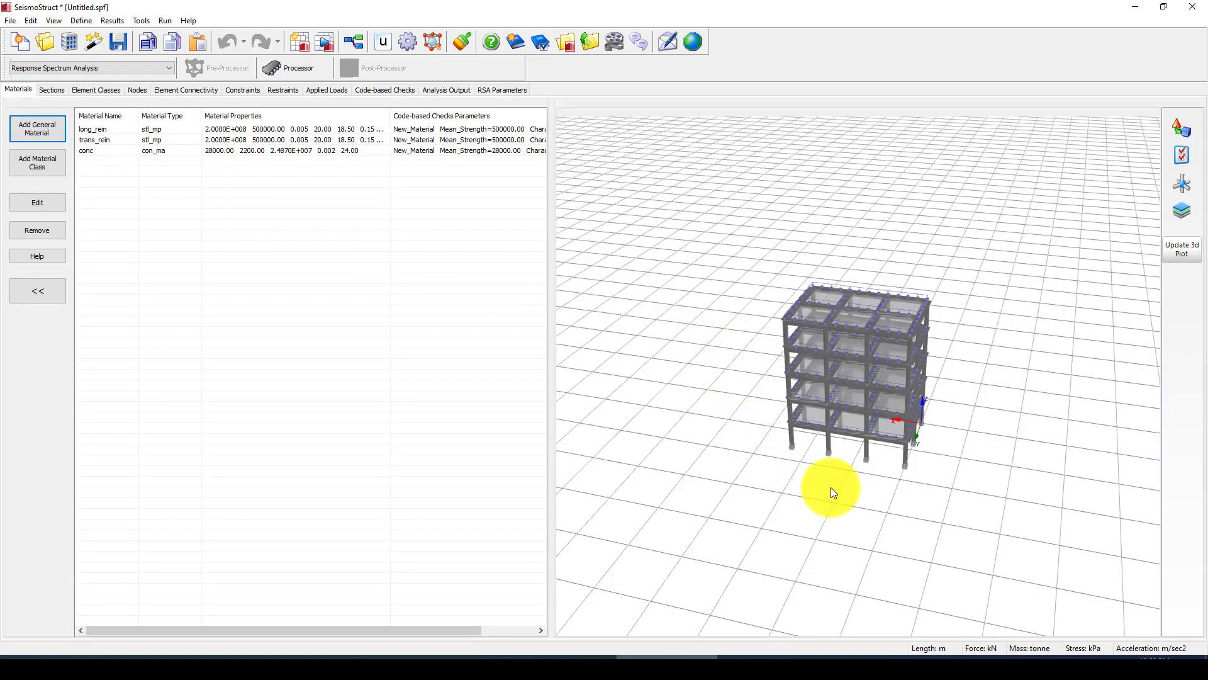
{"action": "scroll", "coordinate": [843, 487], "scroll_direction": "up", "scroll_amount": 3}
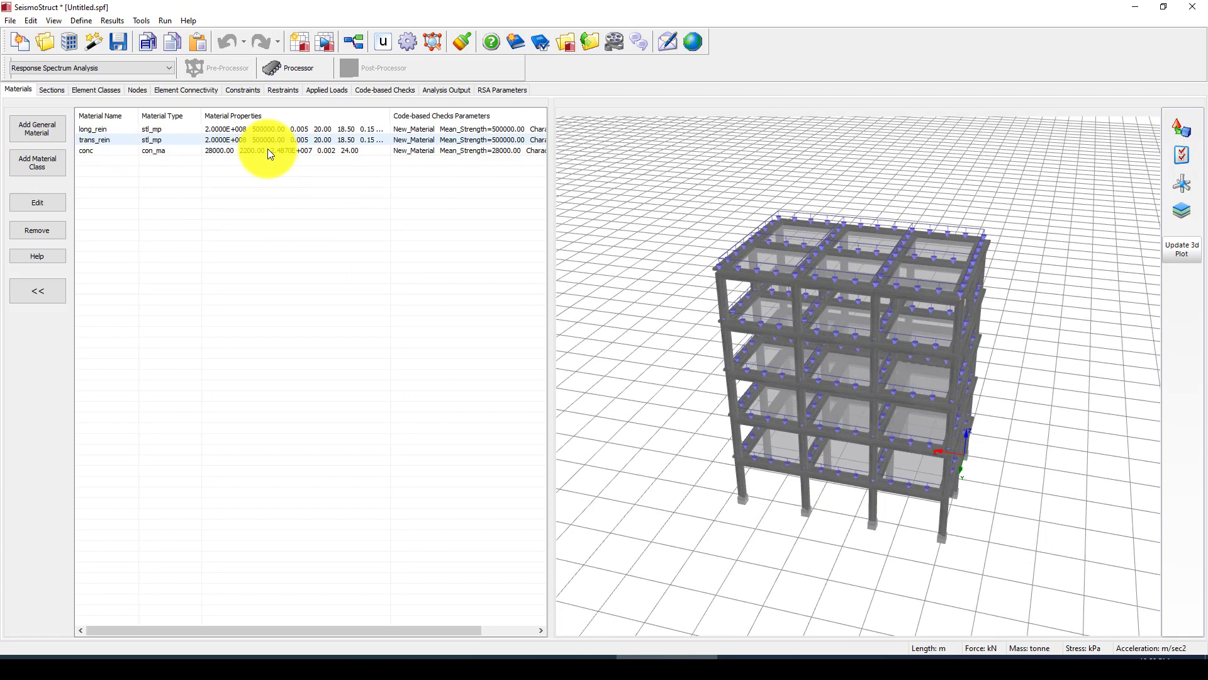
{"action": "left_click", "coordinate": [103, 130]}
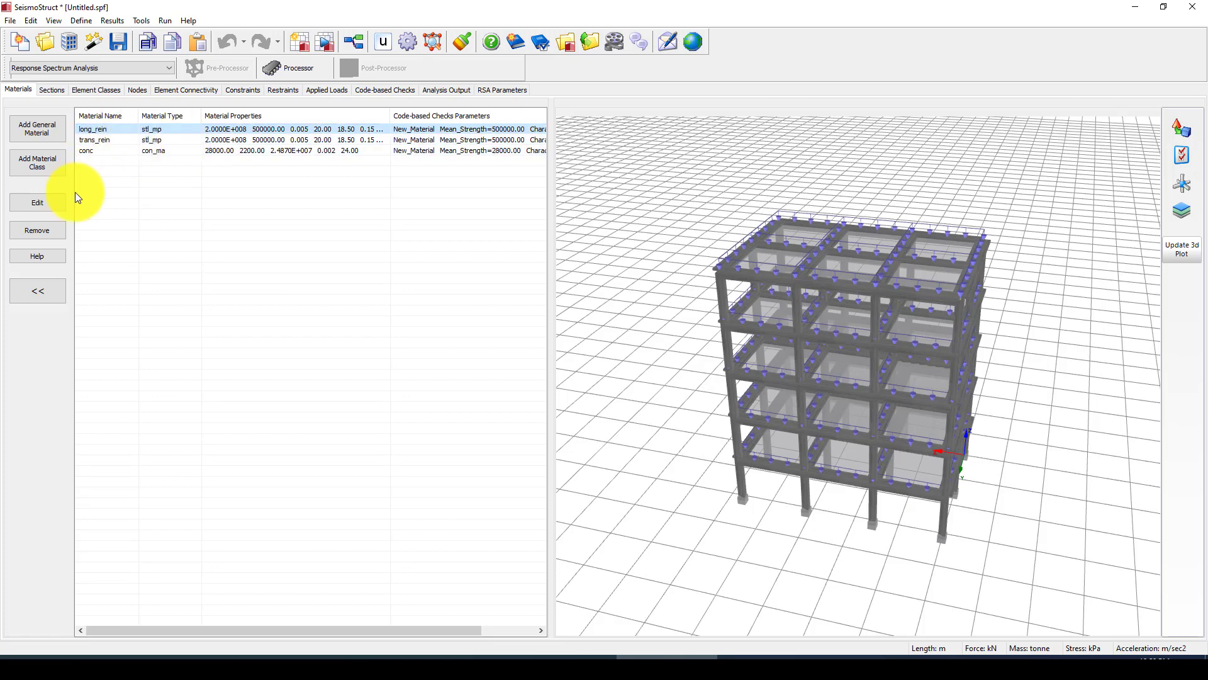
{"action": "left_click", "coordinate": [38, 202]}
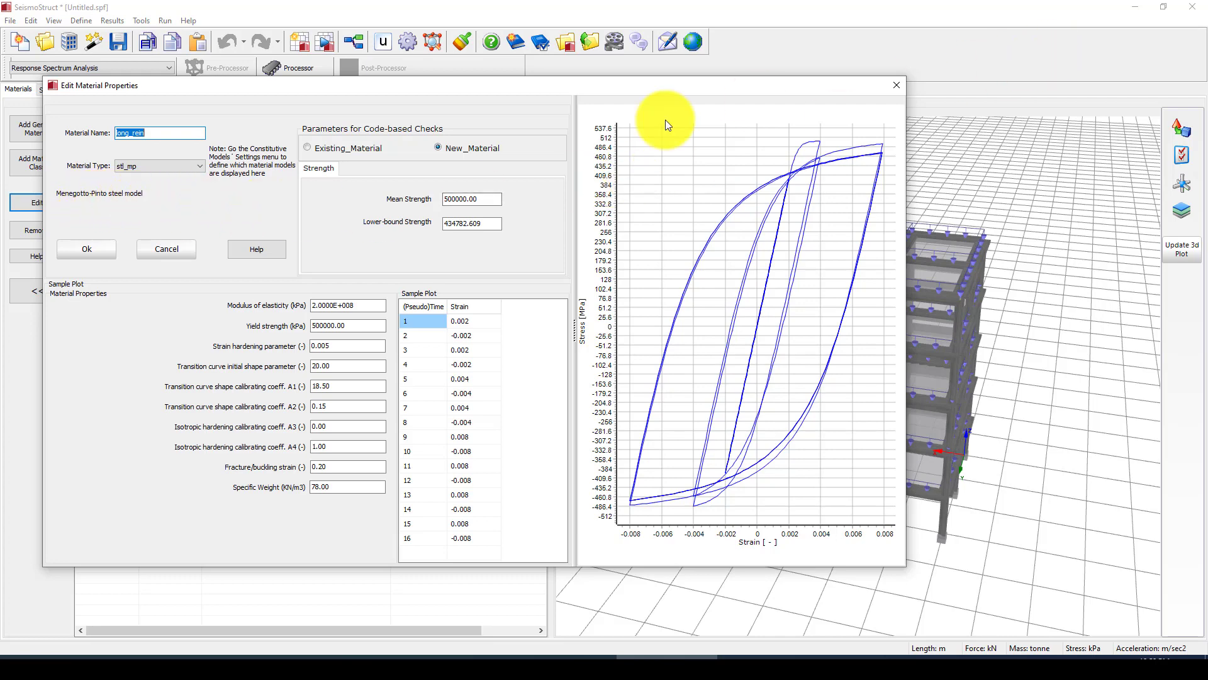
{"action": "left_click", "coordinate": [896, 89]}
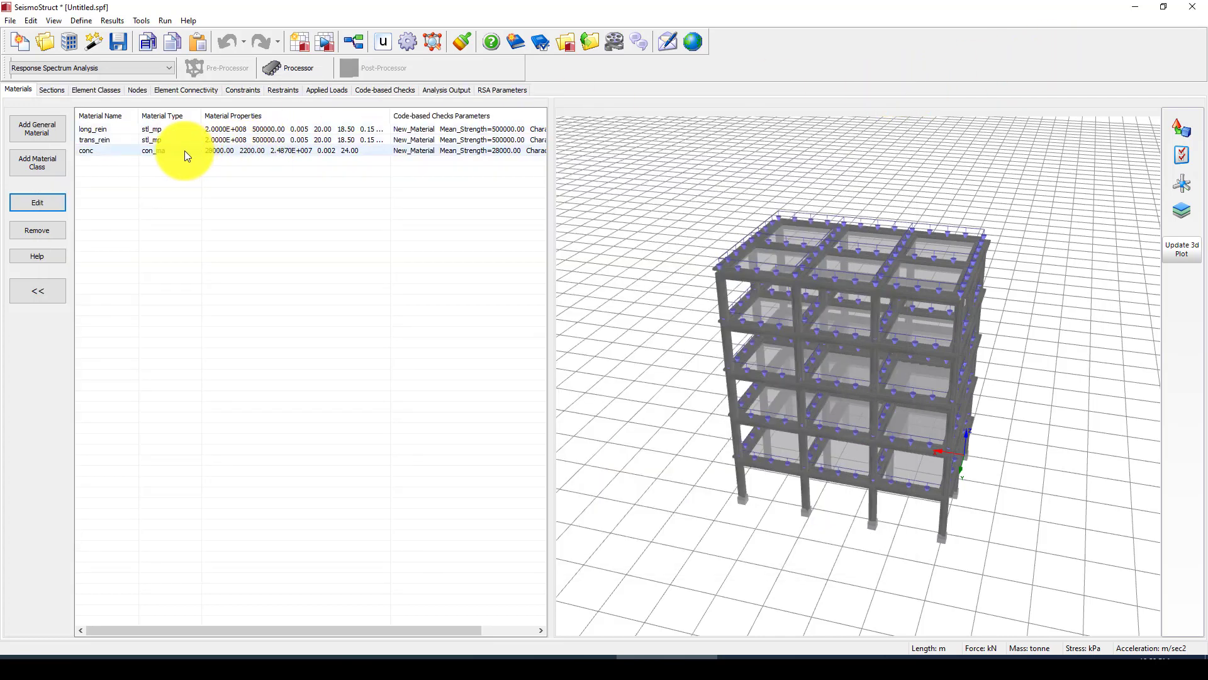
Inspect the conc material's properties, keeping it as con_ma Mander concrete.
{"action": "left_click", "coordinate": [147, 151]}
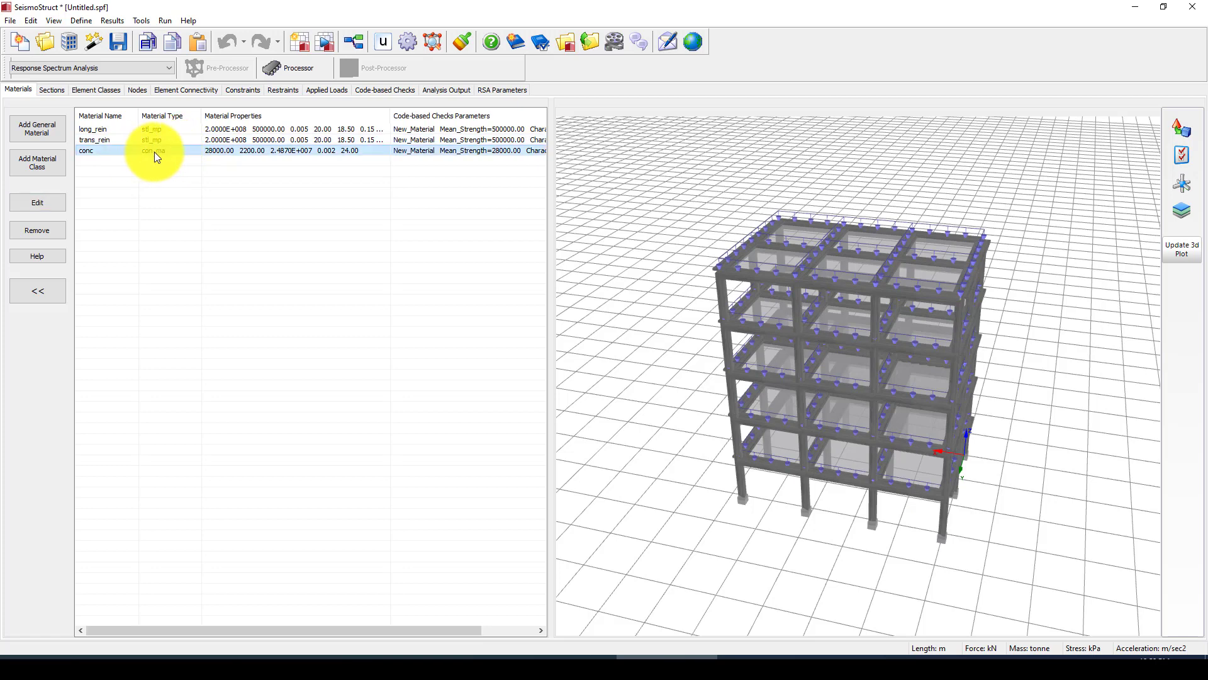
{"action": "left_click", "coordinate": [34, 202]}
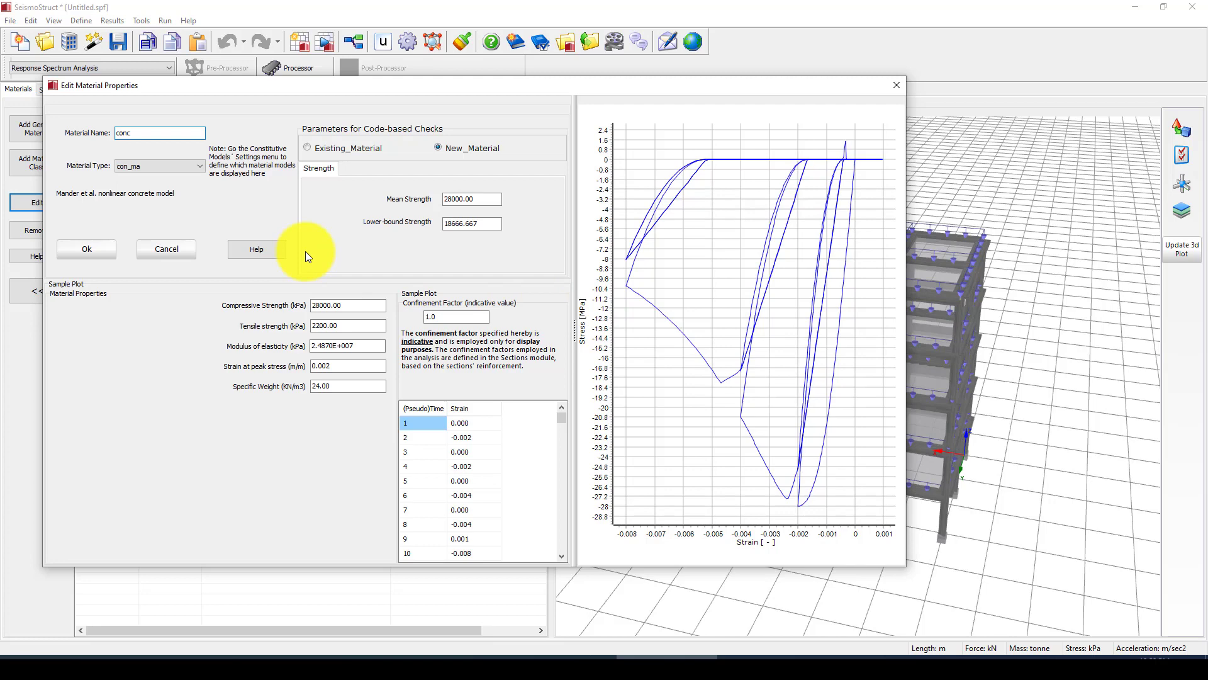
{"action": "left_click", "coordinate": [188, 167]}
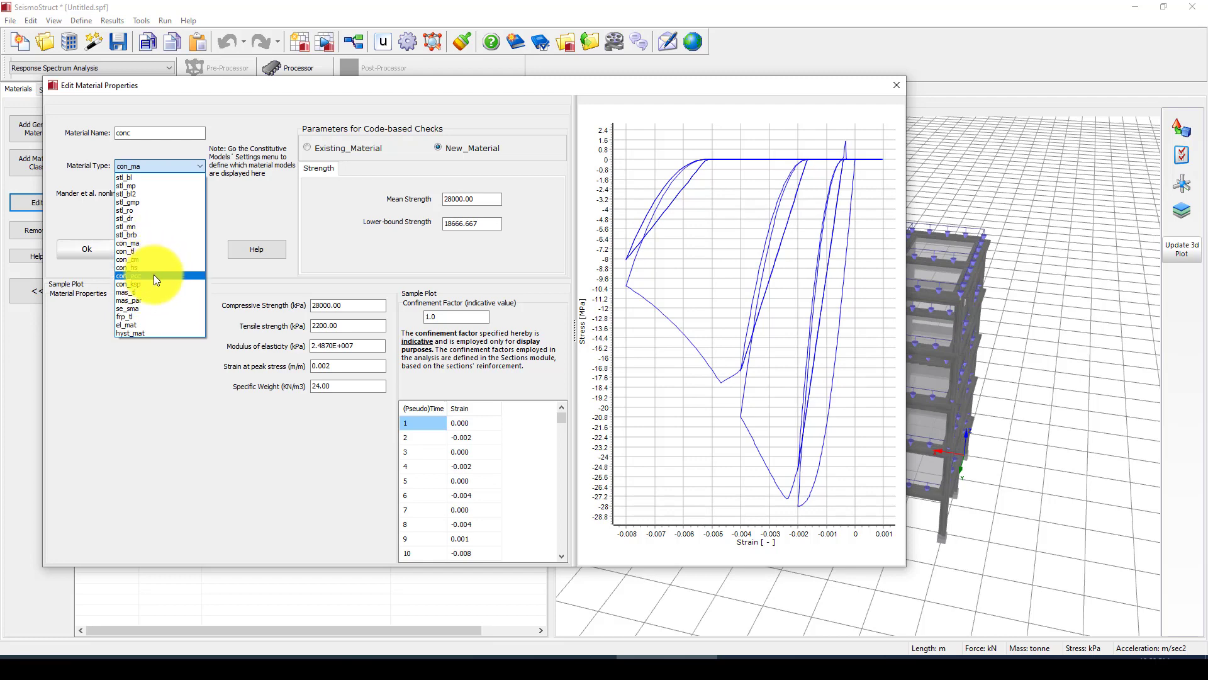
{"action": "left_click", "coordinate": [214, 146]}
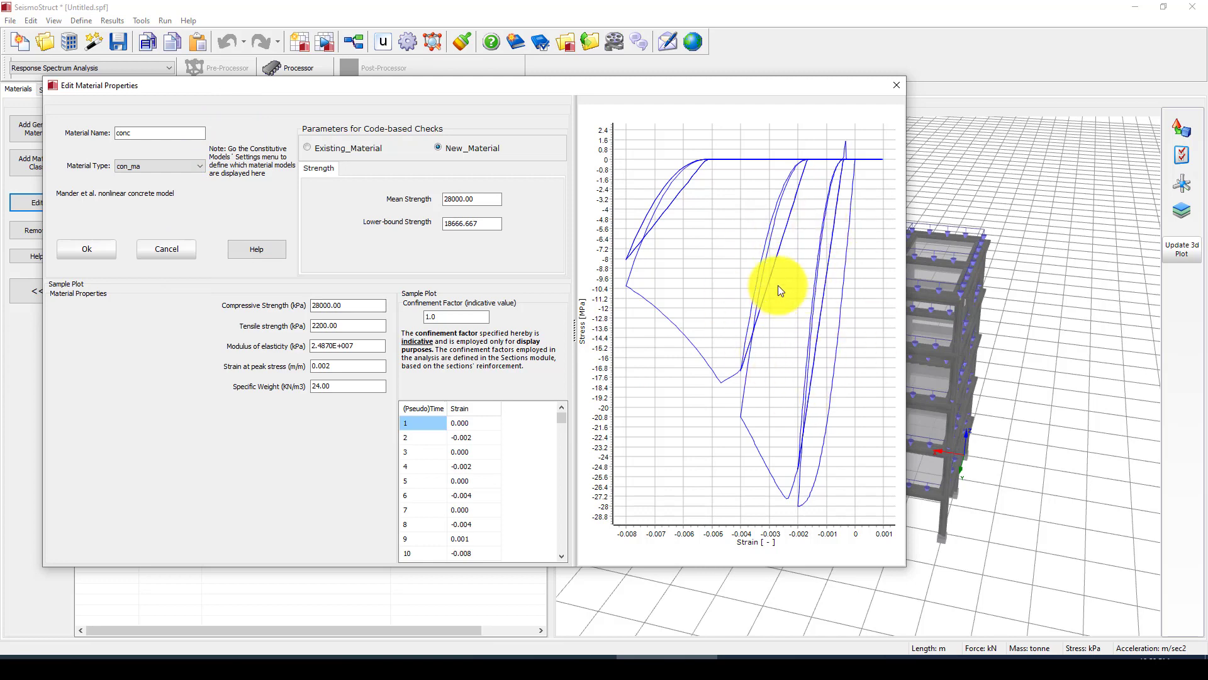
{"action": "left_click", "coordinate": [896, 88]}
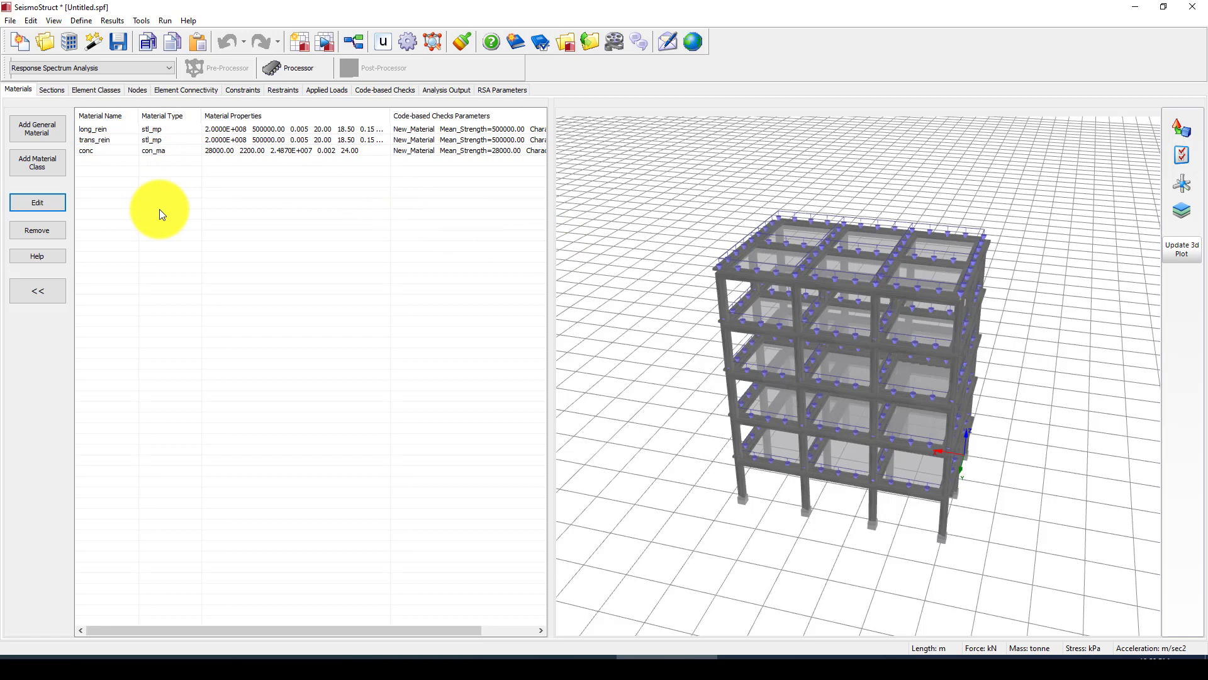
Review the scol section dimensions and the sbeam row in Sections without changes.
{"action": "left_click", "coordinate": [53, 89]}
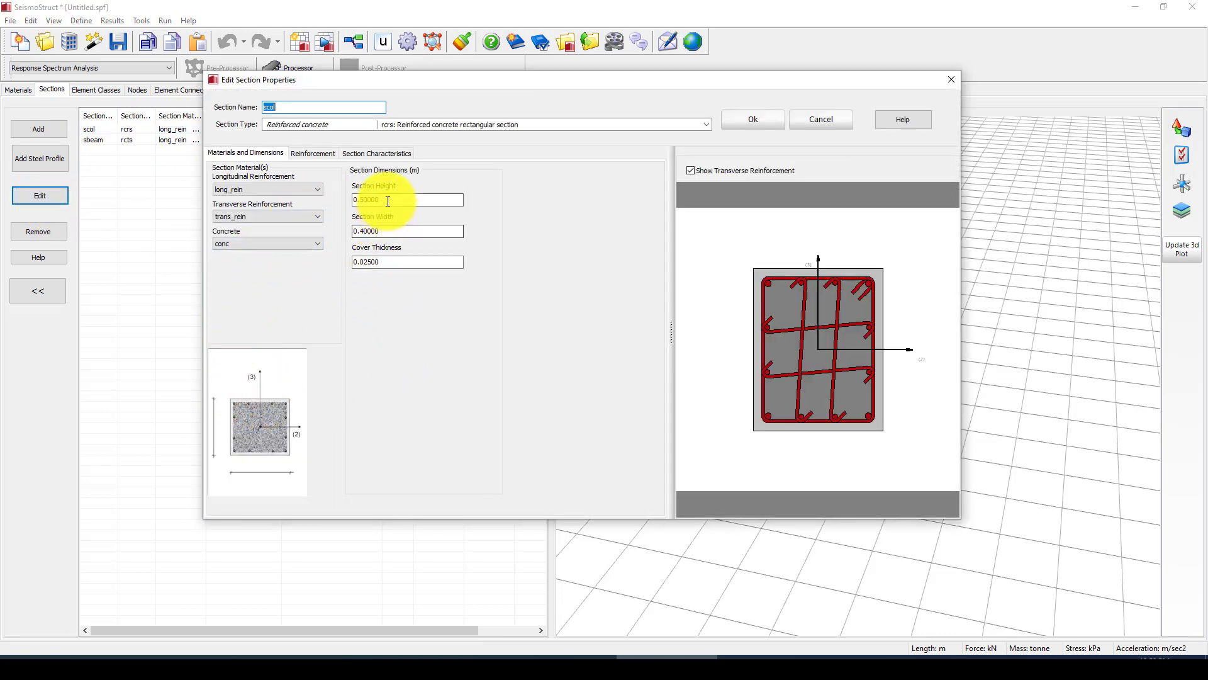
{"action": "left_click_drag", "start_coordinate": [383, 200], "coordinate": [369, 265]}
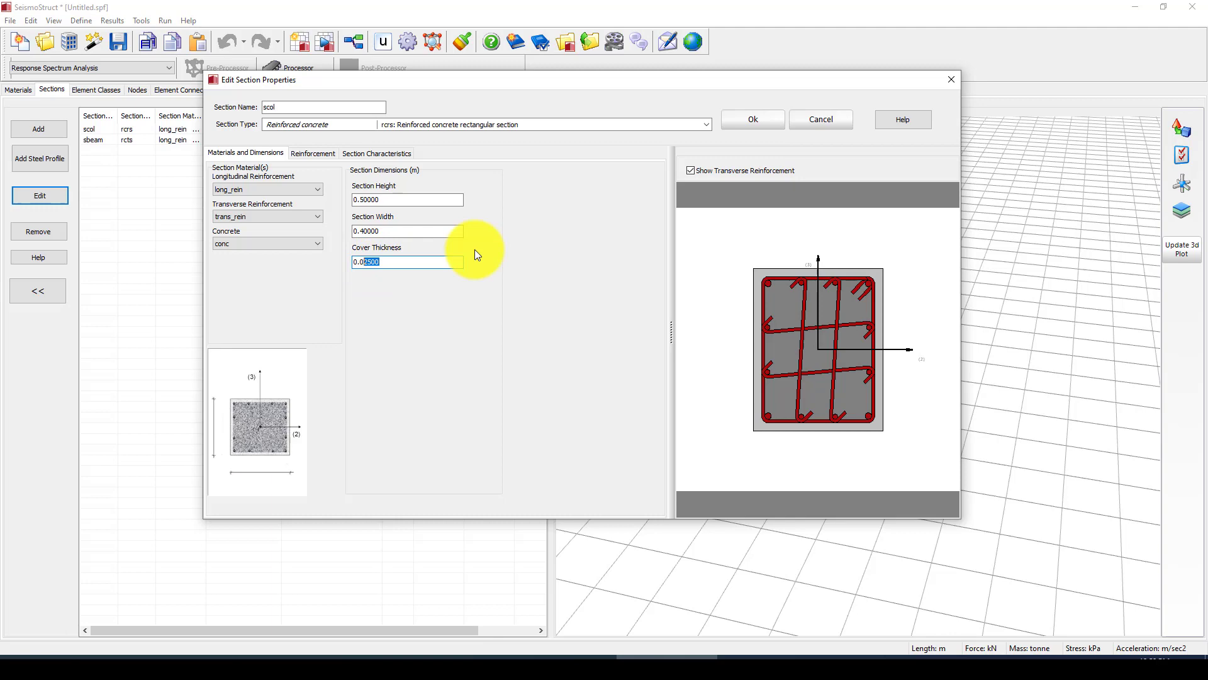
{"action": "left_click", "coordinate": [952, 79]}
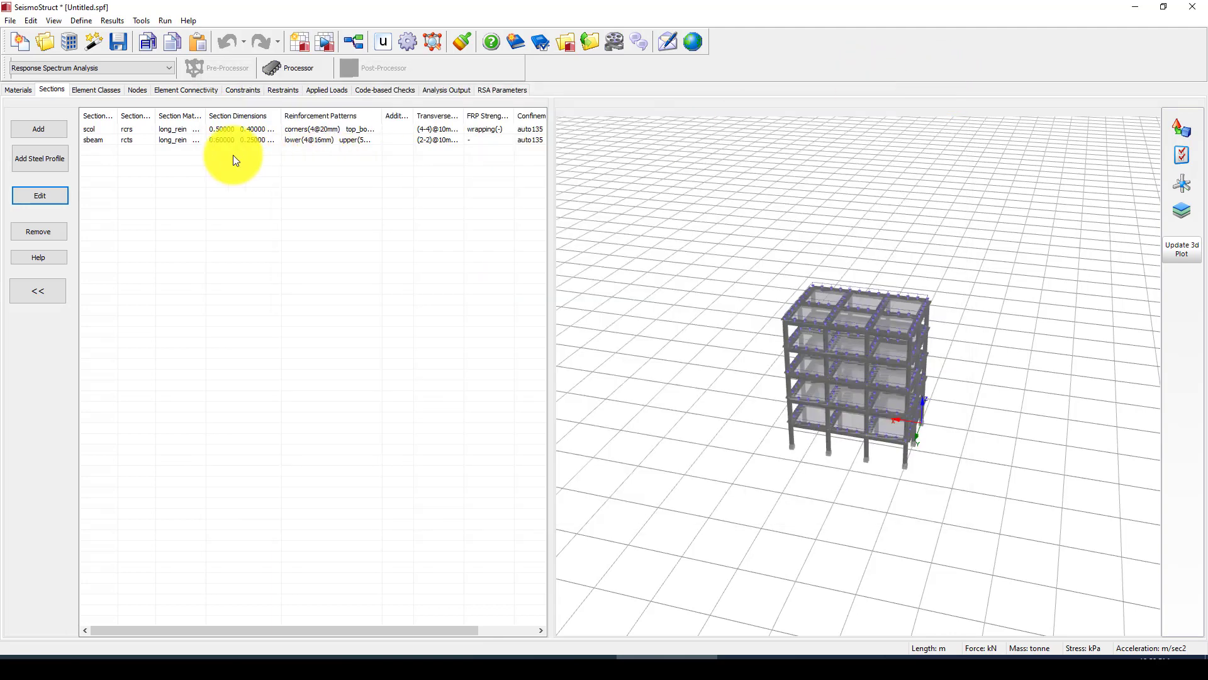
{"action": "left_click", "coordinate": [199, 141]}
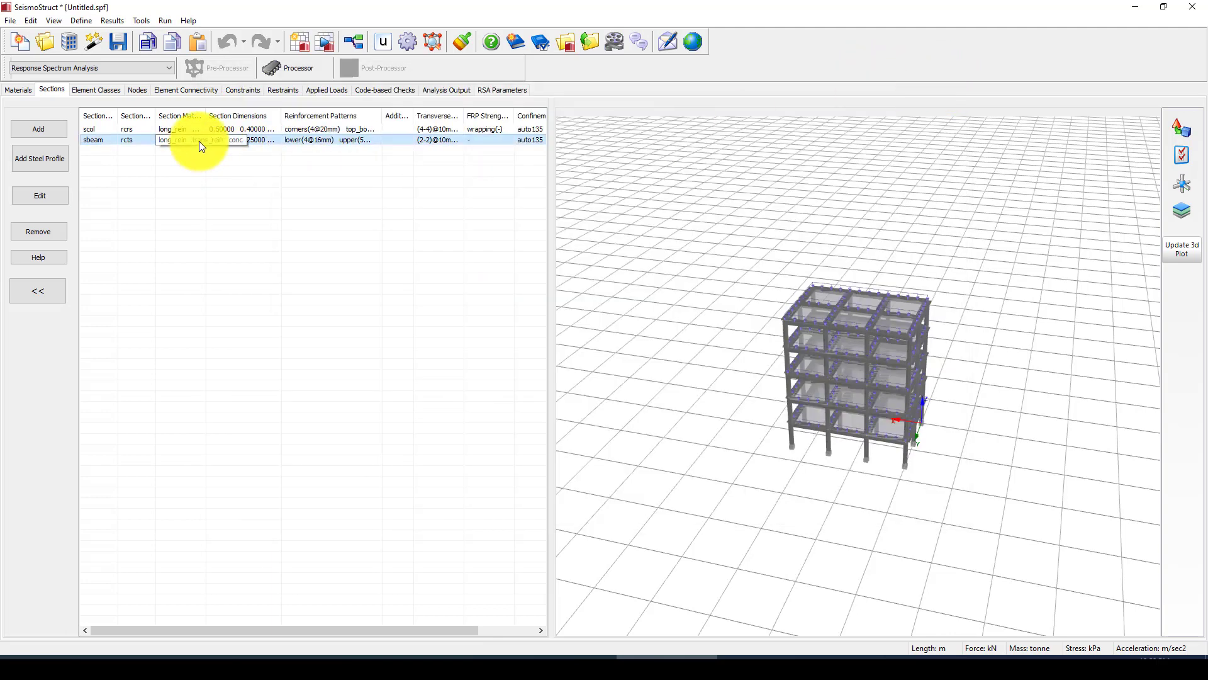
{"action": "left_click", "coordinate": [886, 458]}
Zoom the 3D plot and confirm Response Spectrum Analysis as the analysis type.
{"action": "scroll", "coordinate": [885, 456], "scroll_direction": "up", "scroll_amount": 5}
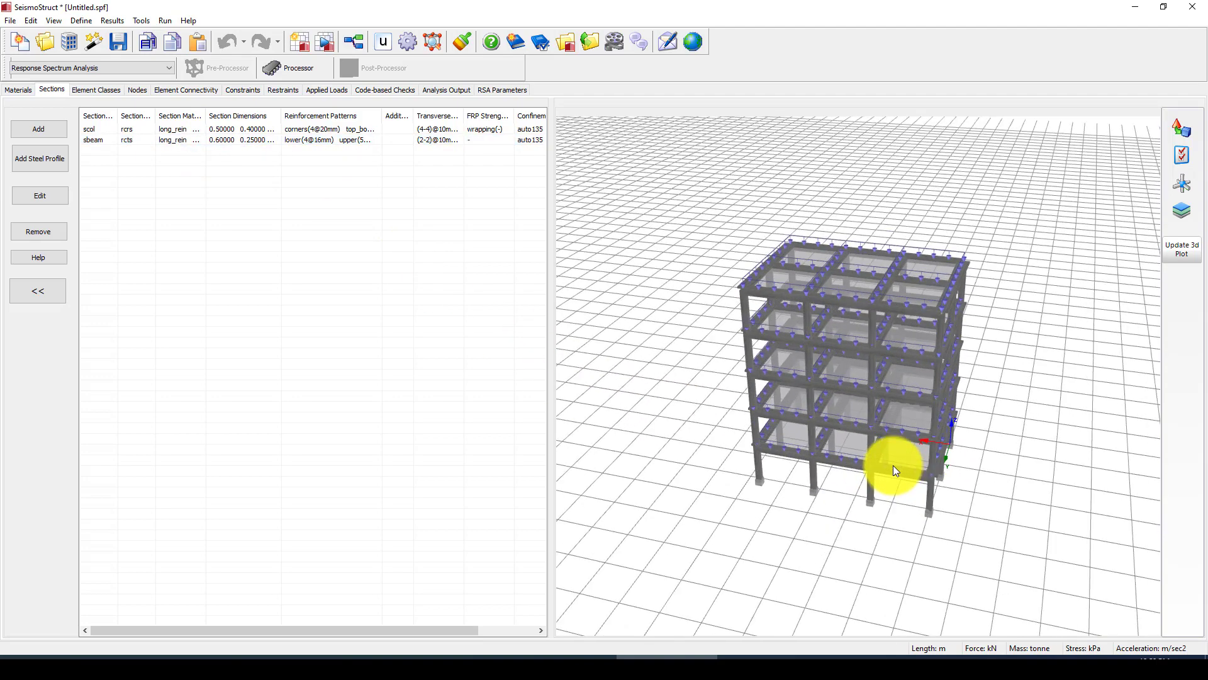
{"action": "scroll", "coordinate": [749, 515], "scroll_direction": "up", "scroll_amount": 2}
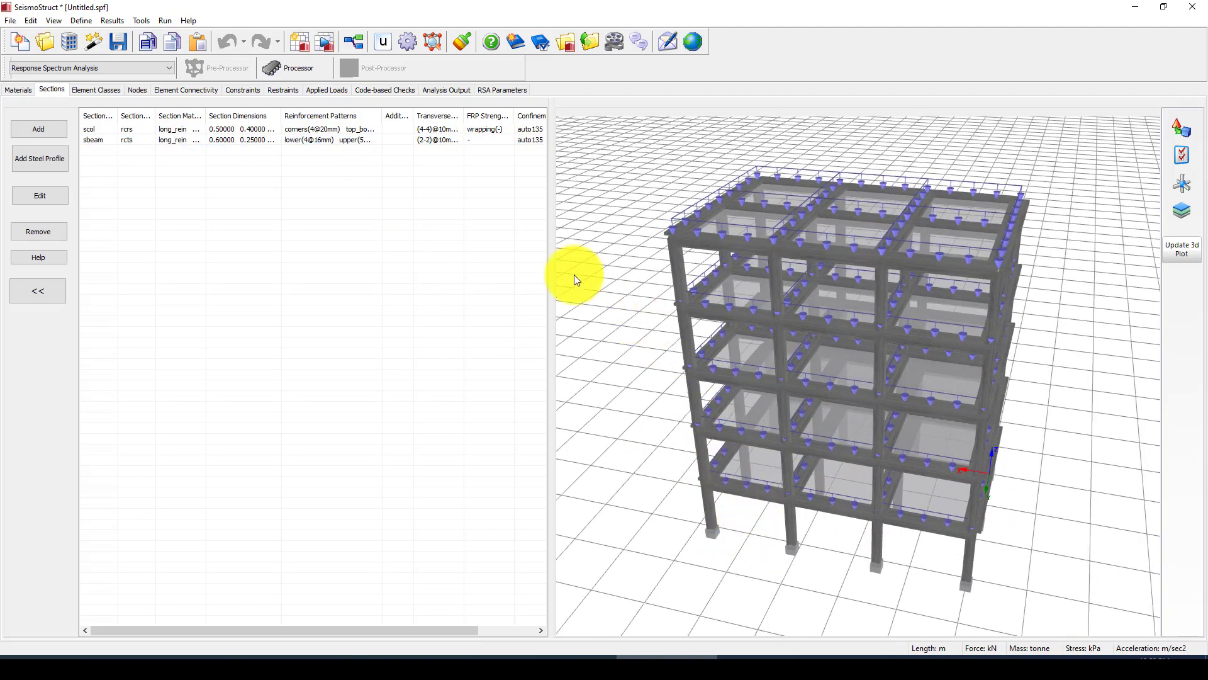
{"action": "scroll", "coordinate": [565, 267], "scroll_direction": "down", "scroll_amount": 3}
{"action": "scroll", "coordinate": [864, 533], "scroll_direction": "up", "scroll_amount": 2}
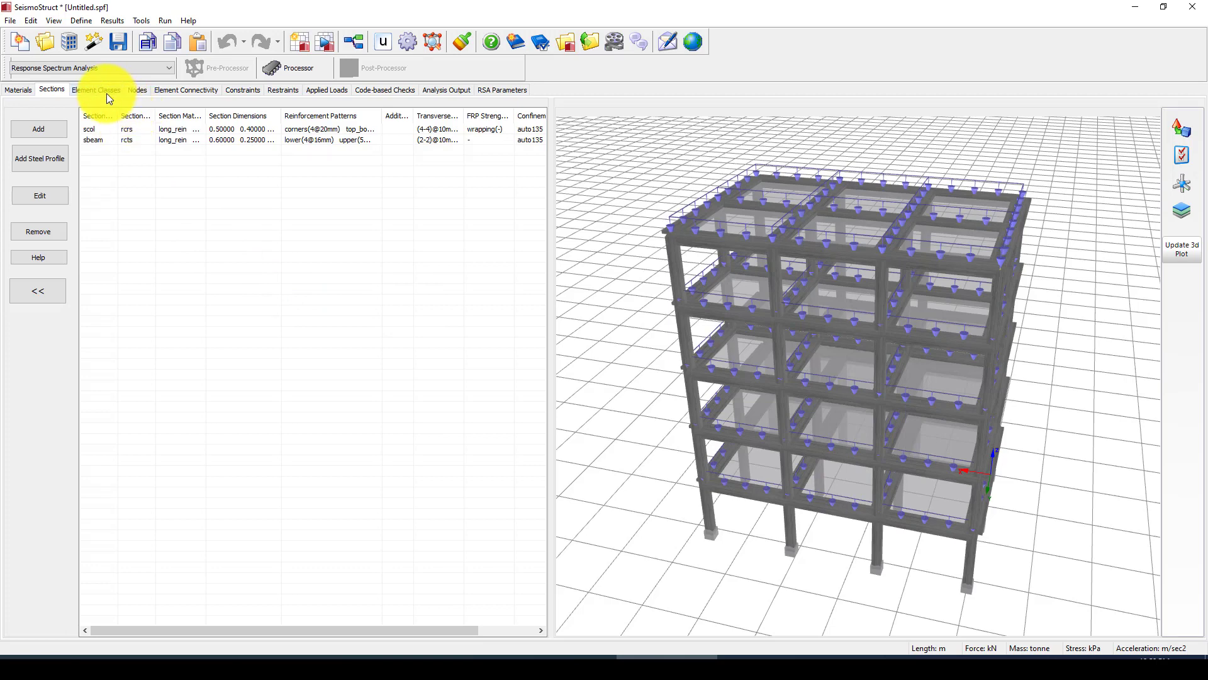
{"action": "left_click", "coordinate": [87, 68]}
{"action": "left_click", "coordinate": [73, 149]}
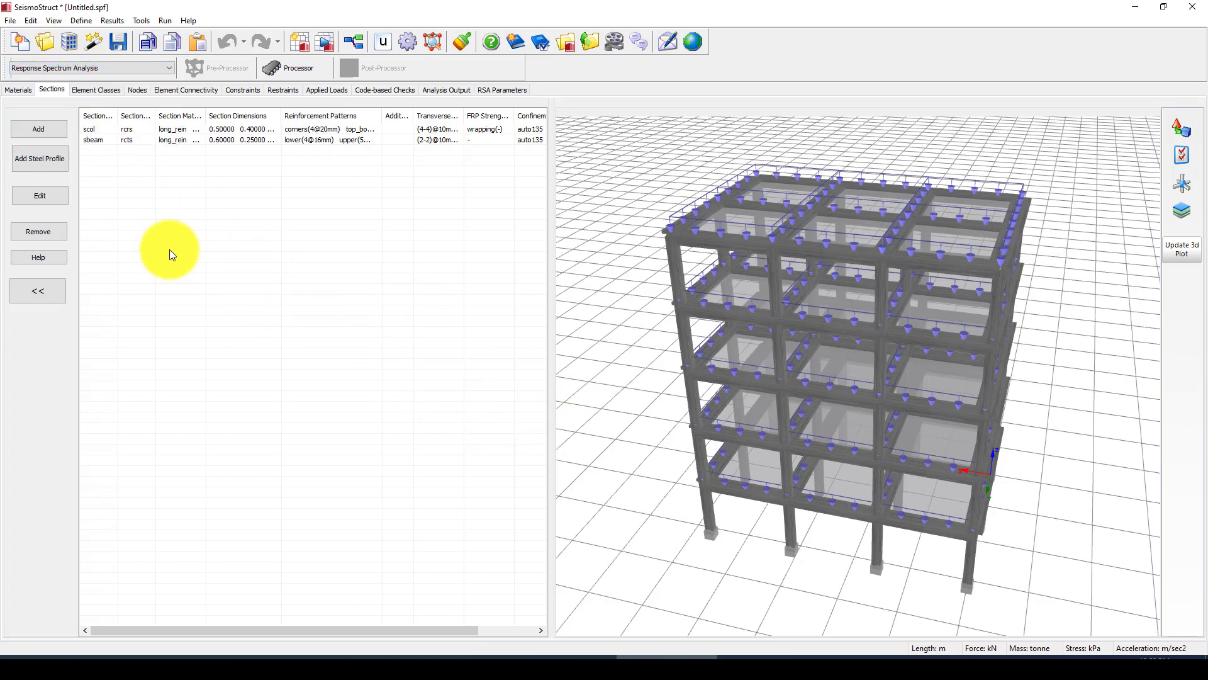
Review the infrmFBPH element classes, node coordinates, element connectivity and rigid diaphragm constraints.
{"action": "left_click", "coordinate": [78, 90]}
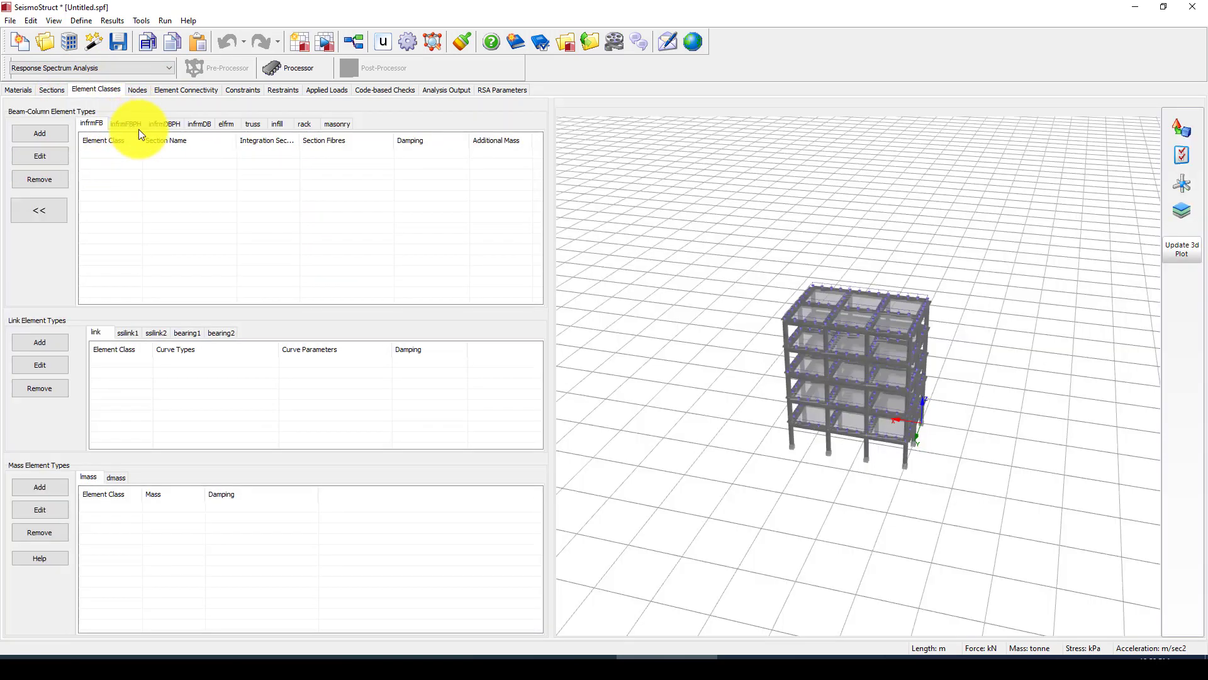
{"action": "left_click", "coordinate": [136, 127]}
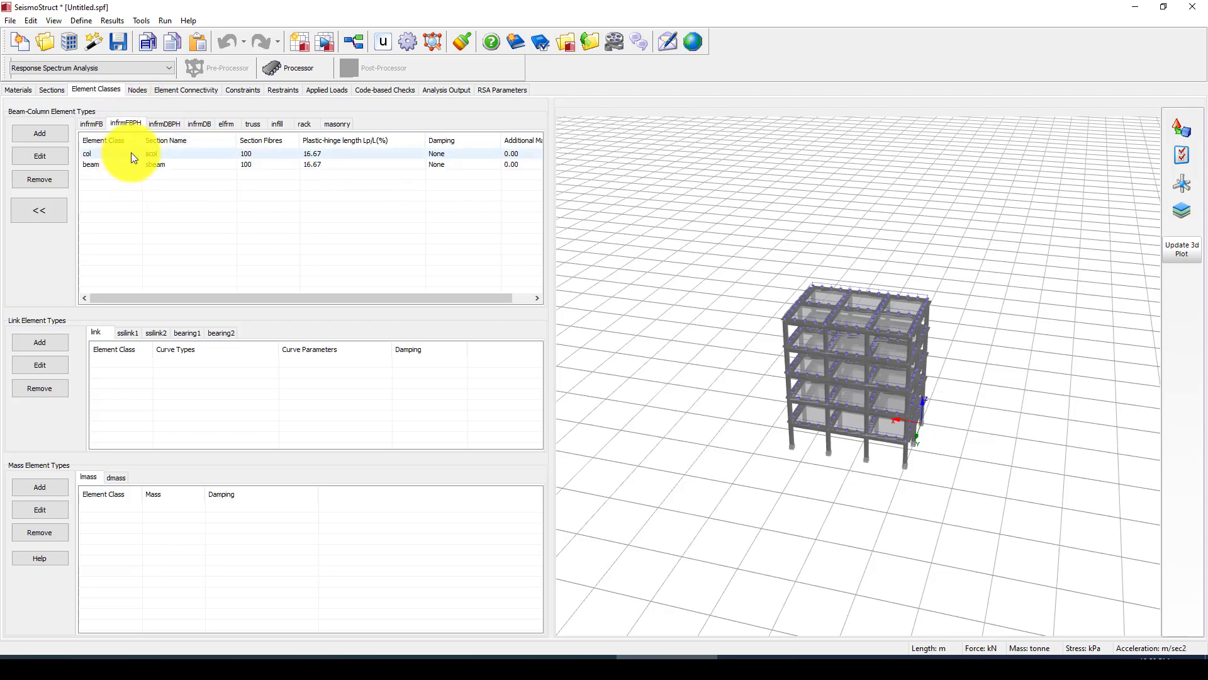
{"action": "left_click", "coordinate": [138, 90]}
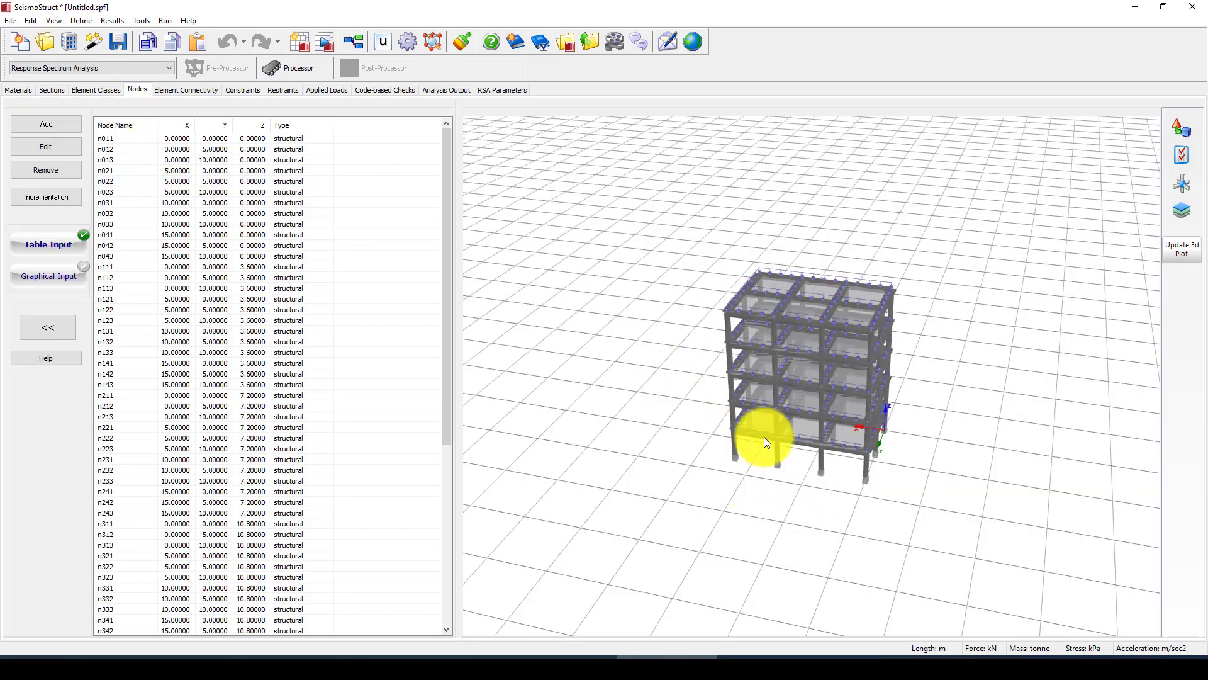
{"action": "scroll", "coordinate": [796, 504], "scroll_direction": "up", "scroll_amount": 4}
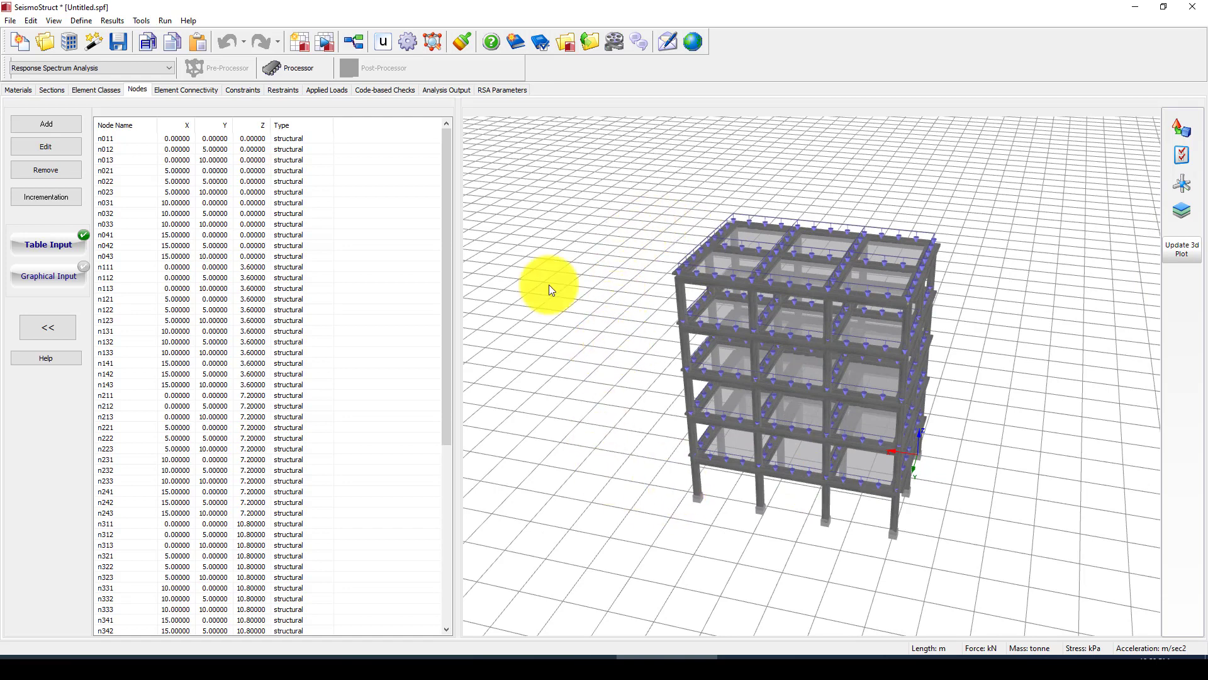
{"action": "left_click", "coordinate": [183, 93]}
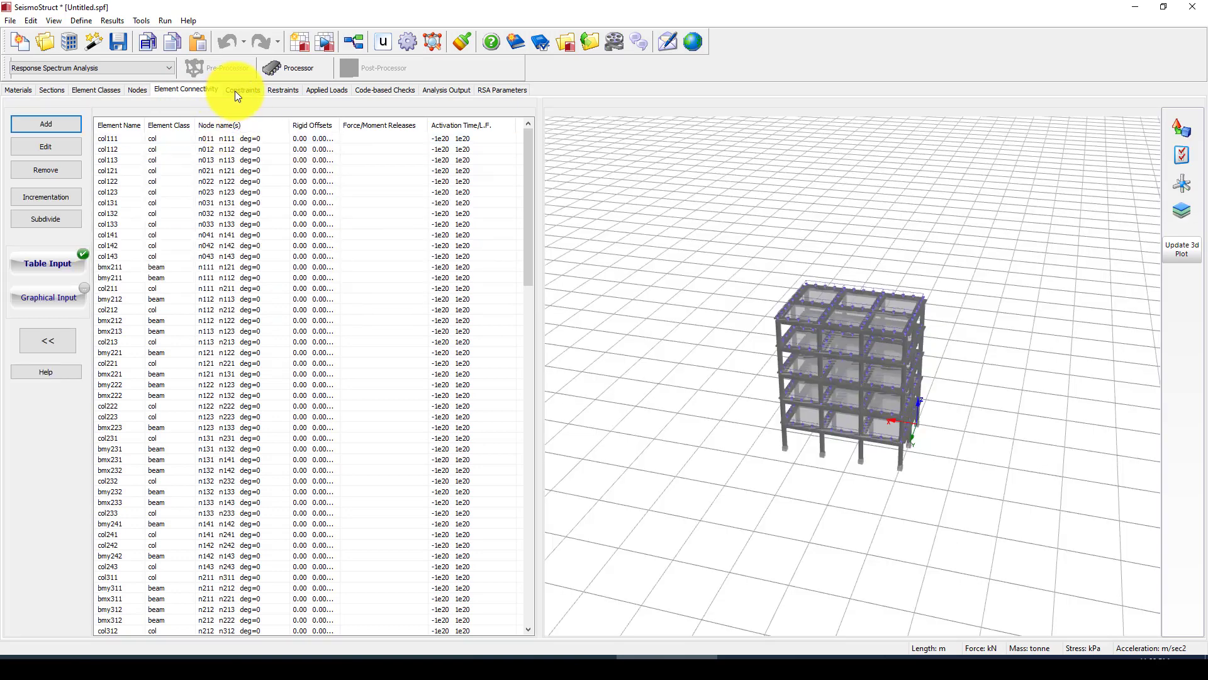
{"action": "left_click", "coordinate": [236, 92]}
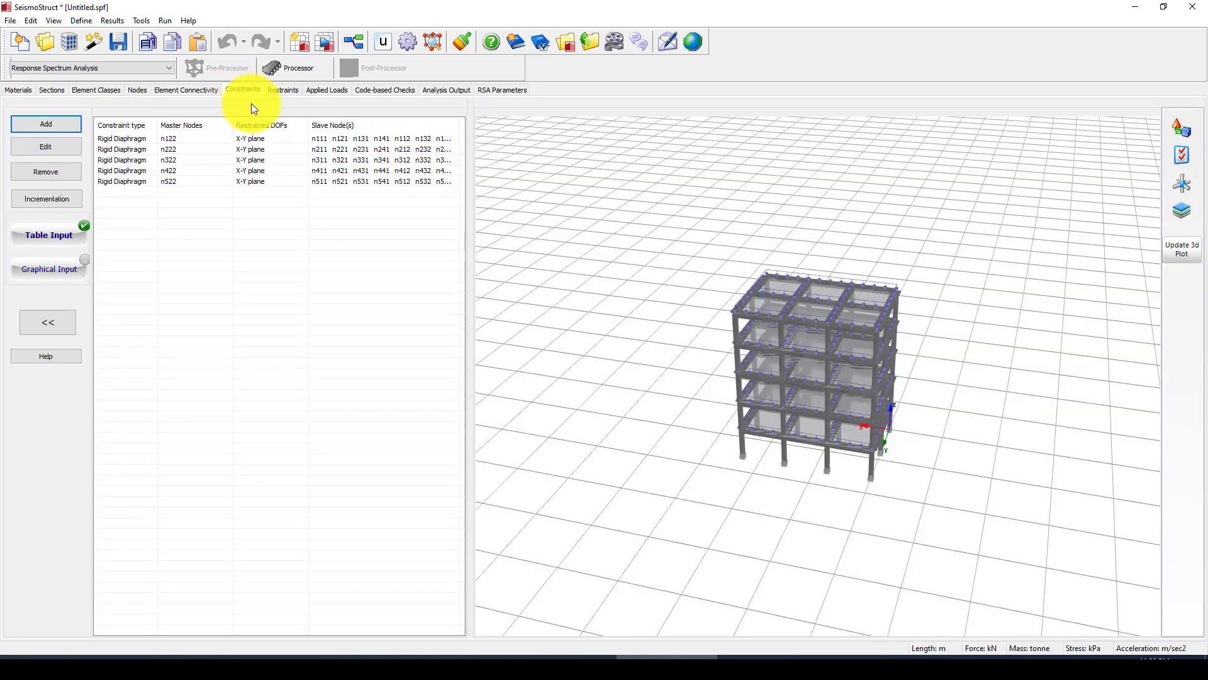
{"action": "scroll", "coordinate": [909, 472], "scroll_direction": "up", "scroll_amount": 3}
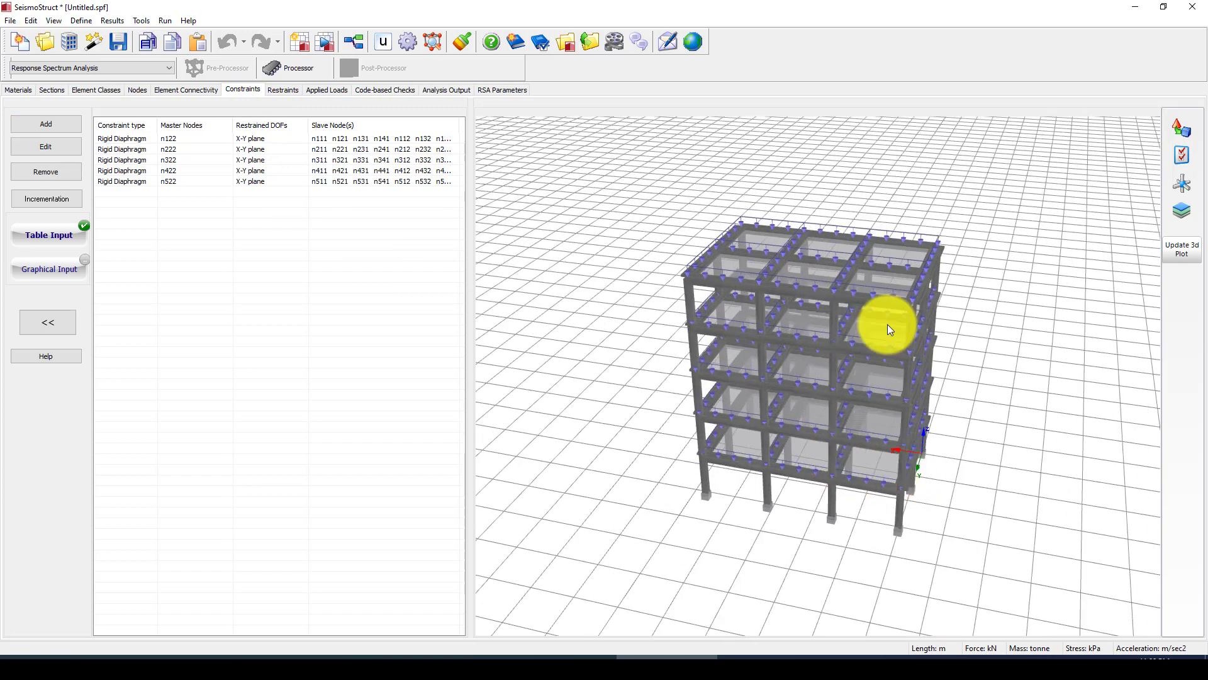
Check the base node restraints and the -5.00 z permanent beam element loads.
{"action": "left_click", "coordinate": [282, 89]}
{"action": "left_click_drag", "start_coordinate": [172, 132], "coordinate": [179, 213]}
{"action": "left_click", "coordinate": [748, 478]}
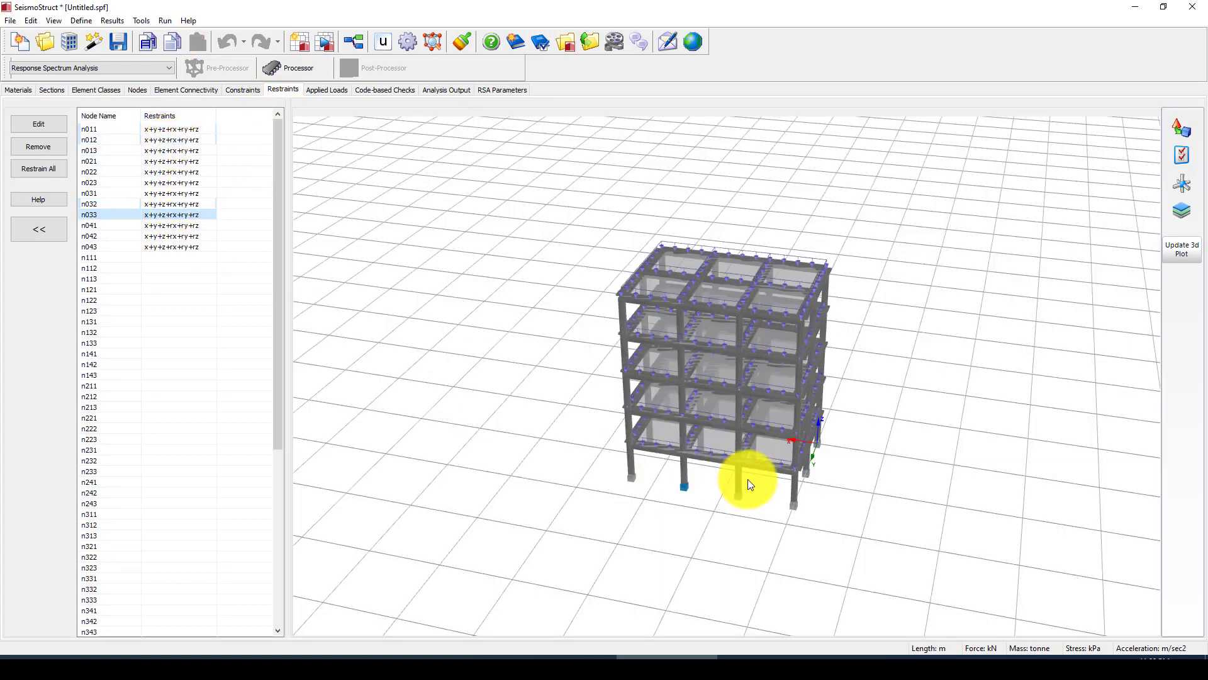
{"action": "scroll", "coordinate": [700, 510], "scroll_direction": "up", "scroll_amount": 3}
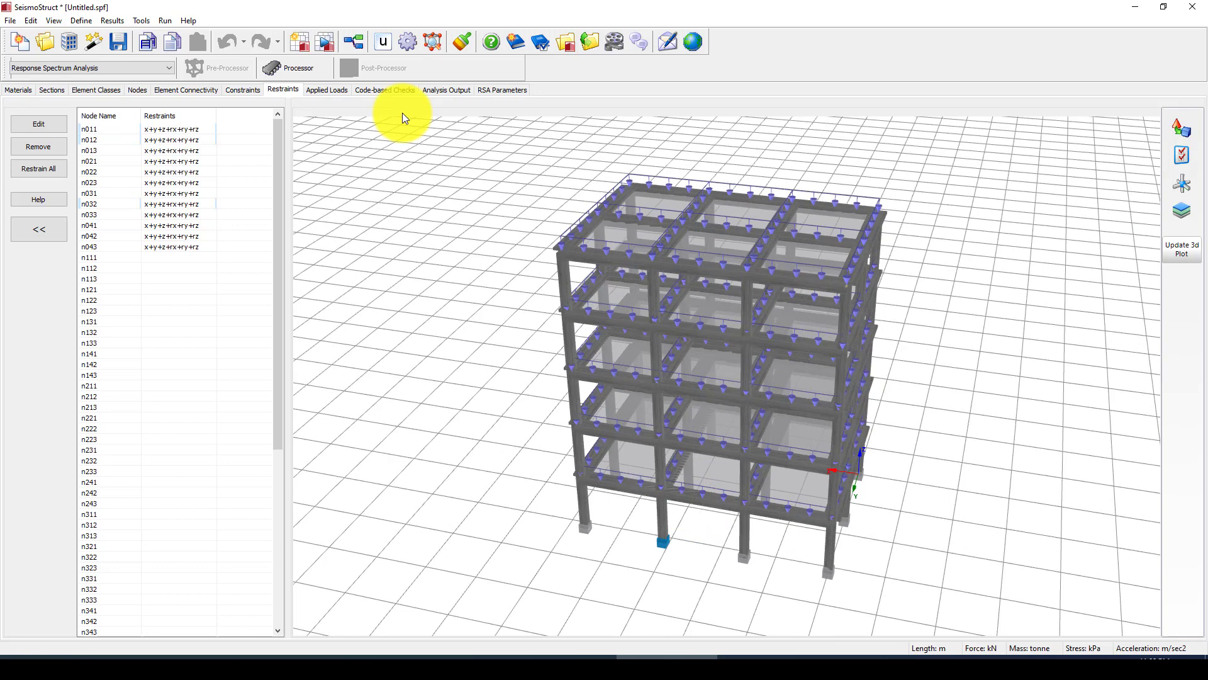
{"action": "left_click", "coordinate": [331, 91]}
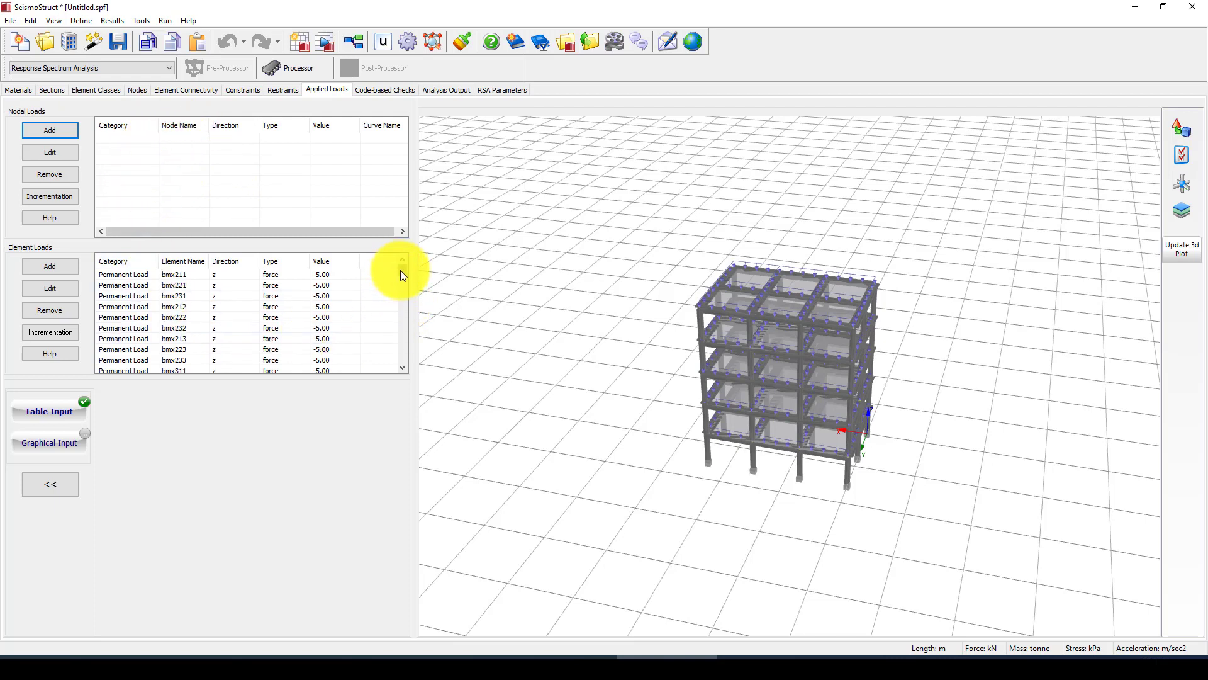
{"action": "left_click_drag", "start_coordinate": [401, 270], "coordinate": [398, 367]}
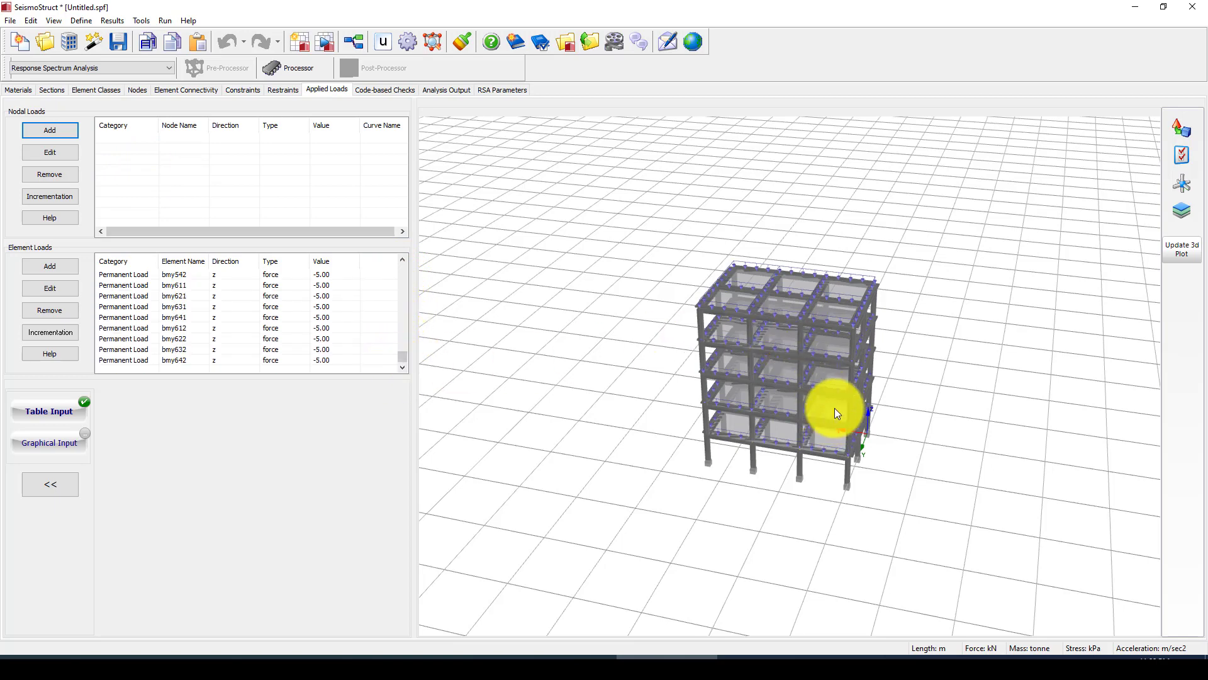
{"action": "scroll", "coordinate": [854, 362], "scroll_direction": "up", "scroll_amount": 3}
{"action": "scroll", "coordinate": [840, 245], "scroll_direction": "up", "scroll_amount": 2}
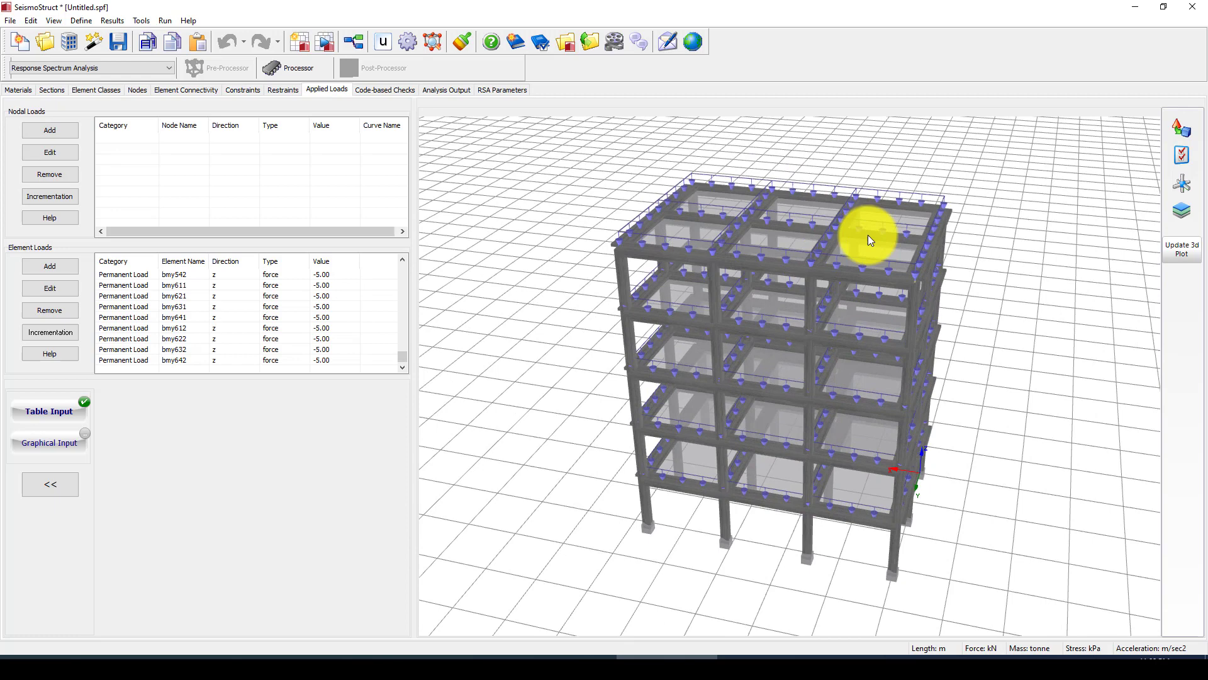
Change the Code-based Checks target displacement code to ASCE 41-17.
{"action": "left_click", "coordinate": [369, 93]}
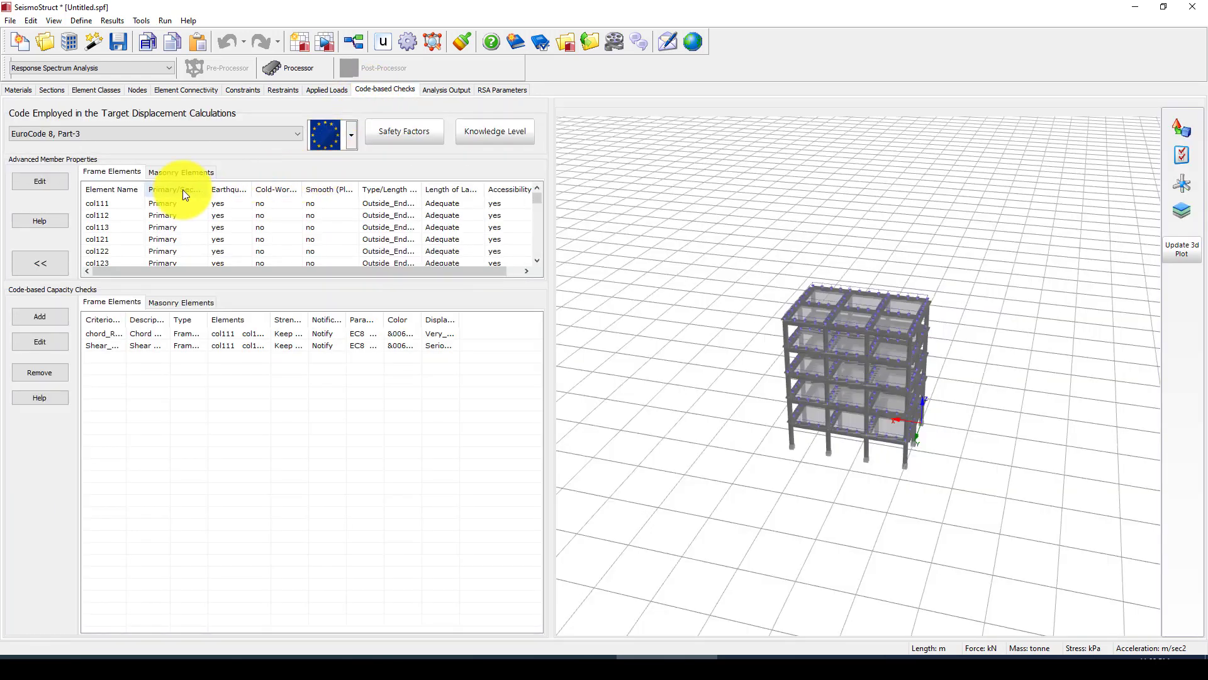
{"action": "left_click", "coordinate": [152, 132]}
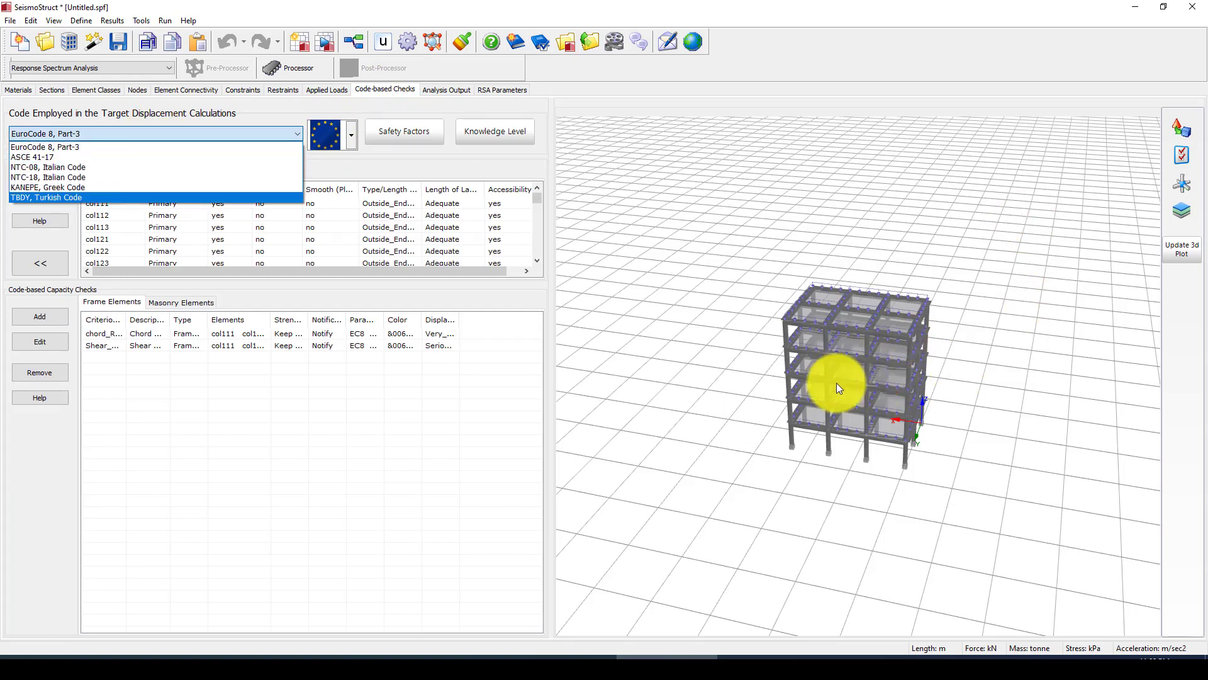
{"action": "left_click", "coordinate": [878, 447]}
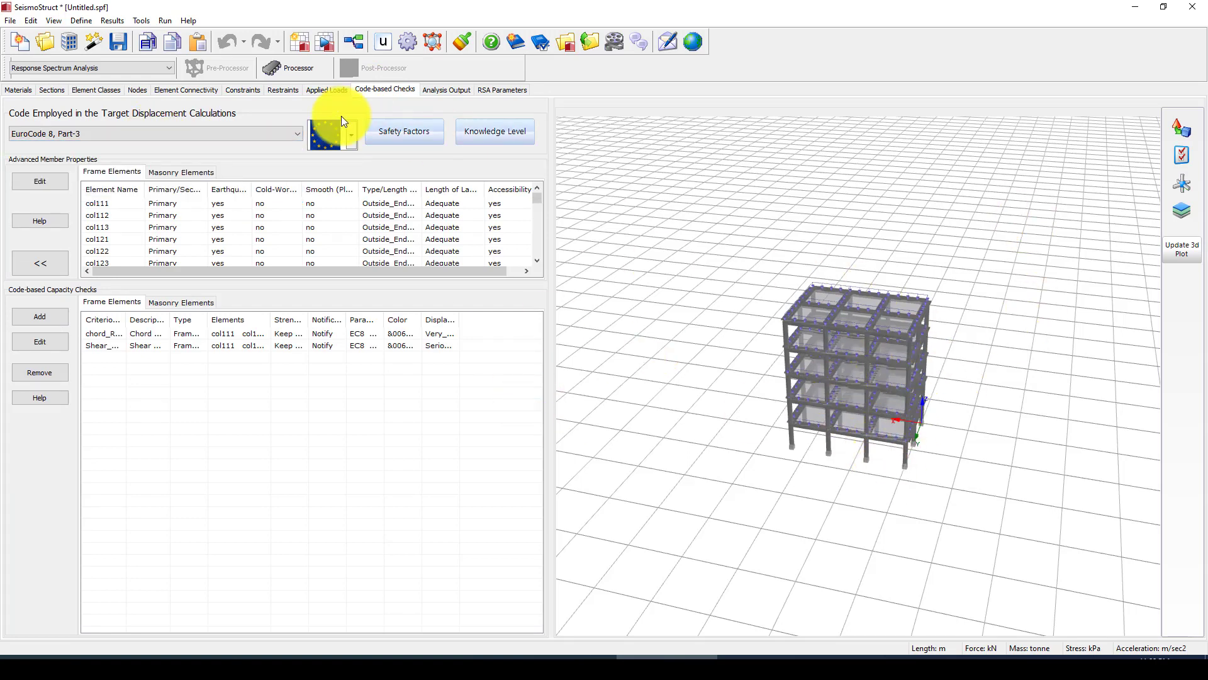
{"action": "left_click", "coordinate": [263, 139]}
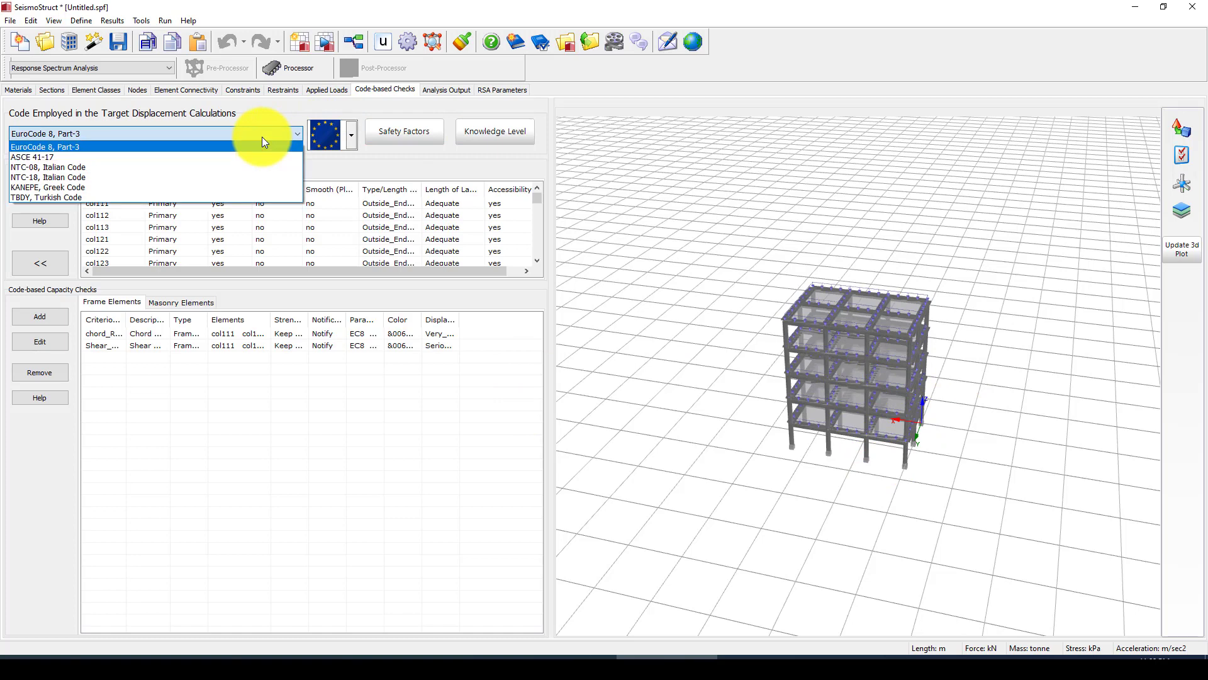
{"action": "left_click", "coordinate": [58, 157]}
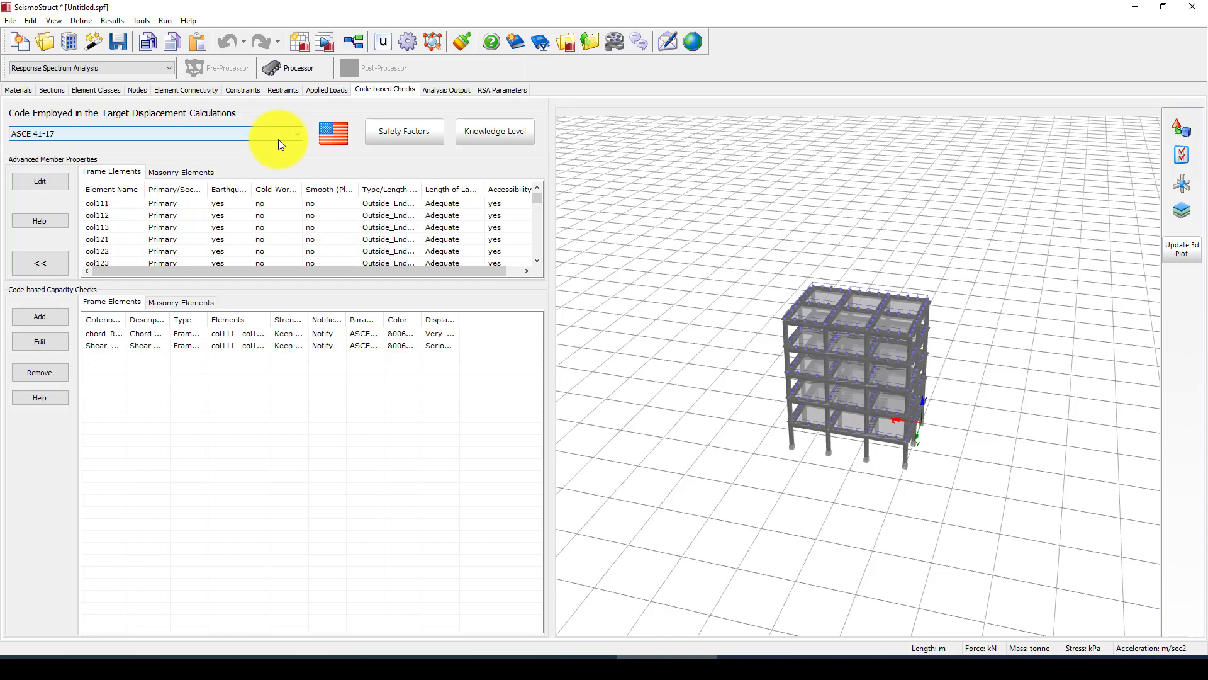
{"action": "left_click", "coordinate": [437, 90]}
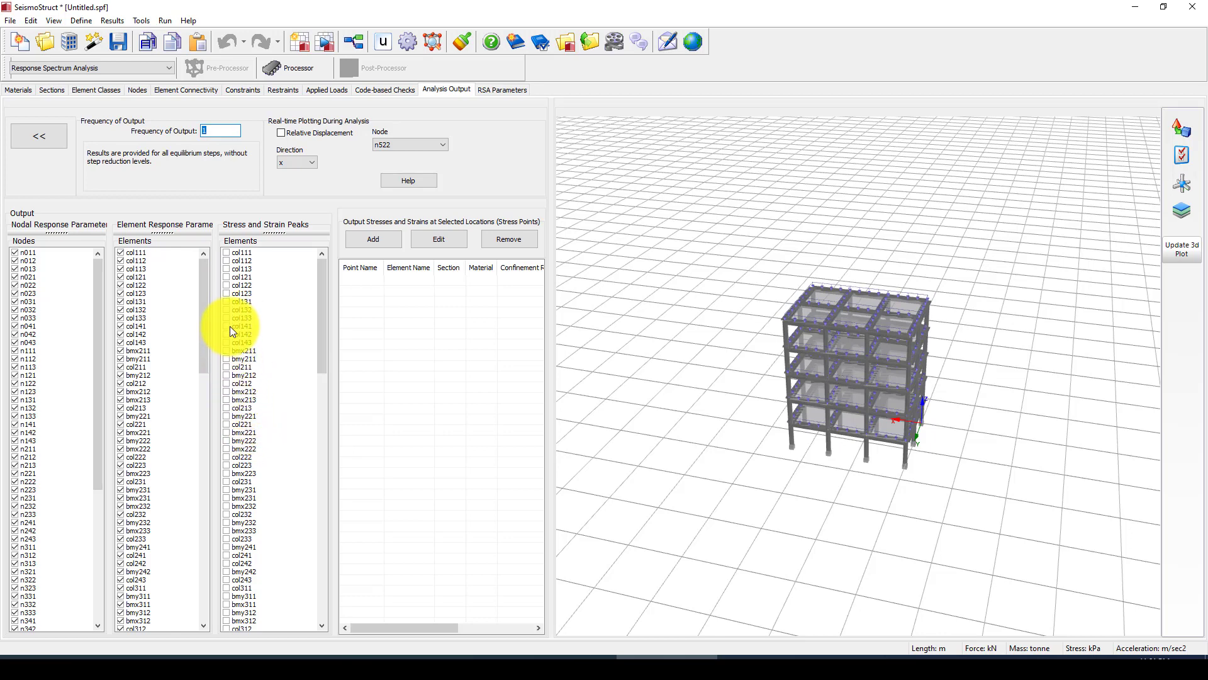
{"action": "left_click", "coordinate": [226, 285]}
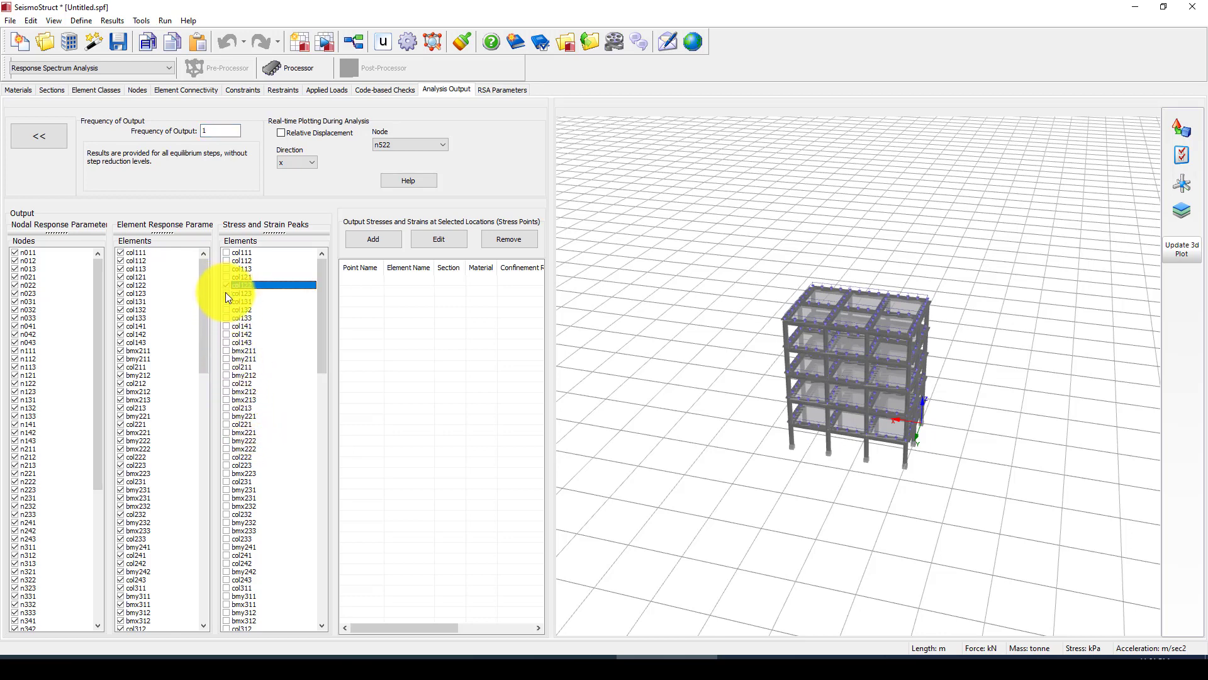
{"action": "scroll", "coordinate": [236, 409], "scroll_direction": "down", "scroll_amount": 2}
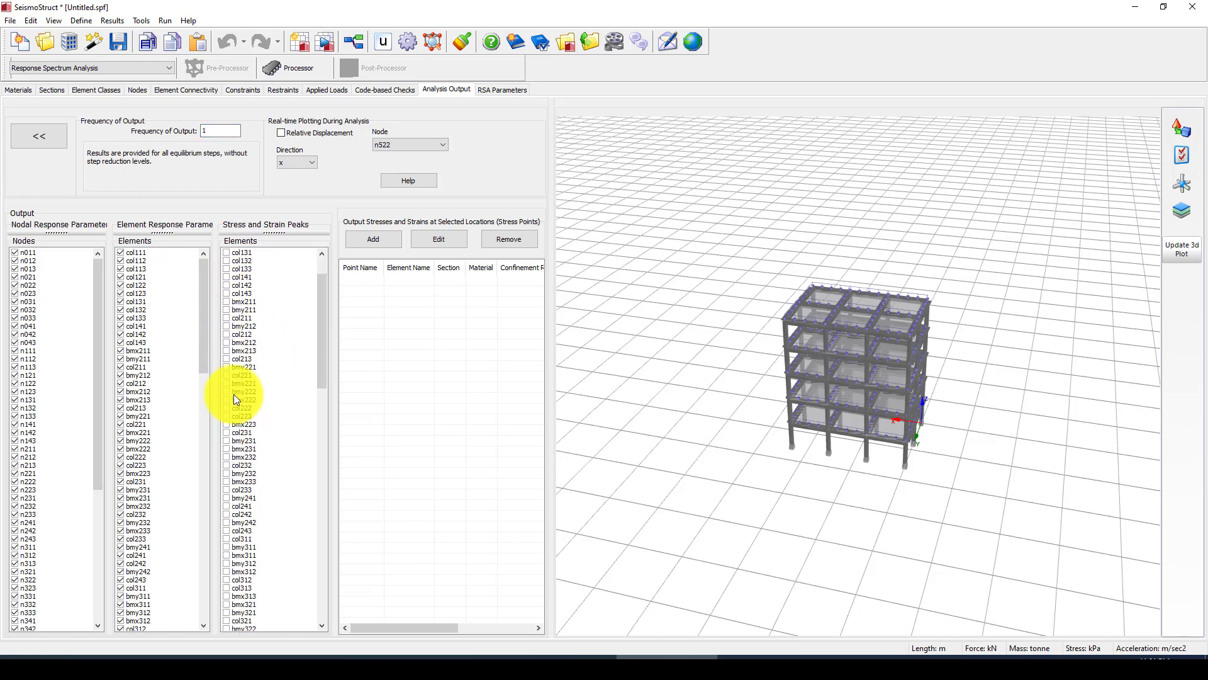
{"action": "left_click", "coordinate": [227, 351]}
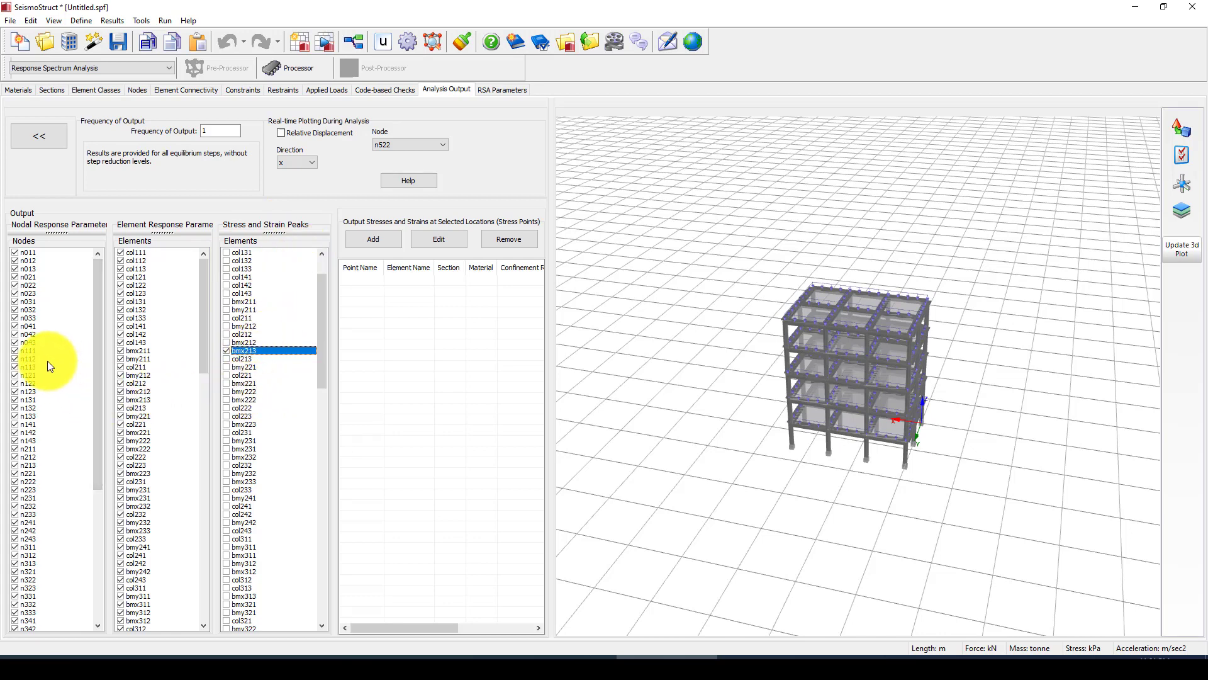
{"action": "scroll", "coordinate": [47, 360], "scroll_direction": "down", "scroll_amount": 8}
{"action": "scroll", "coordinate": [47, 360], "scroll_direction": "down", "scroll_amount": 1}
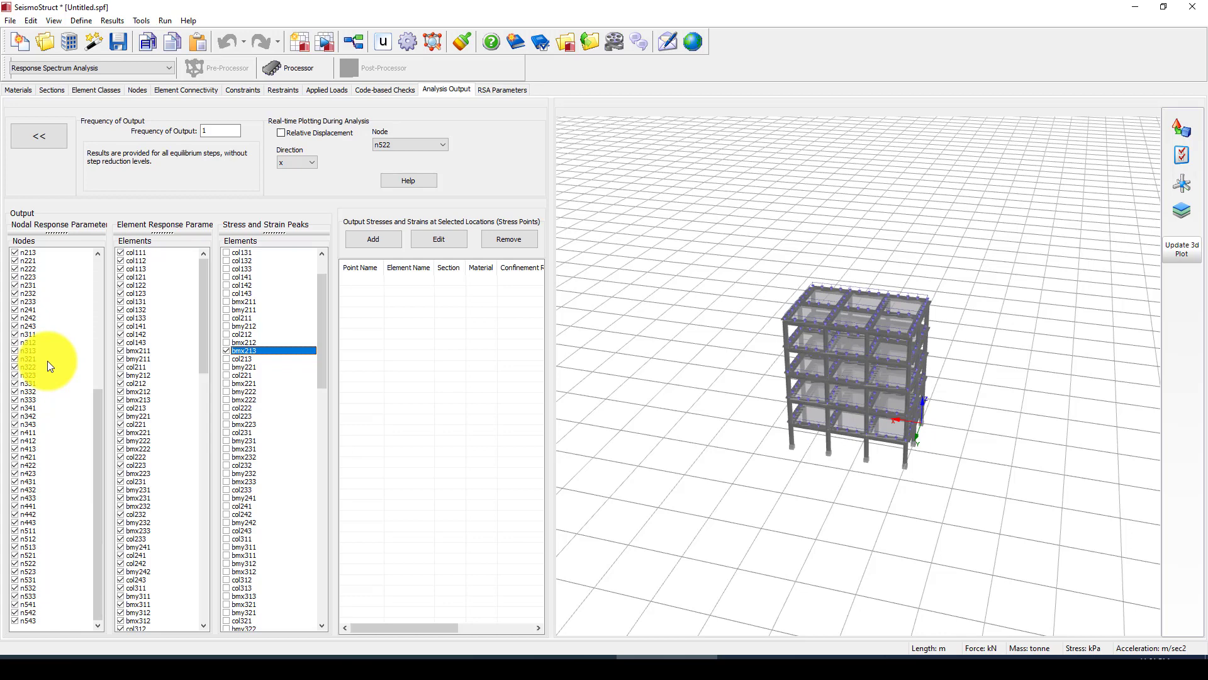
{"action": "scroll", "coordinate": [55, 405], "scroll_direction": "up", "scroll_amount": 9}
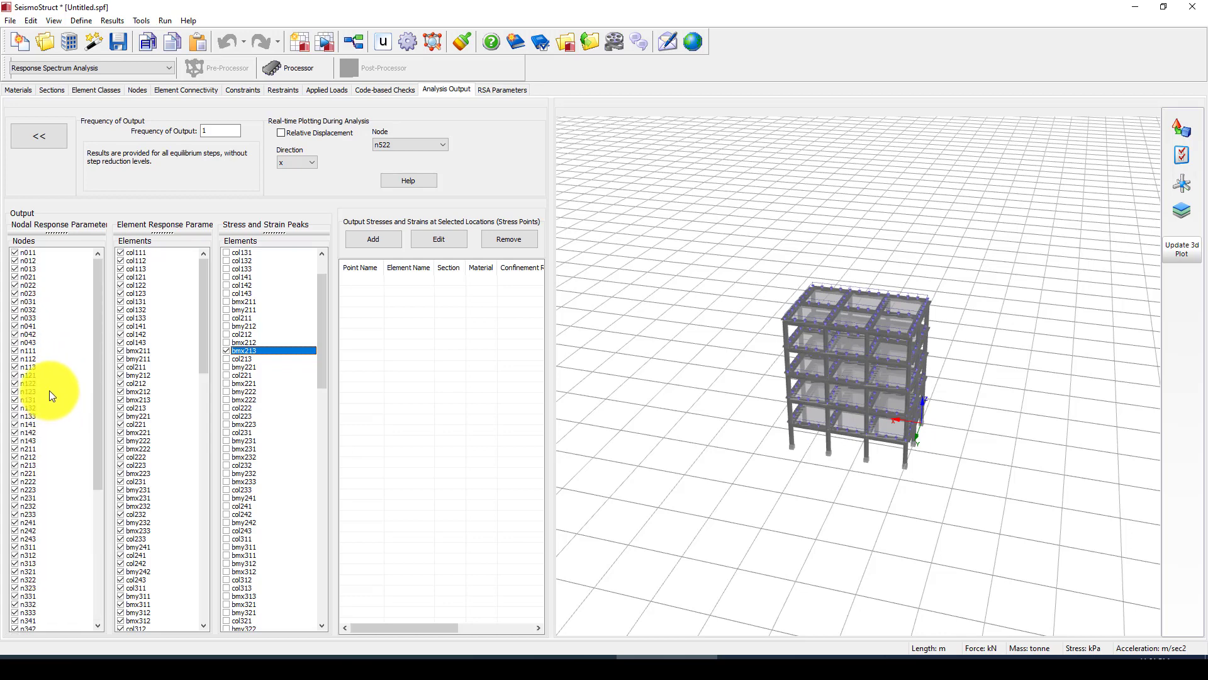
{"action": "scroll", "coordinate": [116, 397], "scroll_direction": "down", "scroll_amount": 5}
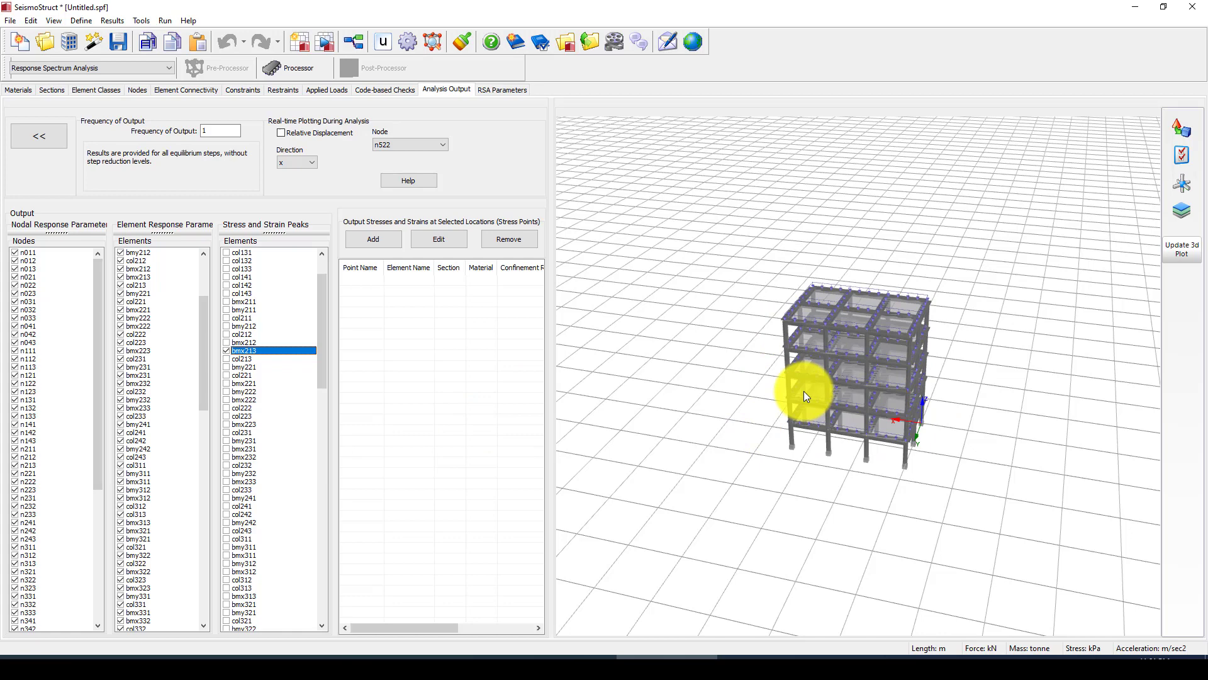
Widen the RSA Parameters panel and inspect the spectrum table's first period value 0.00.
{"action": "left_click", "coordinate": [494, 90]}
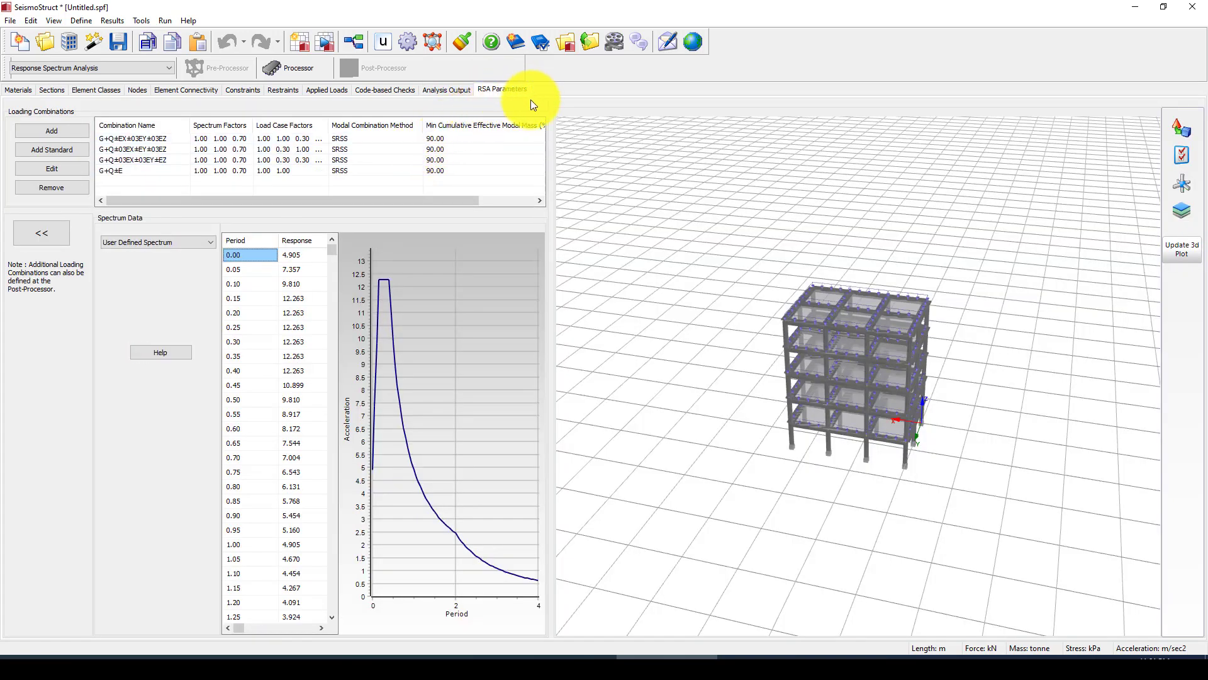
{"action": "left_click_drag", "start_coordinate": [548, 321], "coordinate": [696, 321]}
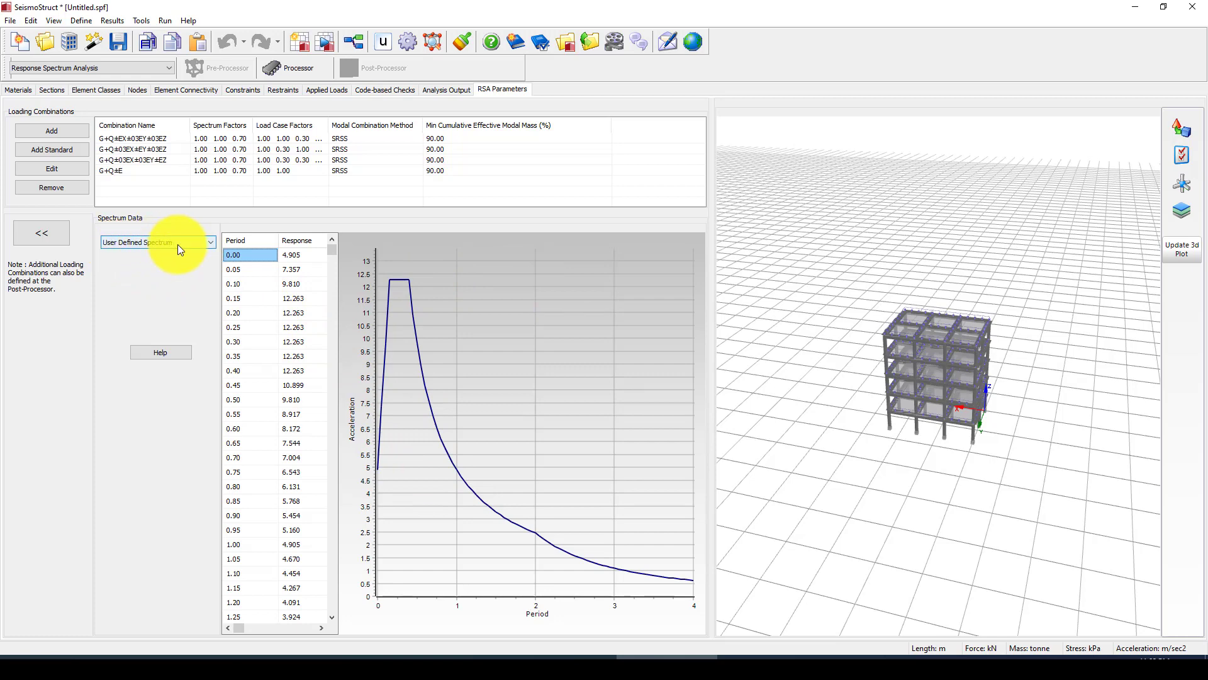
{"action": "left_click", "coordinate": [251, 258]}
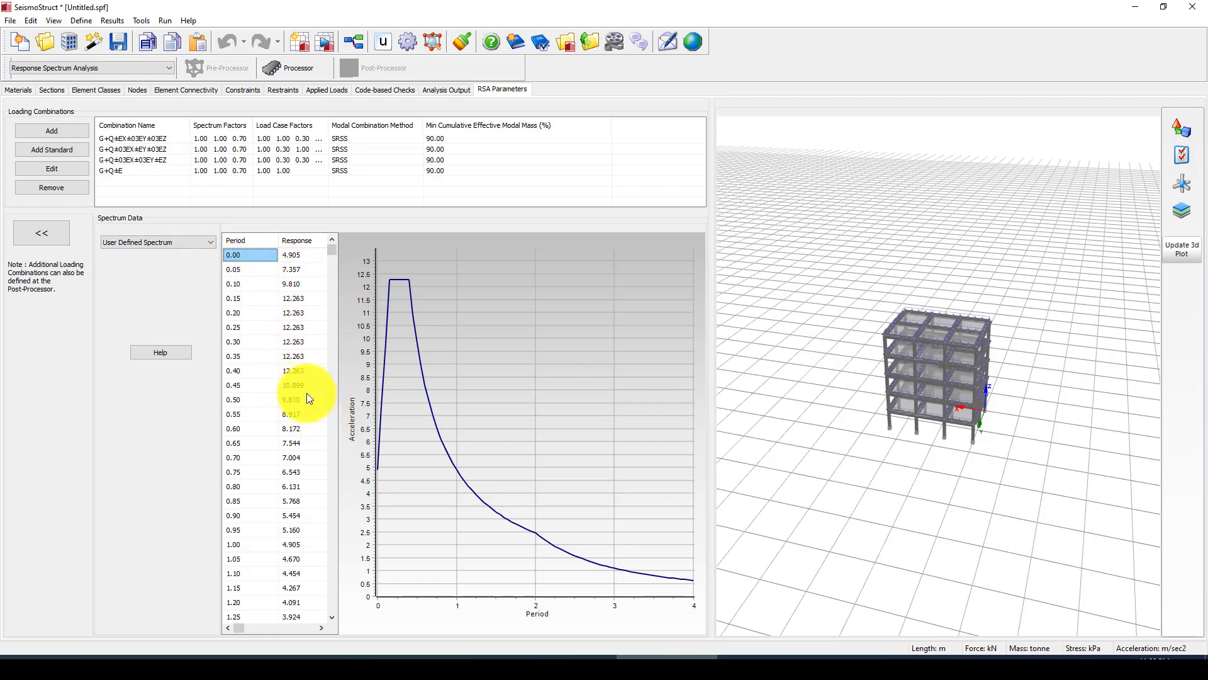
{"action": "right_click", "coordinate": [245, 259]}
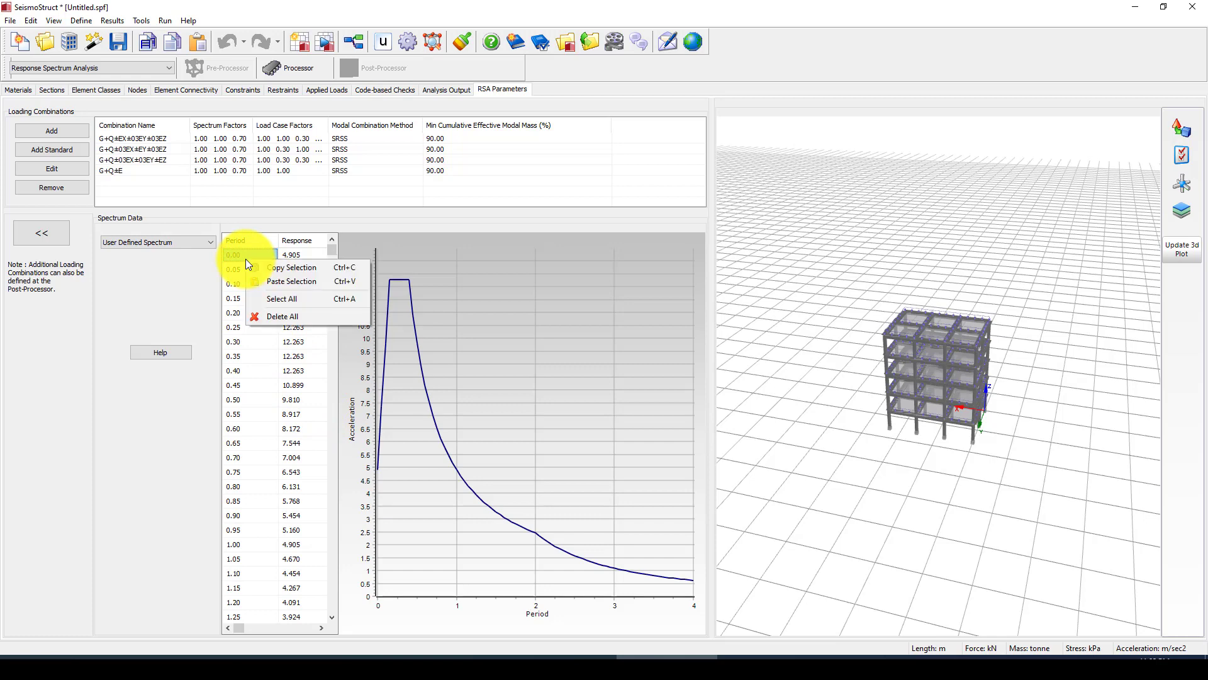
{"action": "left_click", "coordinate": [240, 259]}
{"action": "left_click", "coordinate": [246, 259]}
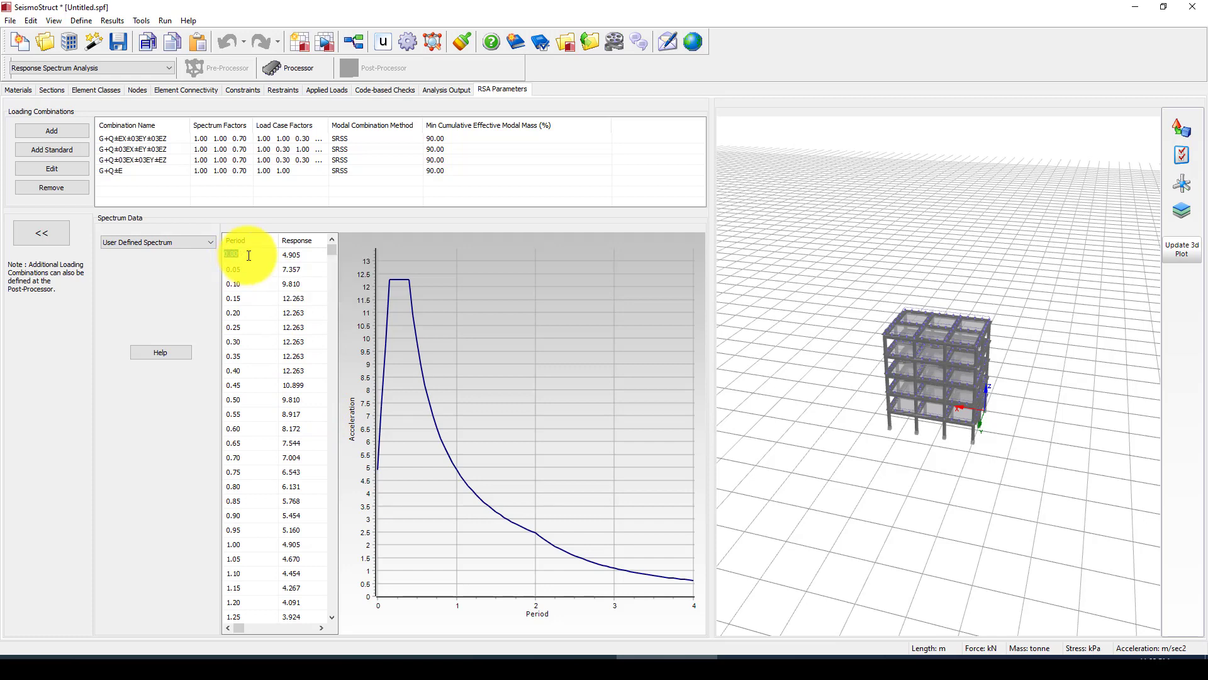
{"action": "left_click", "coordinate": [242, 254]}
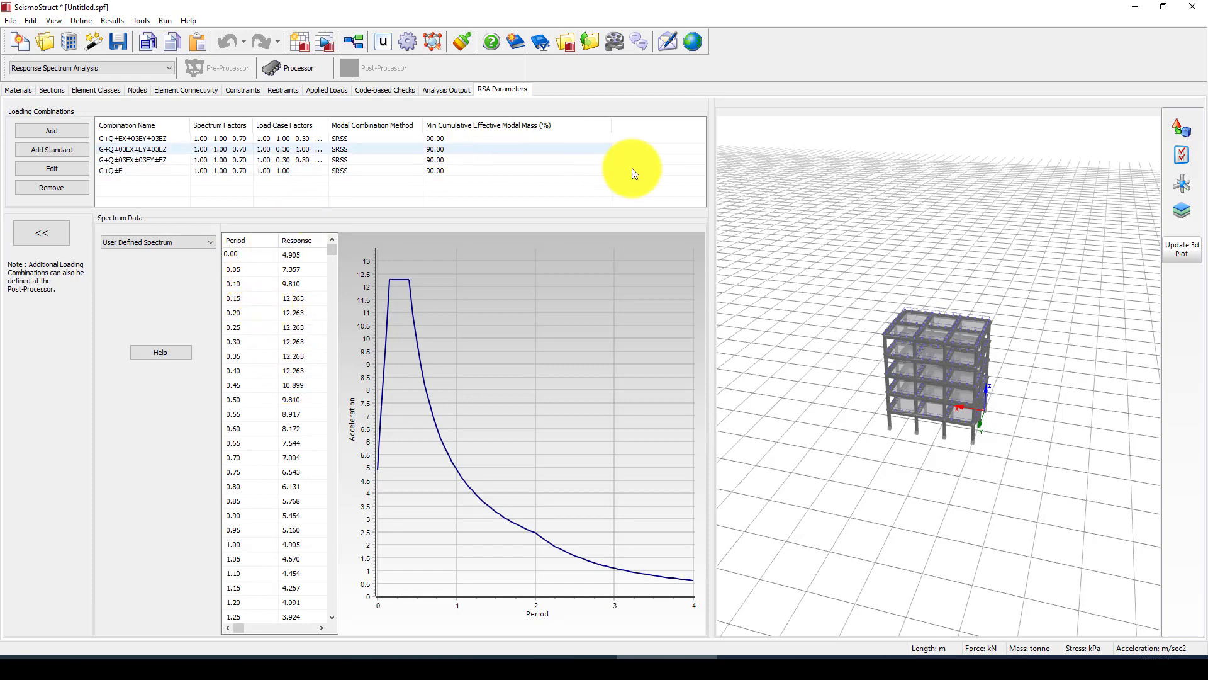
{"action": "left_click", "coordinate": [180, 244]}
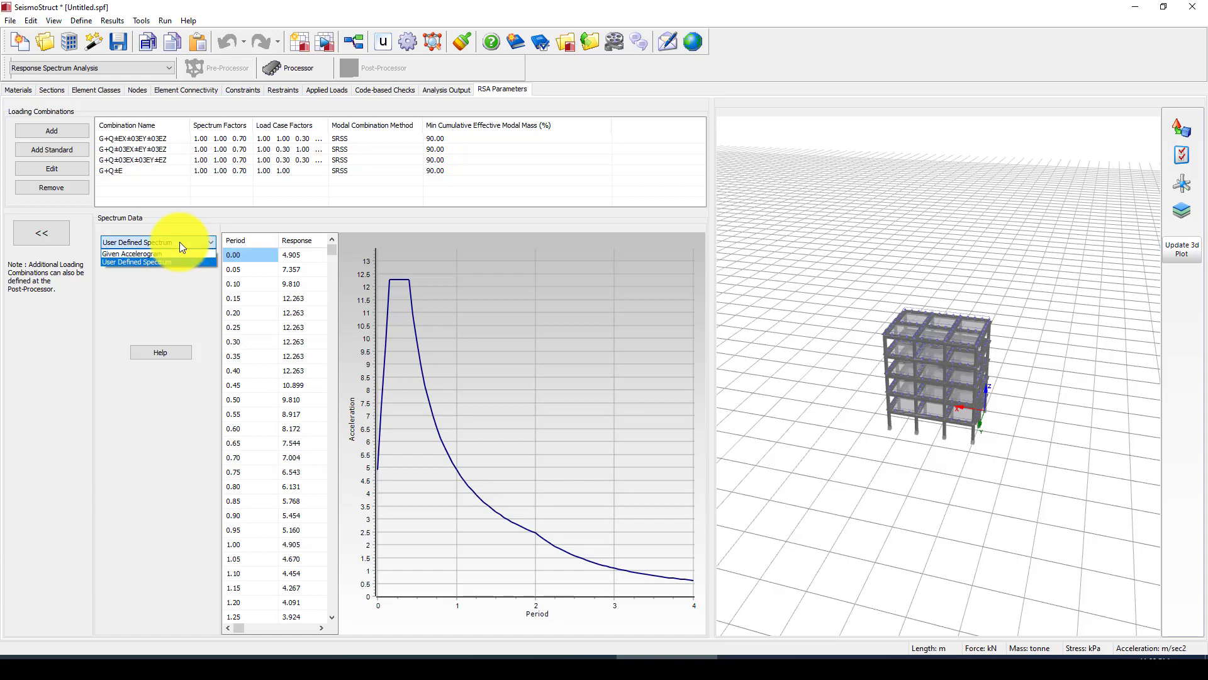
Switch the spectrum source to Given Accelerogram.
{"action": "left_click", "coordinate": [149, 254]}
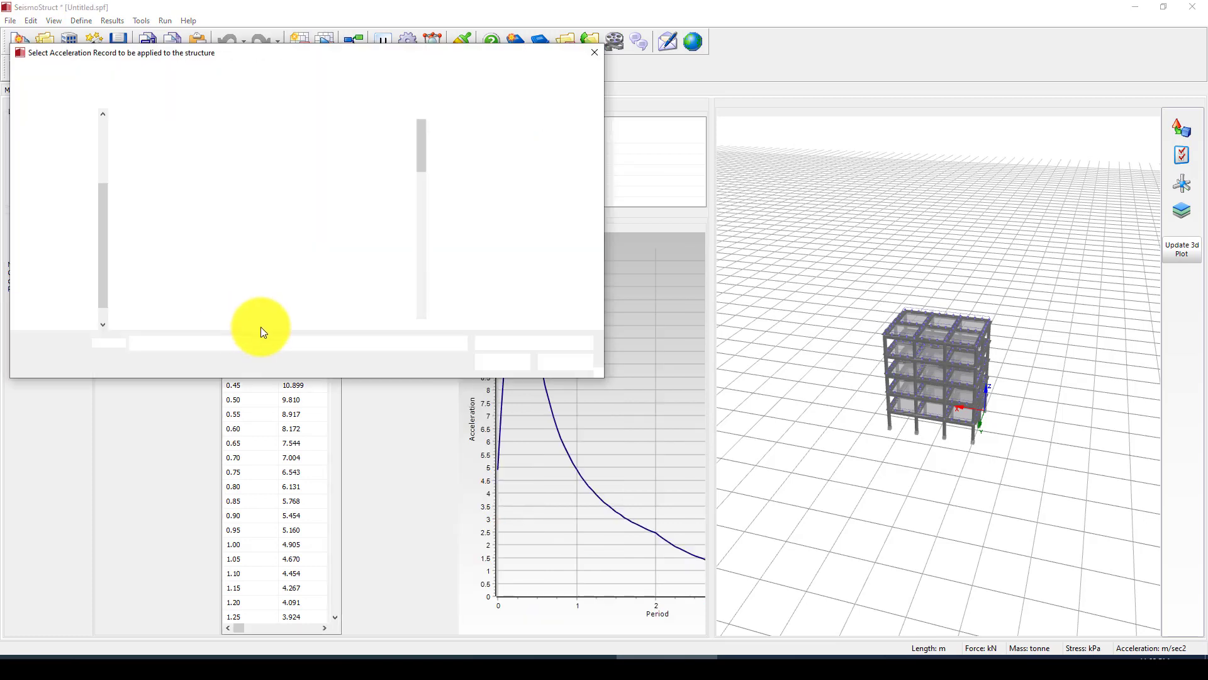
{"action": "scroll", "coordinate": [259, 287], "scroll_direction": "down", "scroll_amount": 3}
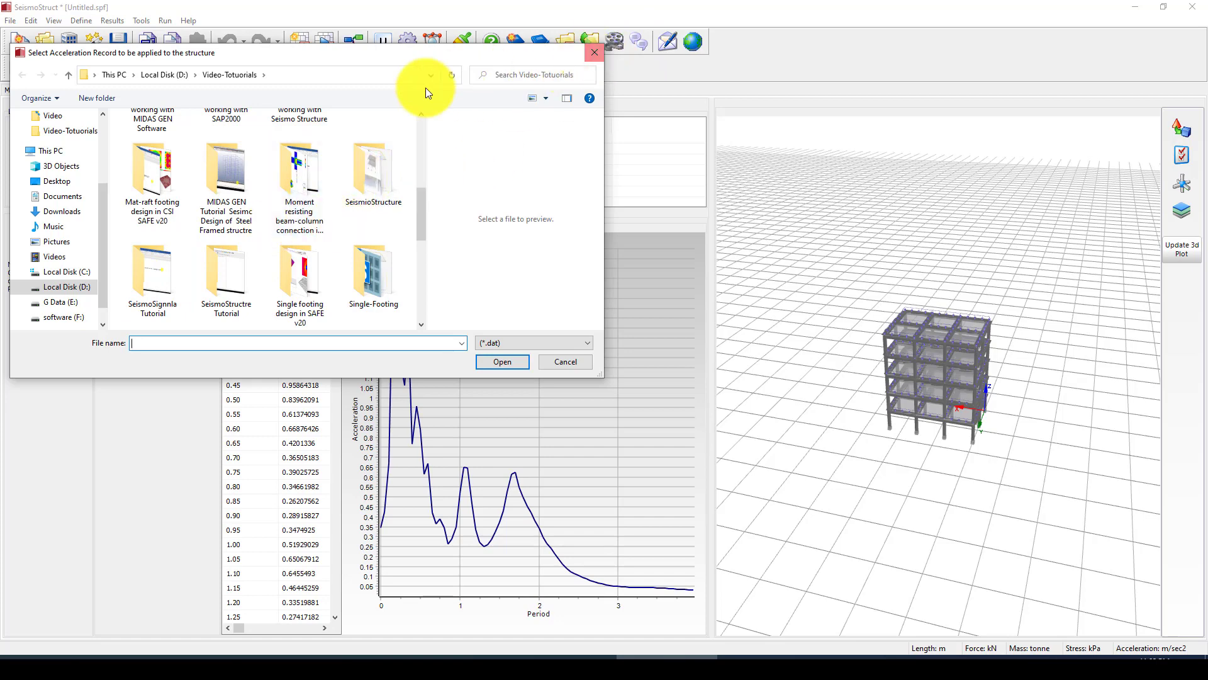
{"action": "left_click", "coordinate": [594, 53]}
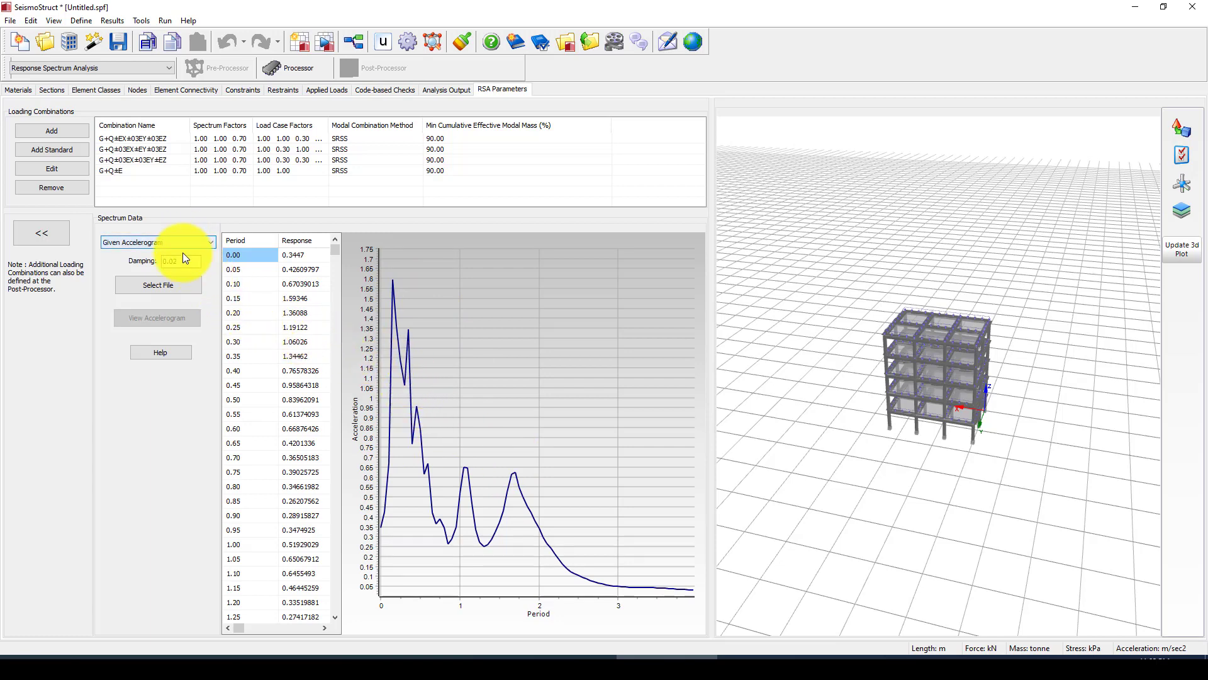
{"action": "left_click", "coordinate": [197, 245]}
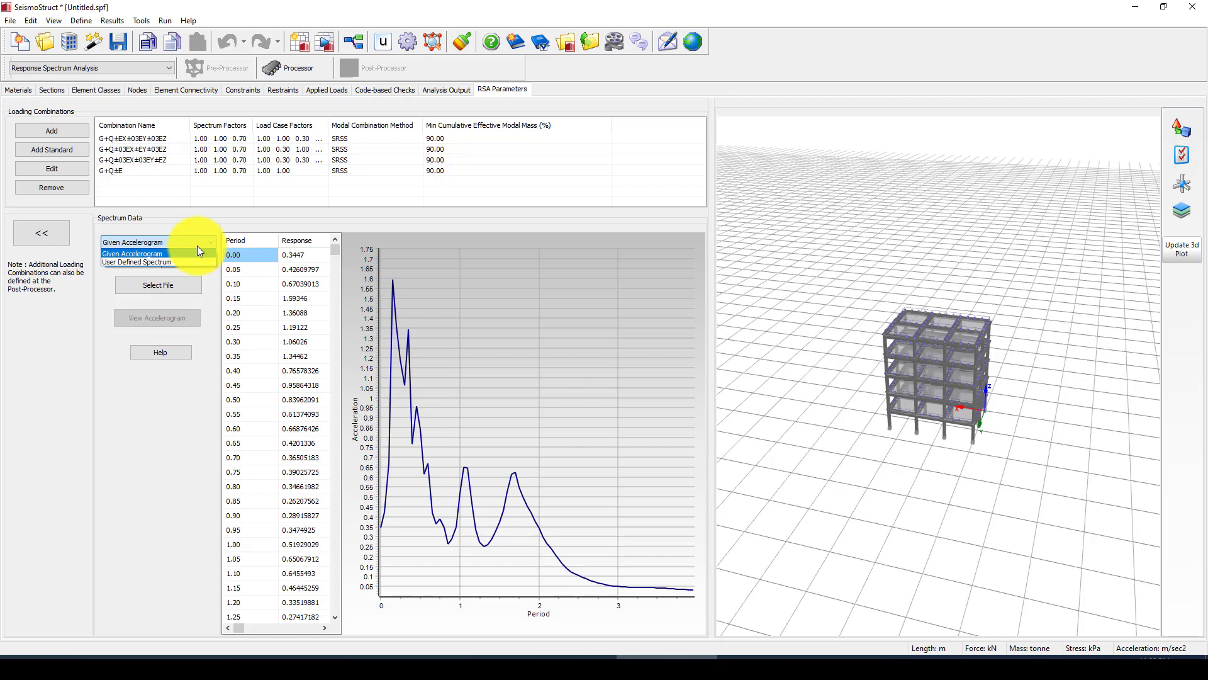
{"action": "left_click", "coordinate": [160, 255]}
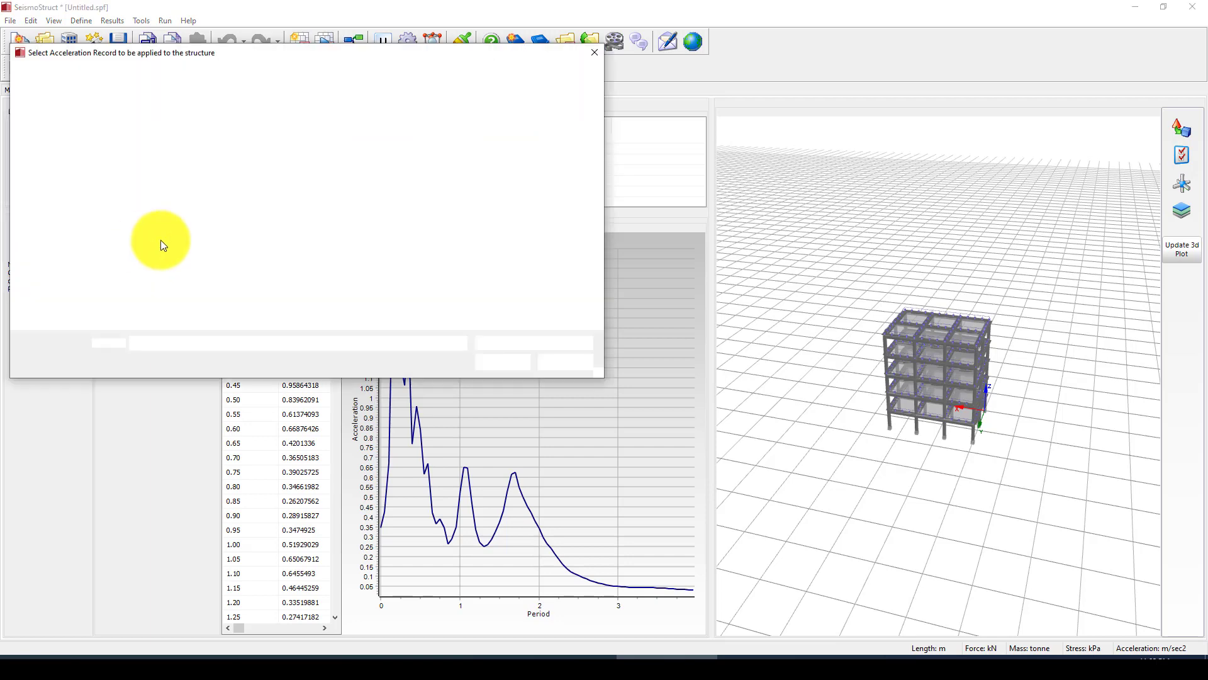
Pick Kobe.dat from C:\Program Files (x86)\SeismoSoft\SeismoStruct\2022\Accelerograms as the record.
{"action": "scroll", "coordinate": [244, 253], "scroll_direction": "down", "scroll_amount": 5}
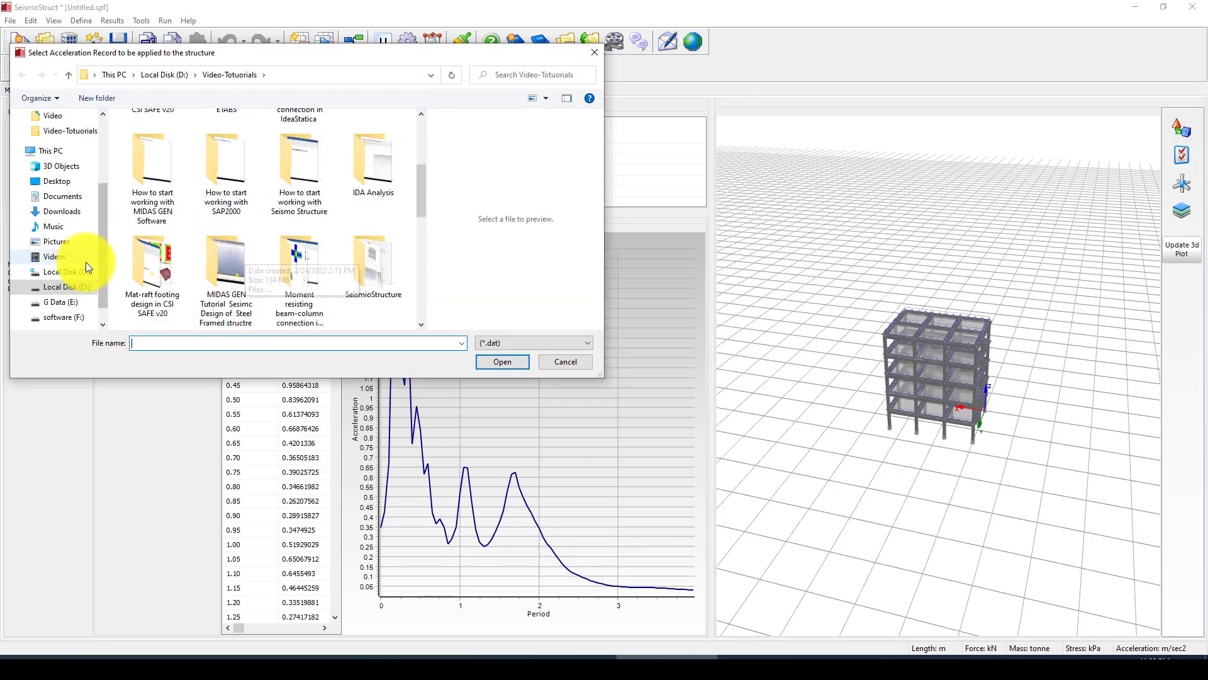
{"action": "left_click", "coordinate": [66, 271]}
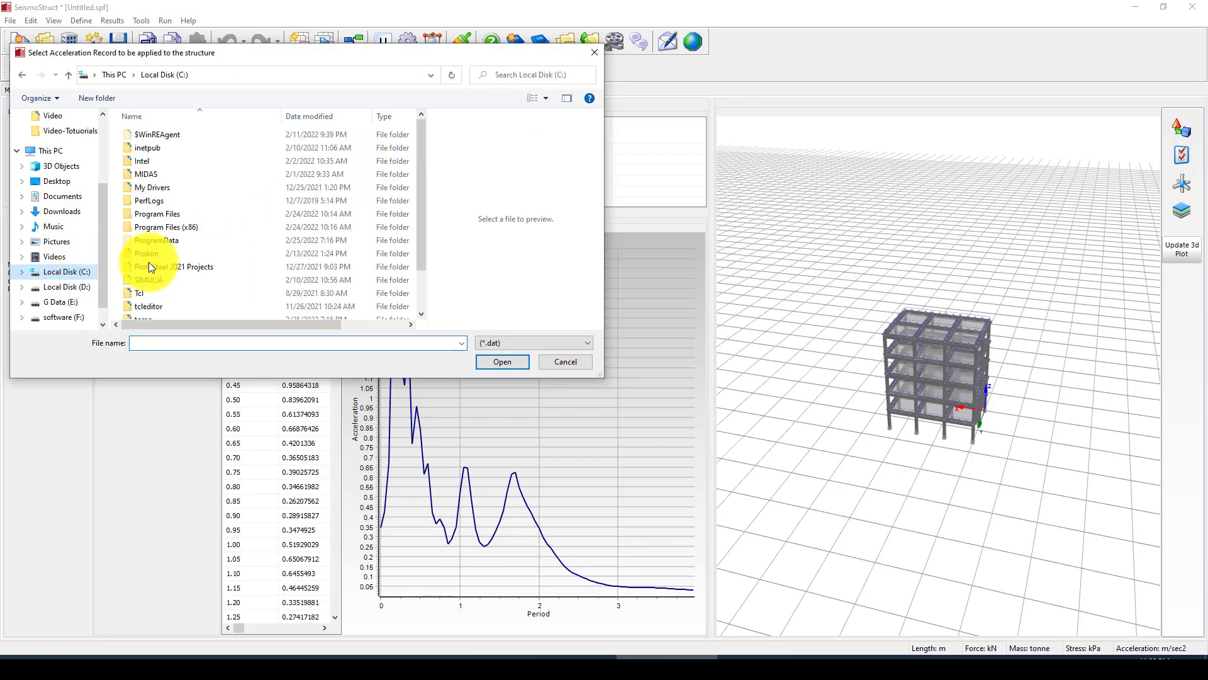
{"action": "double_click", "coordinate": [185, 226]}
{"action": "scroll", "coordinate": [189, 236], "scroll_direction": "down", "scroll_amount": 3}
{"action": "scroll", "coordinate": [190, 247], "scroll_direction": "down", "scroll_amount": 5}
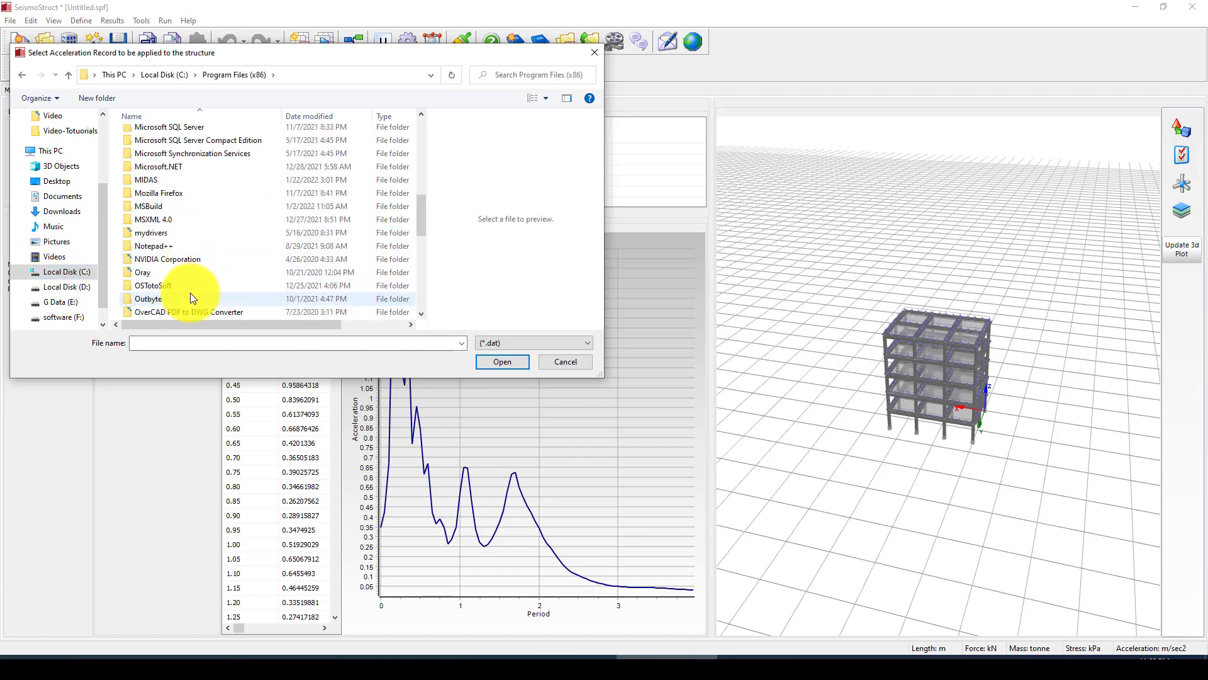
{"action": "scroll", "coordinate": [190, 292], "scroll_direction": "down", "scroll_amount": 3}
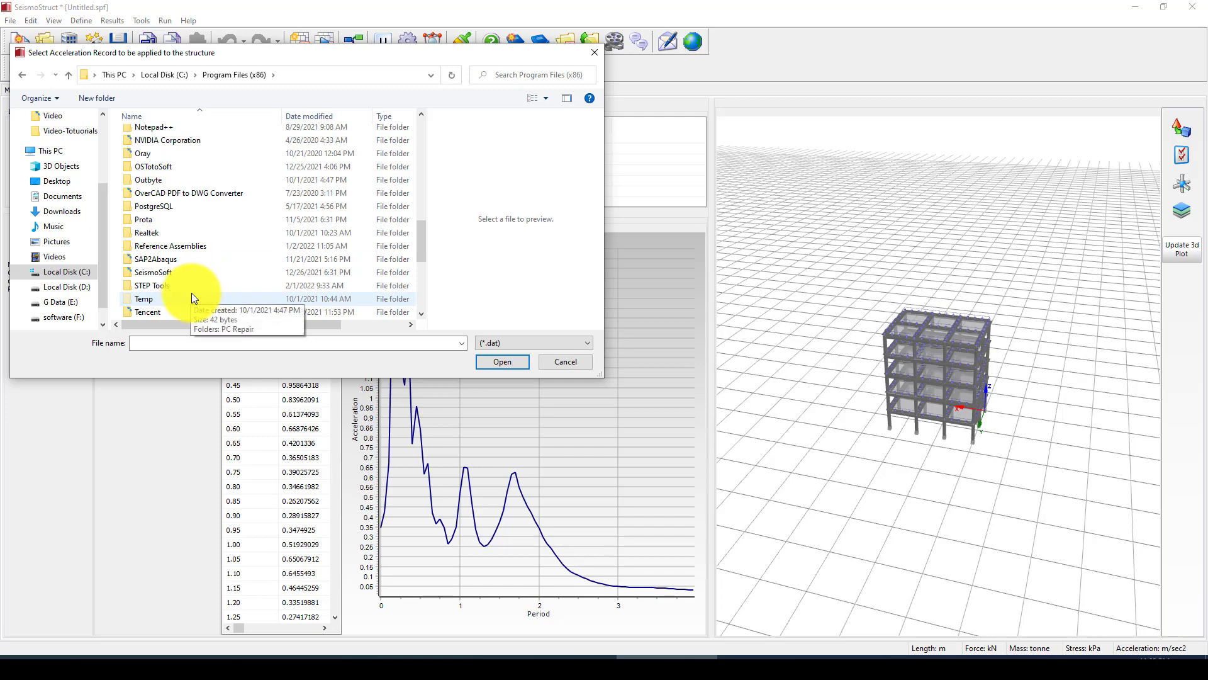
{"action": "double_click", "coordinate": [190, 273]}
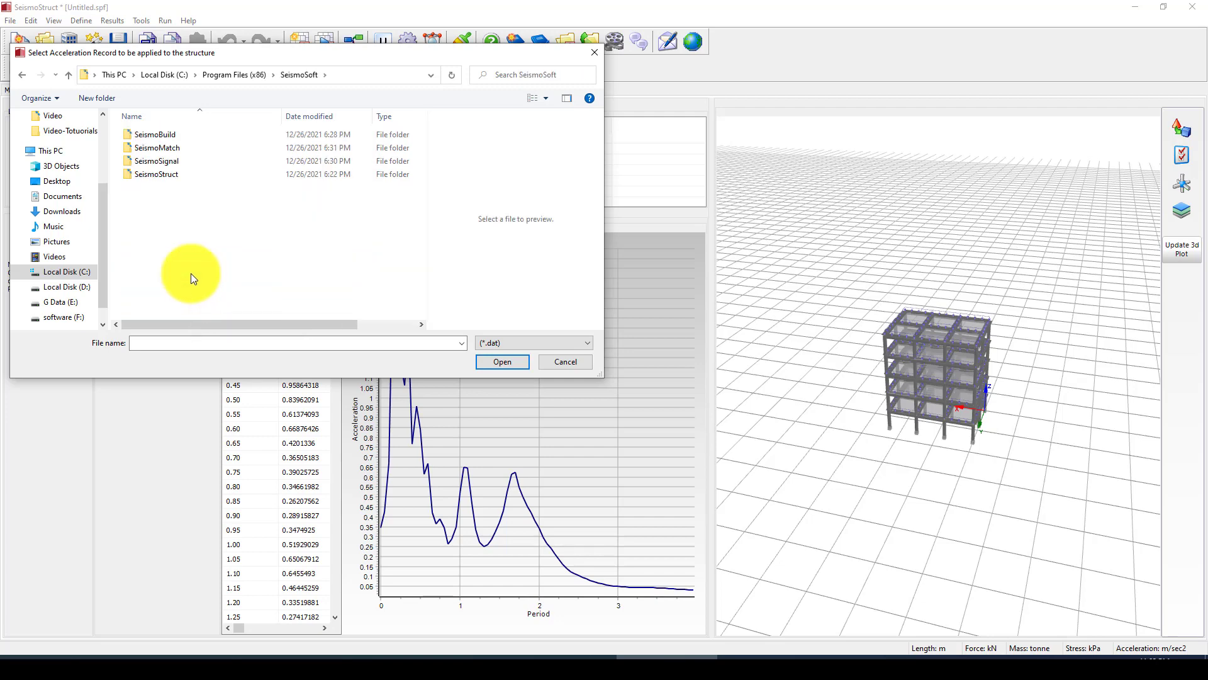
{"action": "double_click", "coordinate": [168, 173]}
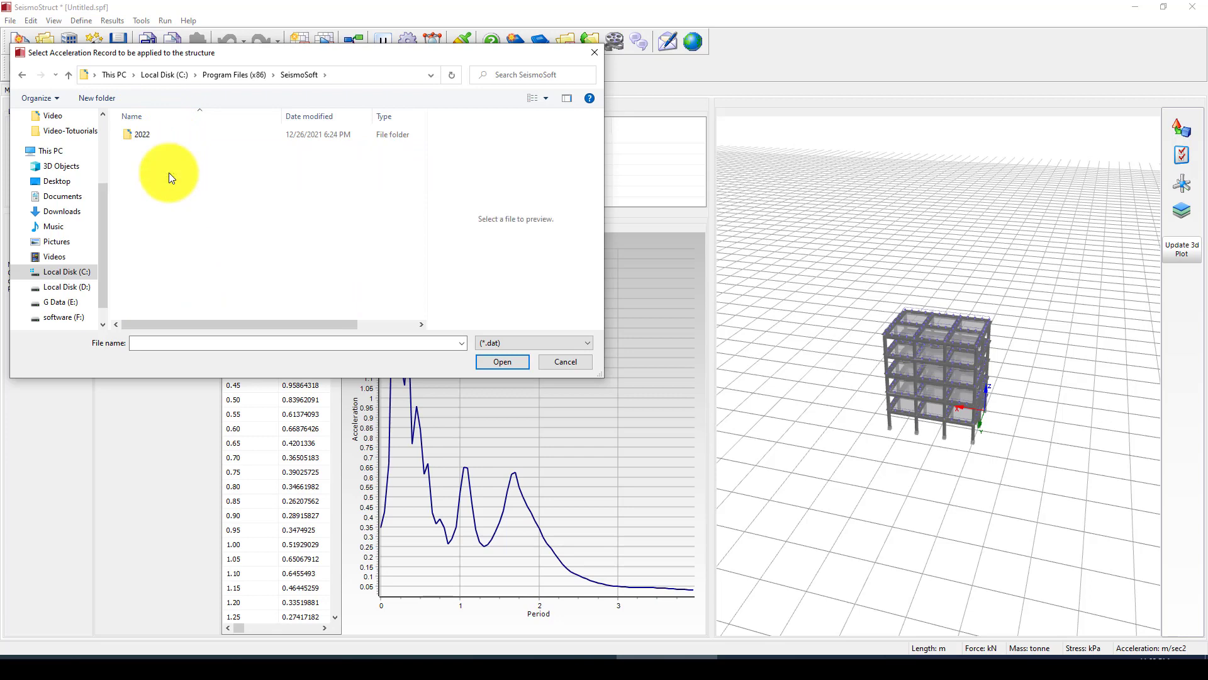
{"action": "double_click", "coordinate": [157, 134]}
{"action": "double_click", "coordinate": [160, 137]}
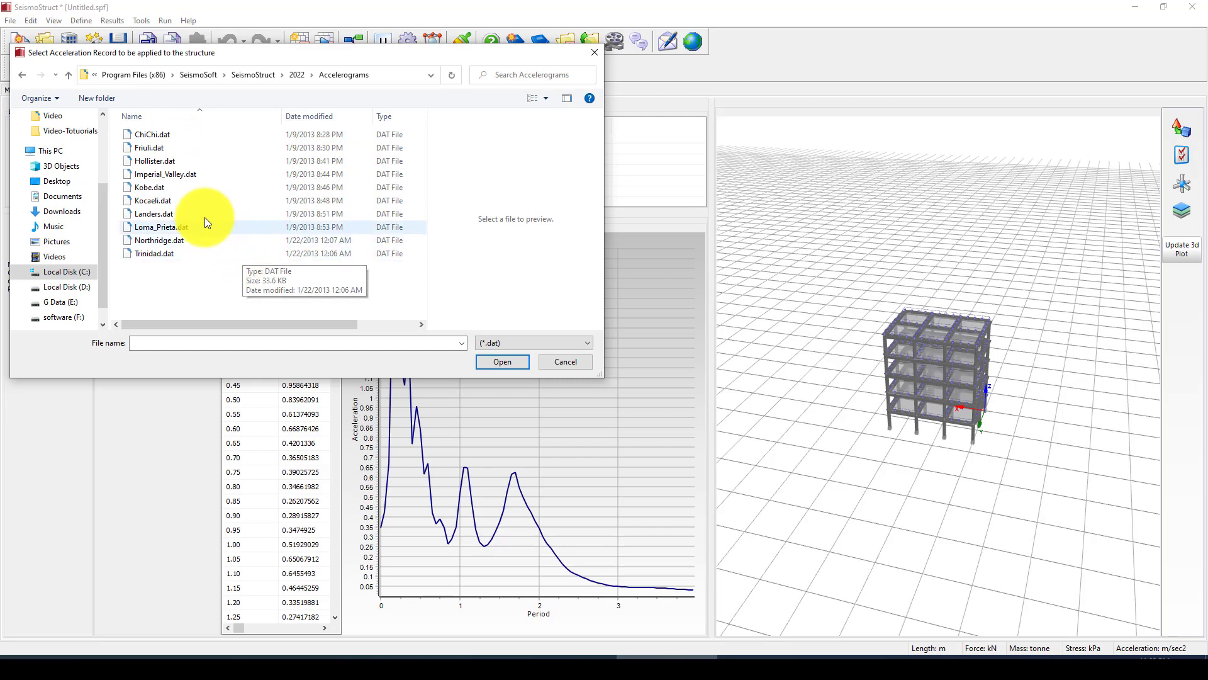
{"action": "left_click", "coordinate": [172, 191]}
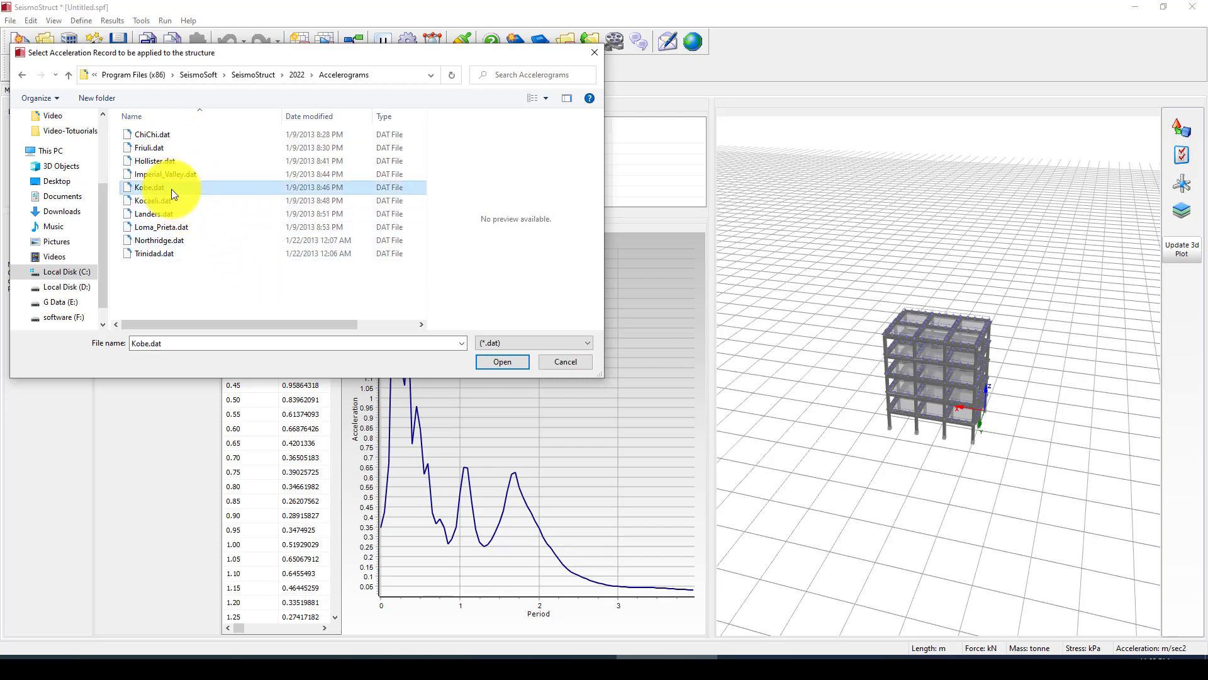
Load the Kobe.dat record and move its Input File Parameters window aside.
{"action": "left_click", "coordinate": [500, 361]}
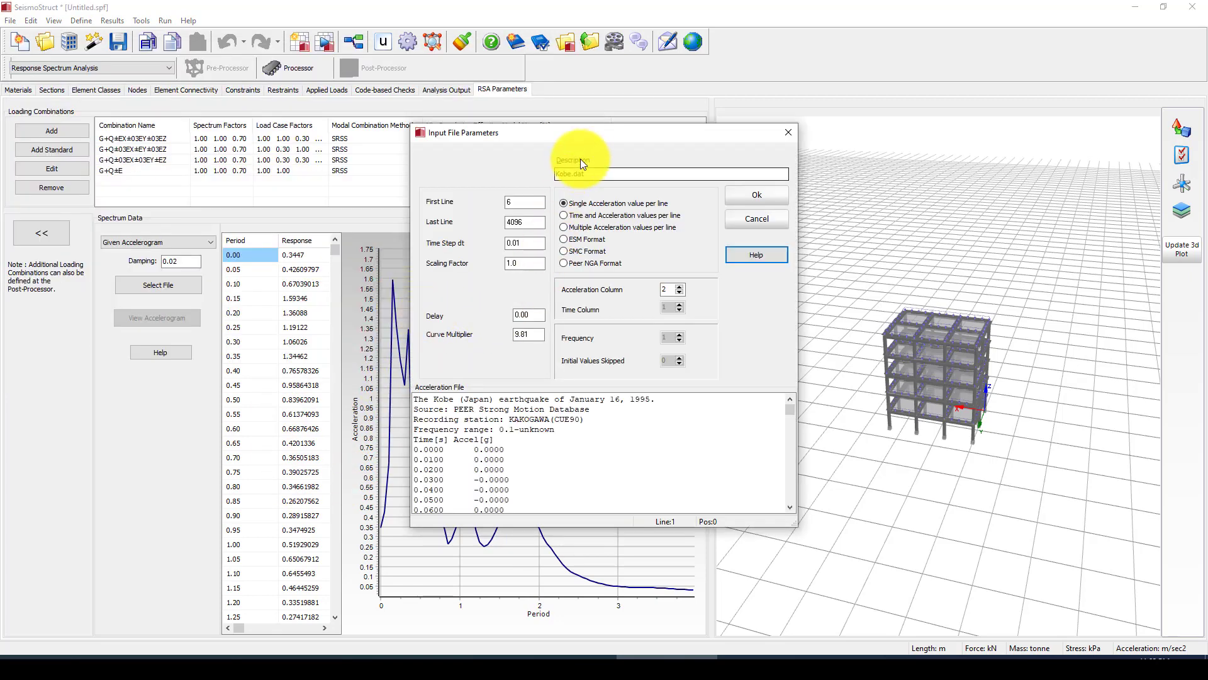
{"action": "left_click_drag", "start_coordinate": [583, 131], "coordinate": [722, 166]}
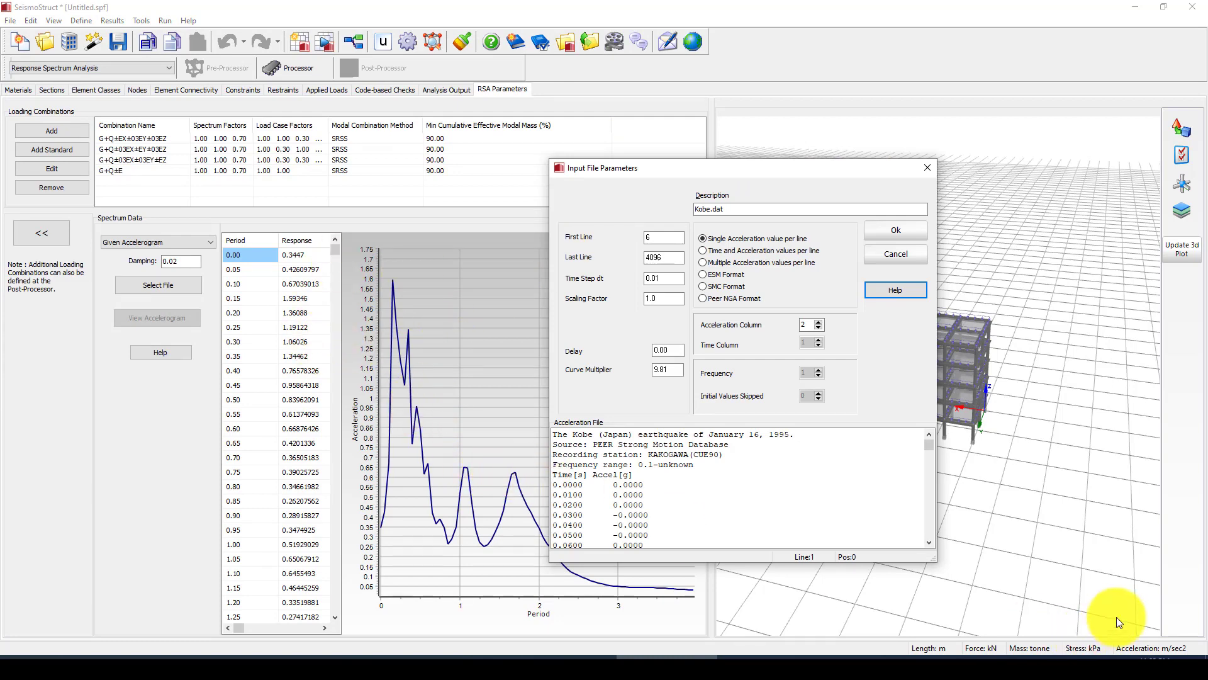
{"action": "left_click", "coordinate": [1103, 593]}
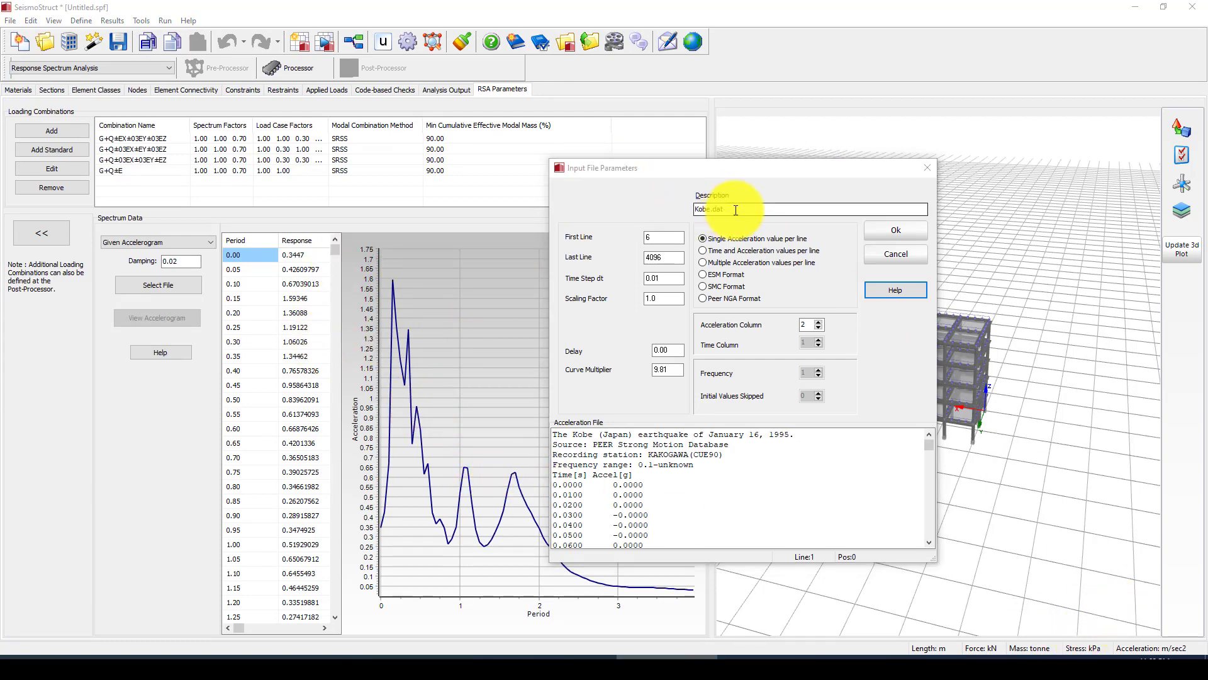
{"action": "left_click", "coordinate": [694, 210]}
{"action": "scroll", "coordinate": [616, 492], "scroll_direction": "down", "scroll_amount": 1}
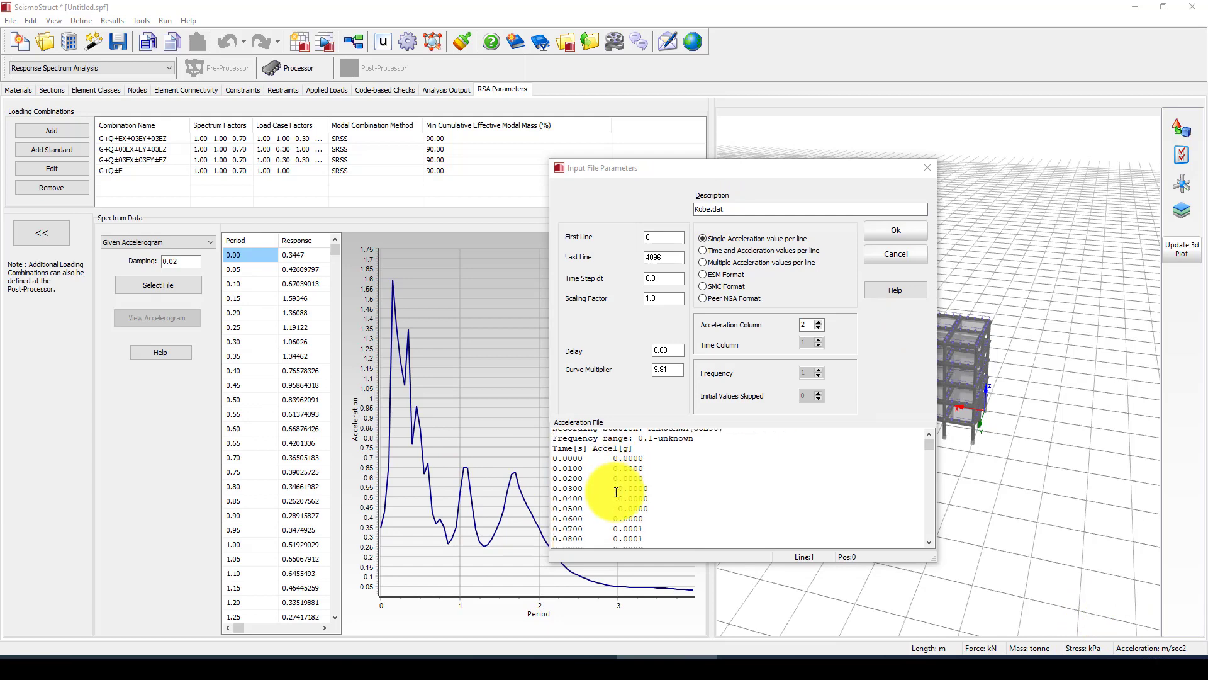
{"action": "scroll", "coordinate": [619, 489], "scroll_direction": "up", "scroll_amount": 1}
{"action": "left_click", "coordinate": [603, 508]}
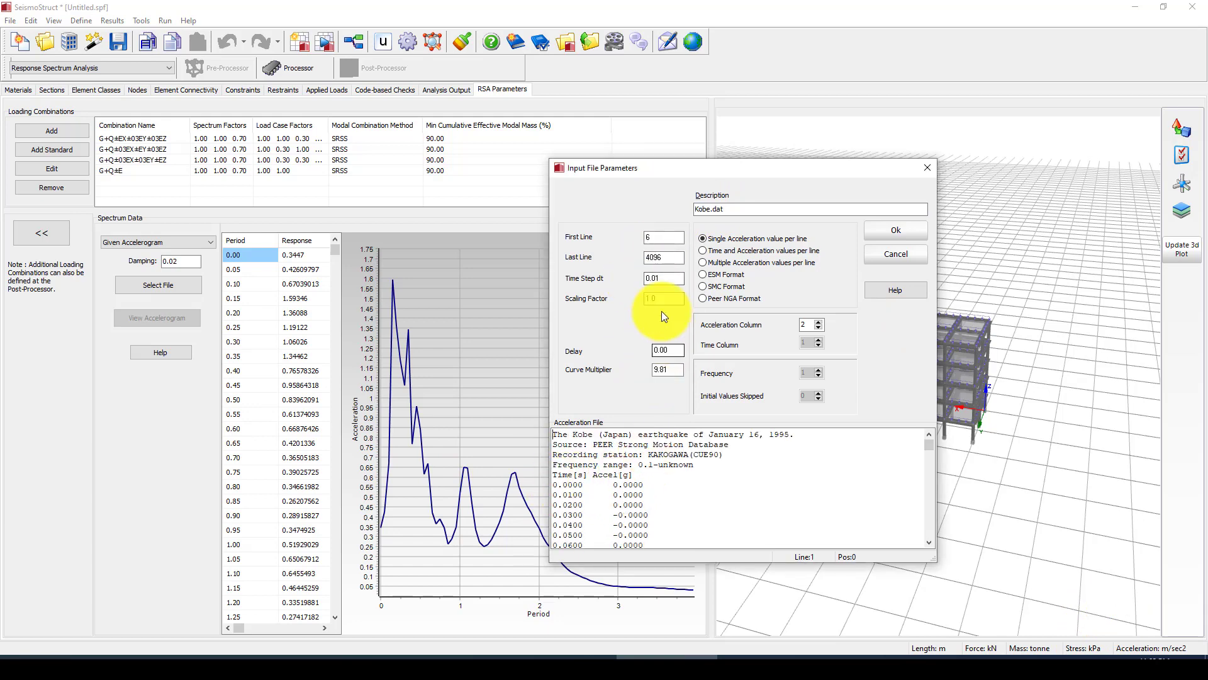
Set the format to time and acceleration values per line with curve multiplier 9.81.
{"action": "double_click", "coordinate": [665, 369]}
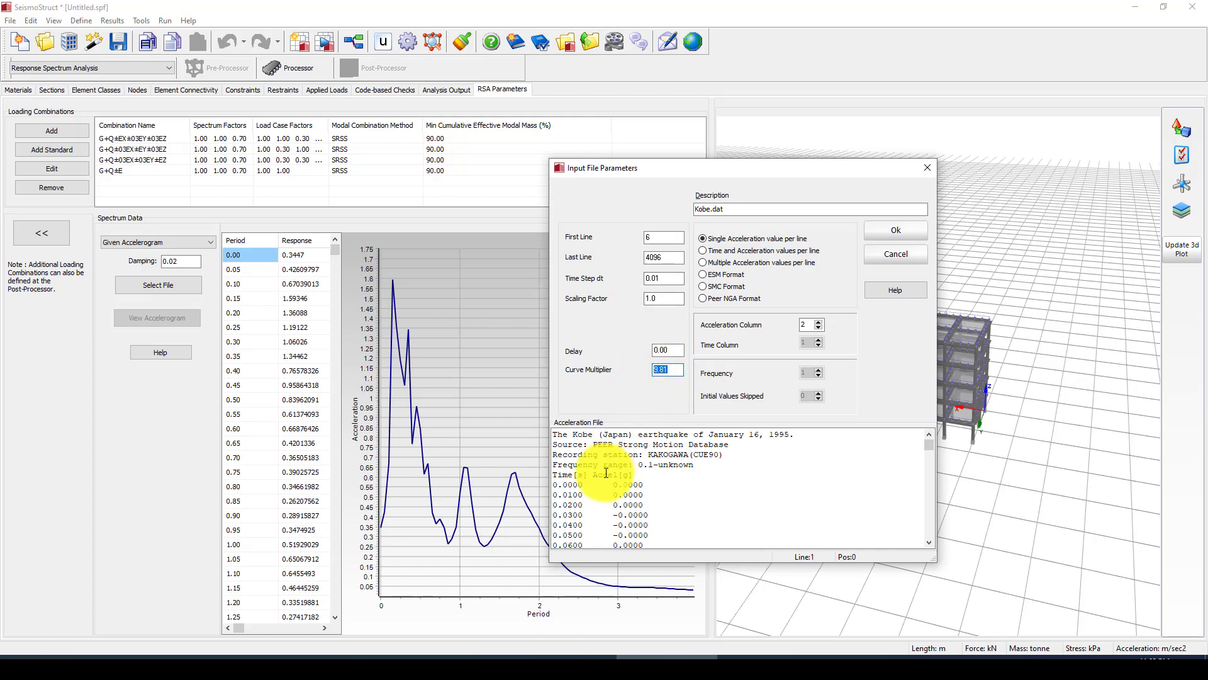
{"action": "left_click", "coordinate": [626, 474]}
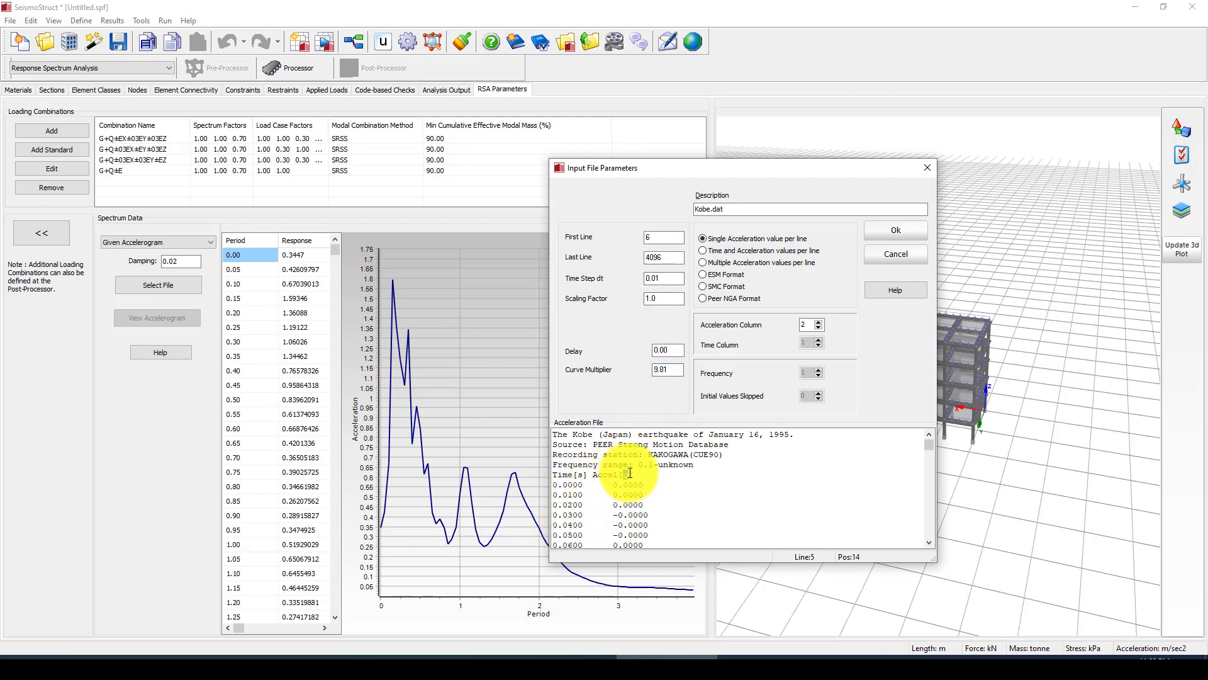
{"action": "double_click", "coordinate": [656, 370]}
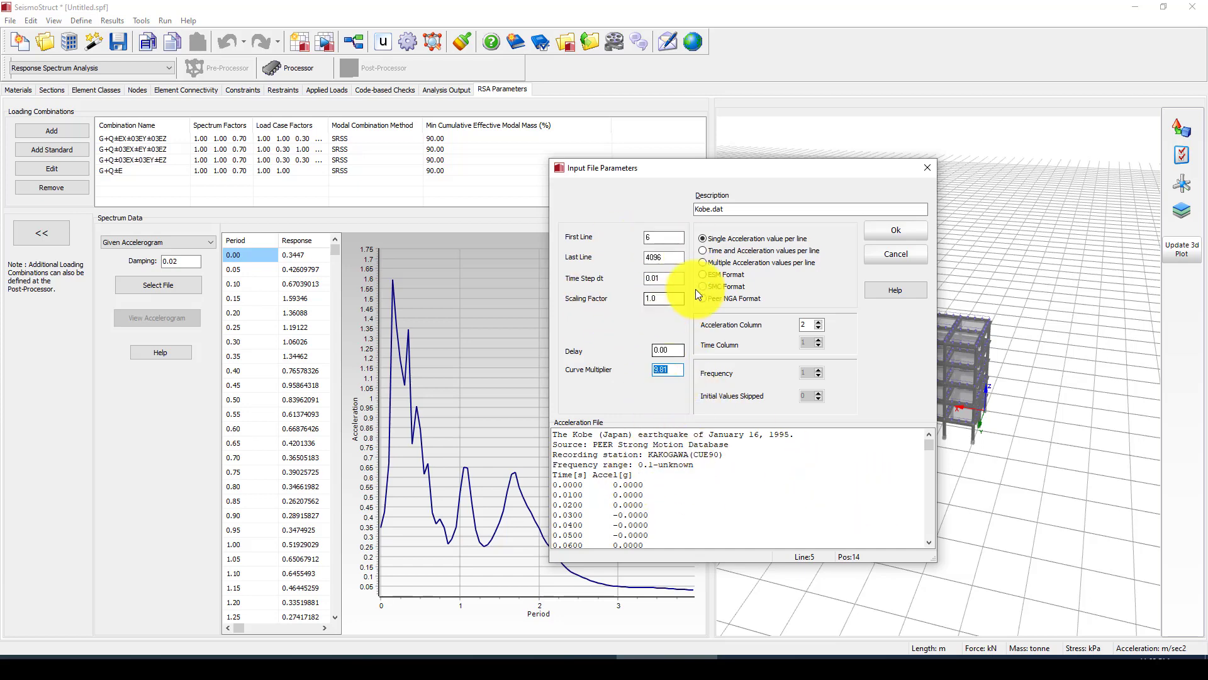
{"action": "left_click", "coordinate": [715, 258]}
{"action": "left_click", "coordinate": [725, 252]}
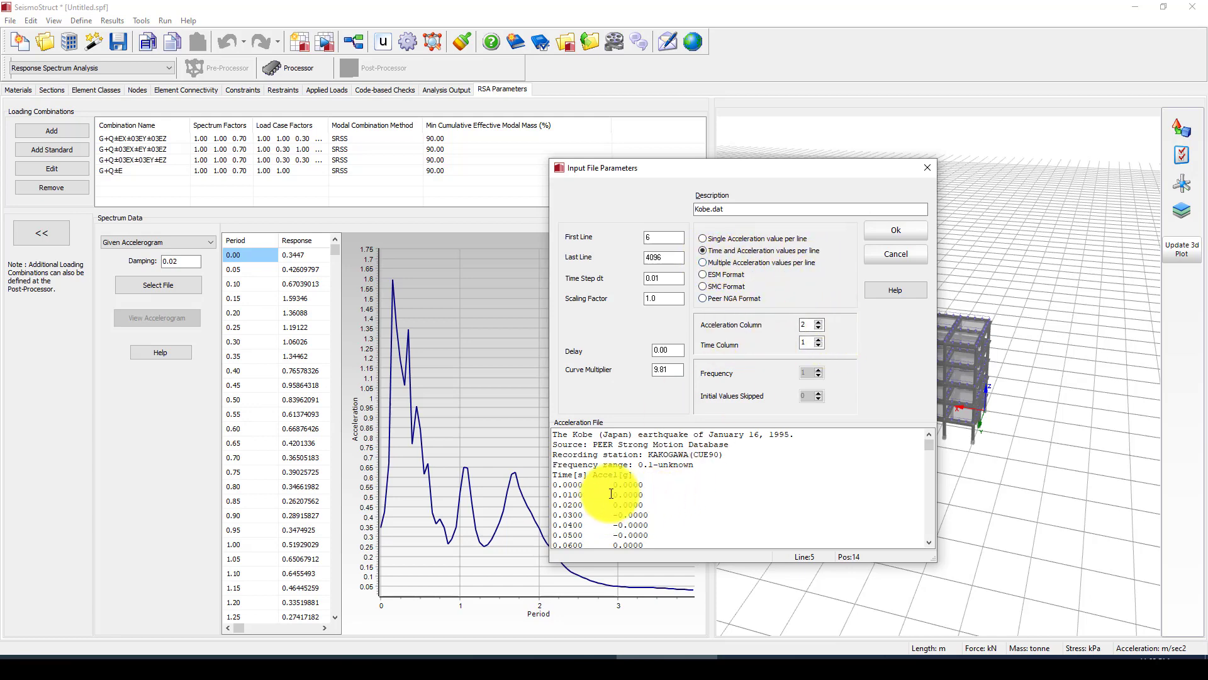
{"action": "left_click", "coordinate": [588, 495]}
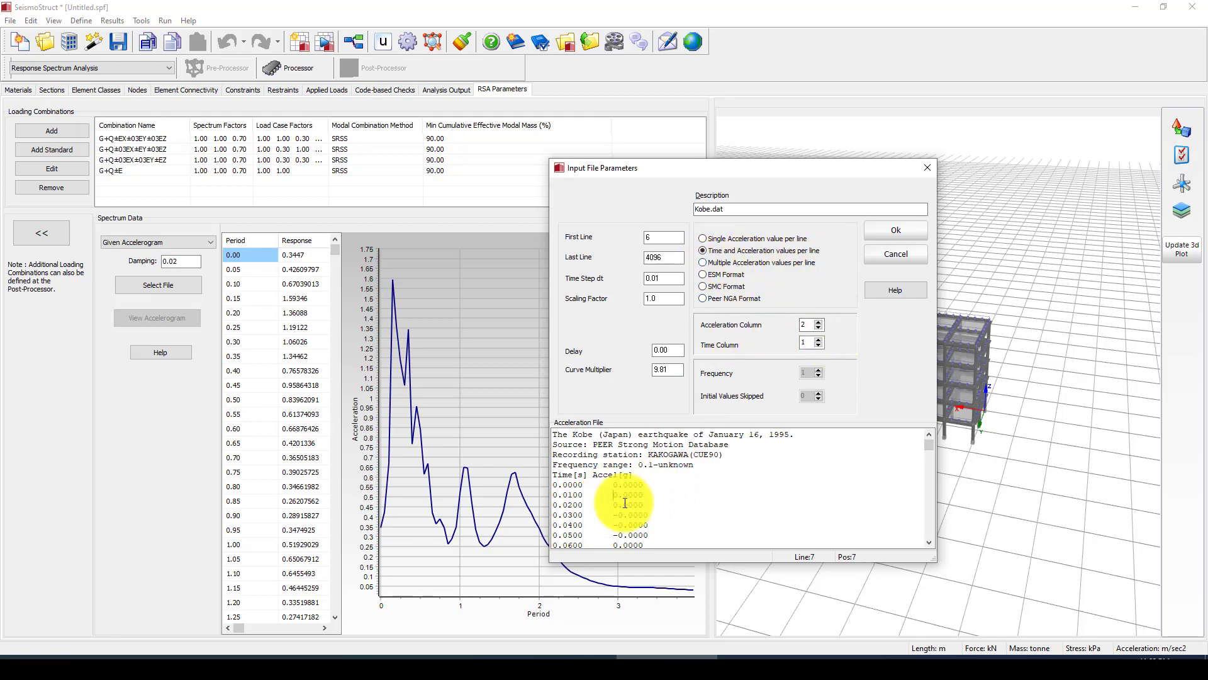
Accept the Kobe file settings, review the accelerogram time history, and close the preview.
{"action": "left_click", "coordinate": [899, 234]}
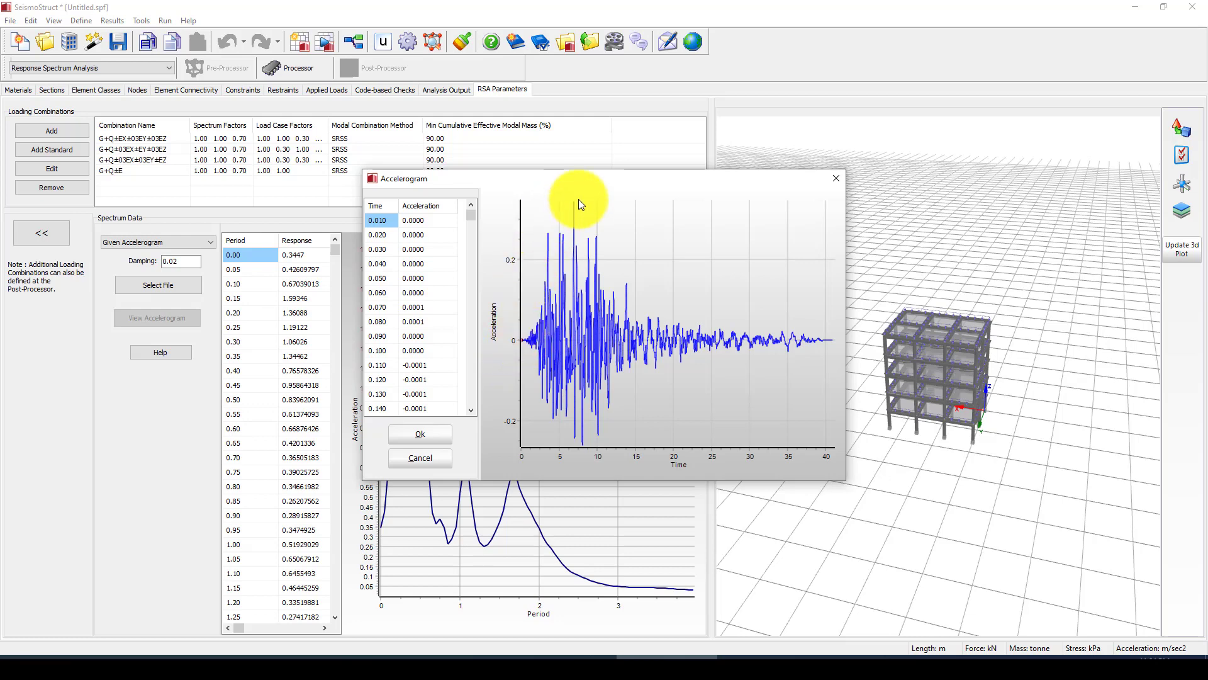
{"action": "left_click", "coordinate": [409, 436]}
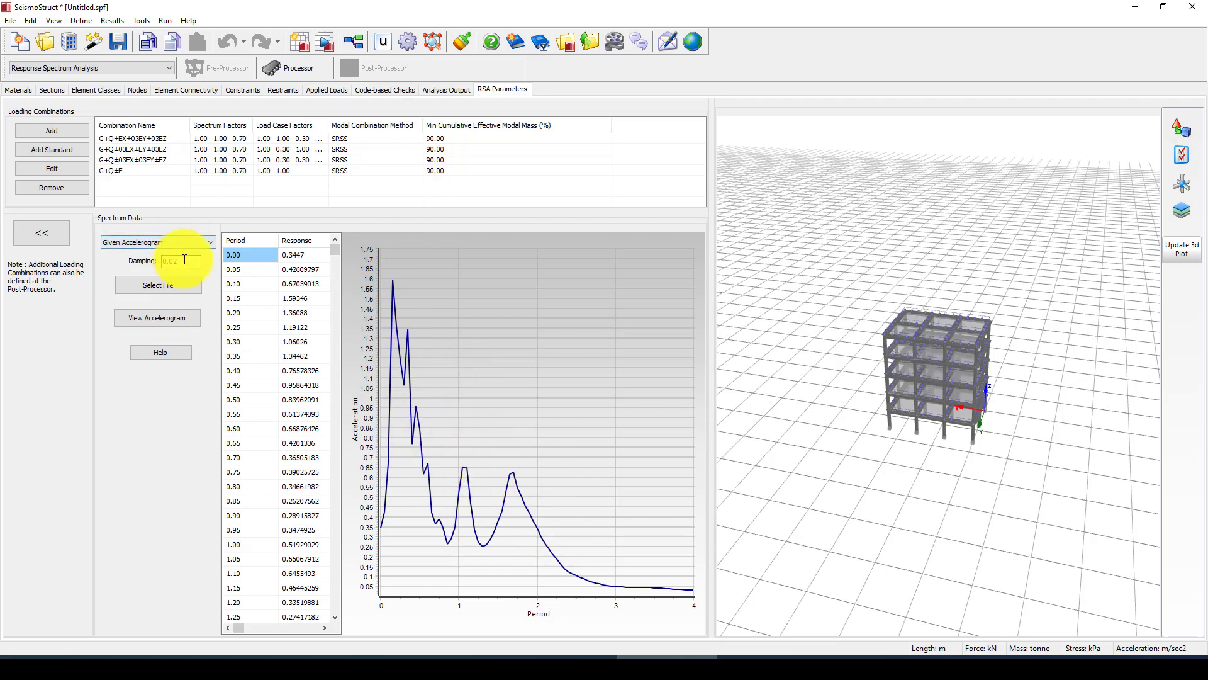
Change the Kobe response spectrum damping value from 0.02 to 0.05.
{"action": "left_click_drag", "start_coordinate": [174, 261], "coordinate": [204, 271]}
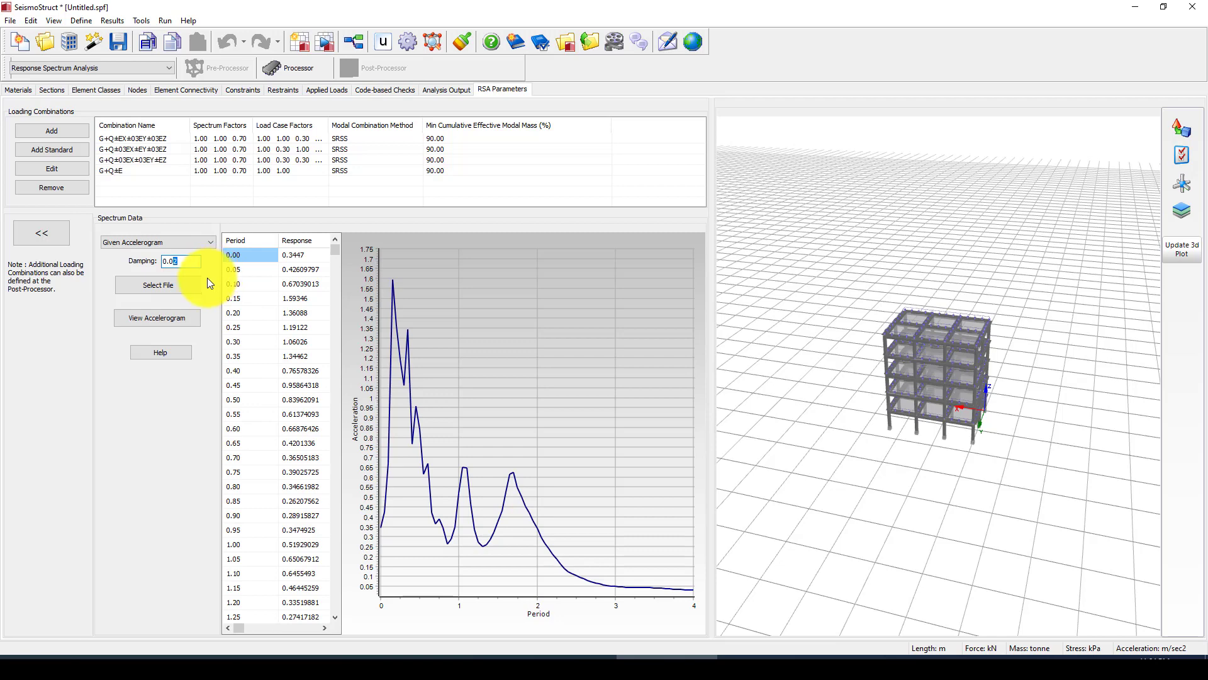
{"action": "type", "text": "5"}
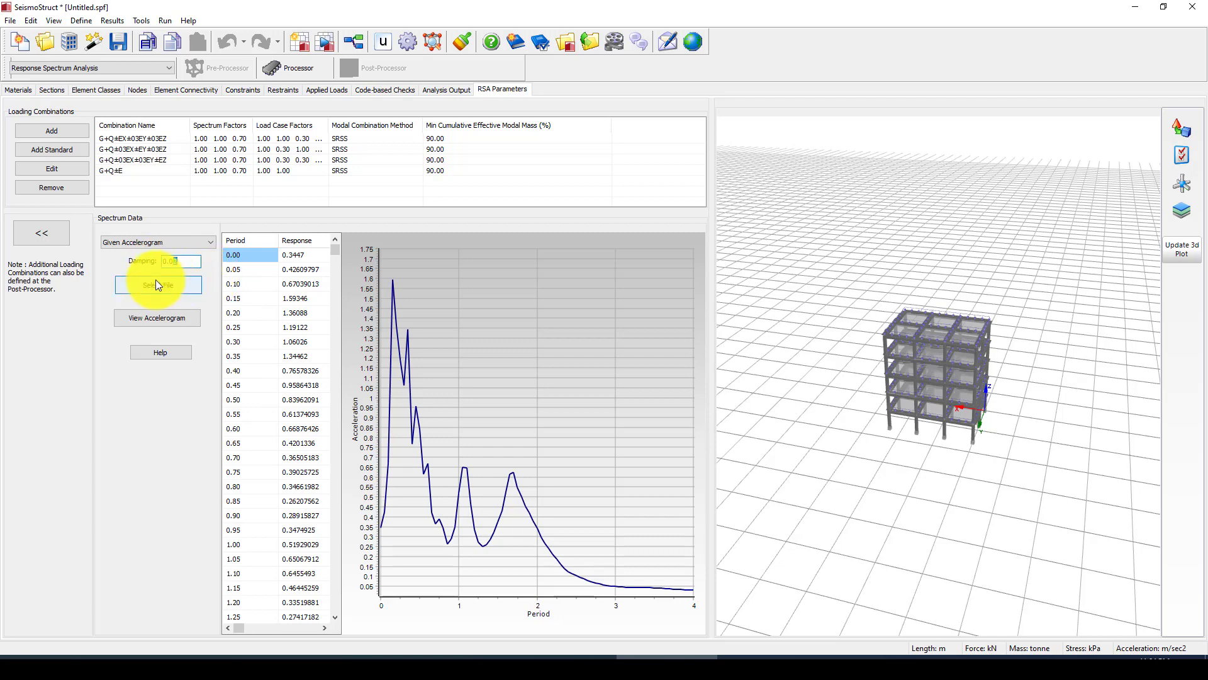
{"action": "left_click", "coordinate": [255, 297]}
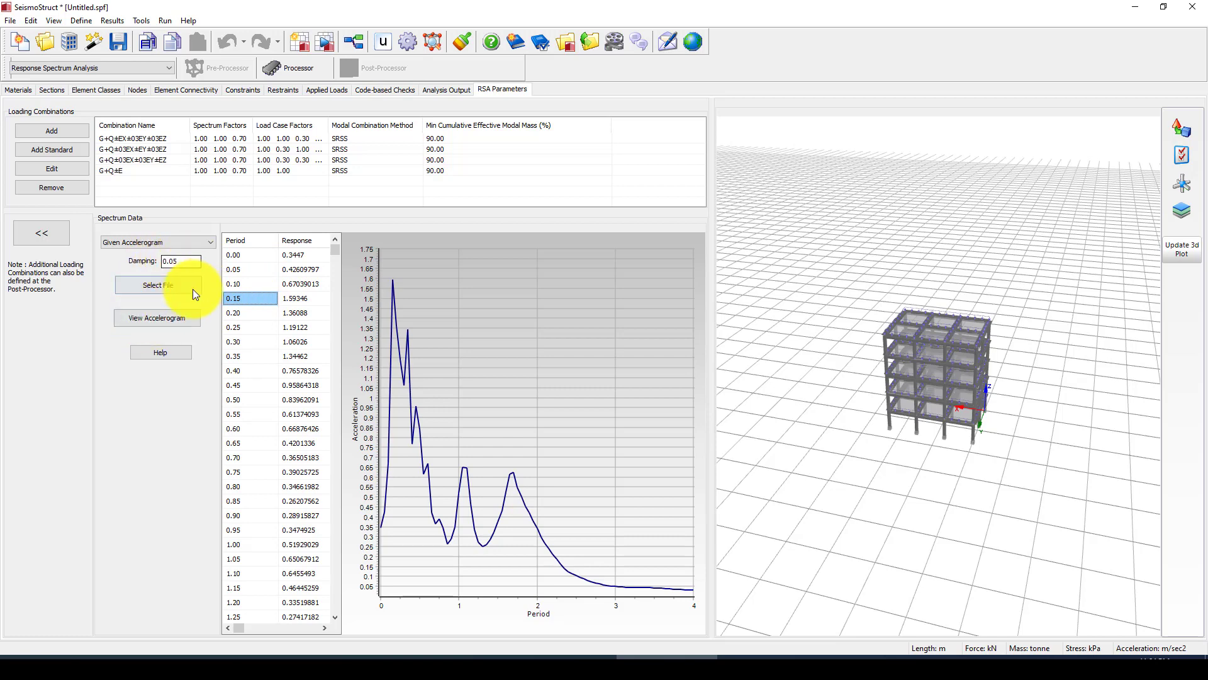
{"action": "left_click", "coordinate": [174, 261]}
{"action": "left_click_drag", "start_coordinate": [175, 261], "coordinate": [180, 277]}
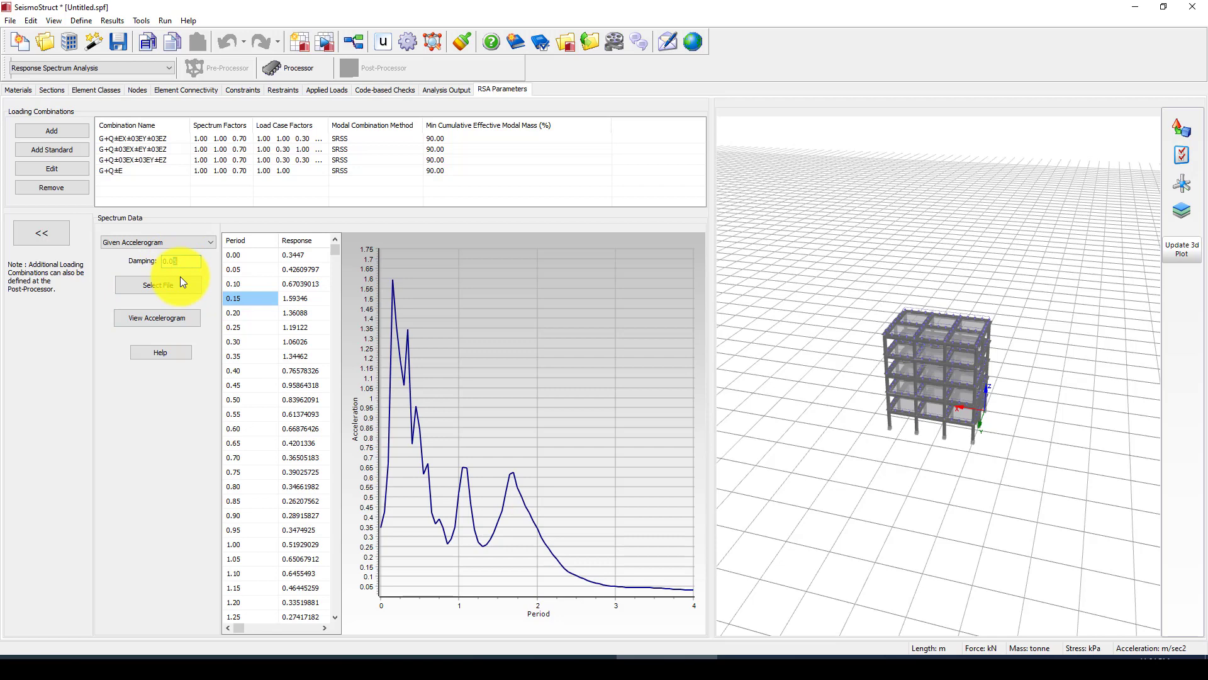
Close the accelerogram preview, select the first loading combination, and zoom into the 3D frame.
{"action": "left_click", "coordinate": [147, 319]}
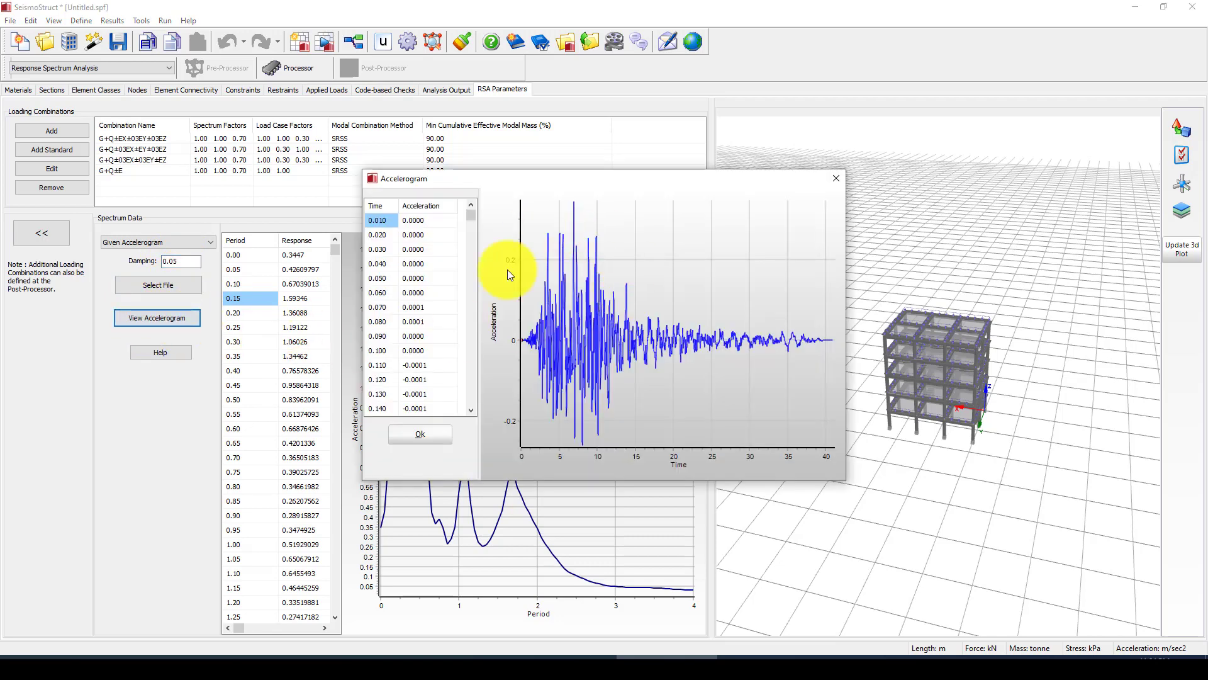
{"action": "left_click", "coordinate": [836, 179]}
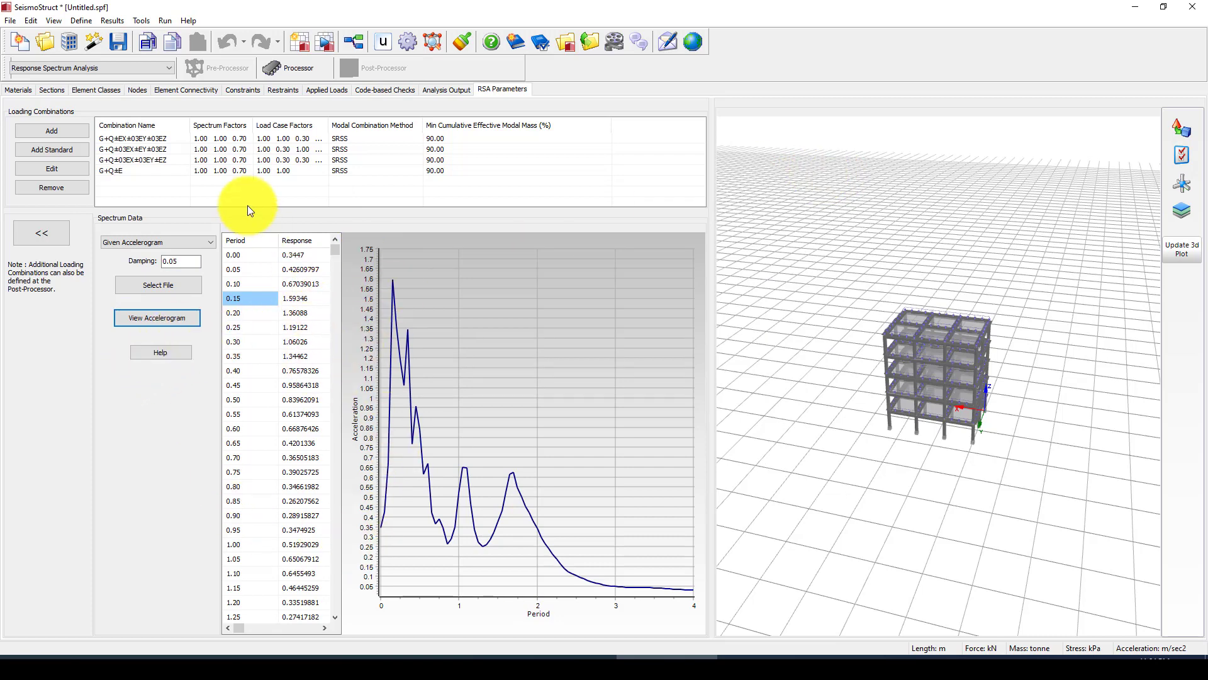
{"action": "left_click", "coordinate": [115, 138]}
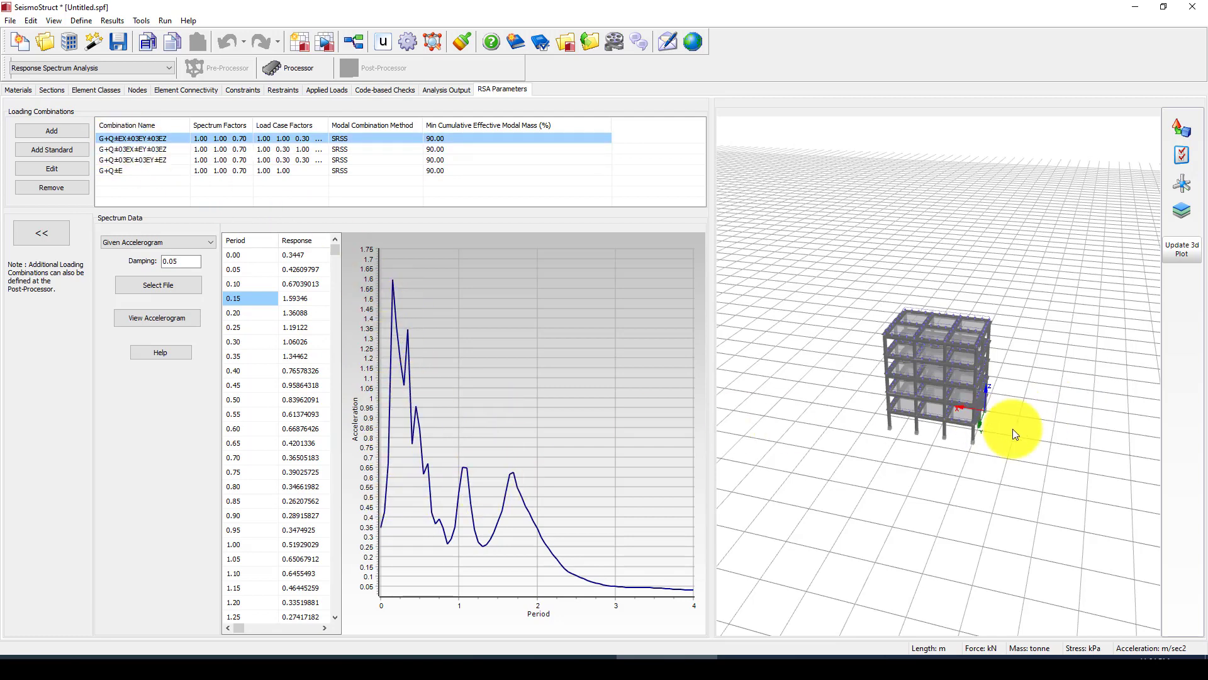
{"action": "left_click", "coordinate": [959, 452]}
{"action": "scroll", "coordinate": [958, 448], "scroll_direction": "up", "scroll_amount": 3}
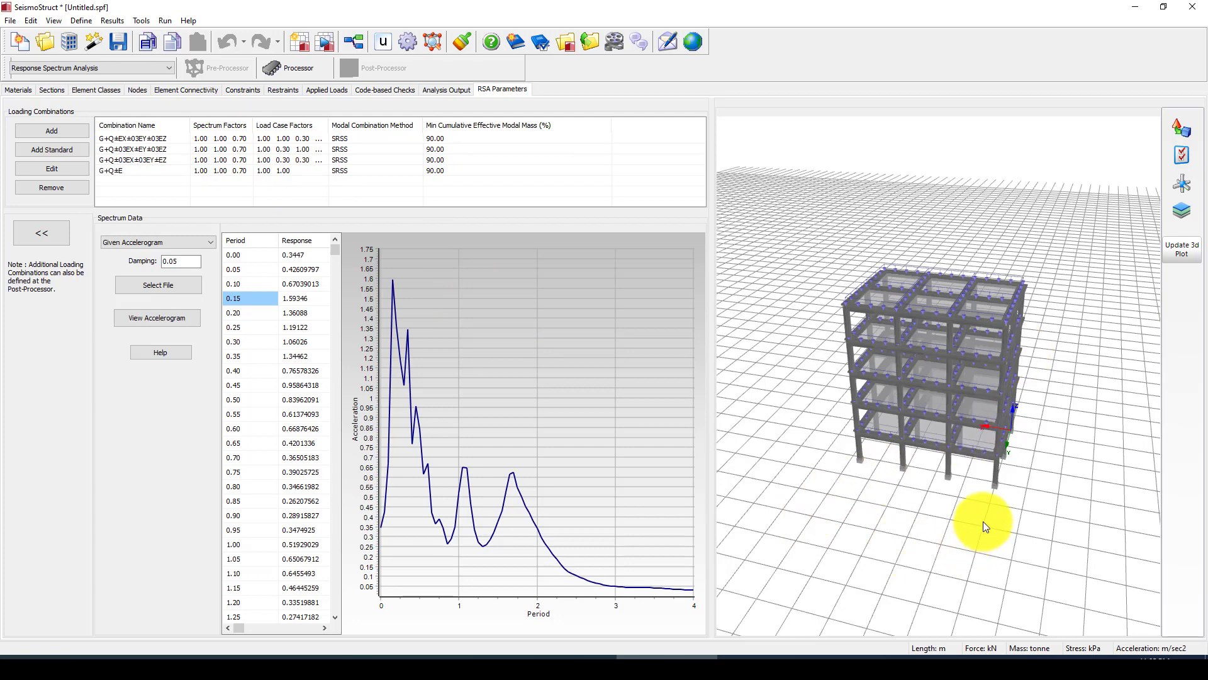
{"action": "scroll", "coordinate": [983, 521], "scroll_direction": "up", "scroll_amount": 3}
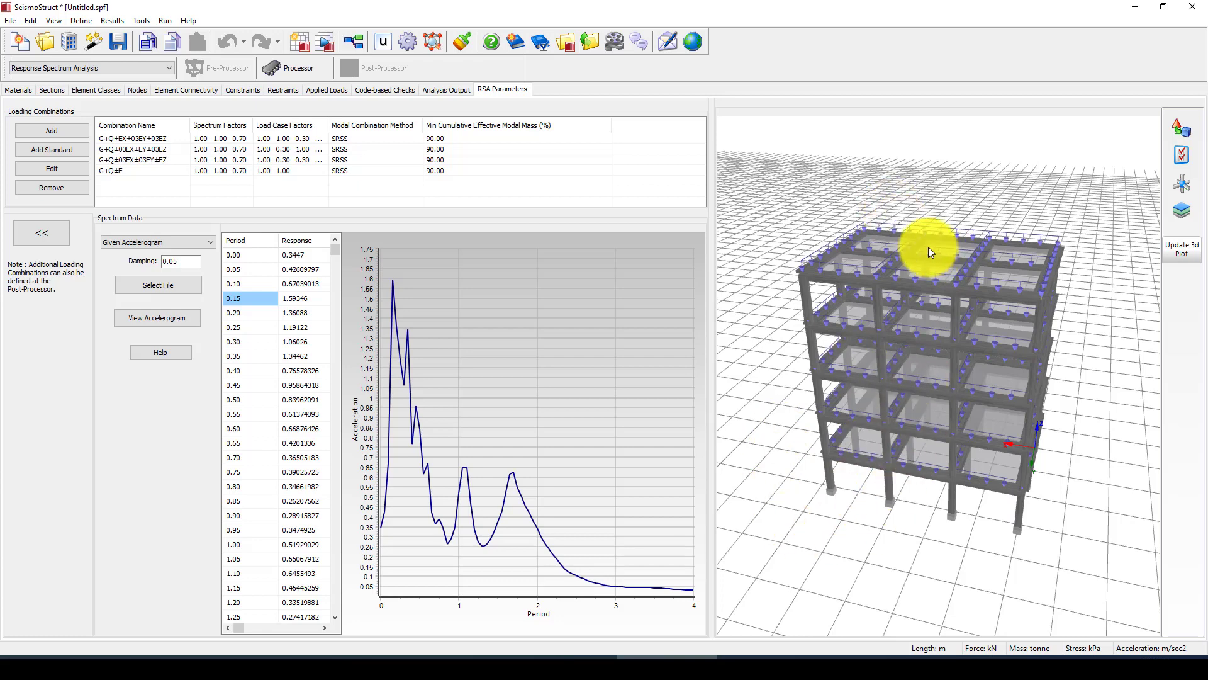
Delete all existing loading combinations, including G+Q±E and G+Q±03EX±03EY±EZ.
{"action": "left_click", "coordinate": [265, 141]}
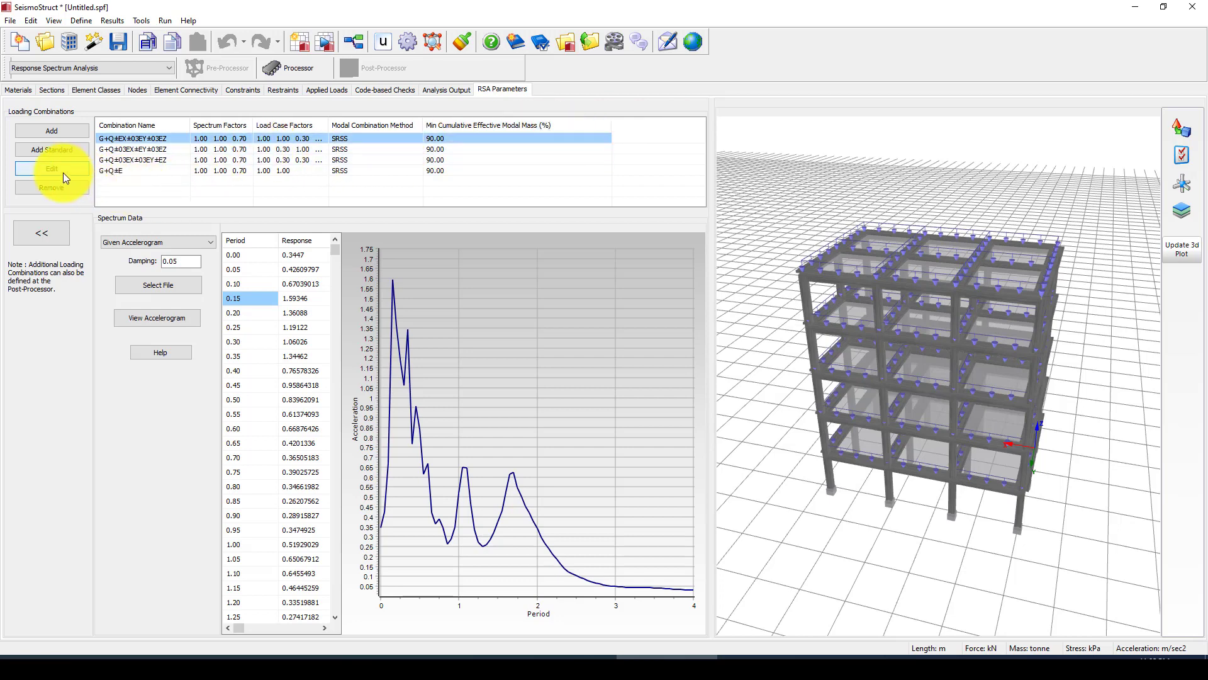
{"action": "left_click", "coordinate": [105, 168]}
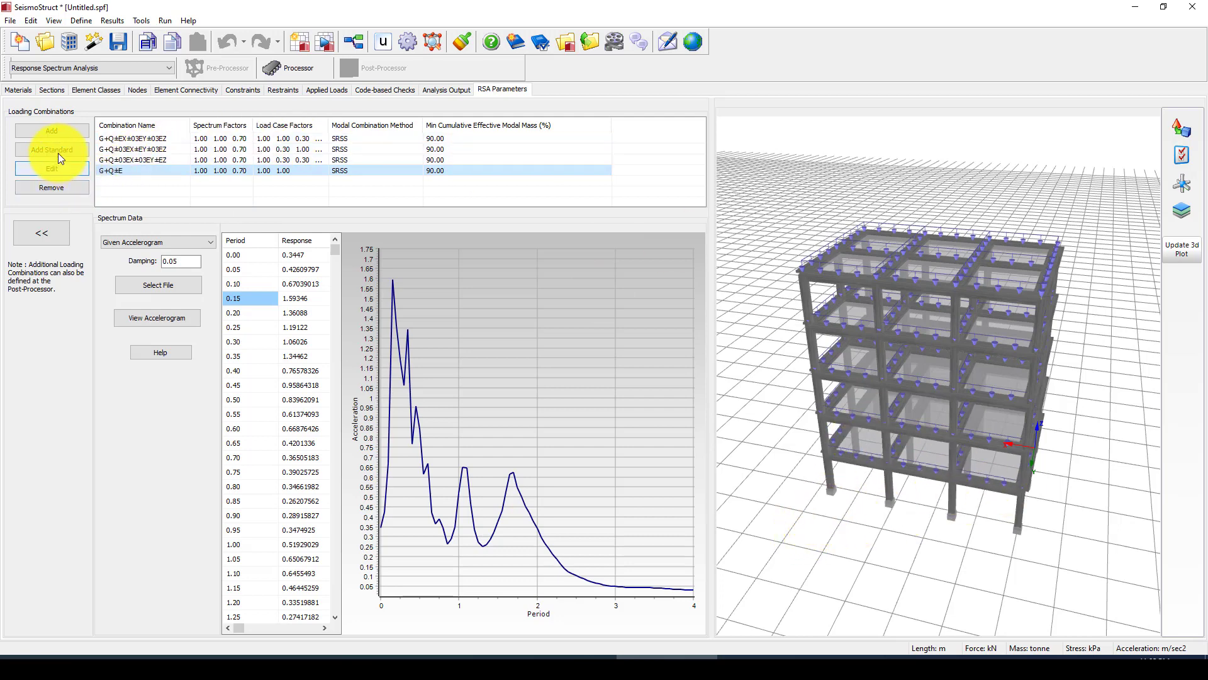
{"action": "left_click", "coordinate": [56, 187]}
{"action": "left_click", "coordinate": [56, 187]}
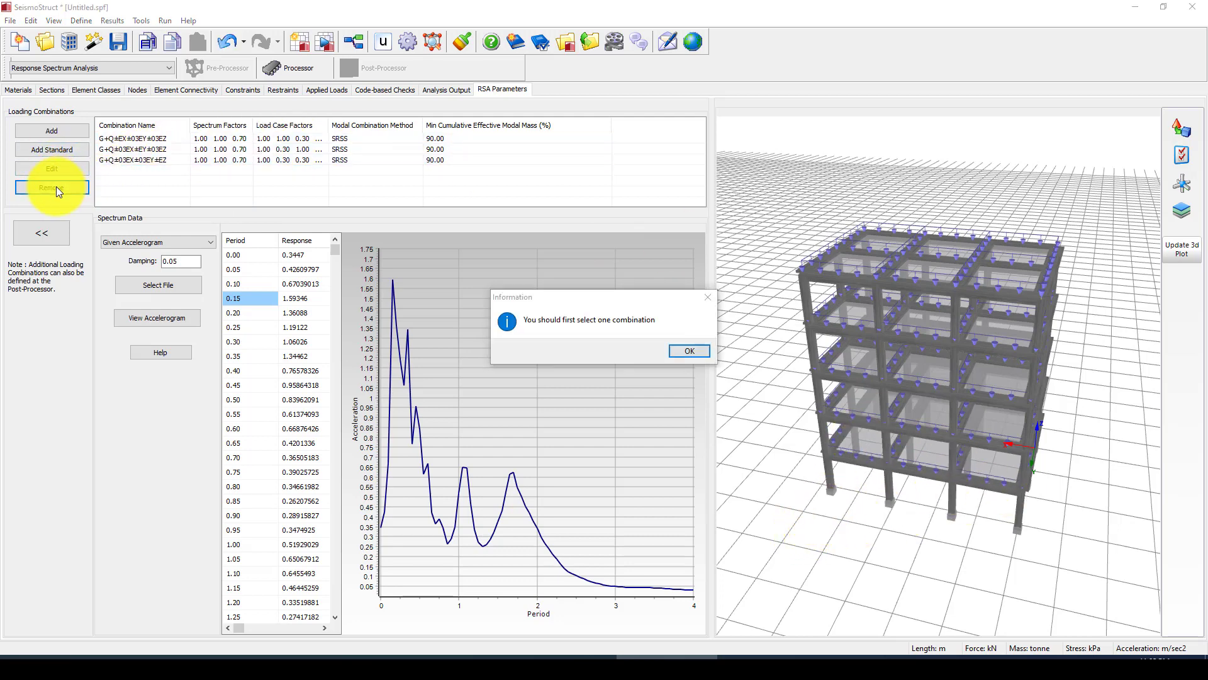
{"action": "left_click", "coordinate": [702, 343]}
{"action": "left_click", "coordinate": [239, 159]}
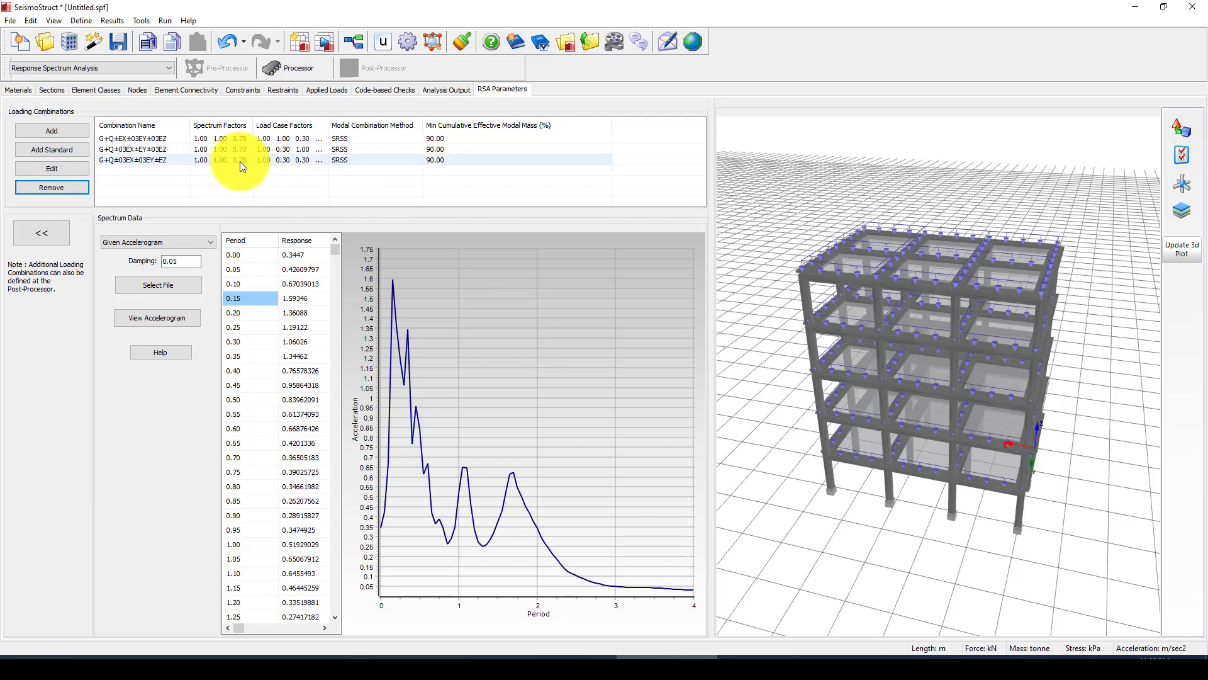
{"action": "left_click", "coordinate": [49, 187]}
{"action": "left_click", "coordinate": [113, 150]}
{"action": "left_click", "coordinate": [81, 185]}
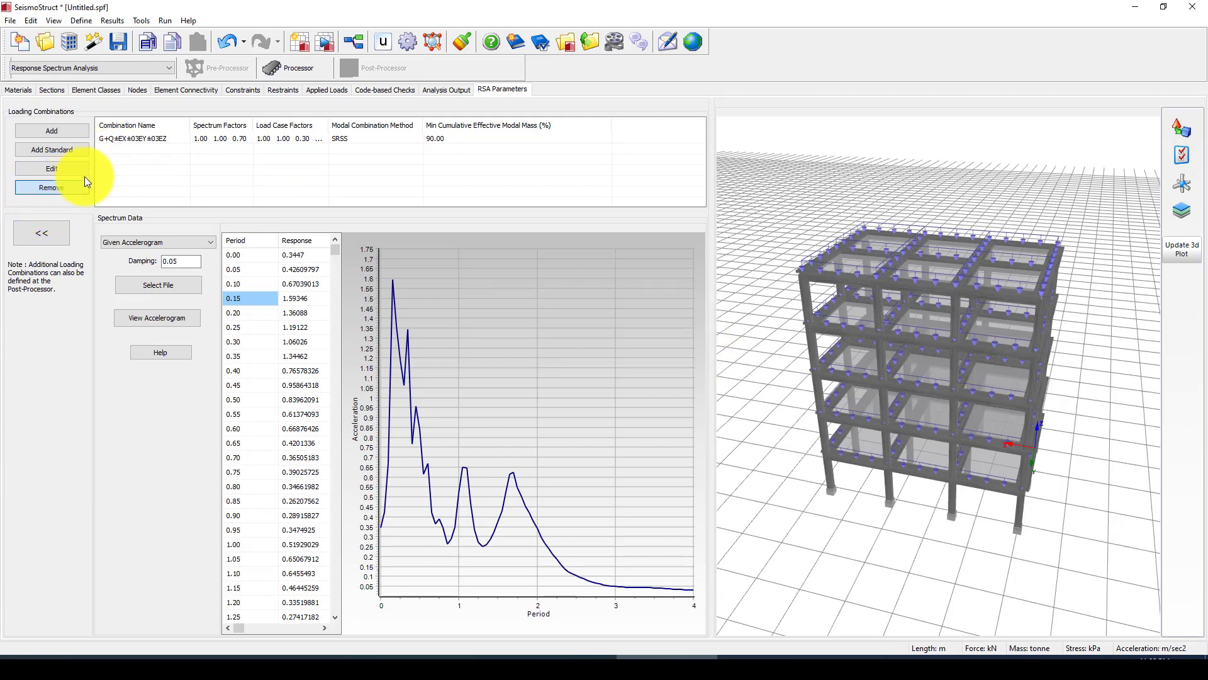
{"action": "left_click", "coordinate": [116, 138]}
{"action": "left_click", "coordinate": [58, 188]}
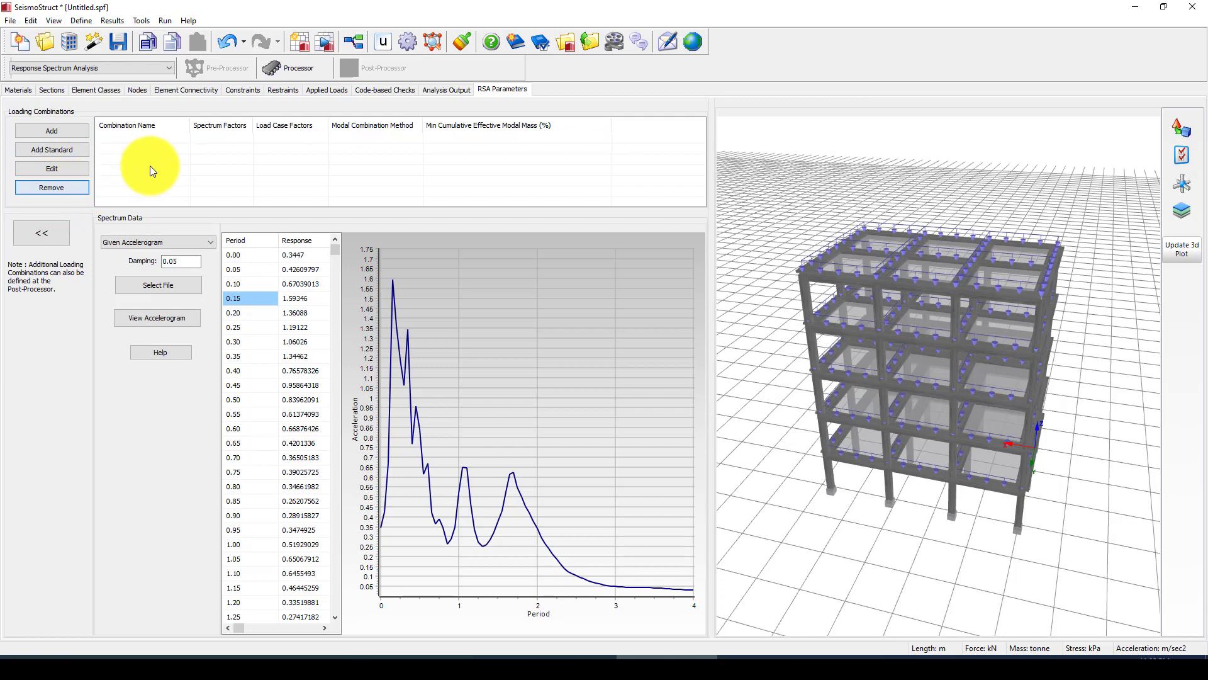
Add the standard combinations, then delete them all to leave the table empty.
{"action": "left_click", "coordinate": [54, 131]}
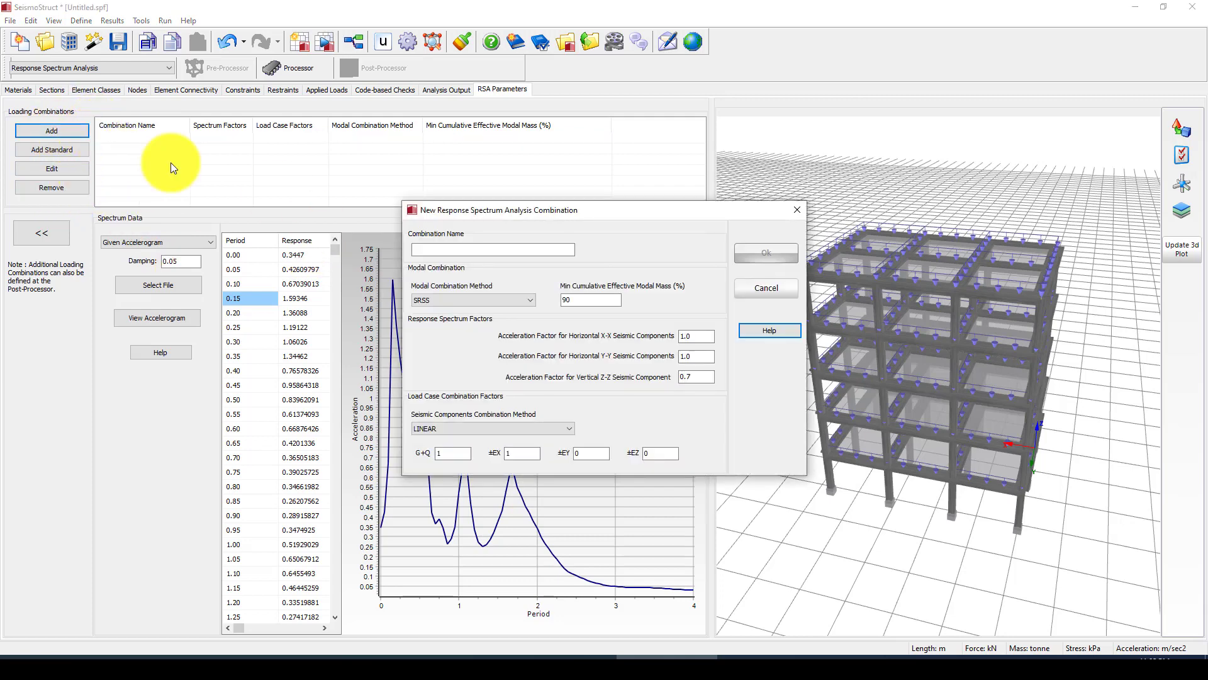
{"action": "left_click", "coordinate": [794, 214]}
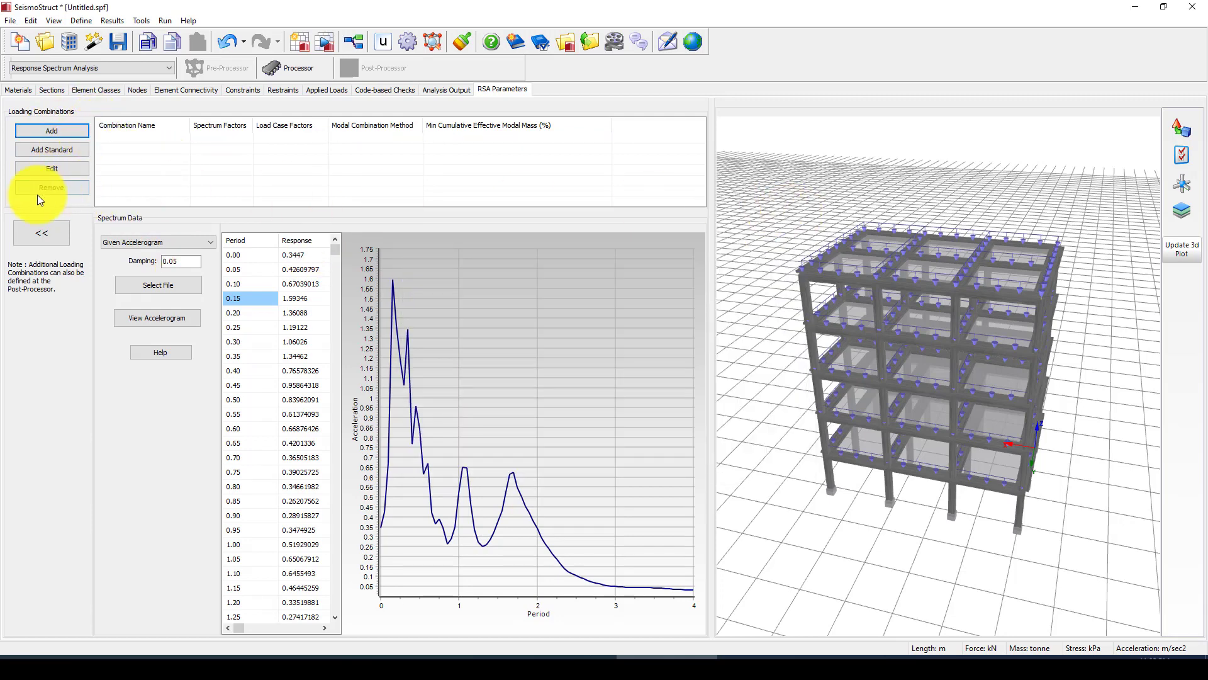
{"action": "left_click", "coordinate": [36, 152]}
{"action": "left_click", "coordinate": [164, 137]}
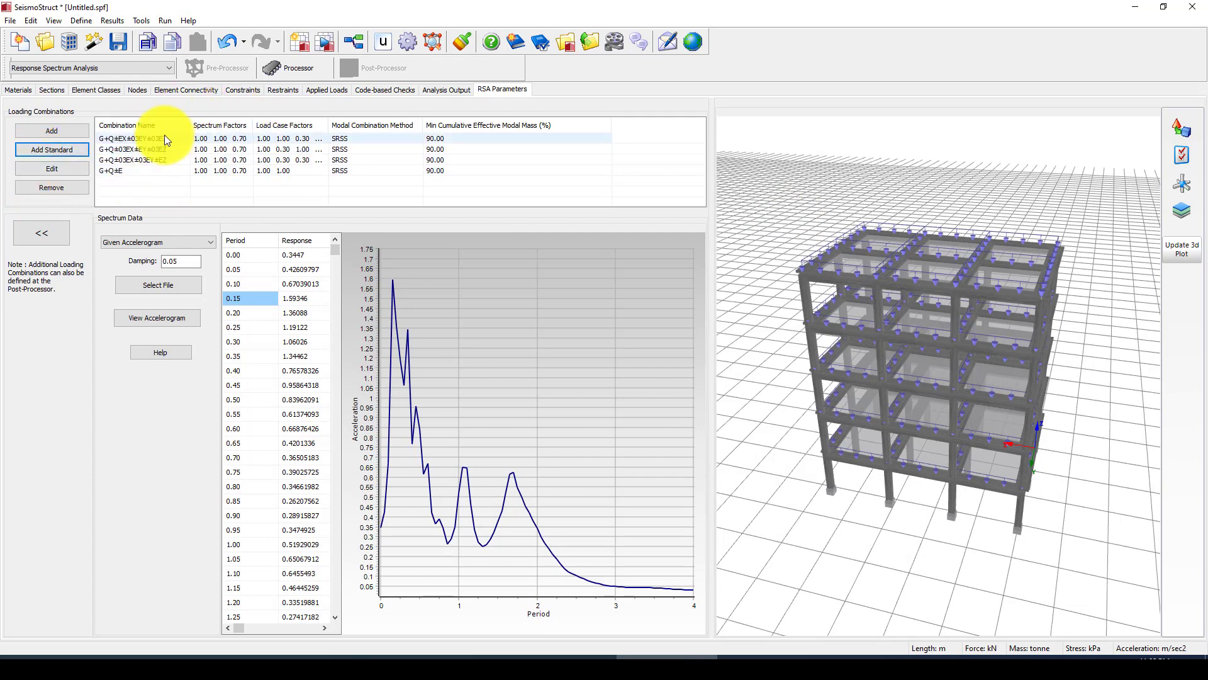
{"action": "left_click", "coordinate": [55, 188]}
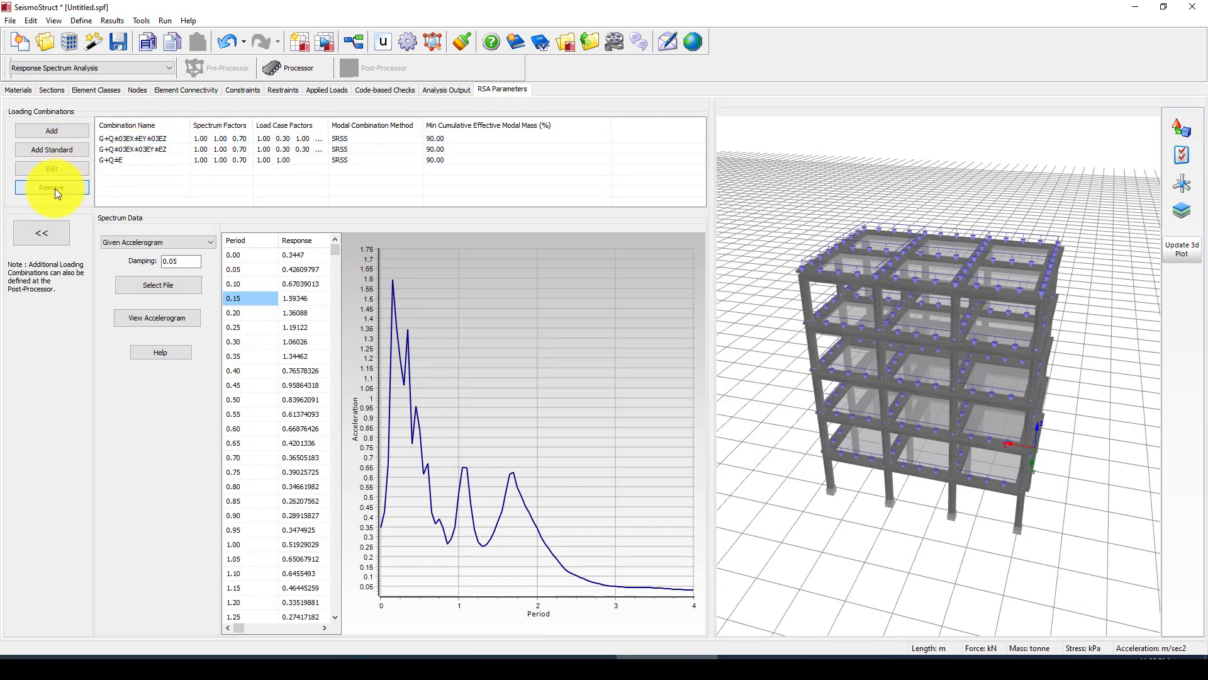
{"action": "left_click", "coordinate": [55, 188]}
{"action": "left_click", "coordinate": [45, 191]}
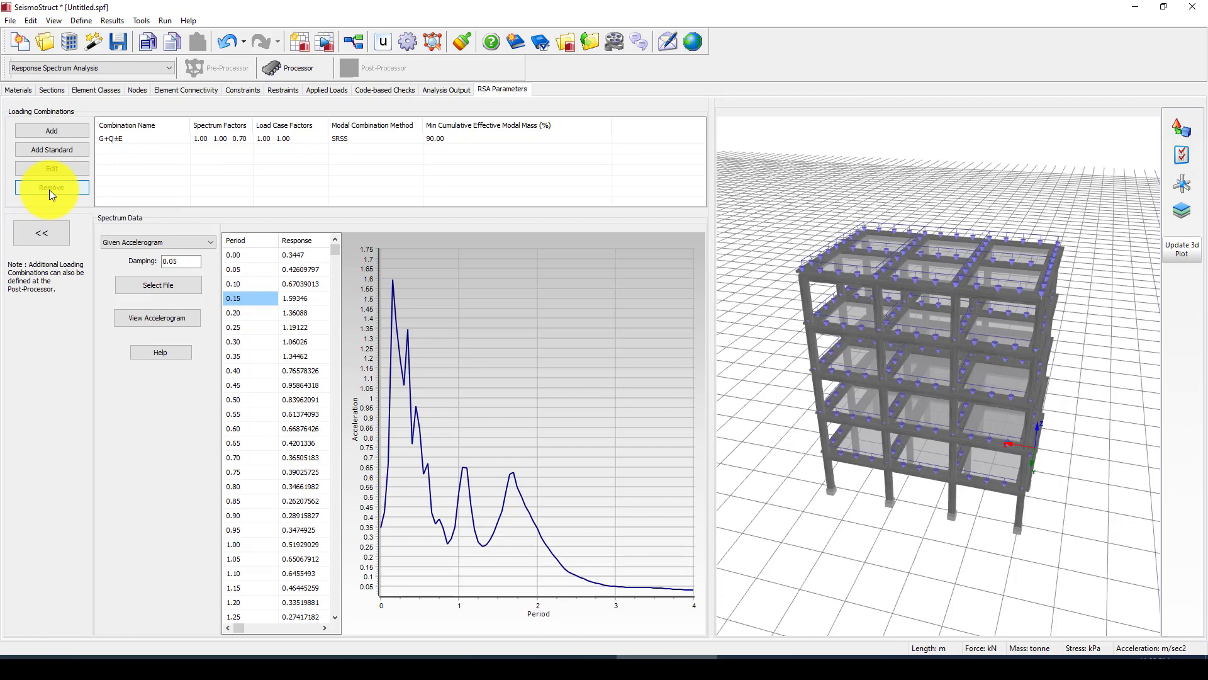
{"action": "left_click", "coordinate": [49, 190]}
Start a new combination, keeping SRSS and 90% minimum cumulative modal mass.
{"action": "left_click", "coordinate": [58, 131]}
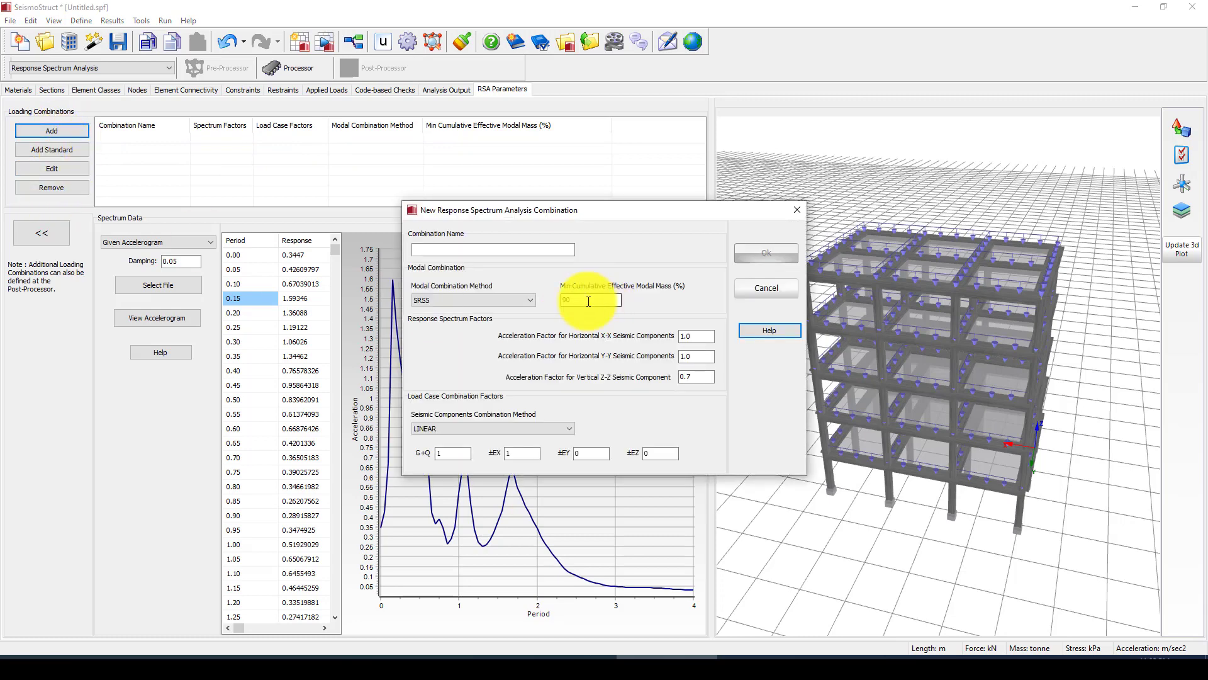
{"action": "left_click", "coordinate": [440, 248]}
{"action": "type", "text": "RX"}
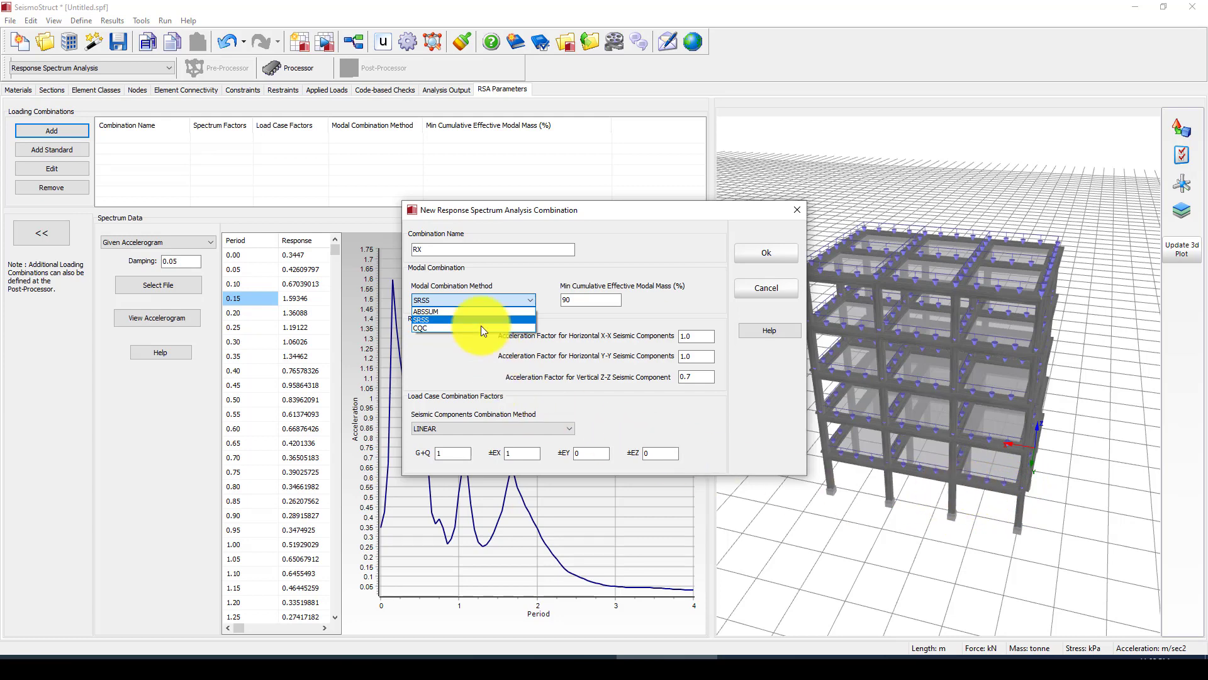
{"action": "left_click", "coordinate": [467, 294]}
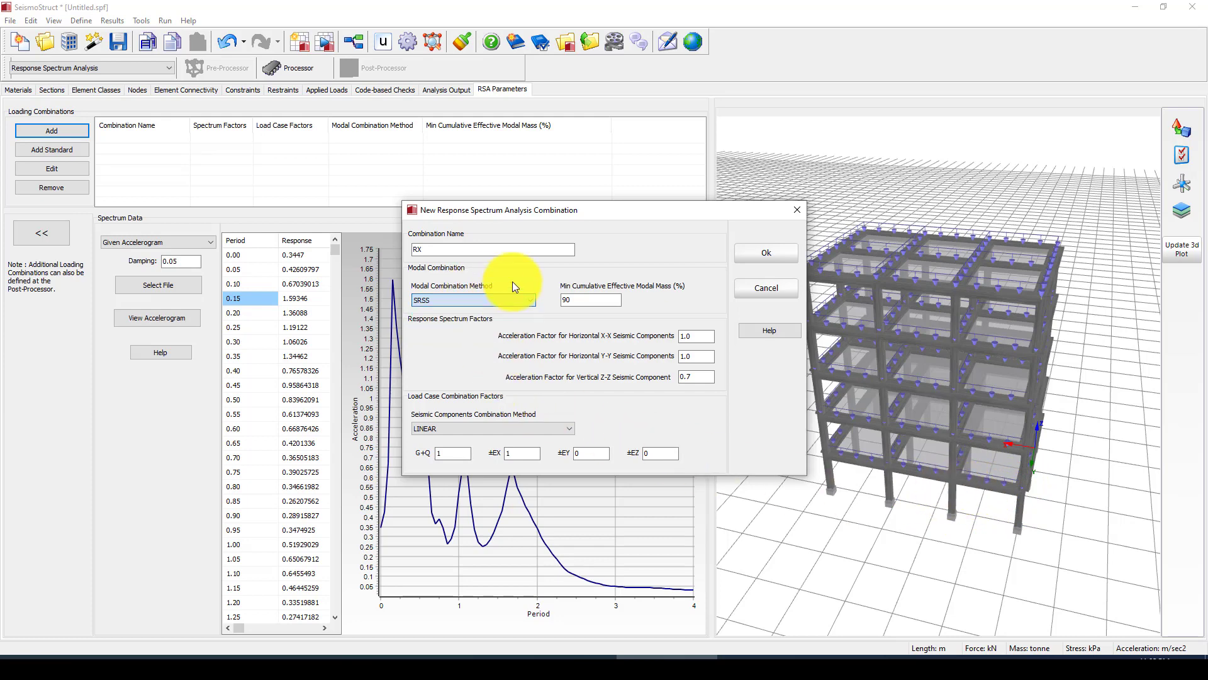
{"action": "left_click", "coordinate": [477, 300]}
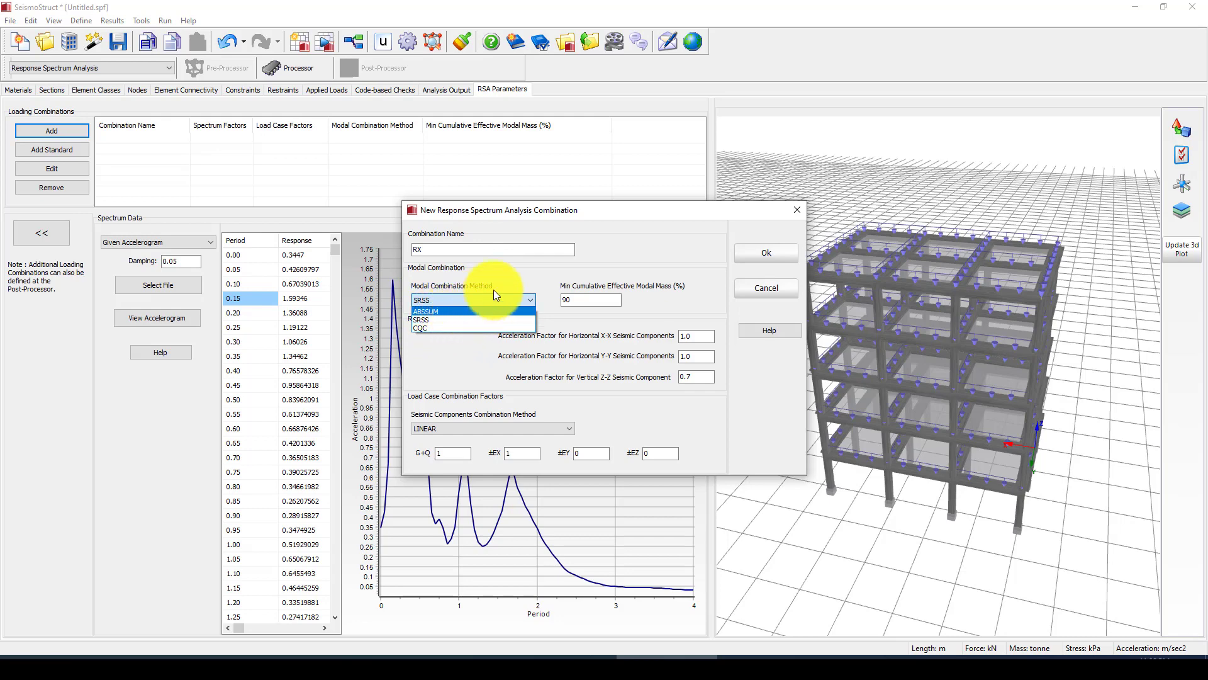
{"action": "left_click", "coordinate": [523, 277]}
{"action": "left_click", "coordinate": [451, 303]}
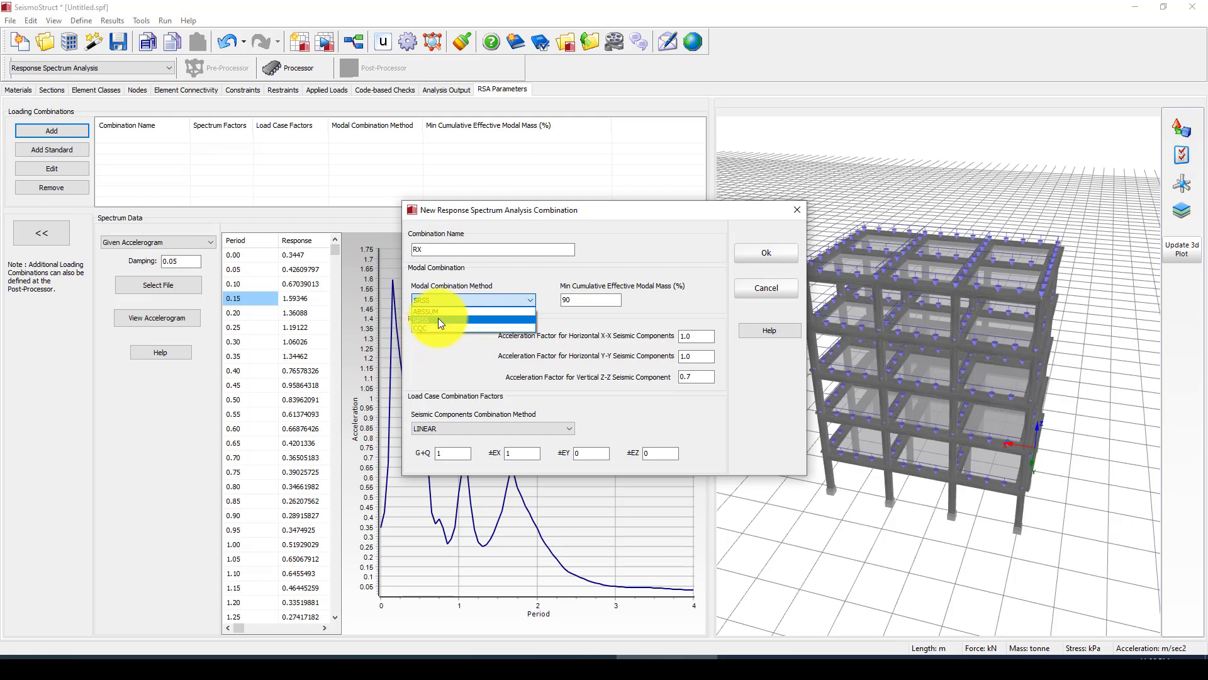
{"action": "left_click", "coordinate": [438, 319]}
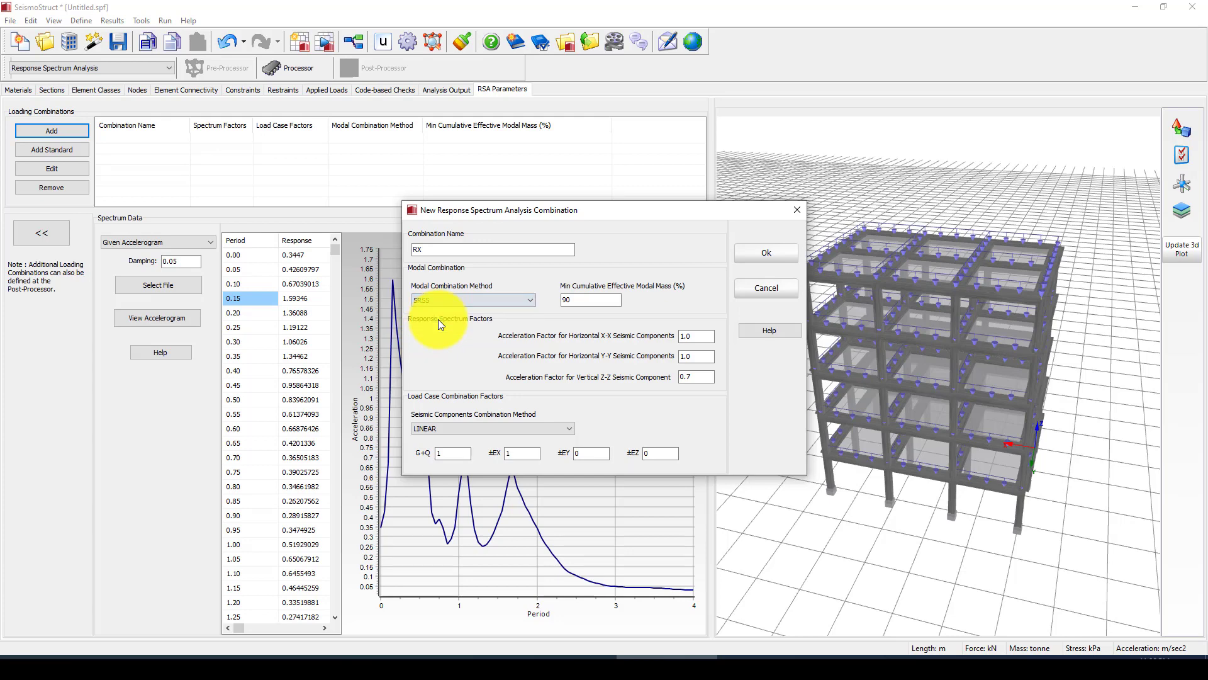
{"action": "left_click", "coordinate": [455, 299]}
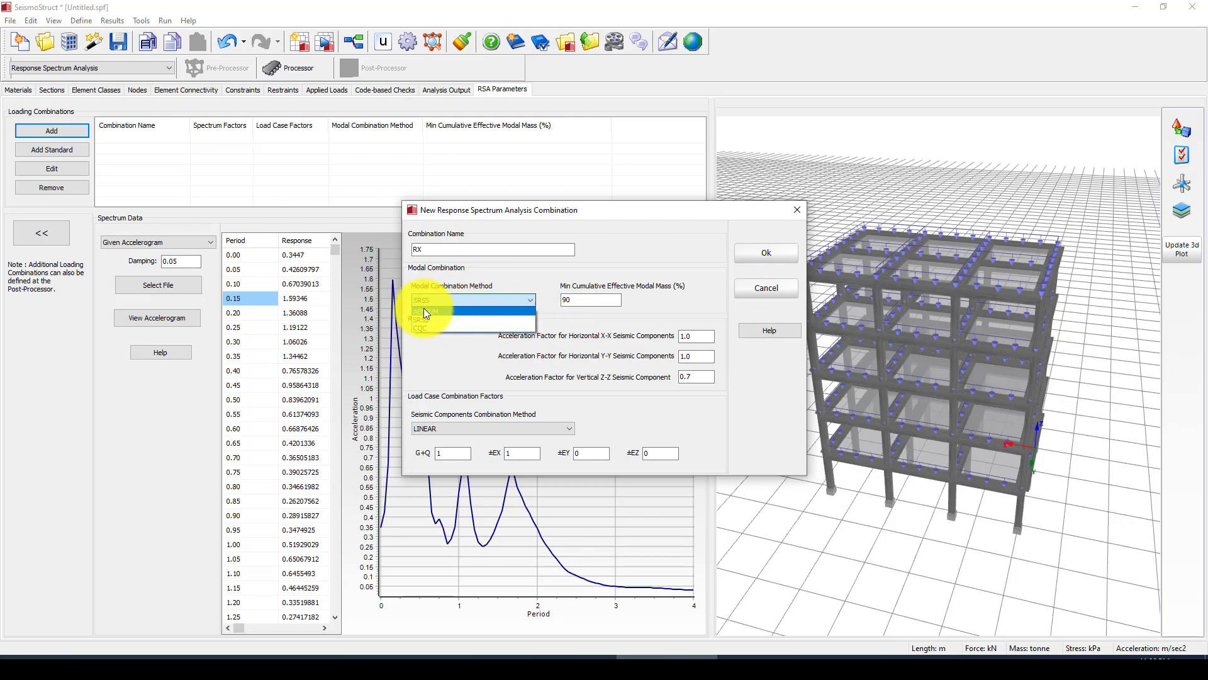
{"action": "left_click", "coordinate": [439, 296]}
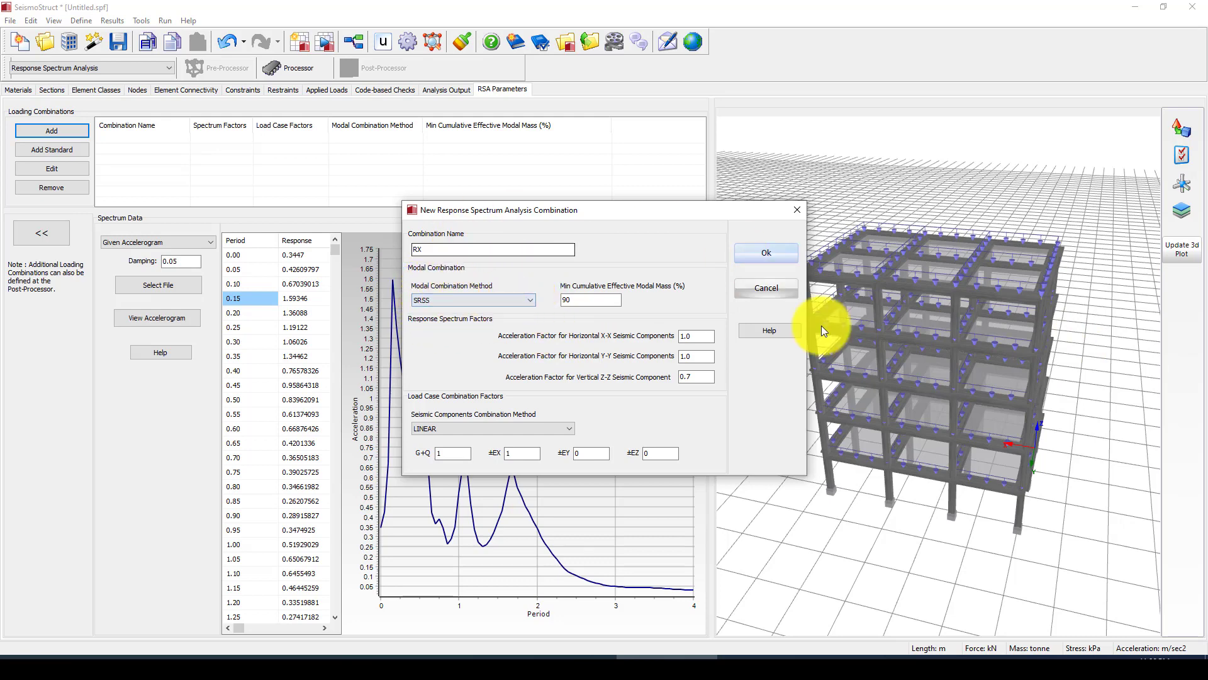
{"action": "double_click", "coordinate": [563, 302]}
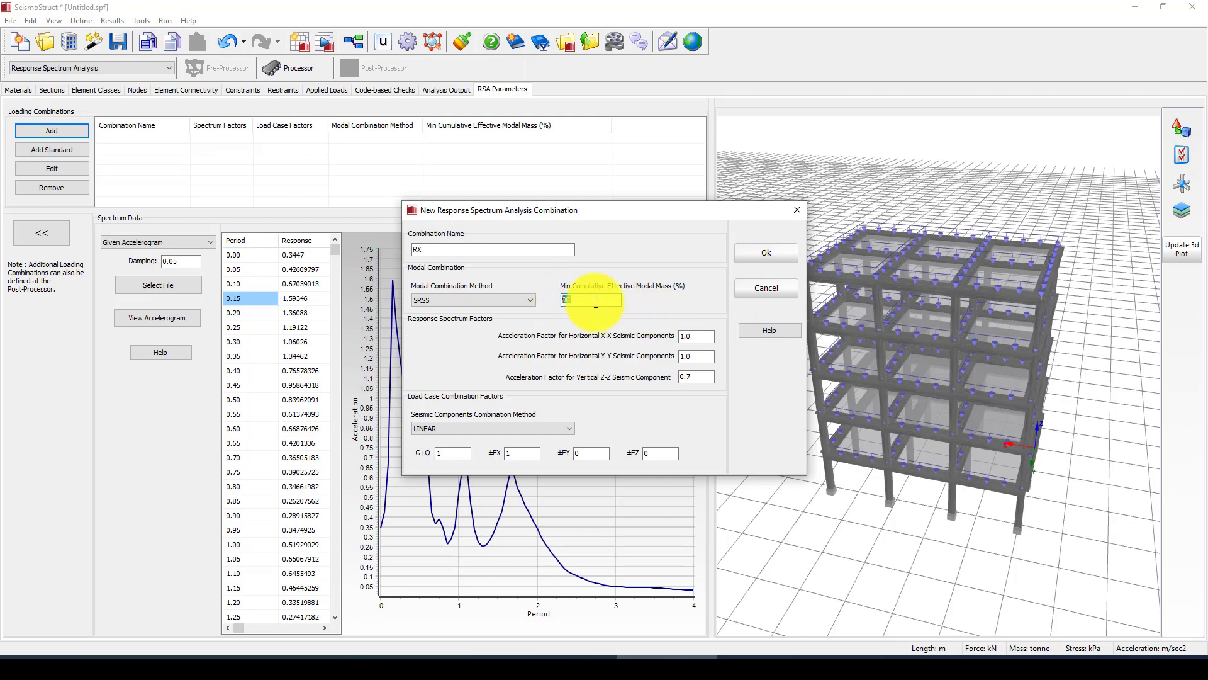
{"action": "double_click", "coordinate": [569, 303]}
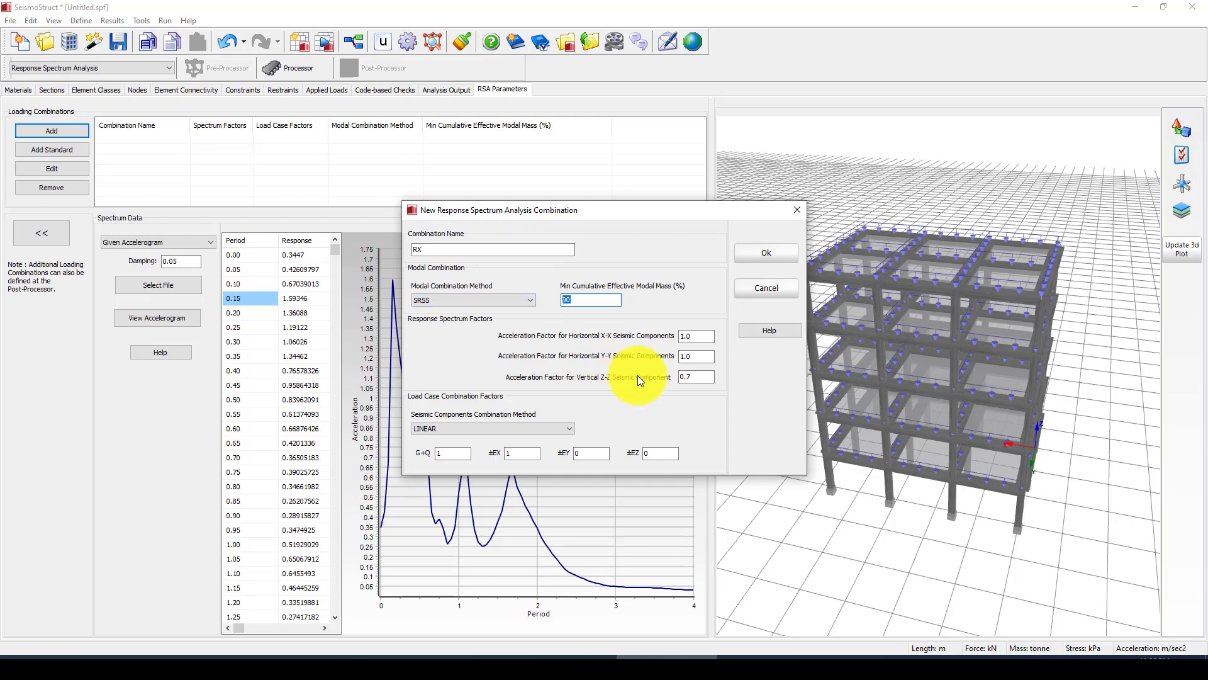
Set spectrum factors 1.0/1.0/0.3 and name the combination RS.
{"action": "double_click", "coordinate": [688, 336]}
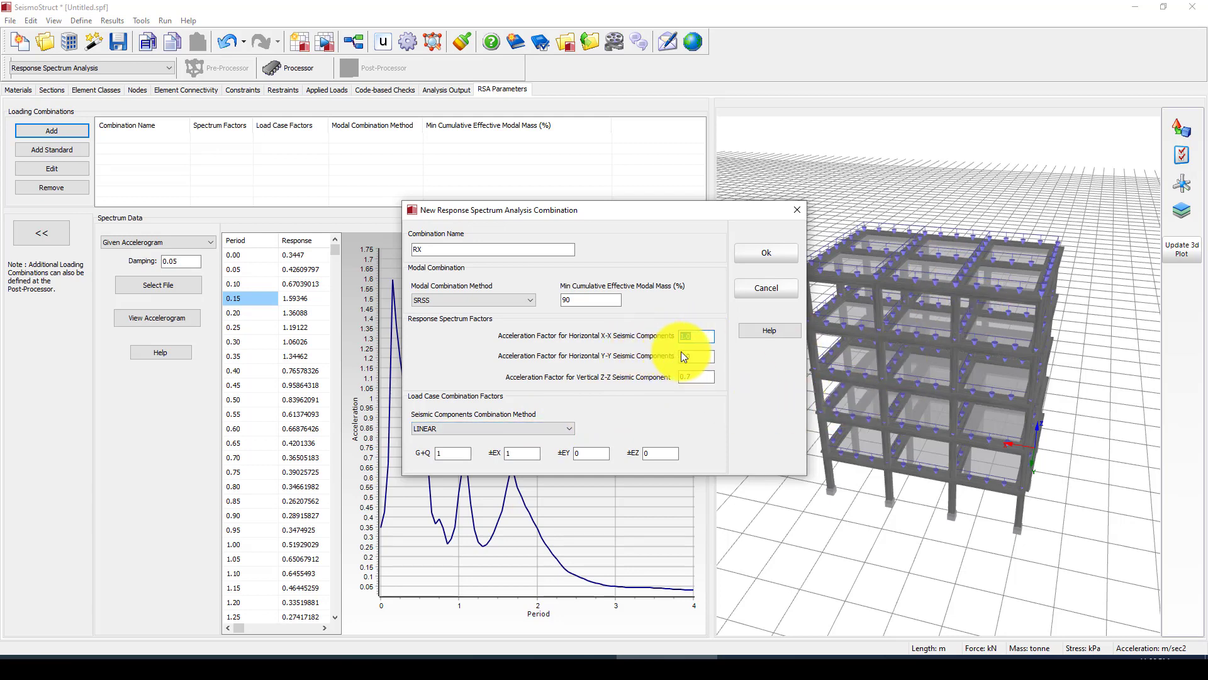
{"action": "key", "text": "Tab"}
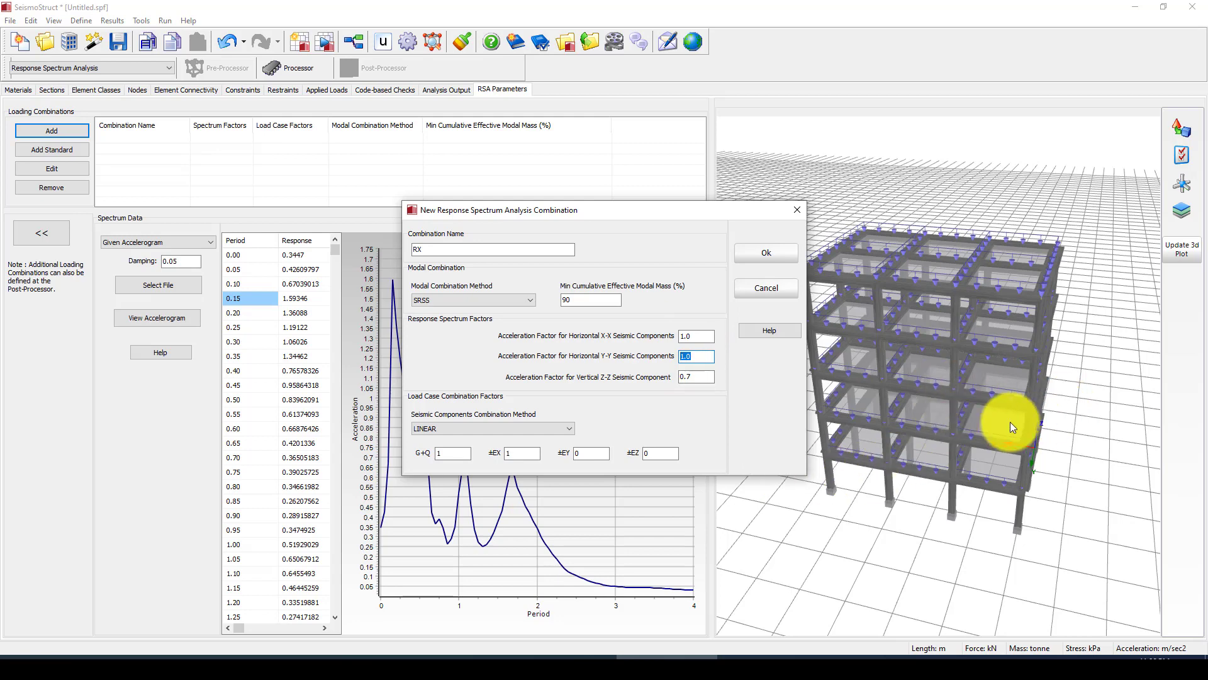
{"action": "key", "text": "Tab"}
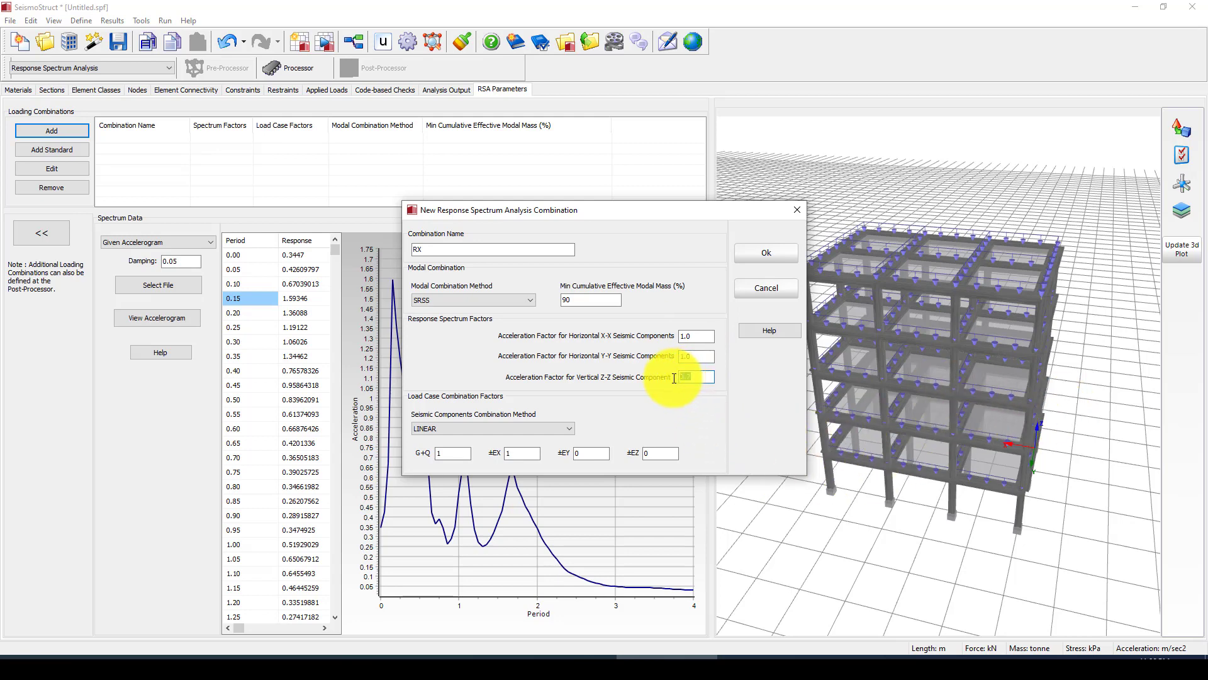
{"action": "type", "text": "0.3"}
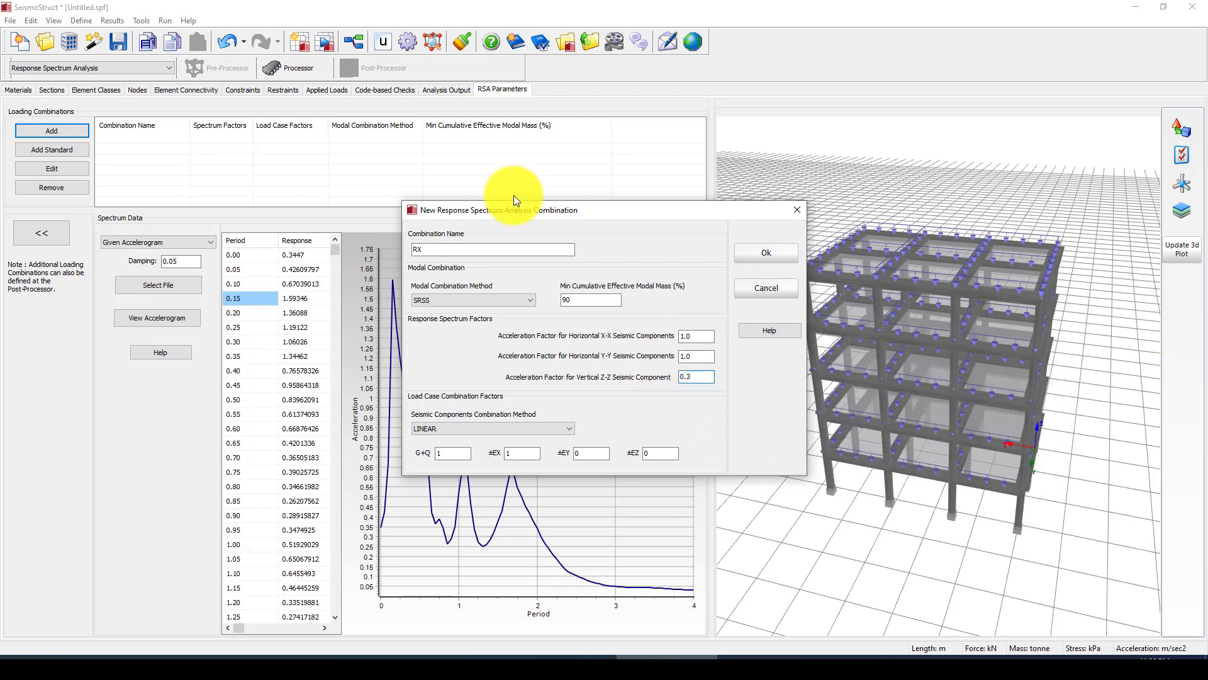
{"action": "left_click_drag", "start_coordinate": [437, 250], "coordinate": [397, 251]}
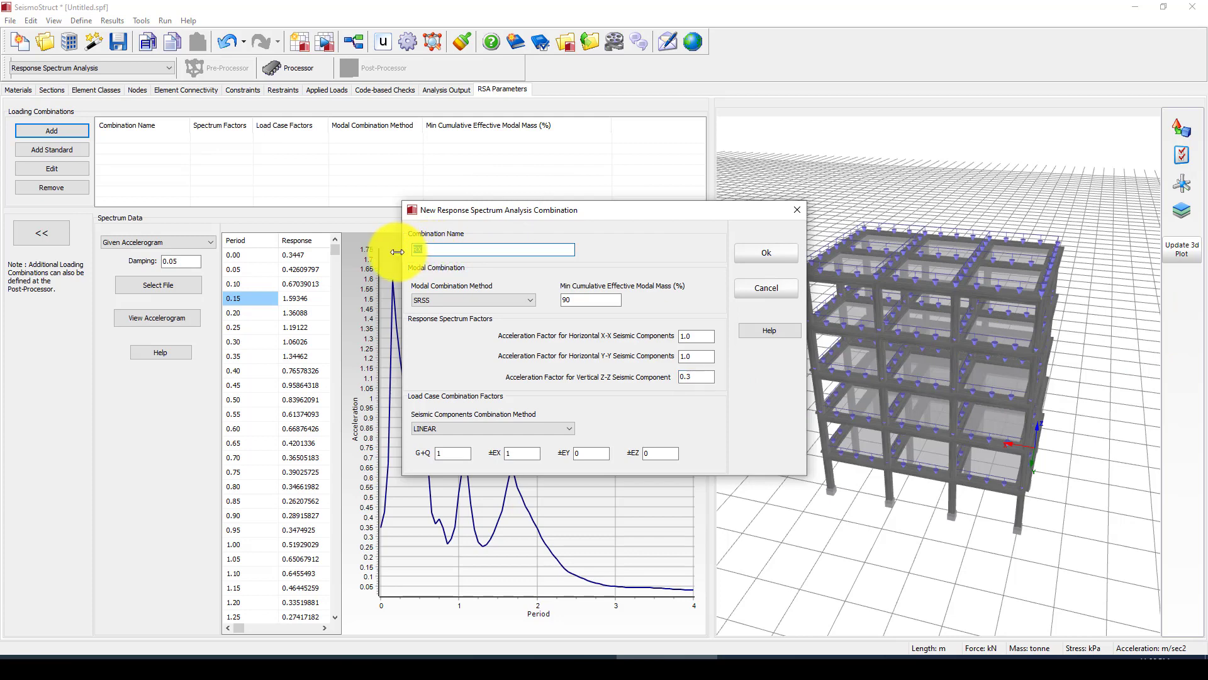
{"action": "type", "text": "R"}
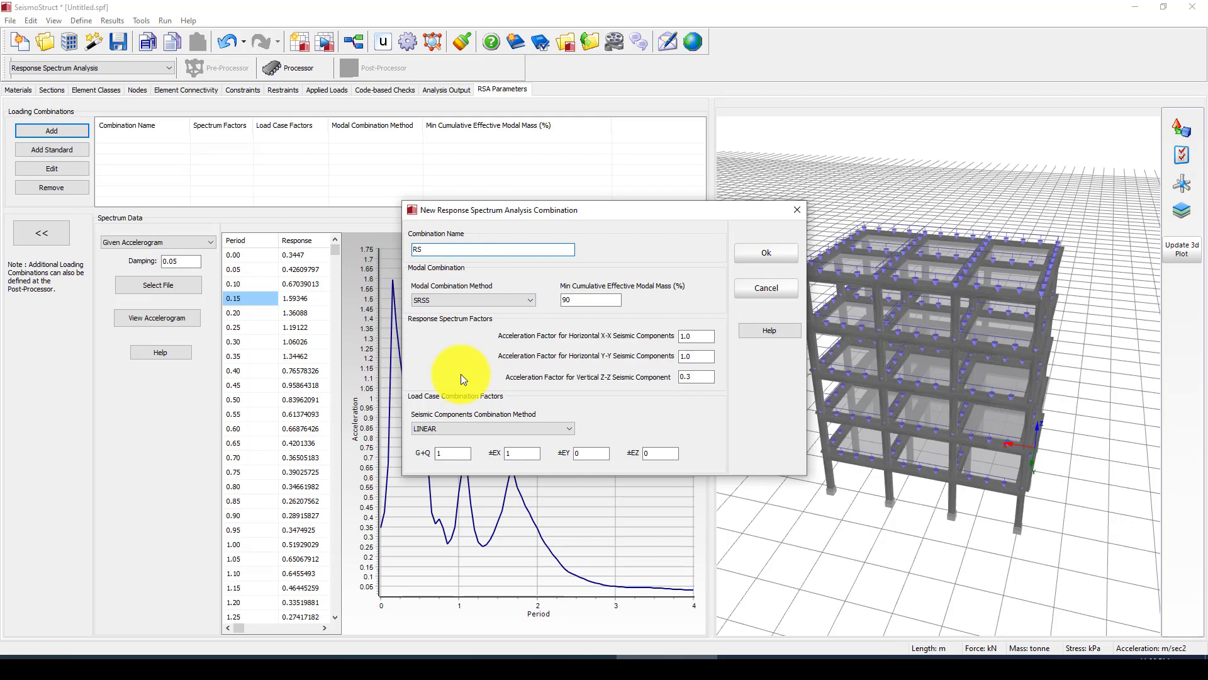
{"action": "double_click", "coordinate": [457, 245]}
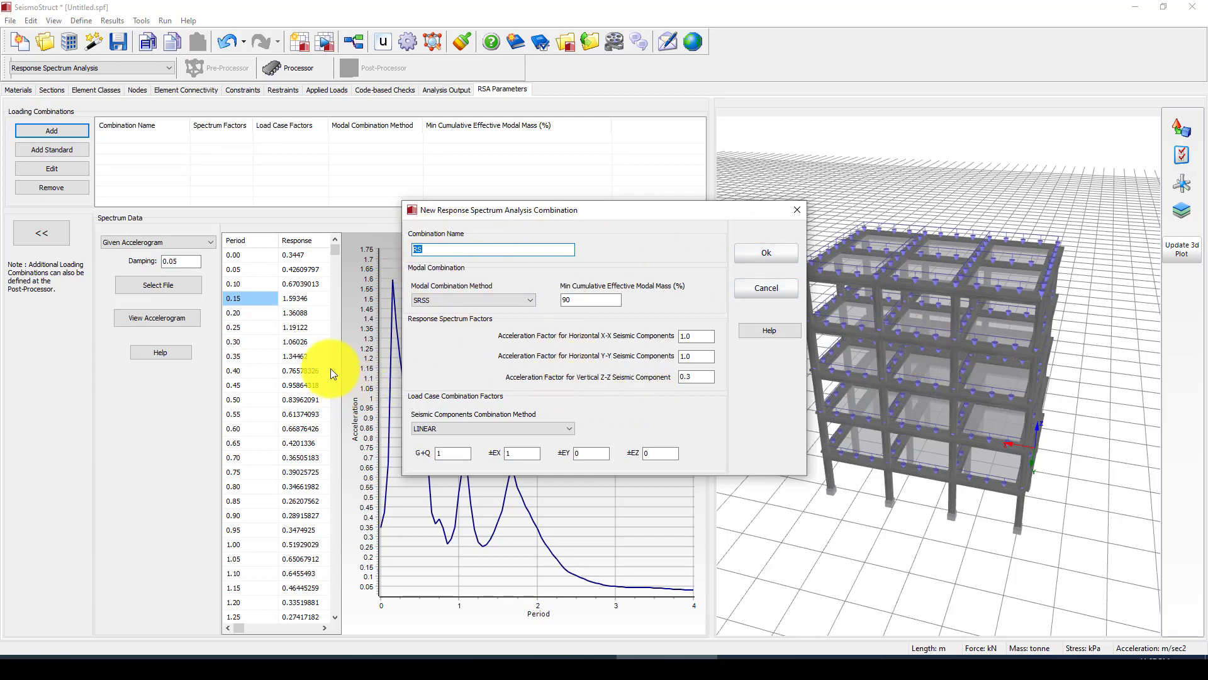
{"action": "left_click_drag", "start_coordinate": [560, 207], "coordinate": [648, 178]}
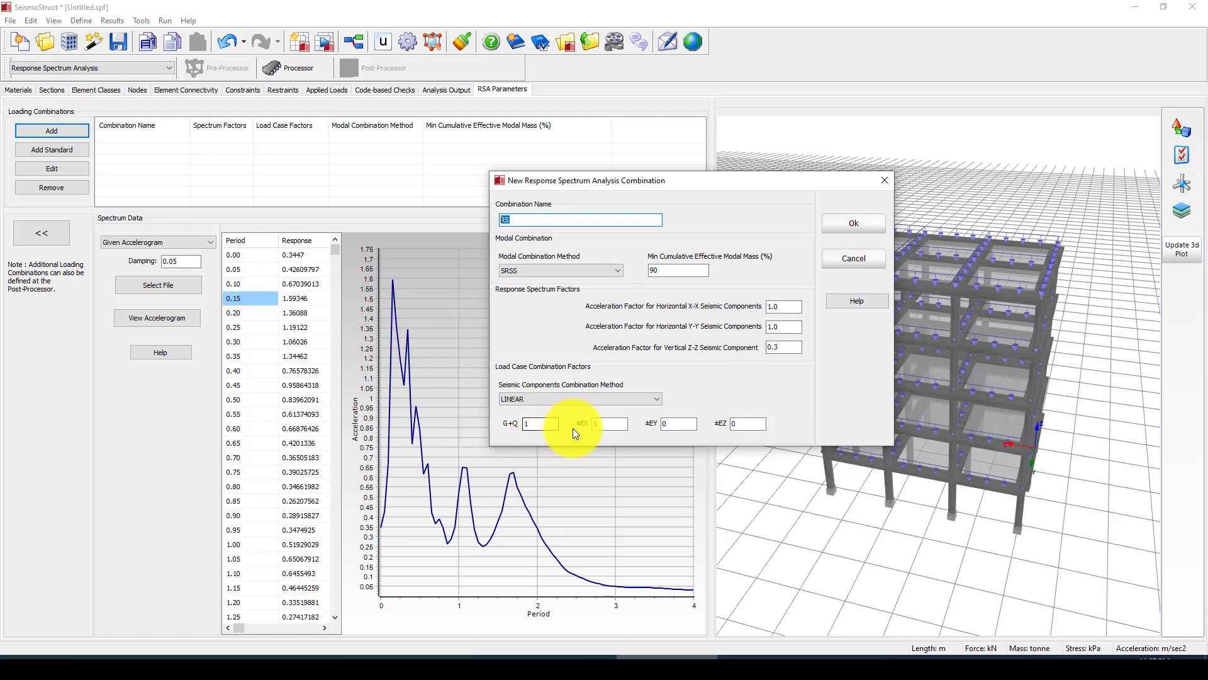
Set load case factors G+Q 0 and ±EY 1, then add the RS combination.
{"action": "left_click", "coordinate": [545, 425]}
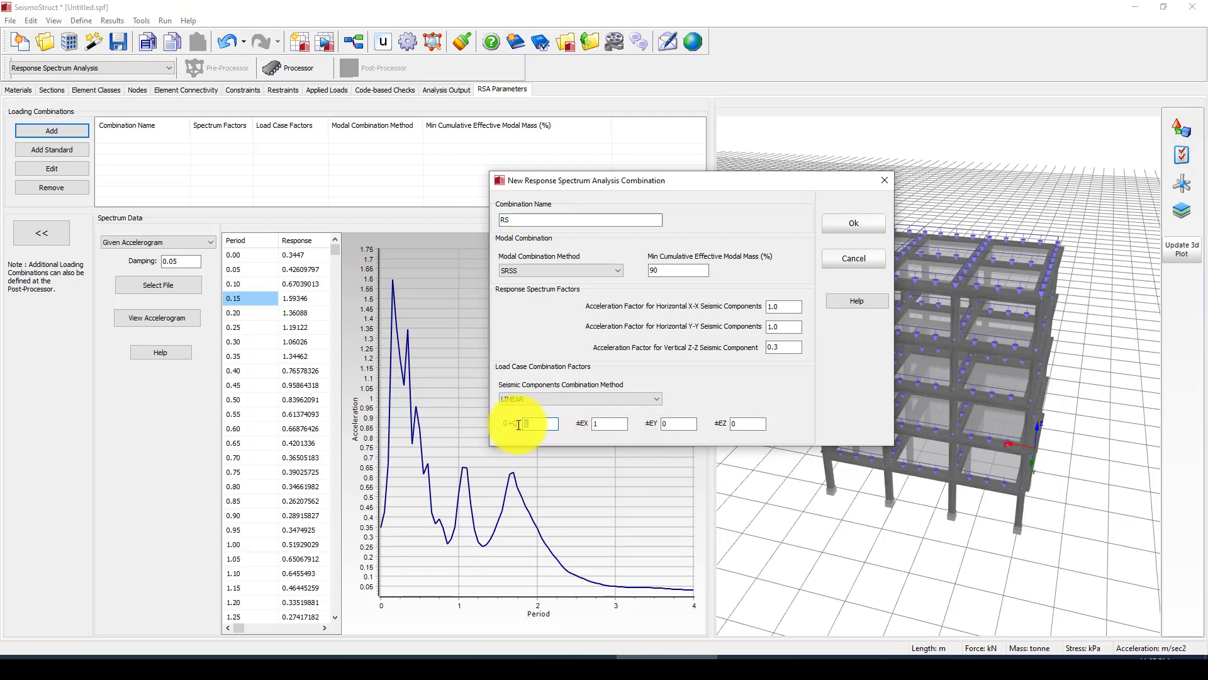
{"action": "left_click", "coordinate": [650, 423]}
{"action": "type", "text": "1"}
{"action": "left_click", "coordinate": [731, 425]}
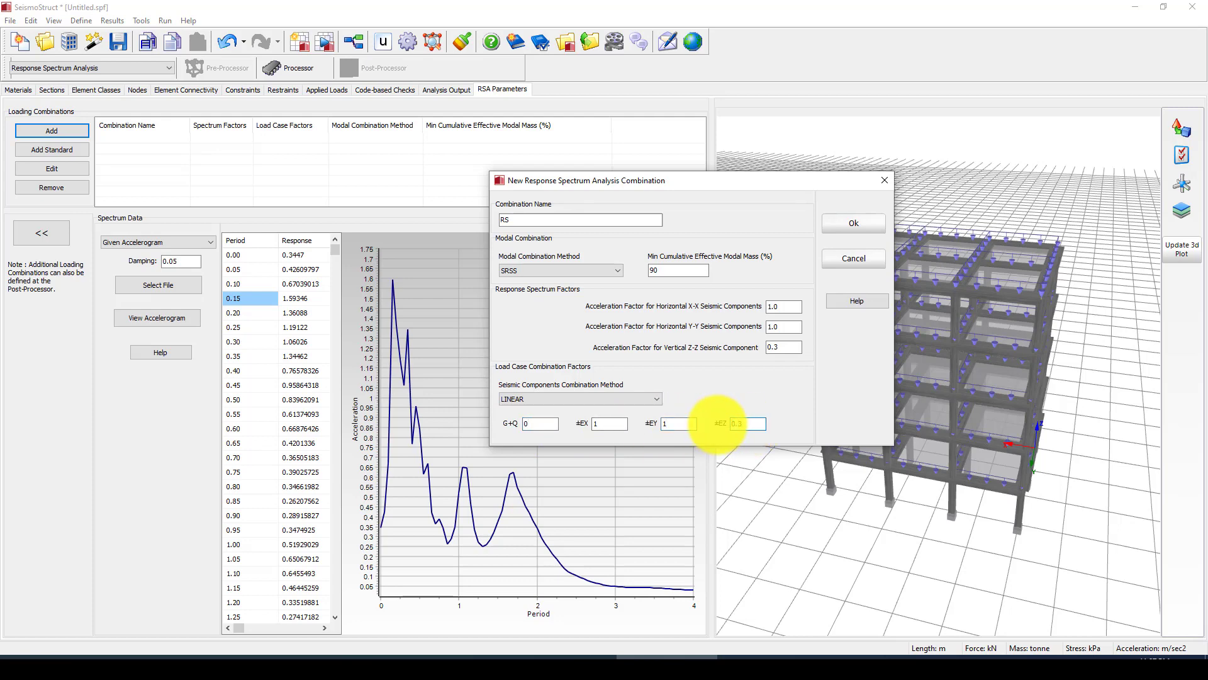
{"action": "left_click", "coordinate": [843, 224]}
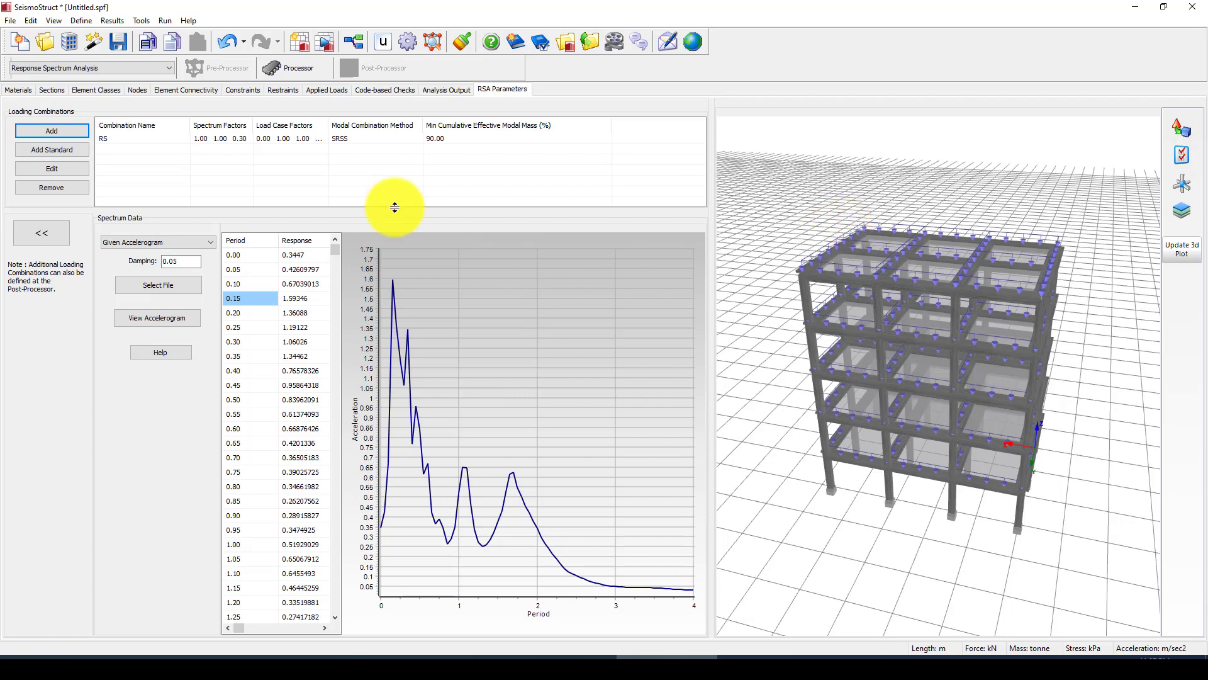
Select the RS combination and switch to the Processor.
{"action": "left_click", "coordinate": [277, 138]}
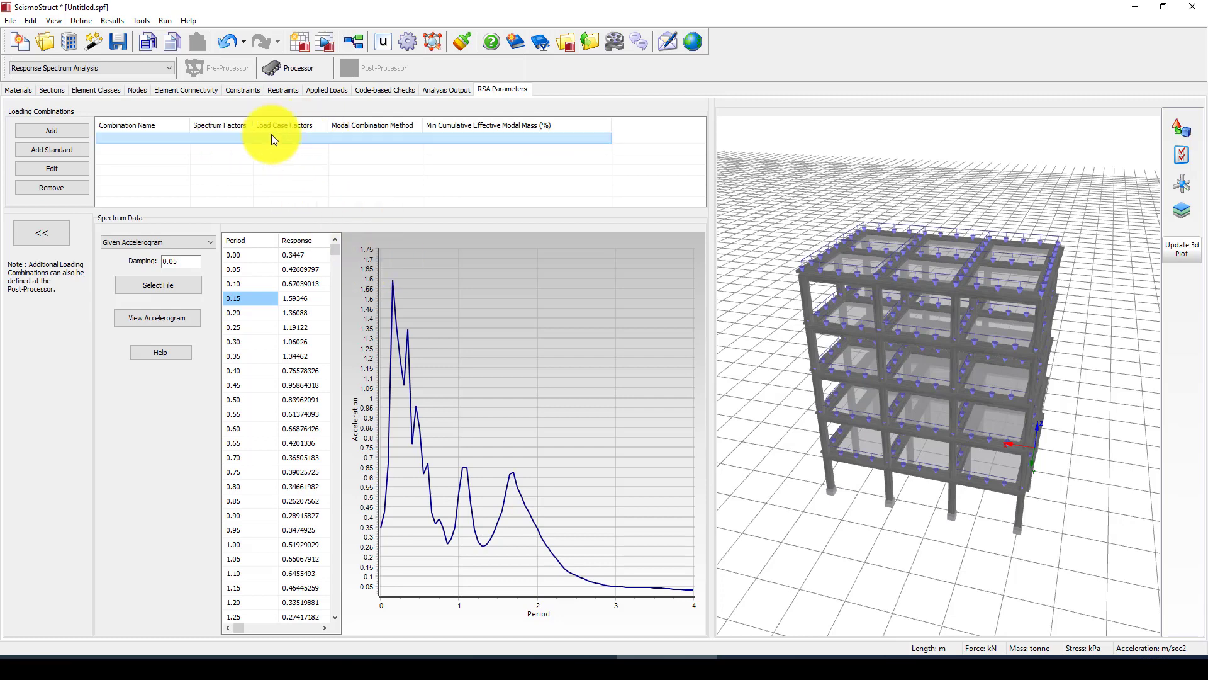
{"action": "left_click", "coordinate": [282, 67]}
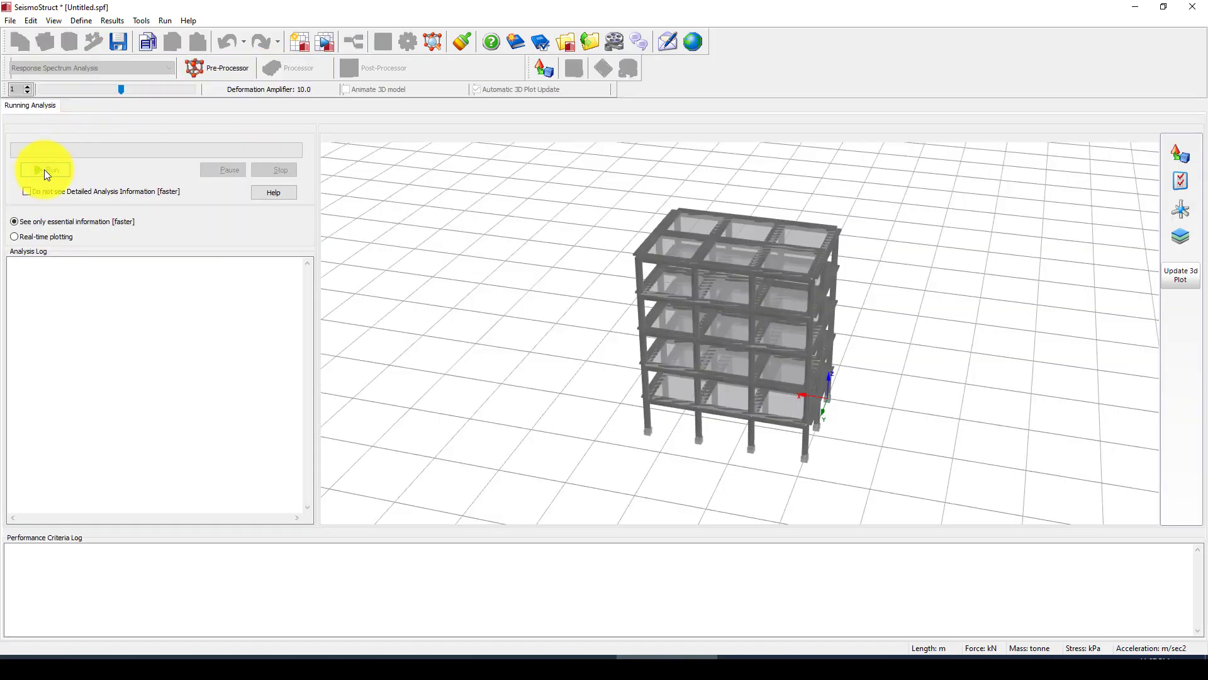
Save the model as RS-Analysi and run the analysis with real-time plotting.
{"action": "left_click", "coordinate": [44, 170]}
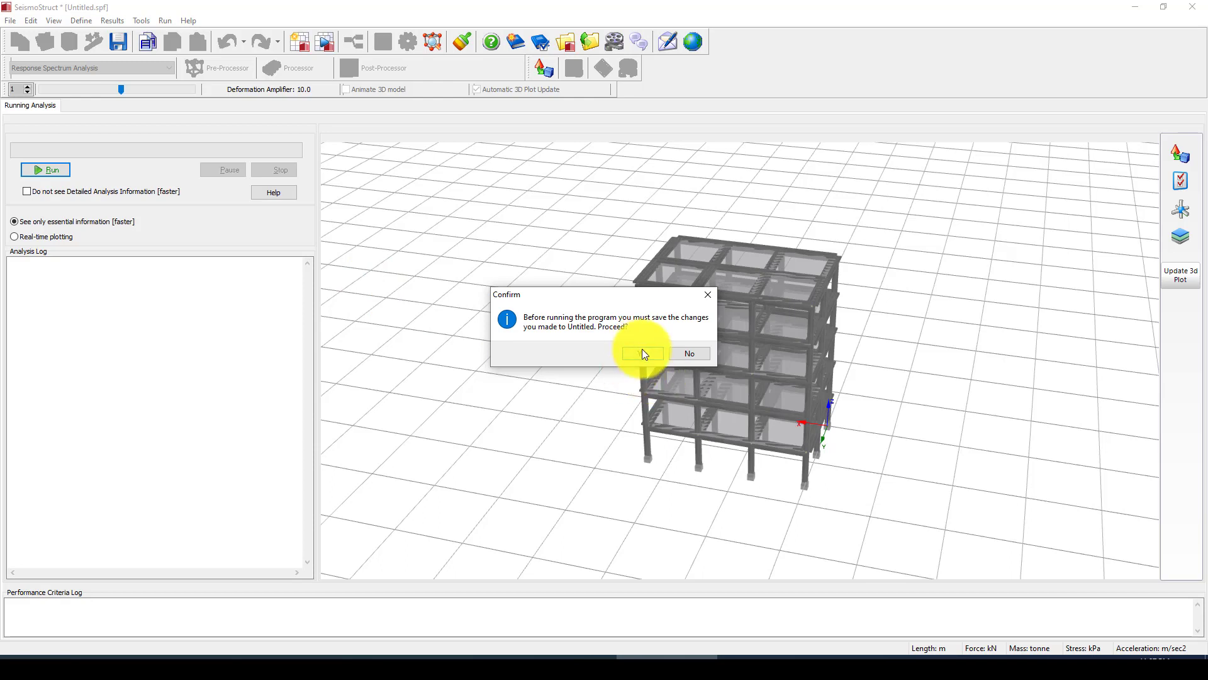
{"action": "left_click", "coordinate": [642, 354]}
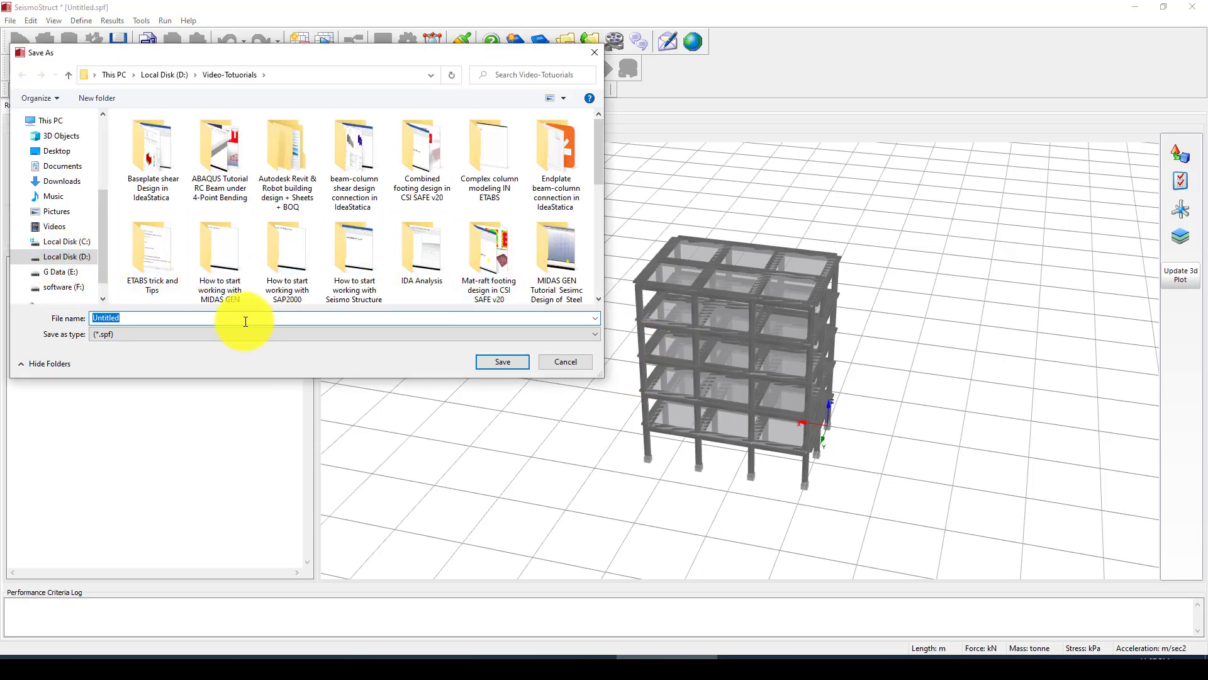
{"action": "type", "text": "RS-Analysi"}
{"action": "left_click", "coordinate": [491, 364]}
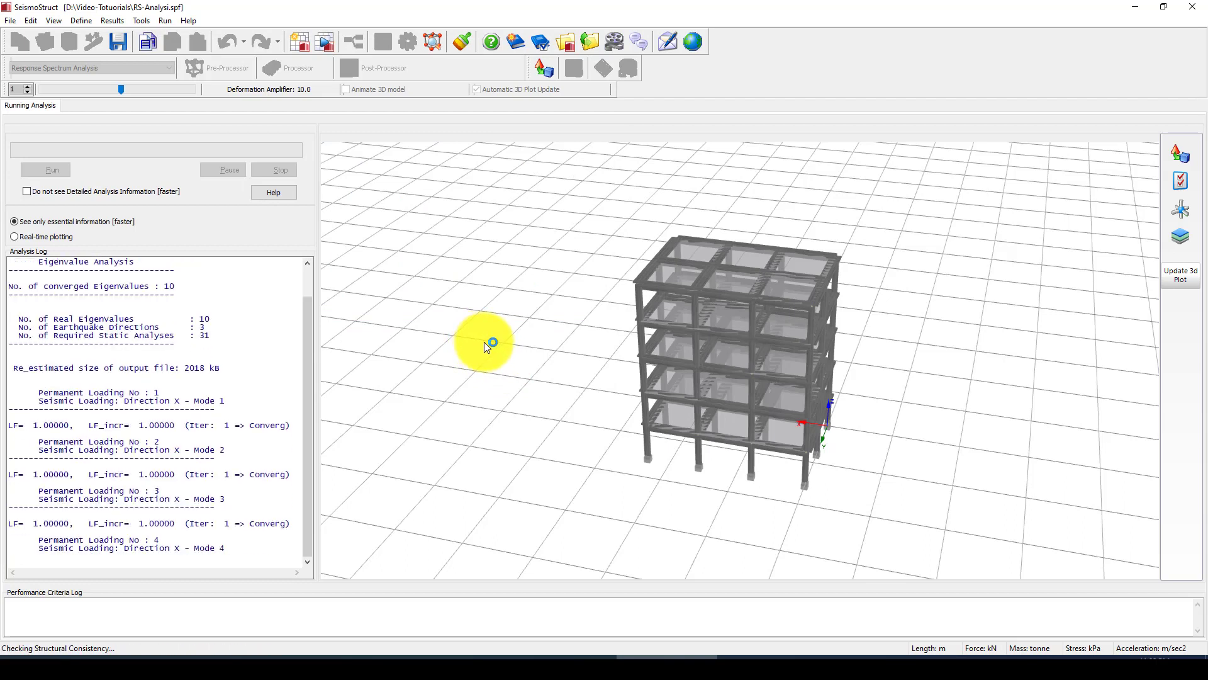
{"action": "left_click", "coordinate": [15, 237]}
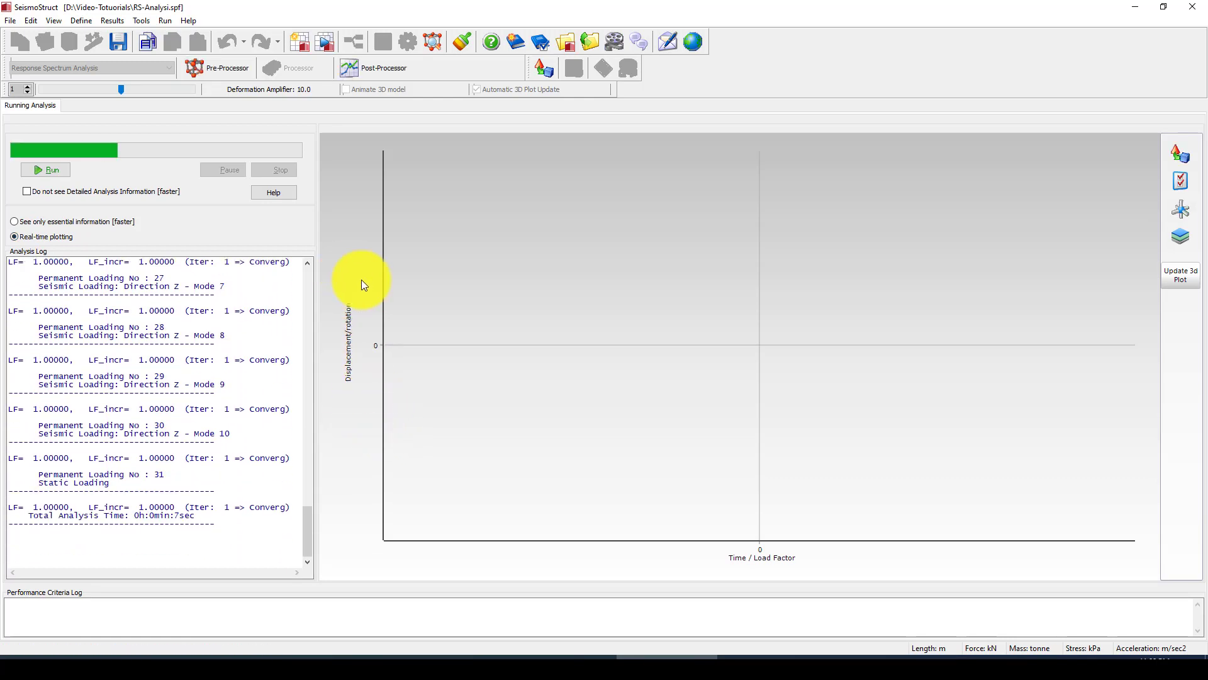
{"action": "left_click", "coordinate": [55, 171]}
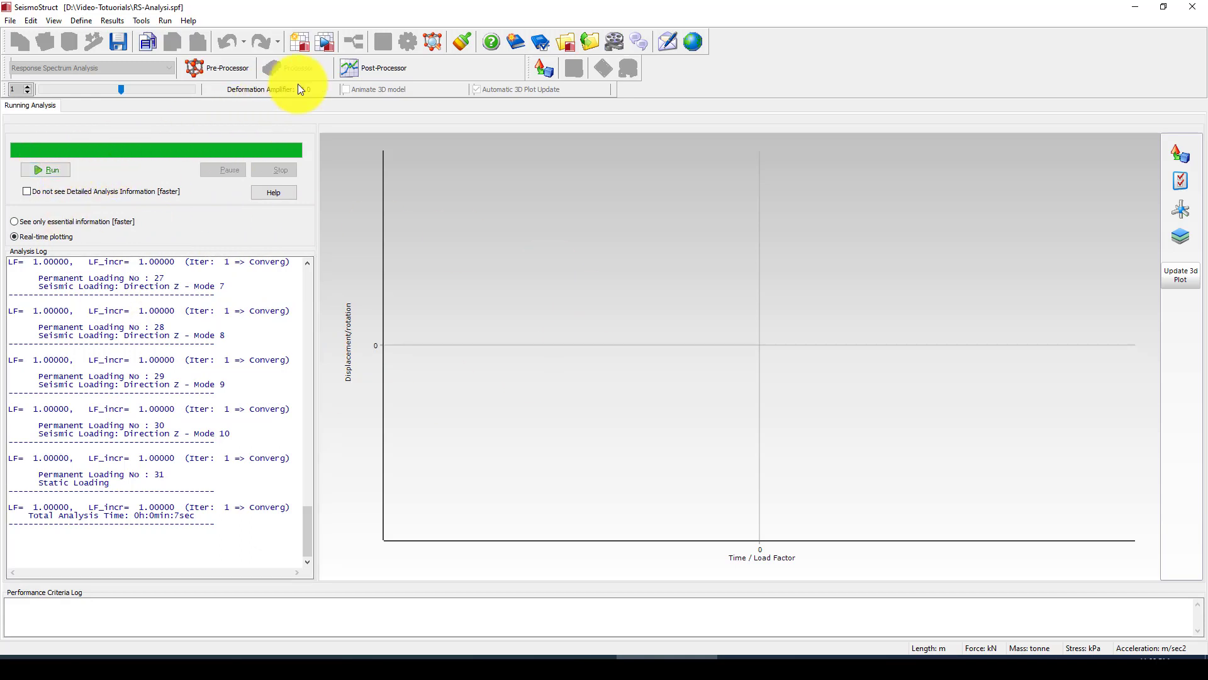
Show RS M2+M3 envelope moment diagrams in the Post-Processor and inspect the frame from several angles.
{"action": "left_click", "coordinate": [372, 68]}
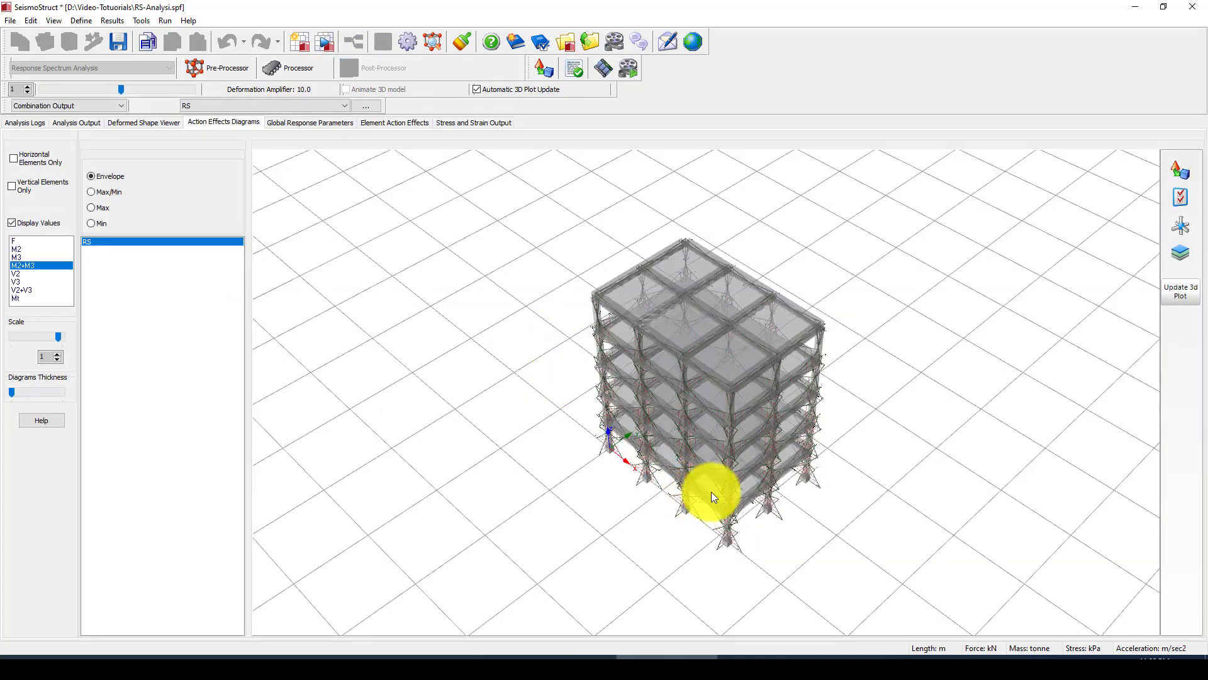
{"action": "left_click_drag", "start_coordinate": [730, 481], "coordinate": [654, 454]}
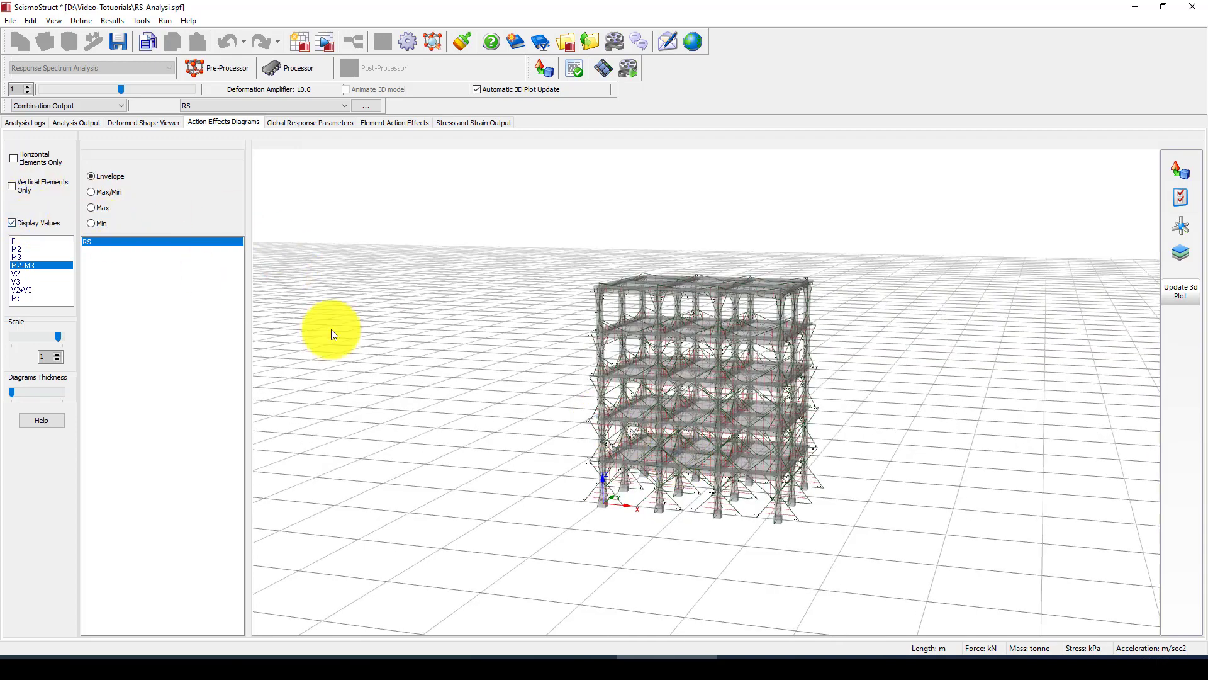
{"action": "scroll", "coordinate": [728, 493], "scroll_direction": "up", "scroll_amount": 2}
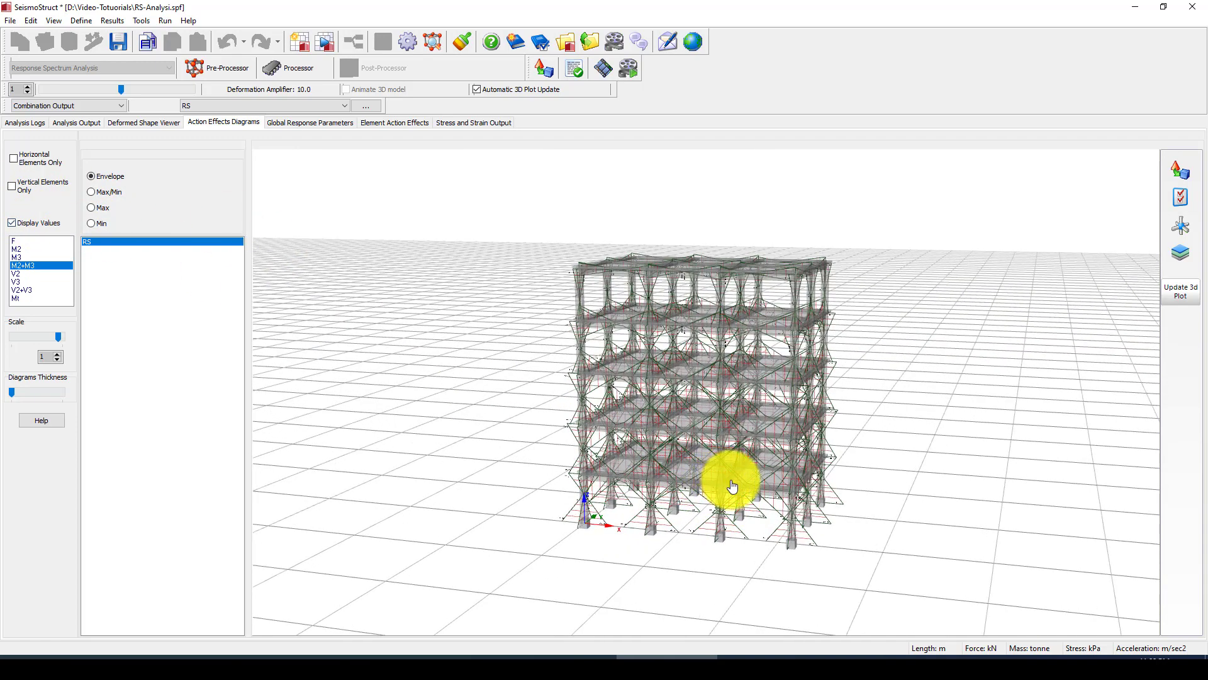
{"action": "scroll", "coordinate": [732, 515], "scroll_direction": "up", "scroll_amount": 1}
{"action": "scroll", "coordinate": [731, 515], "scroll_direction": "up", "scroll_amount": 1}
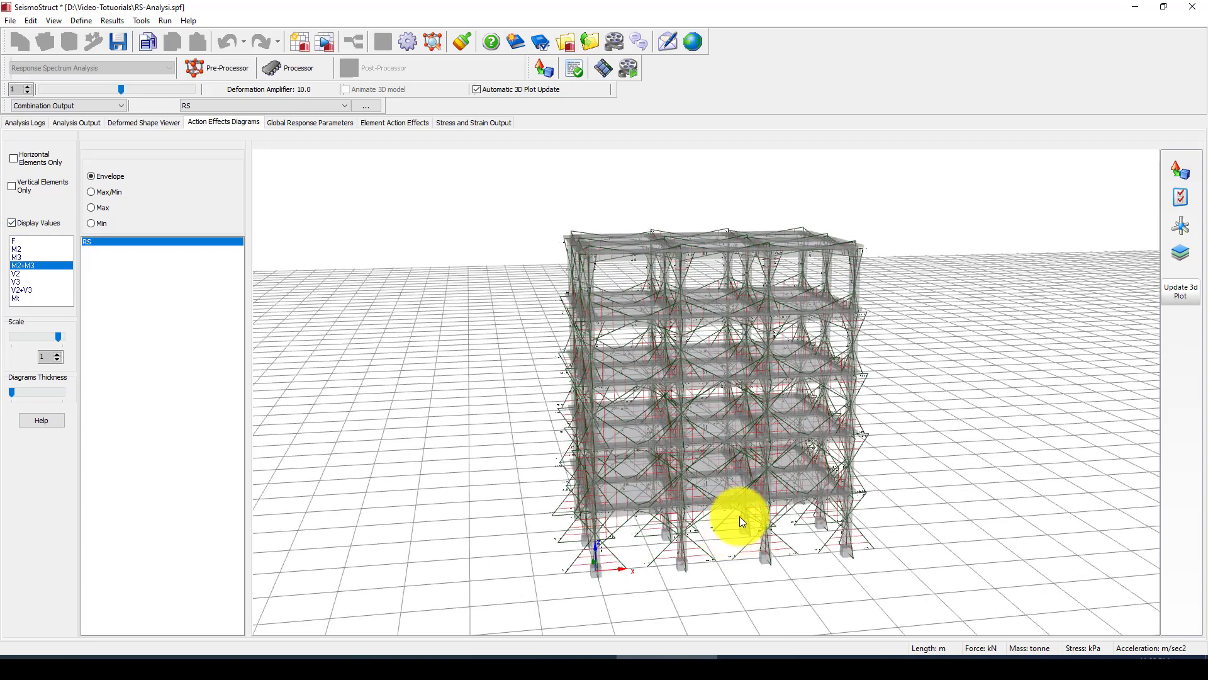
{"action": "scroll", "coordinate": [739, 516], "scroll_direction": "up", "scroll_amount": 4}
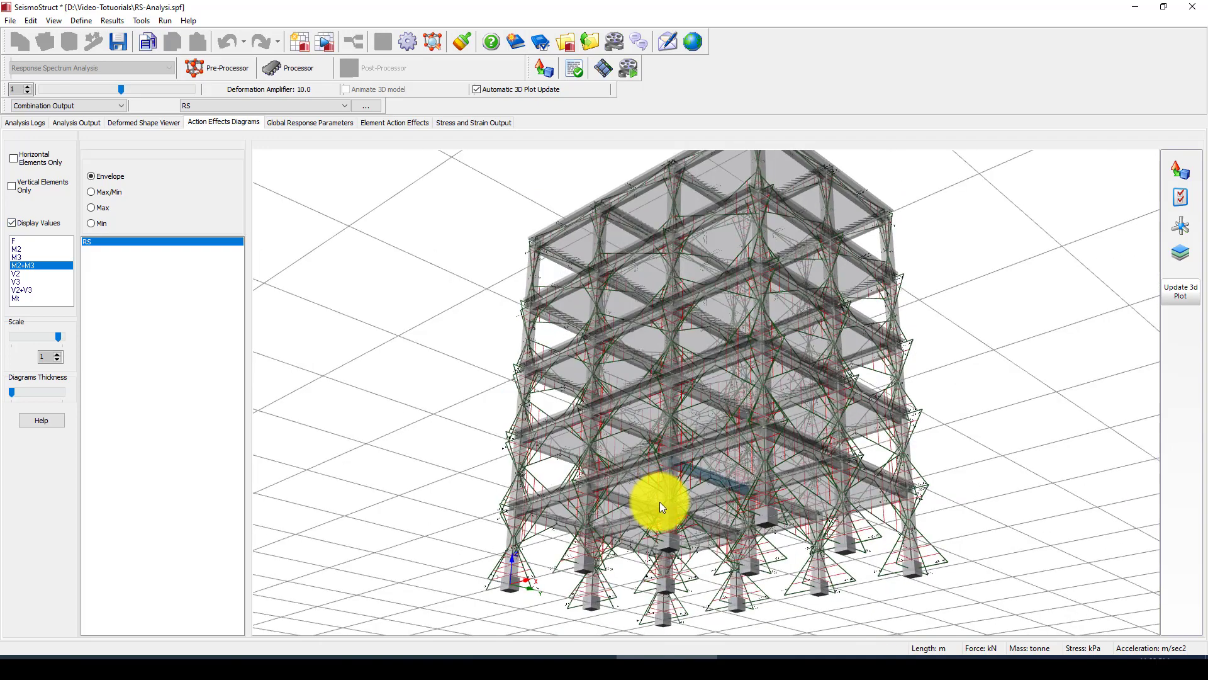
{"action": "scroll", "coordinate": [701, 477], "scroll_direction": "up", "scroll_amount": 1}
{"action": "scroll", "coordinate": [692, 418], "scroll_direction": "up", "scroll_amount": 1}
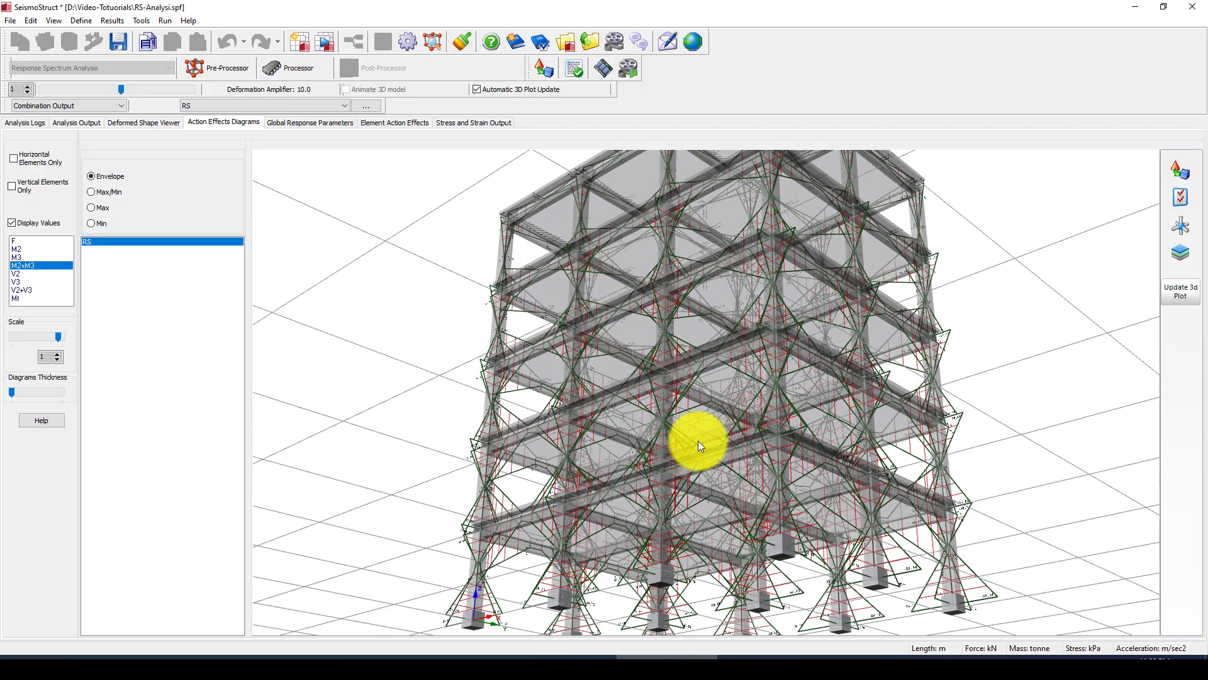
{"action": "left_click_drag", "start_coordinate": [715, 478], "coordinate": [655, 318]}
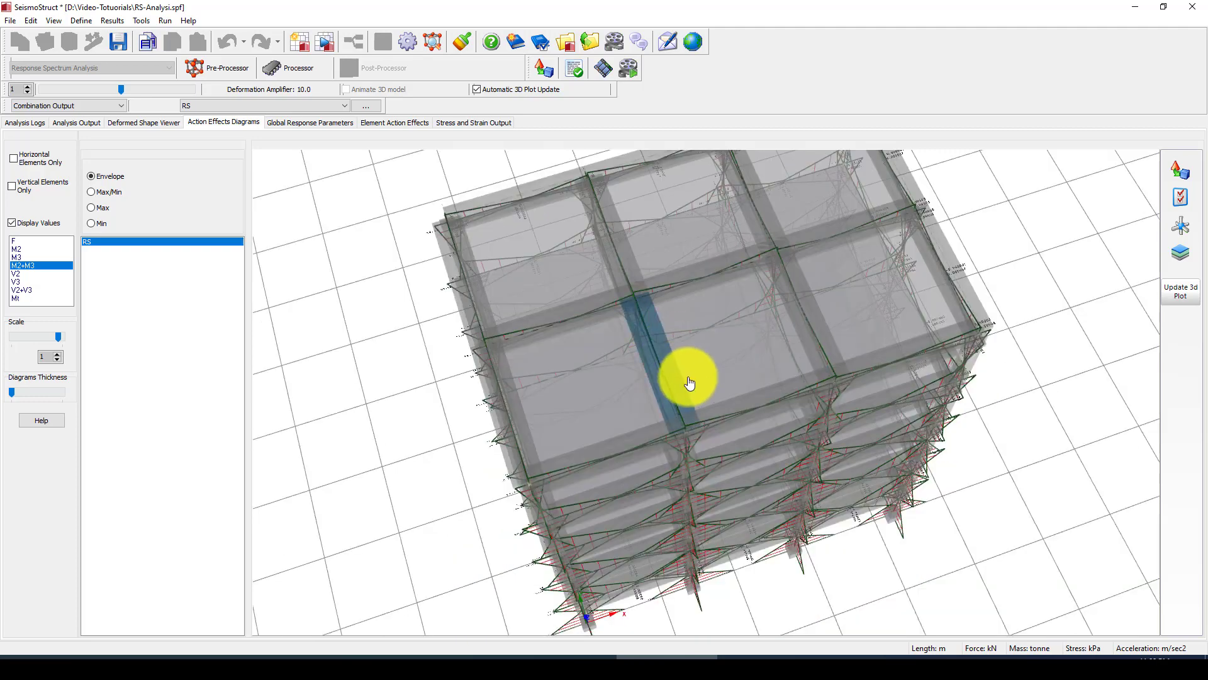
{"action": "left_click_drag", "start_coordinate": [690, 382], "coordinate": [669, 368]}
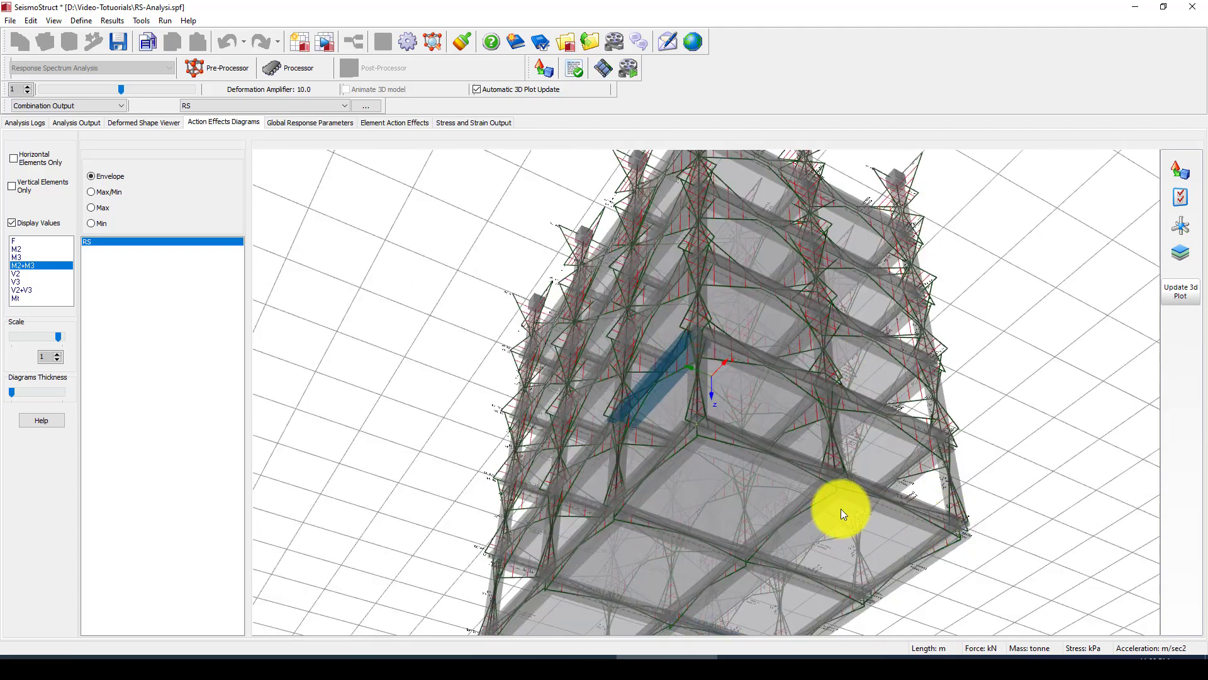
{"action": "left_click_drag", "start_coordinate": [762, 428], "coordinate": [727, 440]}
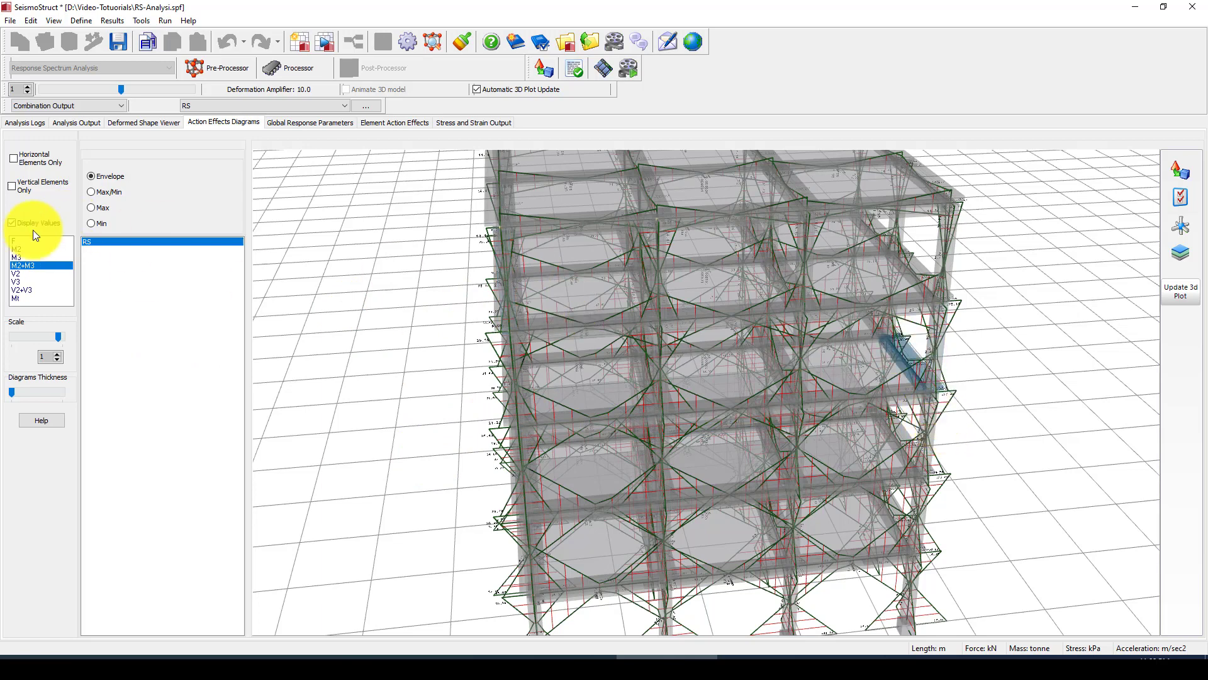
{"action": "left_click", "coordinate": [14, 158]}
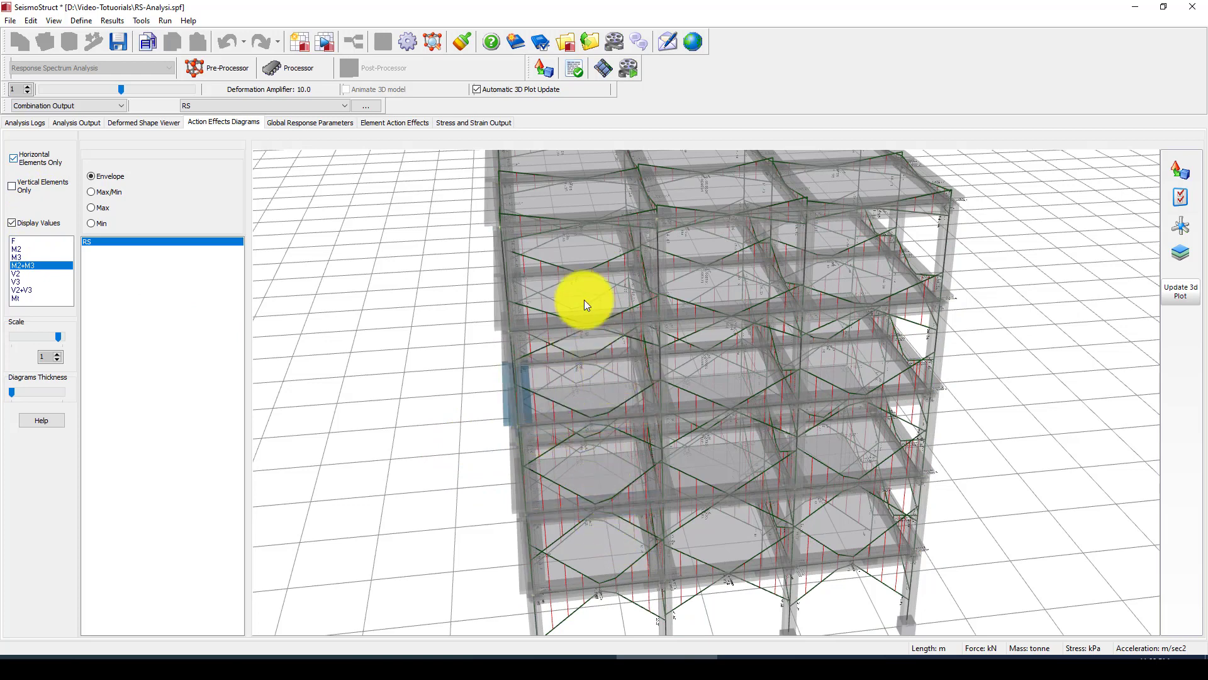
{"action": "left_click", "coordinate": [17, 241]}
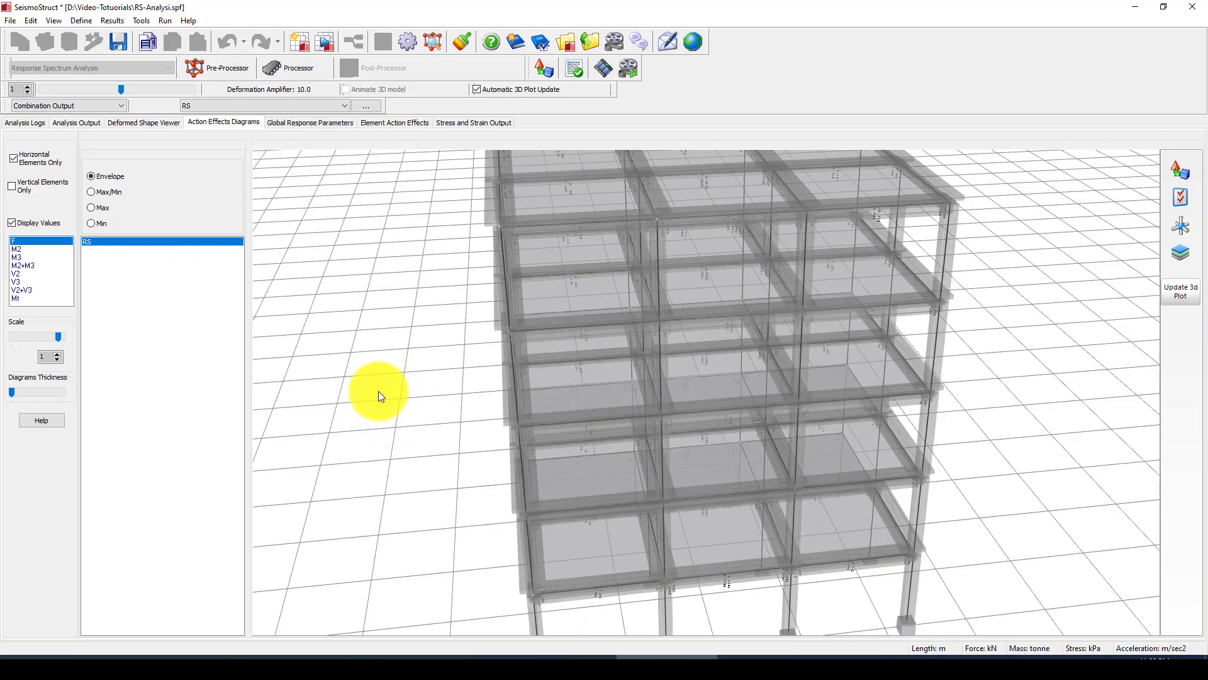
{"action": "mouse_move", "coordinate": [671, 445]}
{"action": "left_mouse_down"}
{"action": "mouse_move", "coordinate": [663, 404]}
{"action": "mouse_move", "coordinate": [674, 444]}
{"action": "left_mouse_up"}
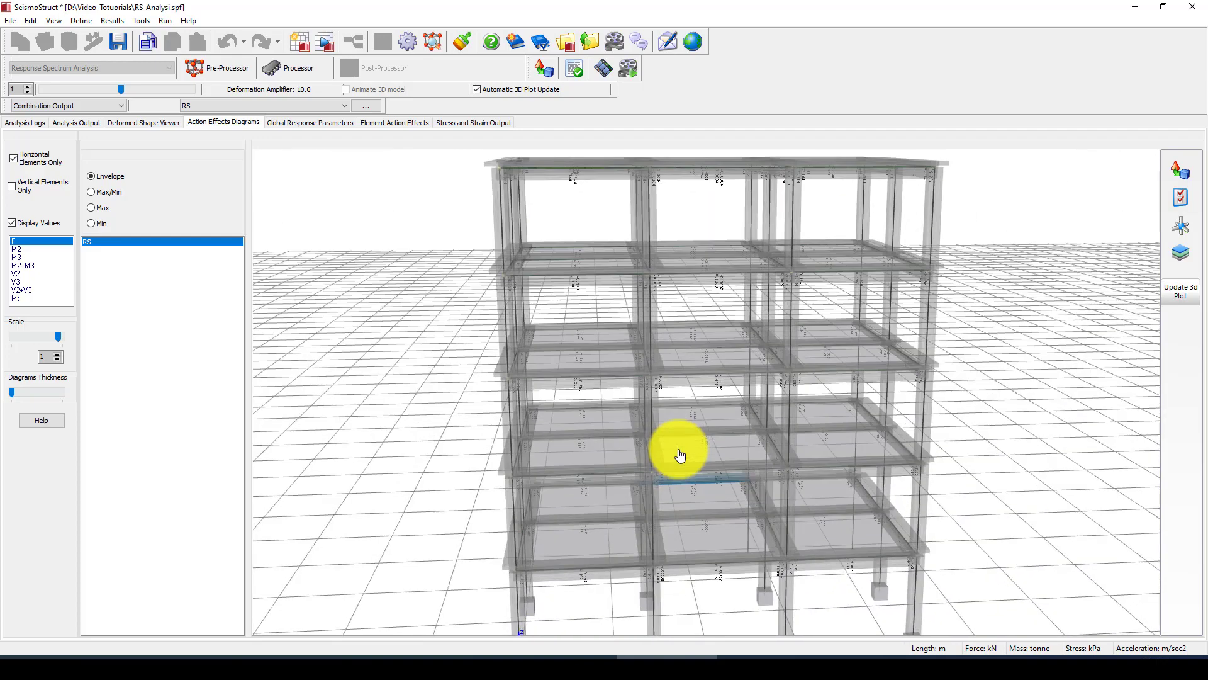
{"action": "scroll", "coordinate": [618, 360], "scroll_direction": "down", "scroll_amount": 3}
{"action": "left_click_drag", "start_coordinate": [618, 360], "coordinate": [635, 447]}
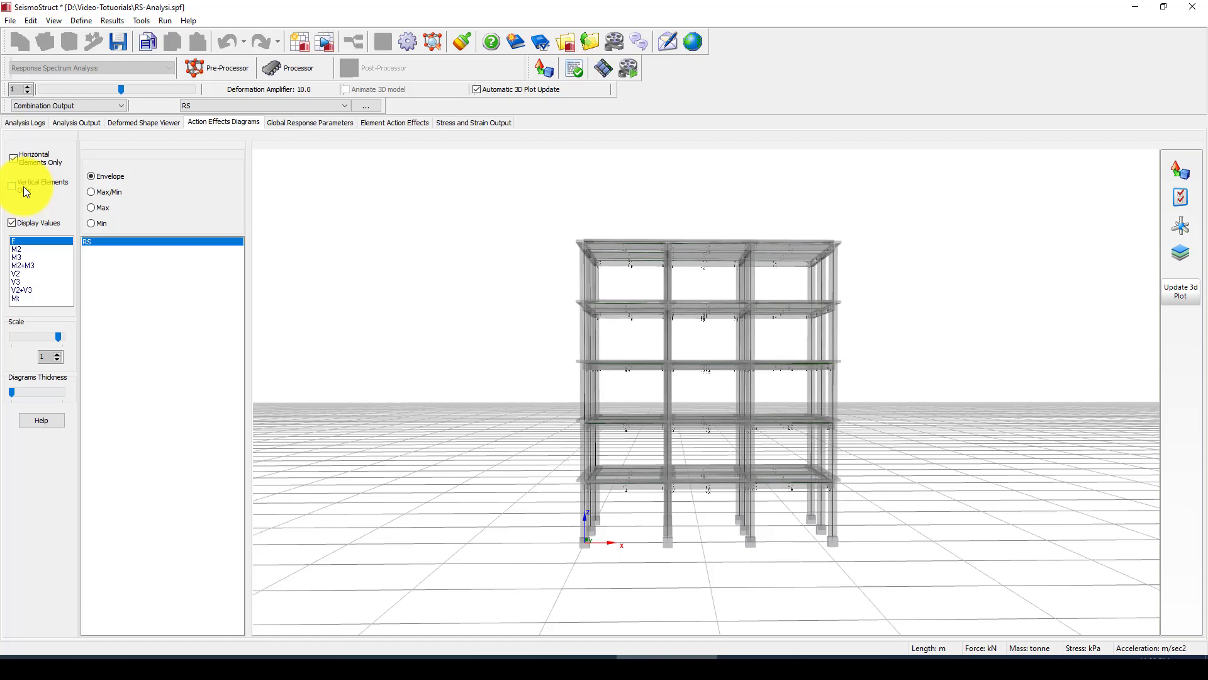
Uncheck Horizontal Elements Only so column diagrams appear, and view the frame from above.
{"action": "left_click", "coordinate": [14, 159]}
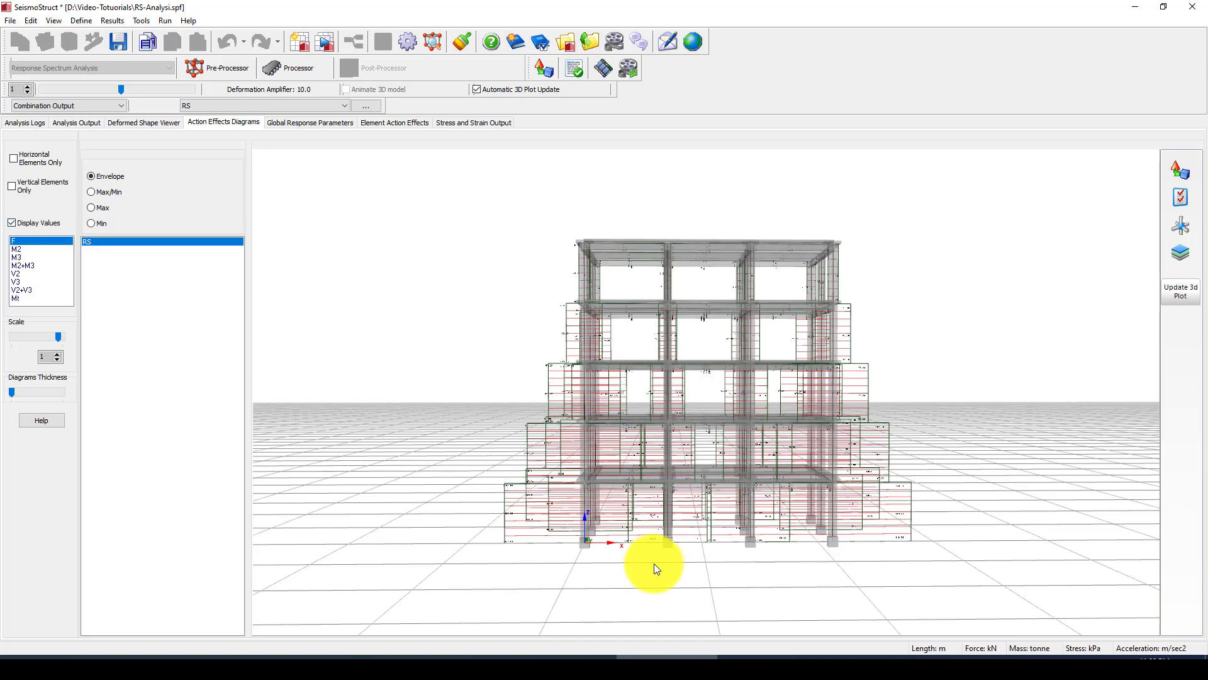
{"action": "left_click_drag", "start_coordinate": [738, 454], "coordinate": [565, 540]}
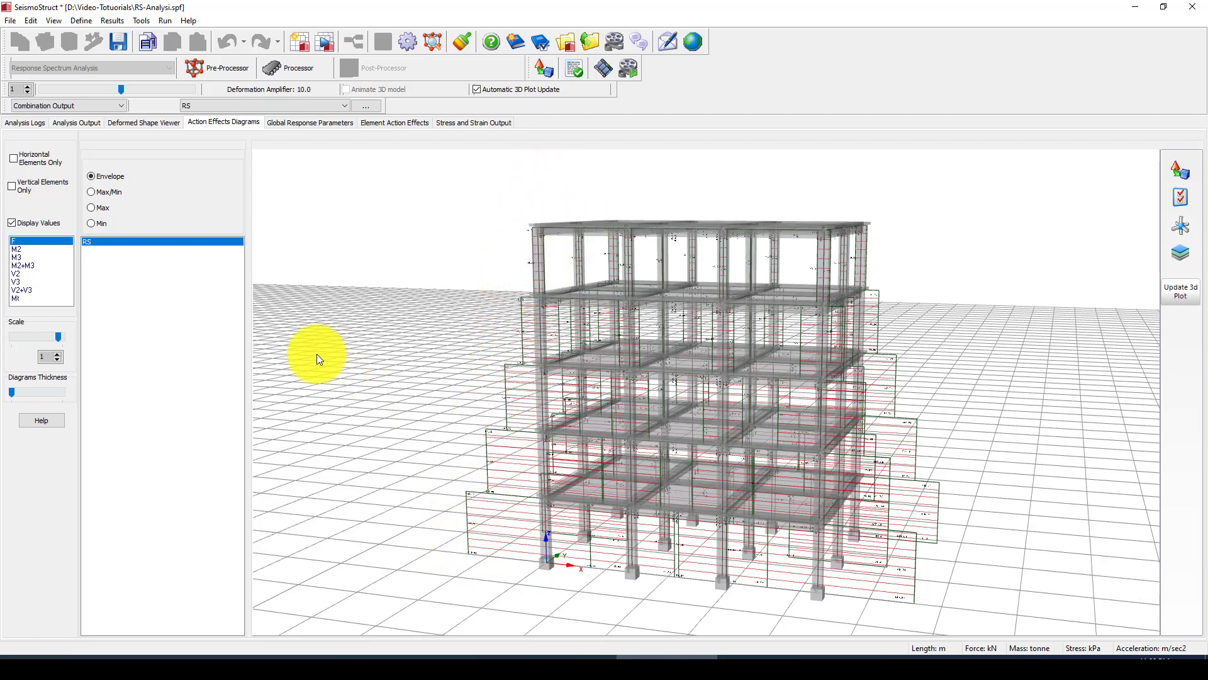
Show displacement values on the deformed shape, settling on the Y component.
{"action": "left_click", "coordinate": [154, 124]}
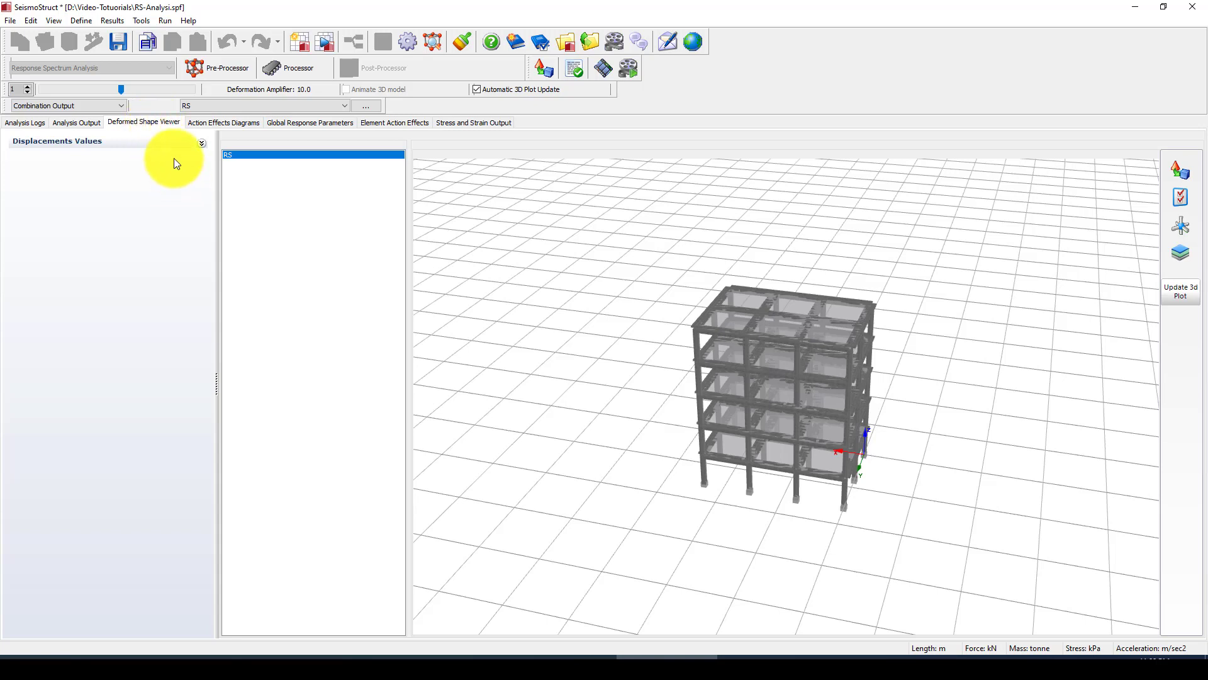
{"action": "left_click", "coordinate": [201, 143]}
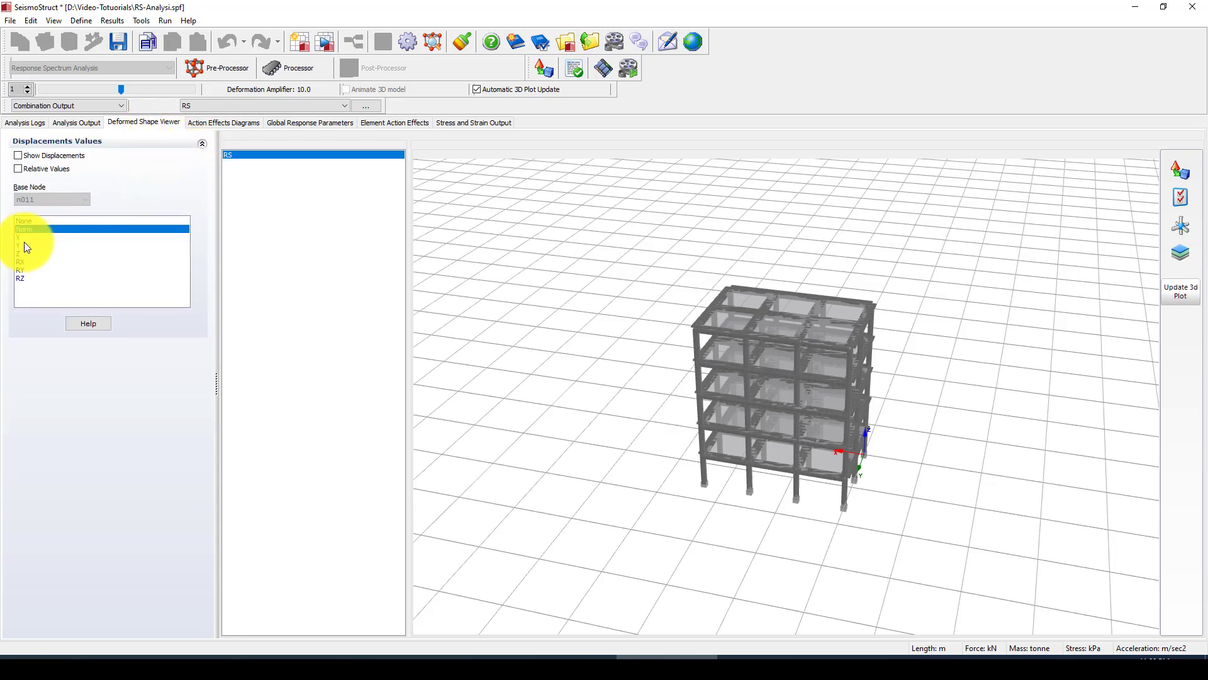
{"action": "left_click", "coordinate": [18, 155]}
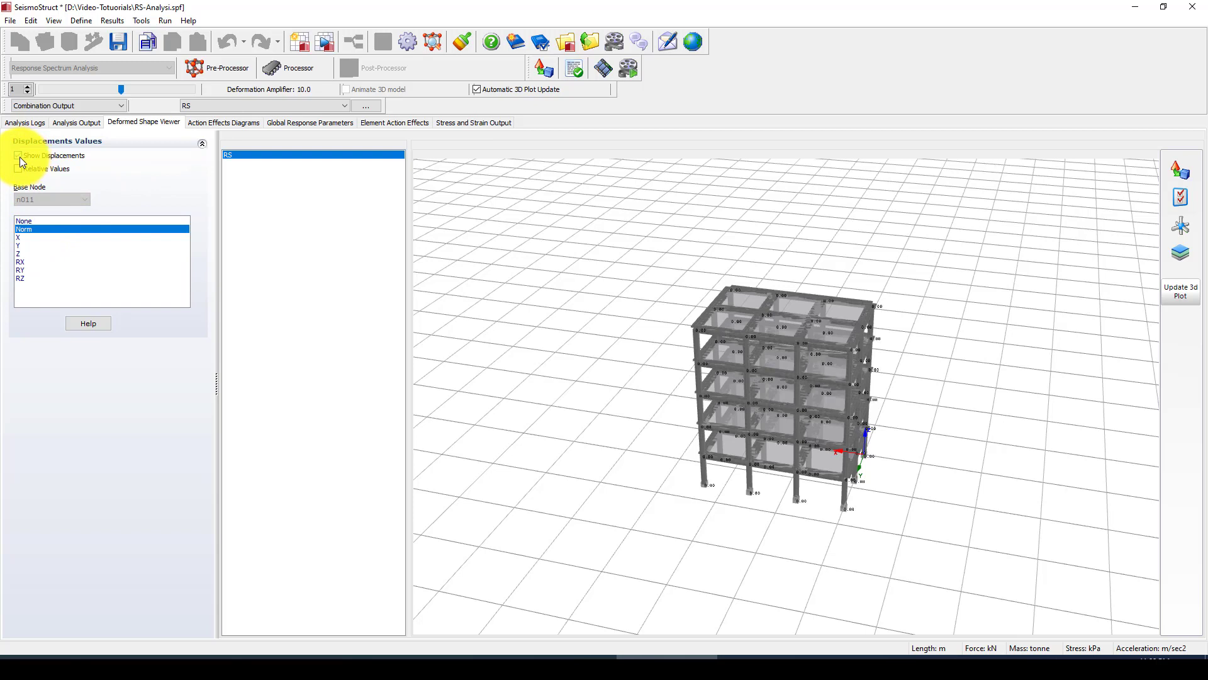
{"action": "left_click", "coordinate": [19, 238]}
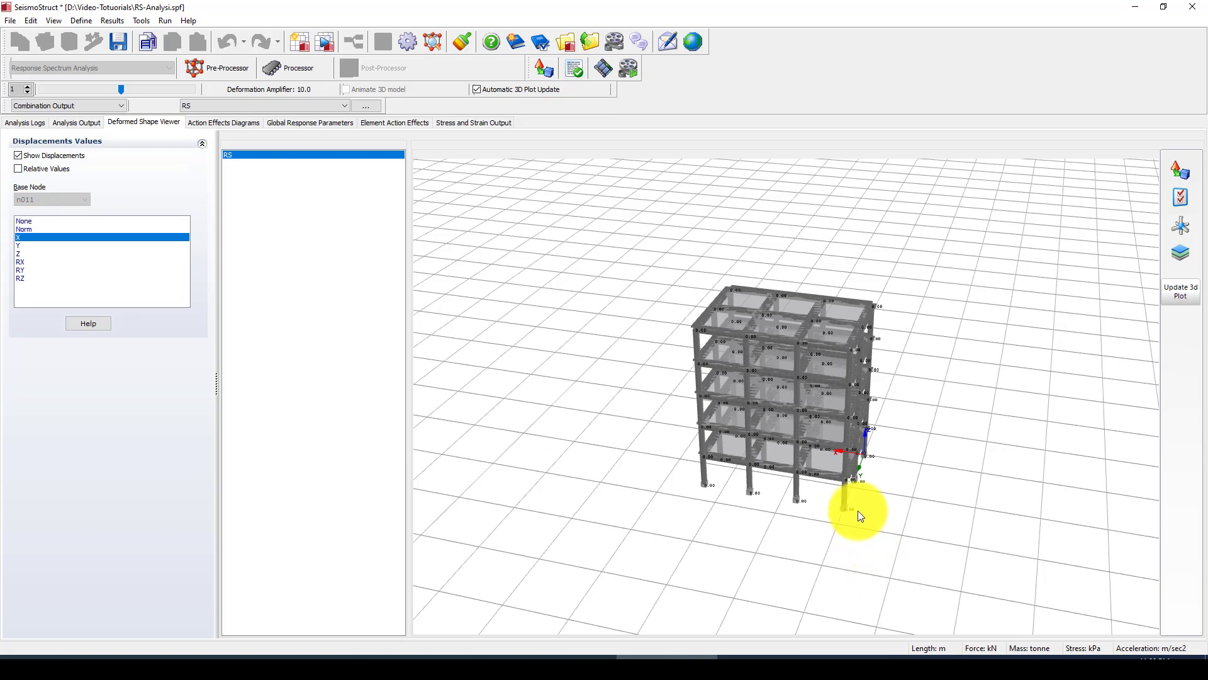
{"action": "scroll", "coordinate": [851, 520], "scroll_direction": "up", "scroll_amount": 5}
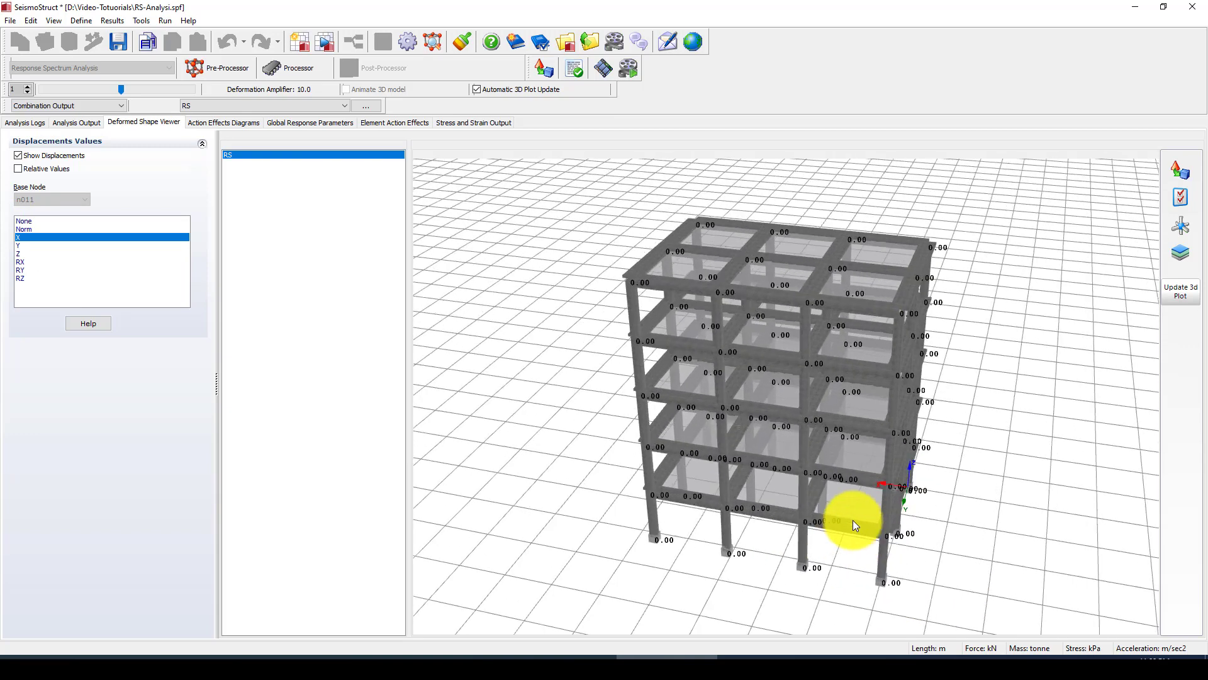
{"action": "scroll", "coordinate": [853, 523], "scroll_direction": "up", "scroll_amount": 2}
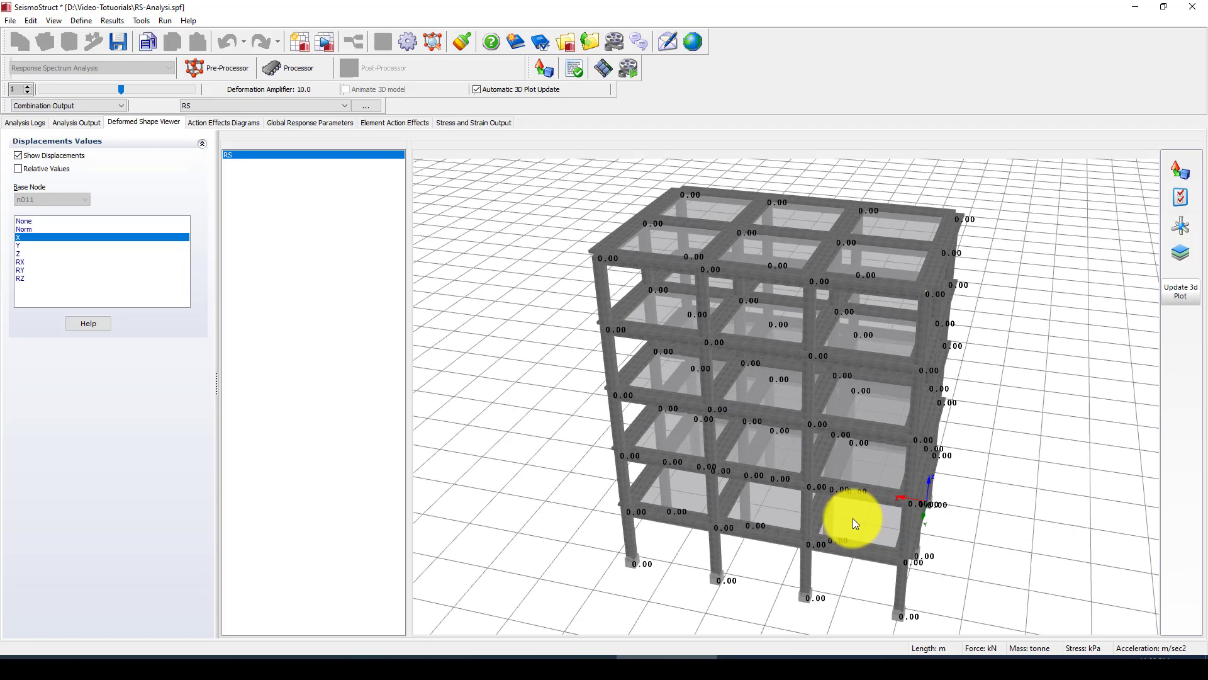
{"action": "scroll", "coordinate": [798, 379], "scroll_direction": "down", "scroll_amount": 3}
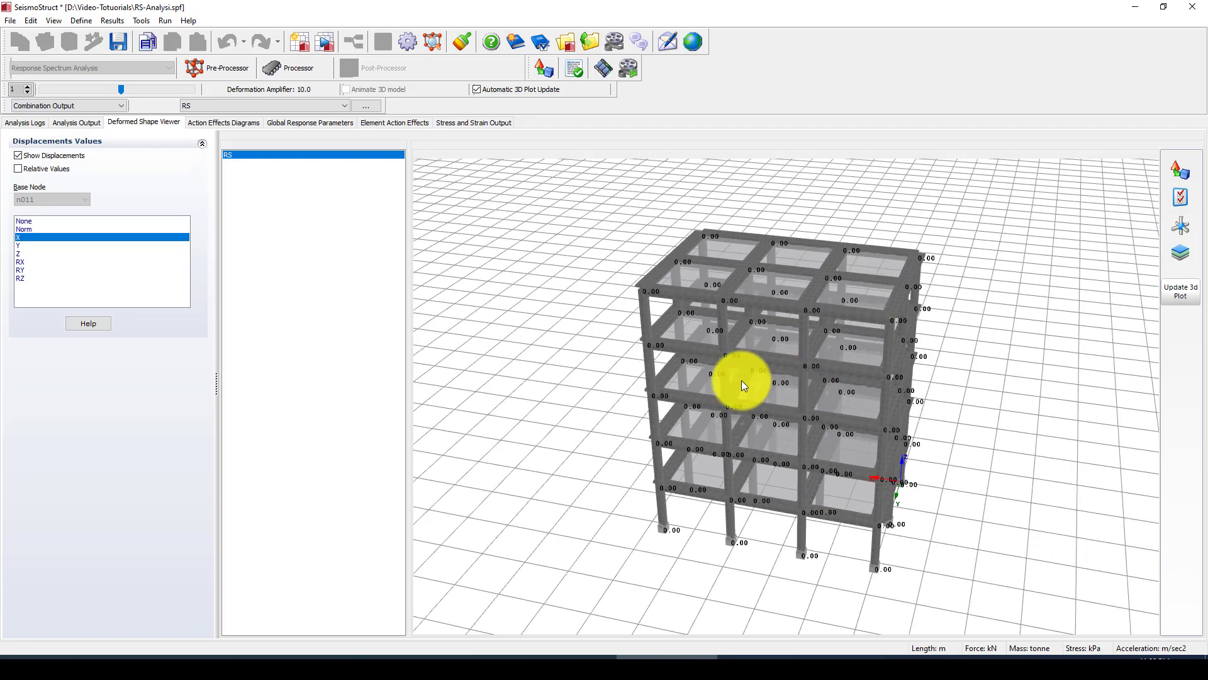
{"action": "left_click", "coordinate": [22, 253]}
{"action": "left_click", "coordinate": [25, 262]}
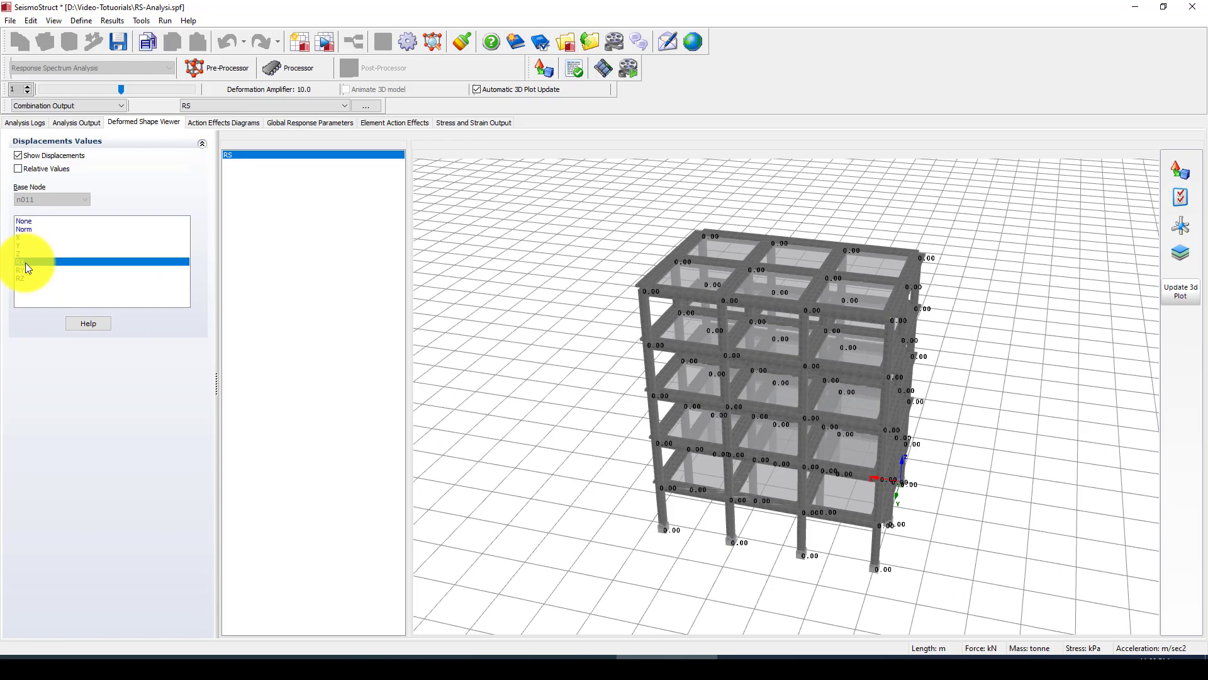
{"action": "left_click", "coordinate": [25, 230]}
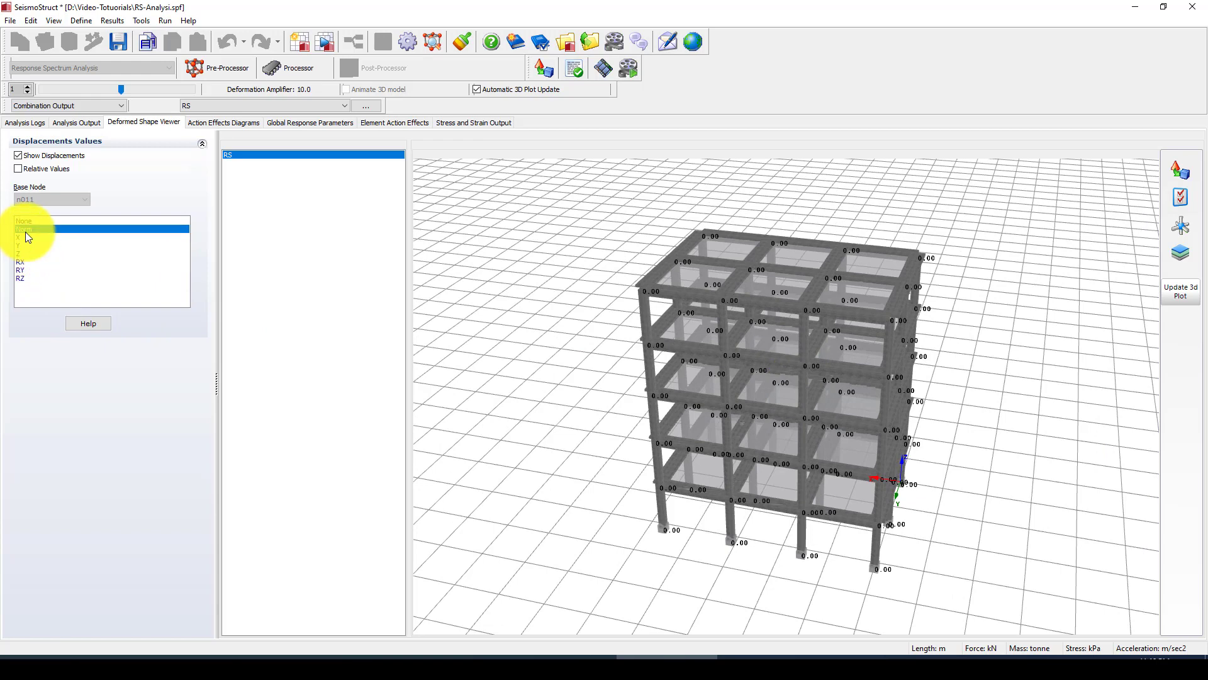
{"action": "left_click", "coordinate": [25, 243]}
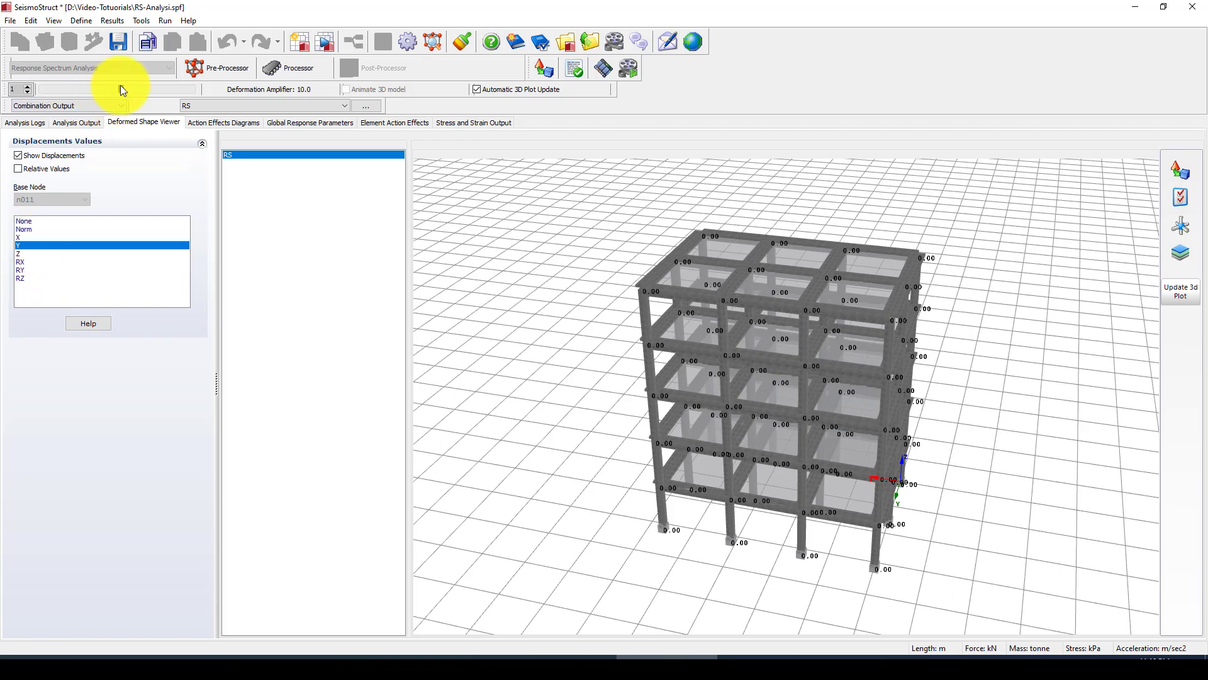
Raise the deformation amplifier to 88.0 and return to the Action Effects Diagrams.
{"action": "left_click_drag", "start_coordinate": [122, 90], "coordinate": [151, 89]}
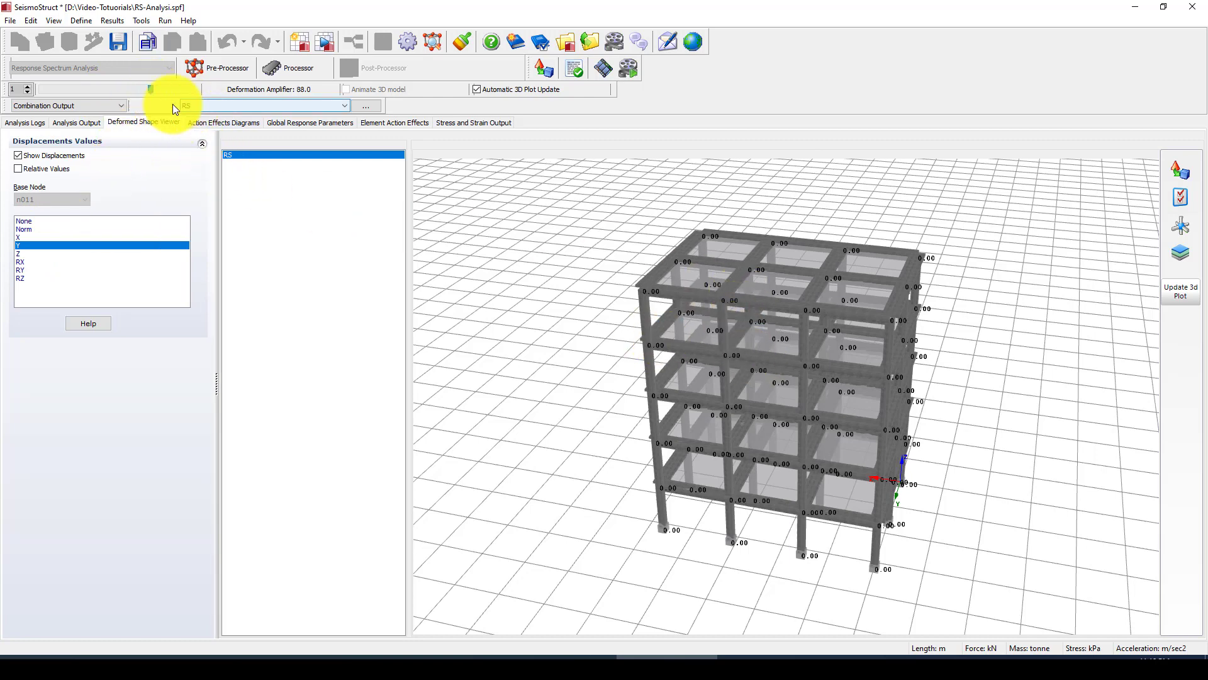
{"action": "left_click", "coordinate": [108, 107]}
{"action": "left_click", "coordinate": [108, 107]}
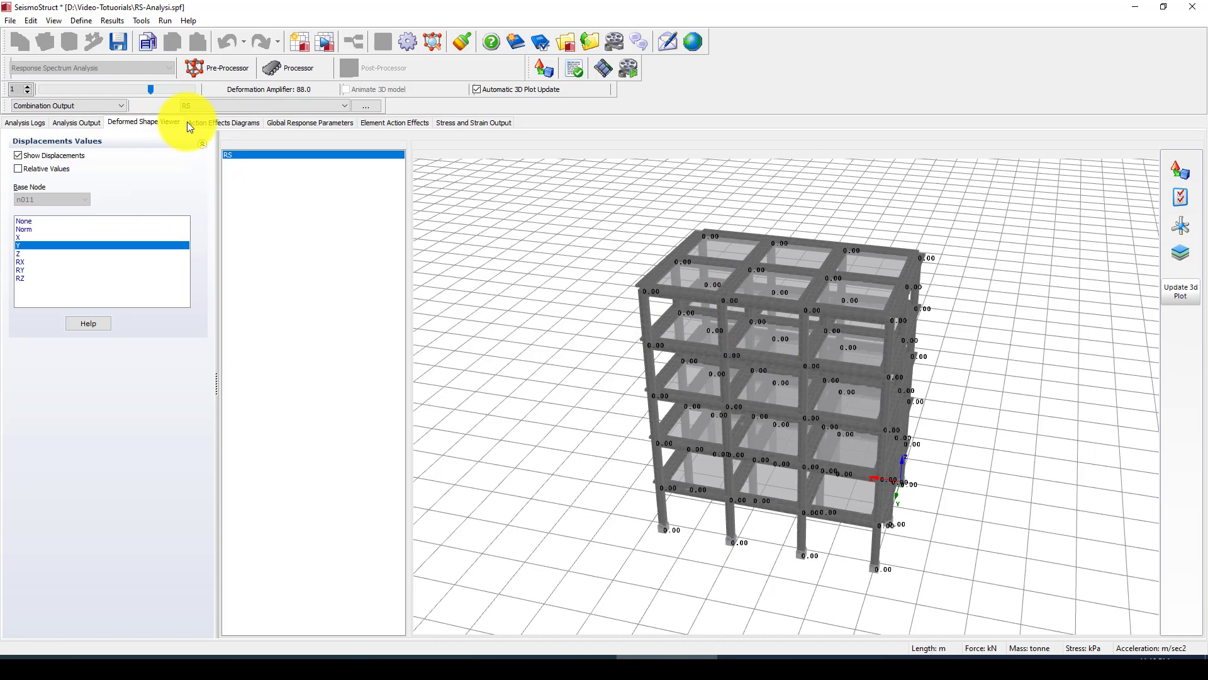
{"action": "left_click", "coordinate": [219, 122]}
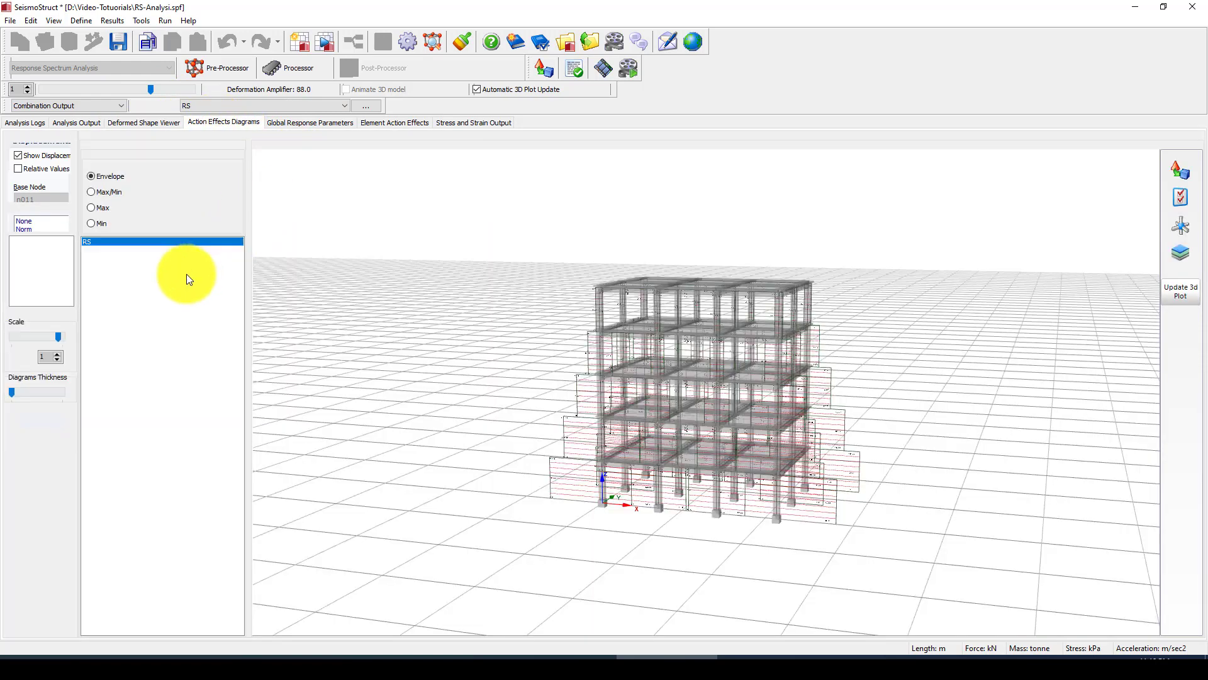
List node n543's structural displacement: X maximum 0.00626976, minimum -0.00626976.
{"action": "left_click", "coordinate": [286, 122]}
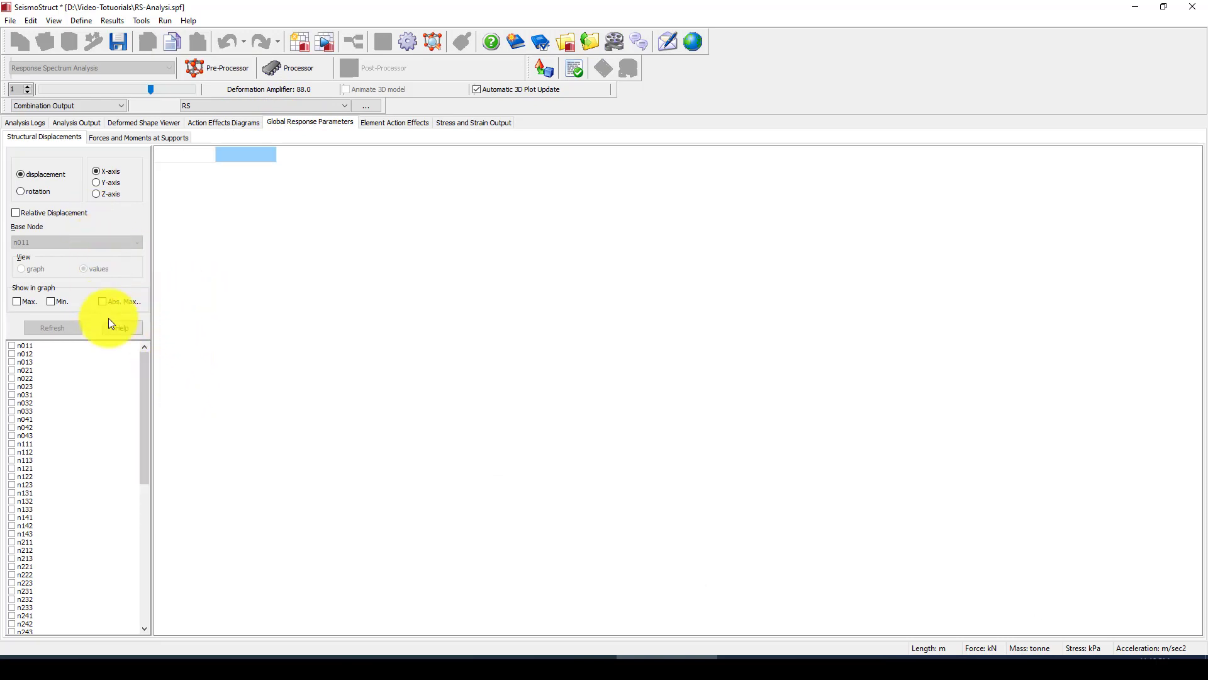
{"action": "left_click_drag", "start_coordinate": [145, 349], "coordinate": [141, 554]}
{"action": "left_click", "coordinate": [11, 624]}
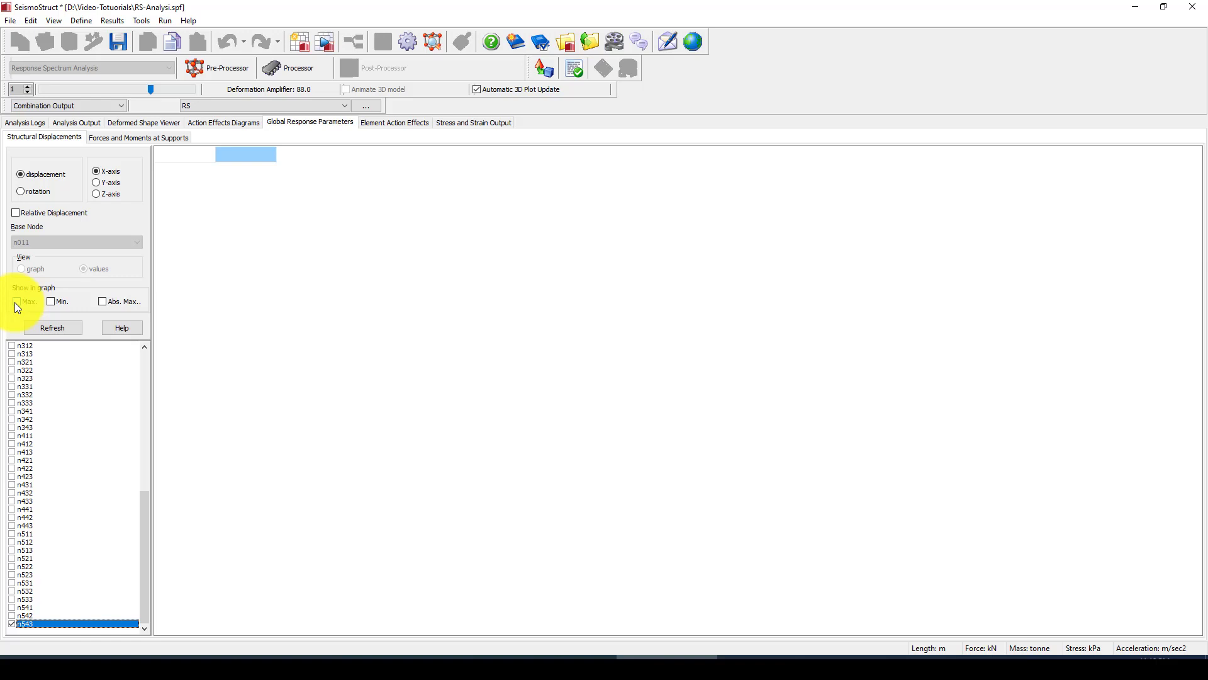
{"action": "left_click", "coordinate": [51, 328]}
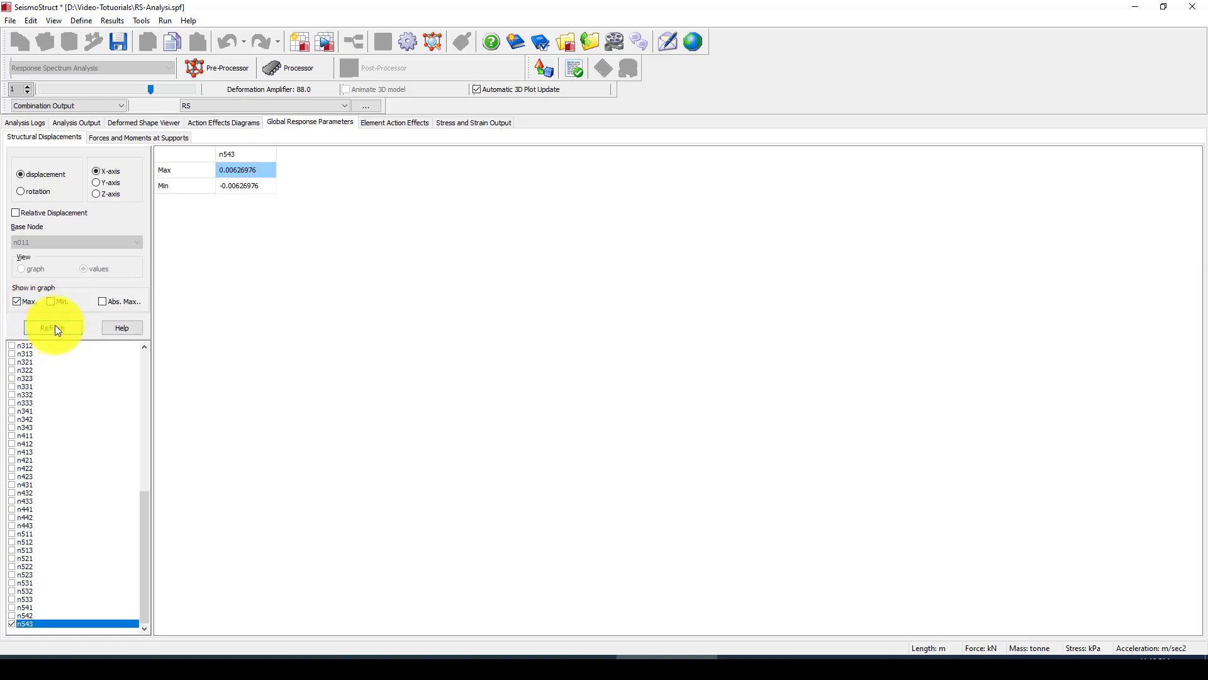
{"action": "left_click_drag", "start_coordinate": [243, 168], "coordinate": [245, 186]}
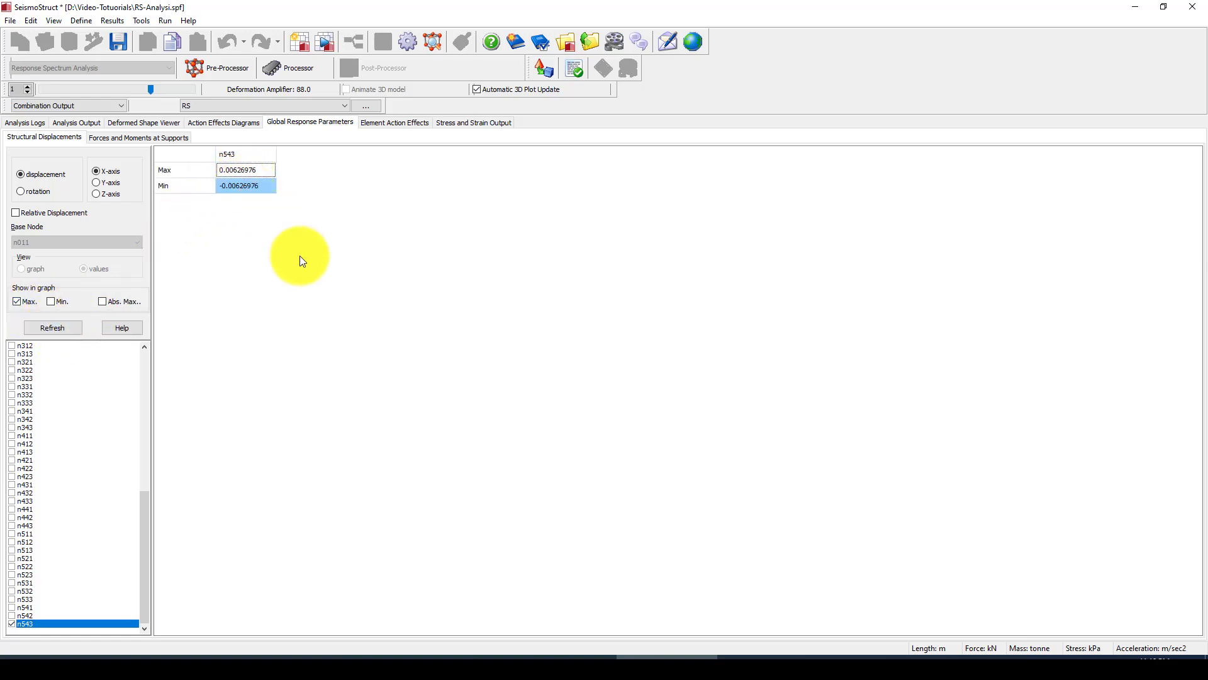
{"action": "left_click", "coordinate": [258, 186]}
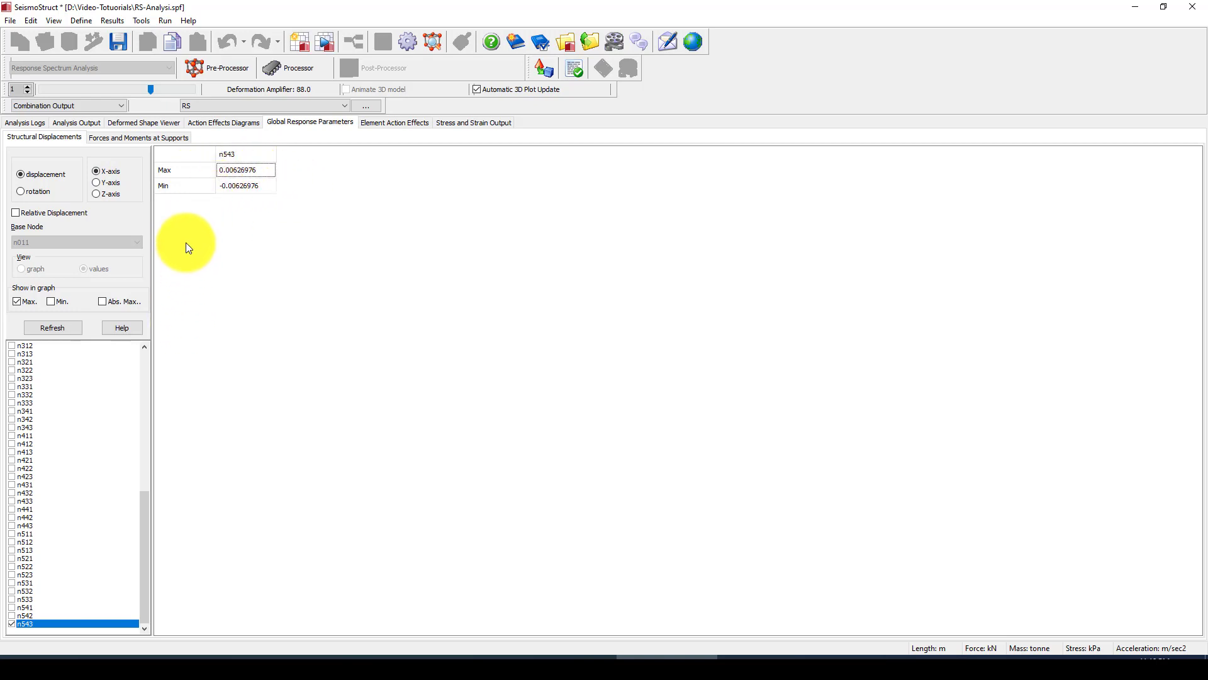
List element bmx232's chord rotation, axial deformation and torsional rotation Max and Min.
{"action": "left_click", "coordinate": [384, 124]}
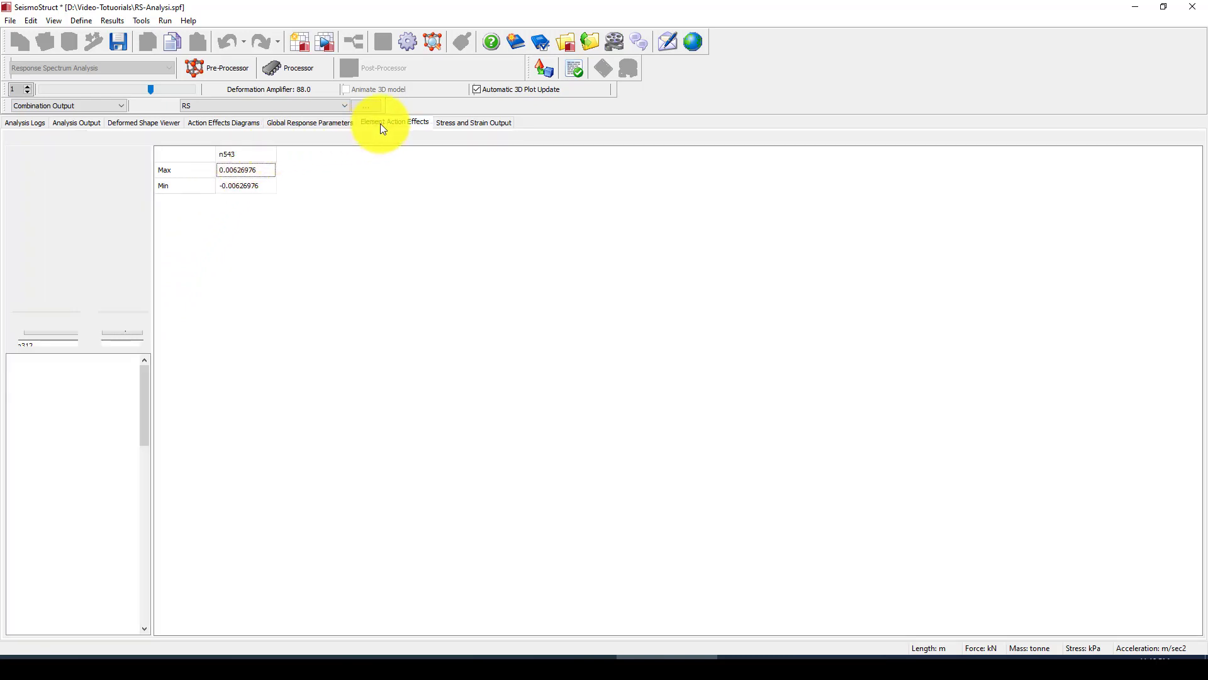
{"action": "scroll", "coordinate": [55, 429], "scroll_direction": "down", "scroll_amount": 4}
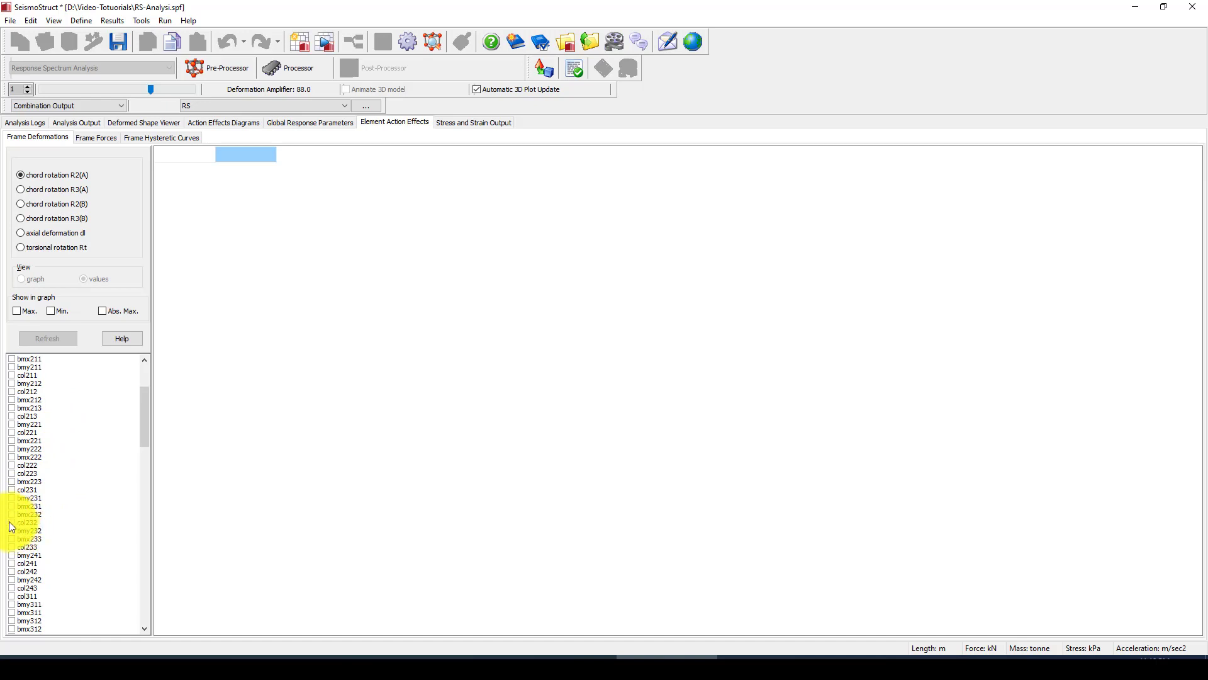
{"action": "left_click", "coordinate": [12, 514]}
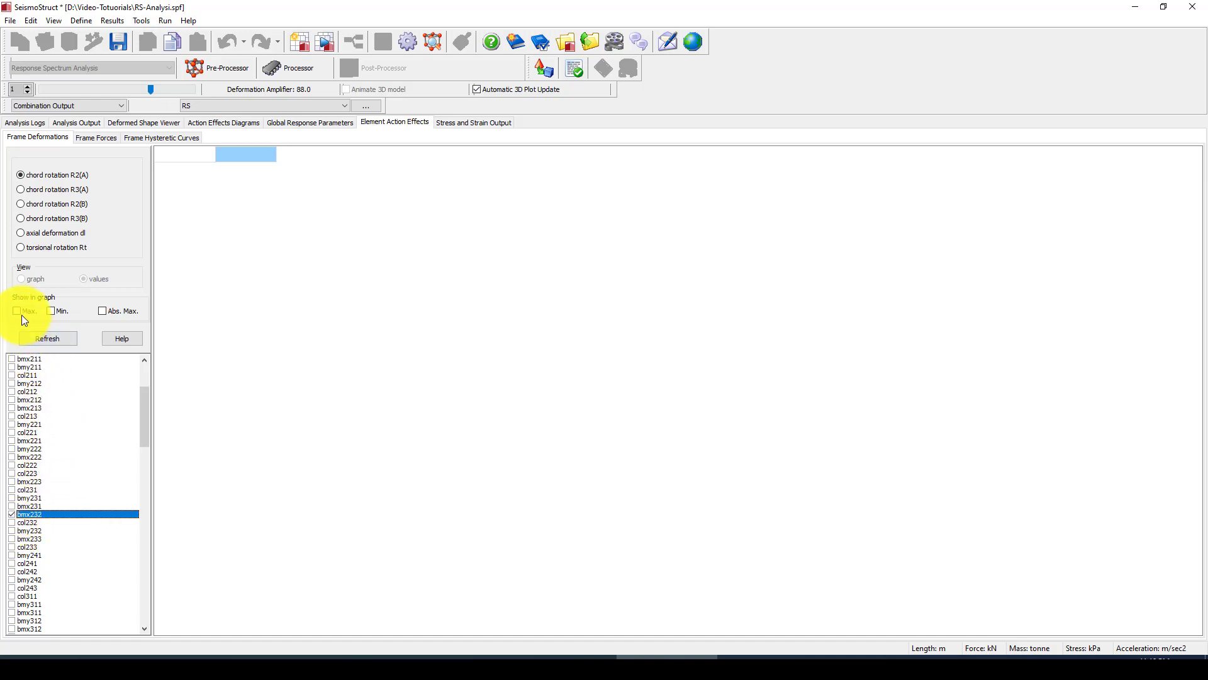
{"action": "left_click", "coordinate": [50, 334]}
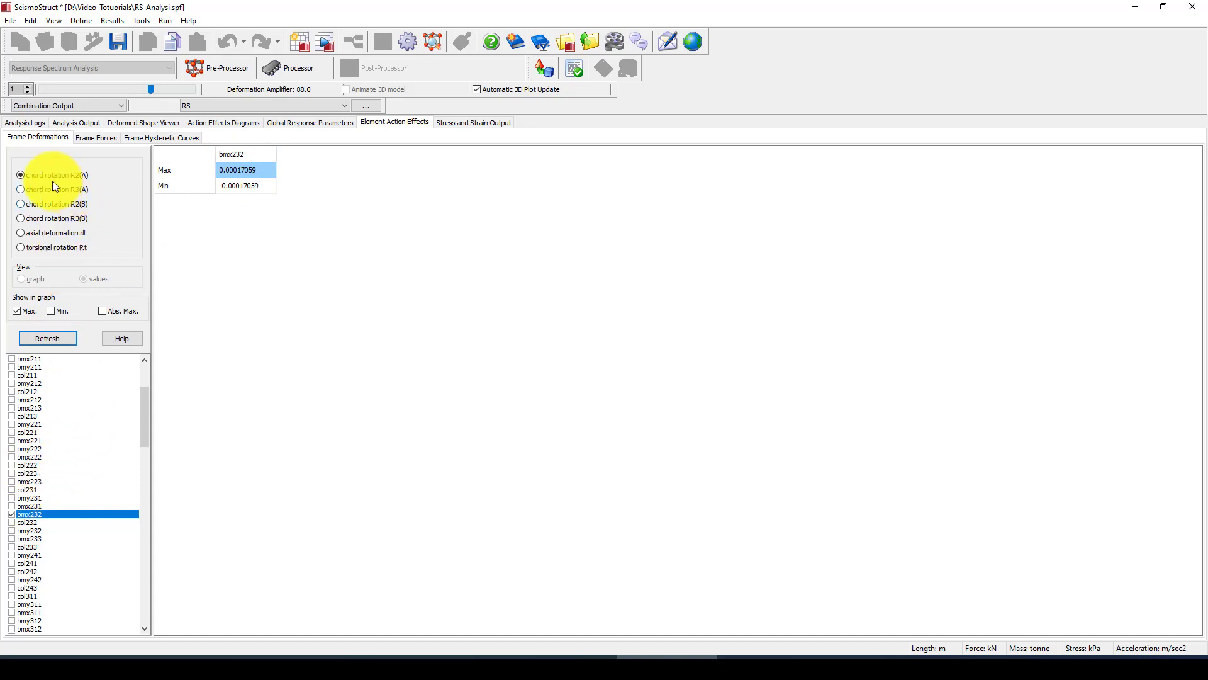
{"action": "left_click", "coordinate": [18, 232]}
{"action": "left_click", "coordinate": [45, 342]}
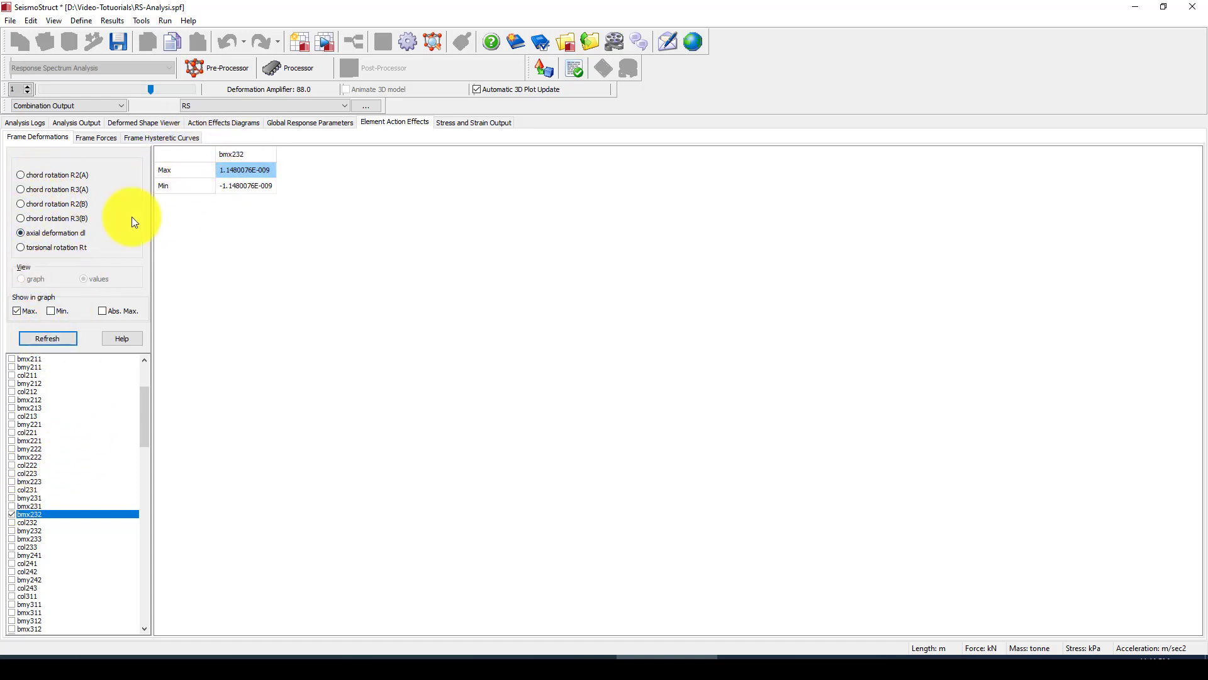
{"action": "left_click", "coordinate": [20, 247]}
{"action": "left_click", "coordinate": [42, 338]}
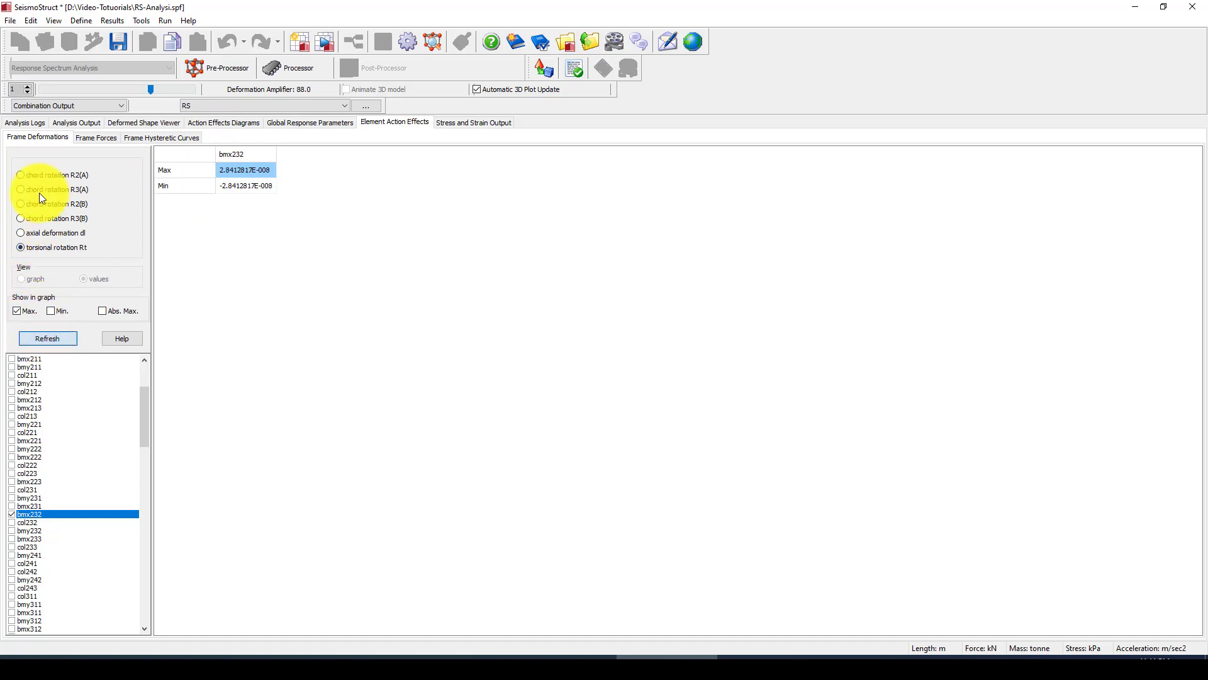
List column col142's frame forces, M2(A) max 55.14181 and min -55.14181.
{"action": "left_click", "coordinate": [95, 138]}
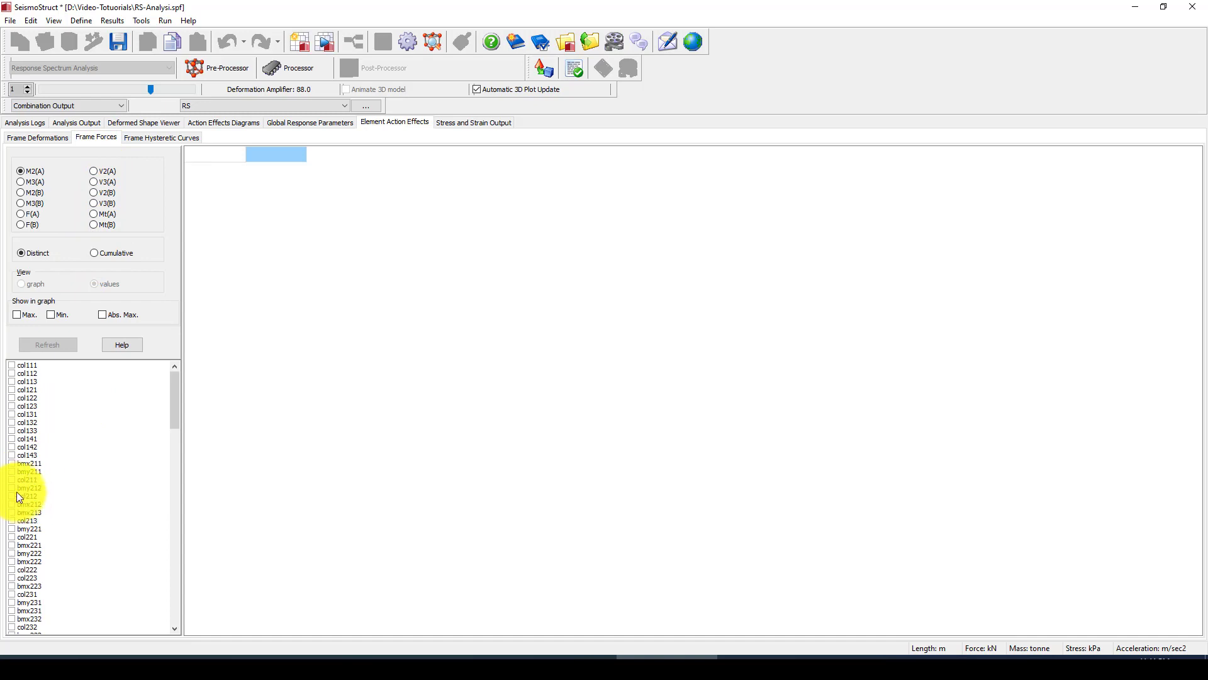
{"action": "left_click", "coordinate": [11, 447]}
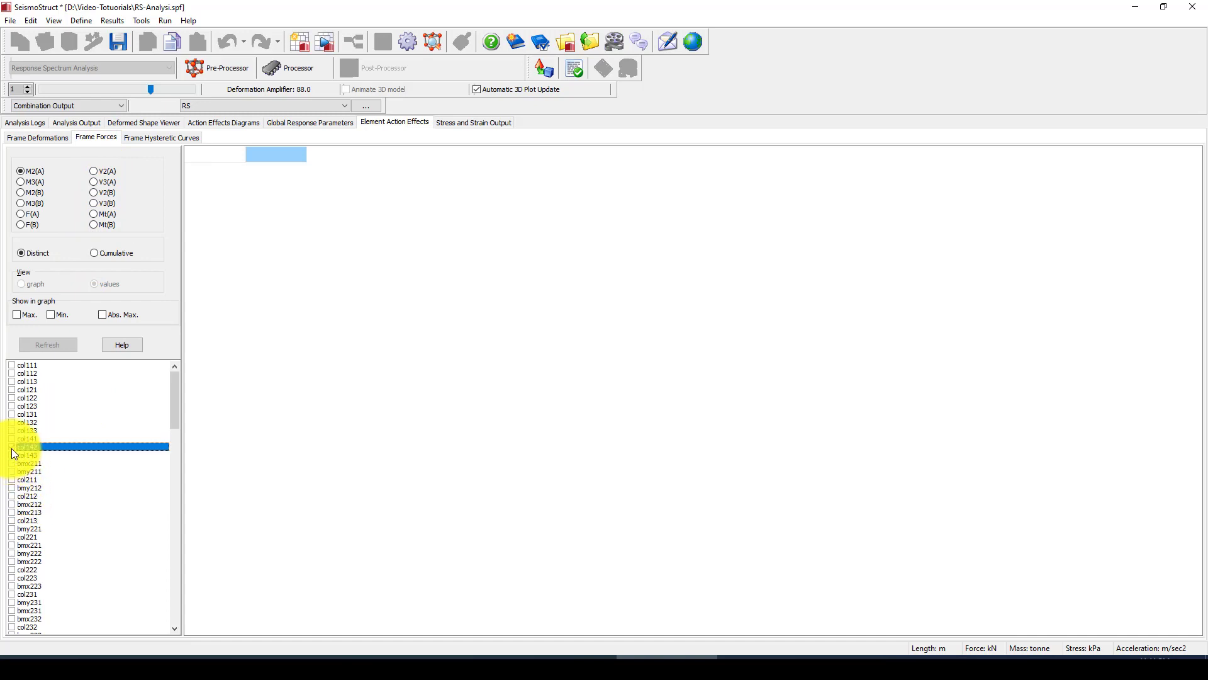
{"action": "left_click", "coordinate": [35, 346]}
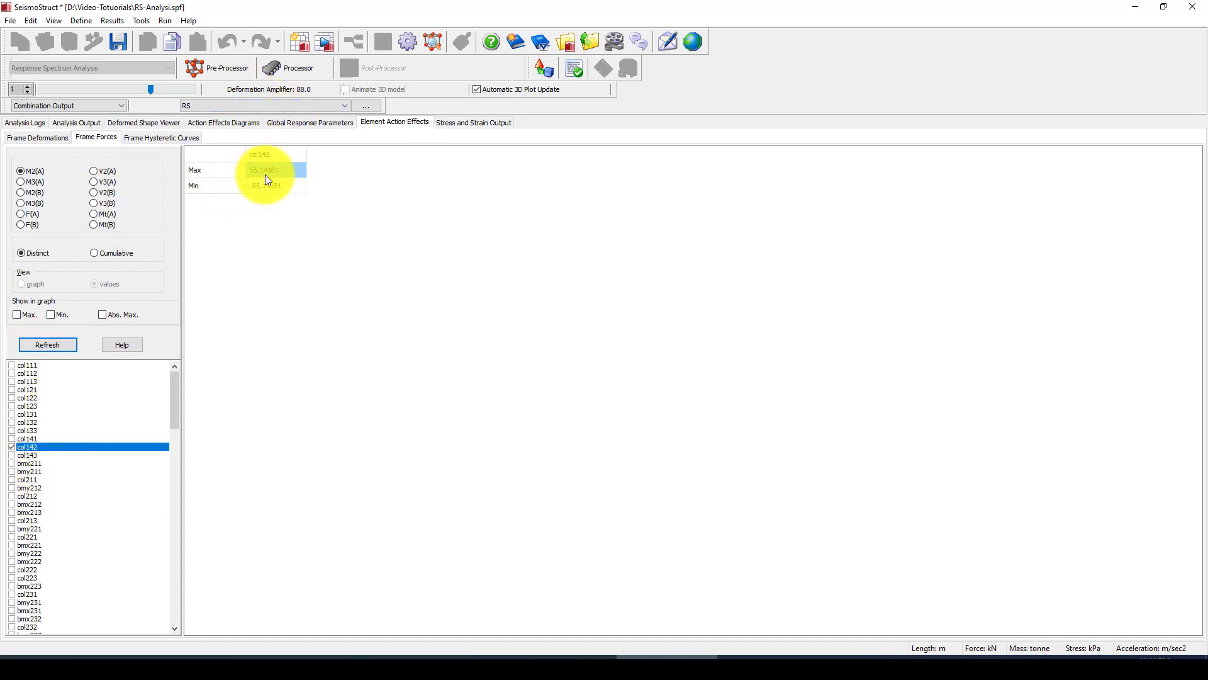
Plot beam bmx212's frame hysteretic curve with its maximum labelled on the graph.
{"action": "left_click", "coordinate": [157, 136]}
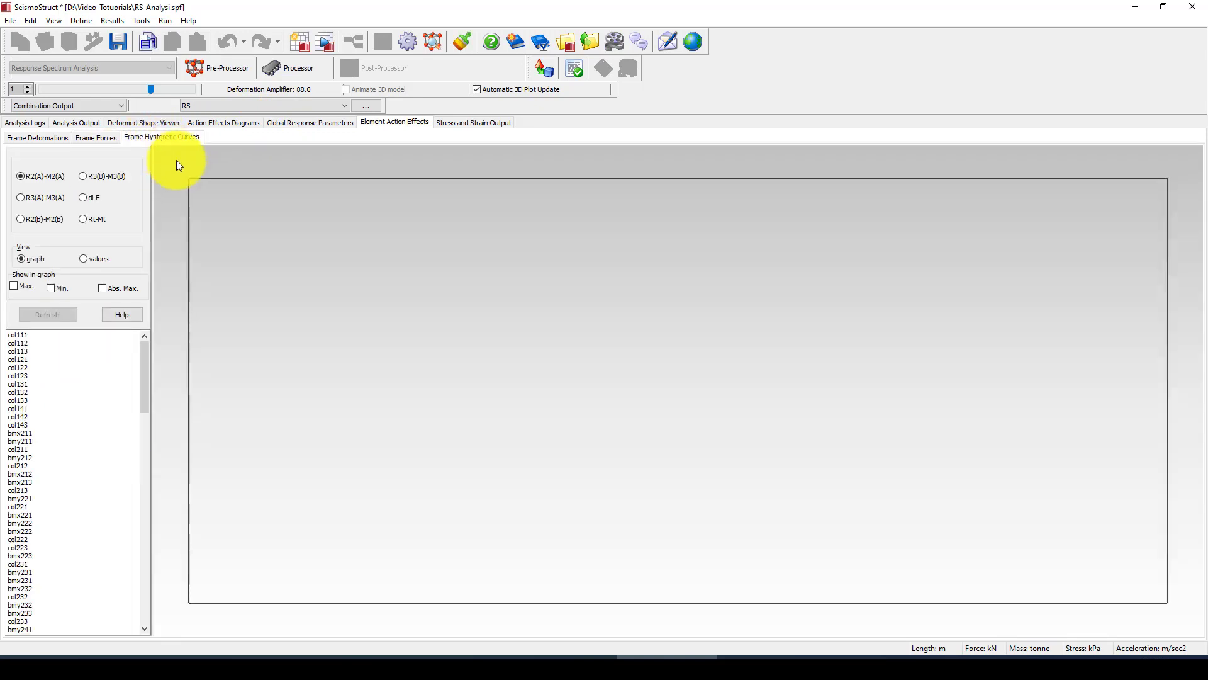
{"action": "left_click", "coordinate": [137, 368]}
{"action": "left_click", "coordinate": [137, 407]}
{"action": "scroll", "coordinate": [141, 390], "scroll_direction": "down", "scroll_amount": 2}
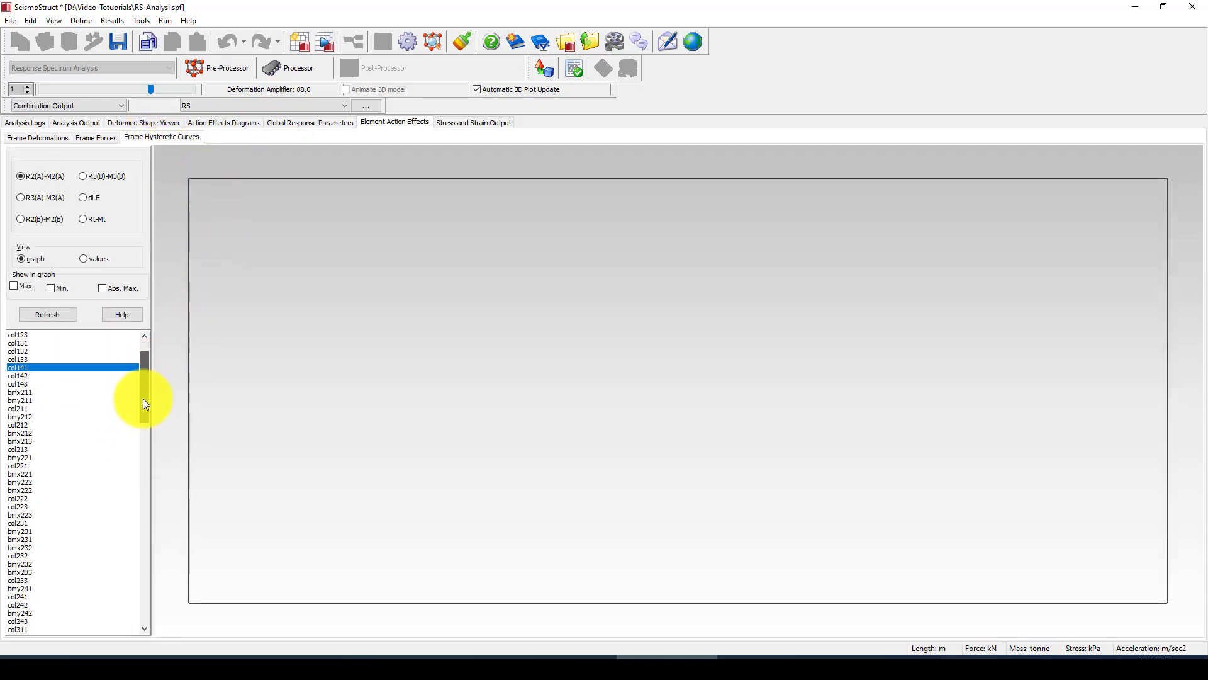
{"action": "left_click", "coordinate": [12, 434]}
{"action": "left_click", "coordinate": [49, 314]}
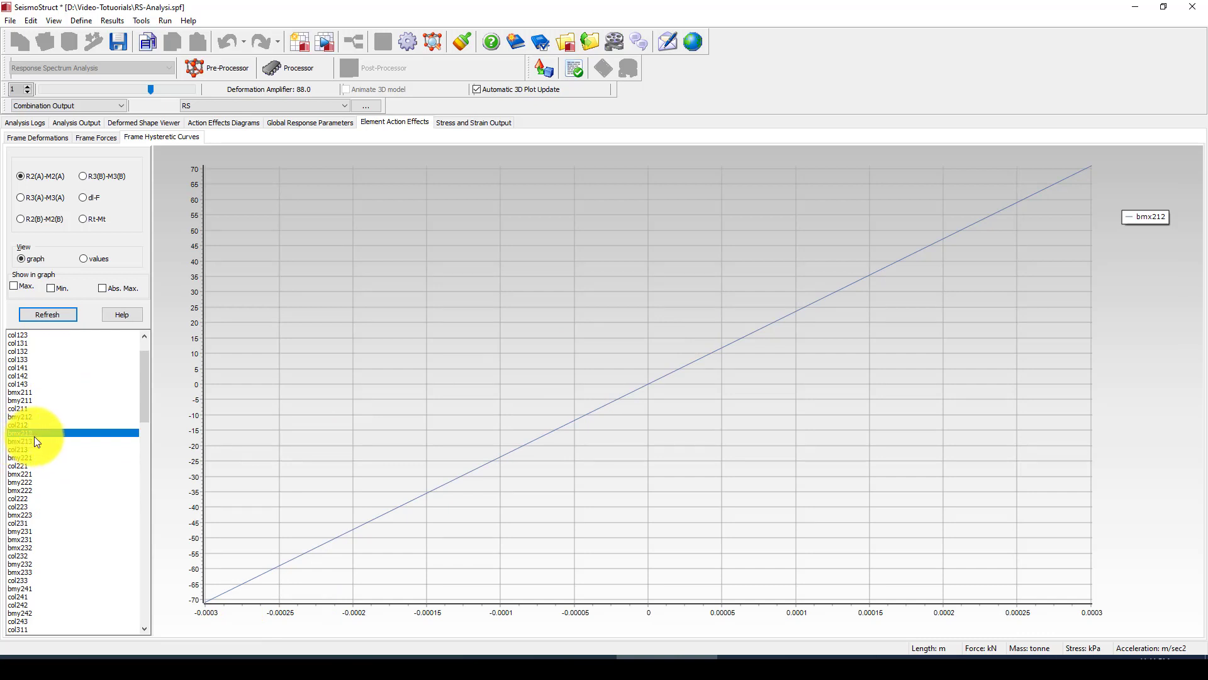
{"action": "left_click", "coordinate": [14, 285]}
{"action": "left_click", "coordinate": [56, 318]}
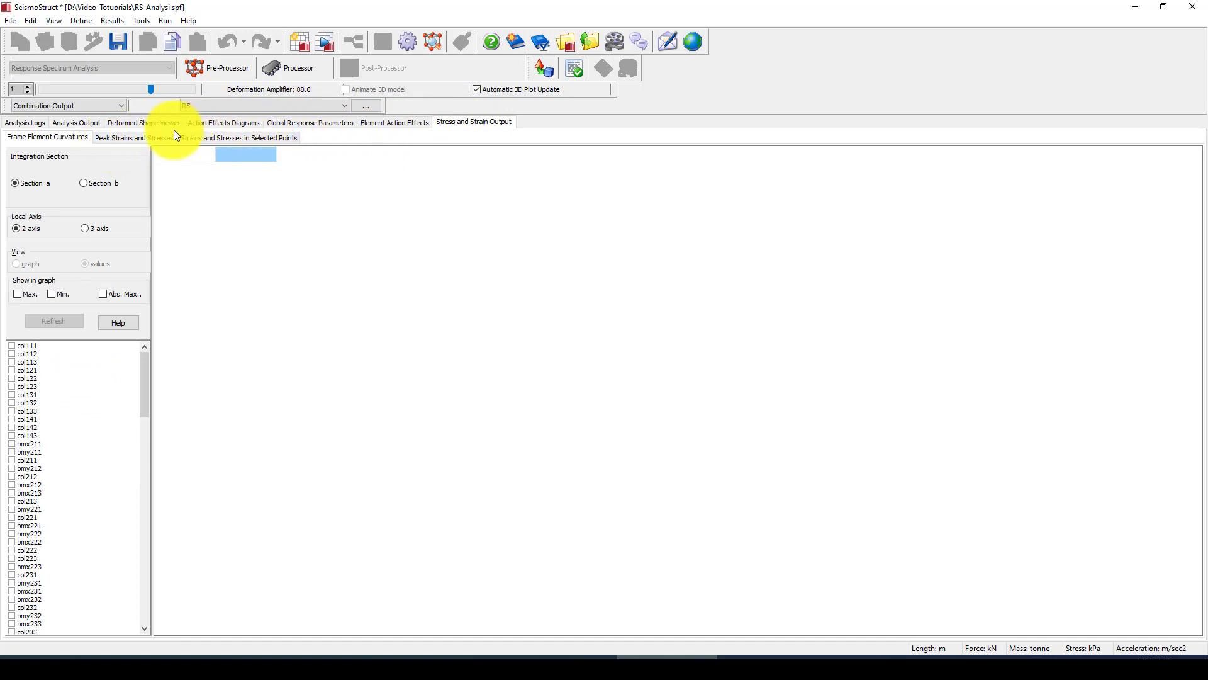
Browse the result pages through to the Stress and Strain Output.
{"action": "left_click", "coordinate": [88, 124]}
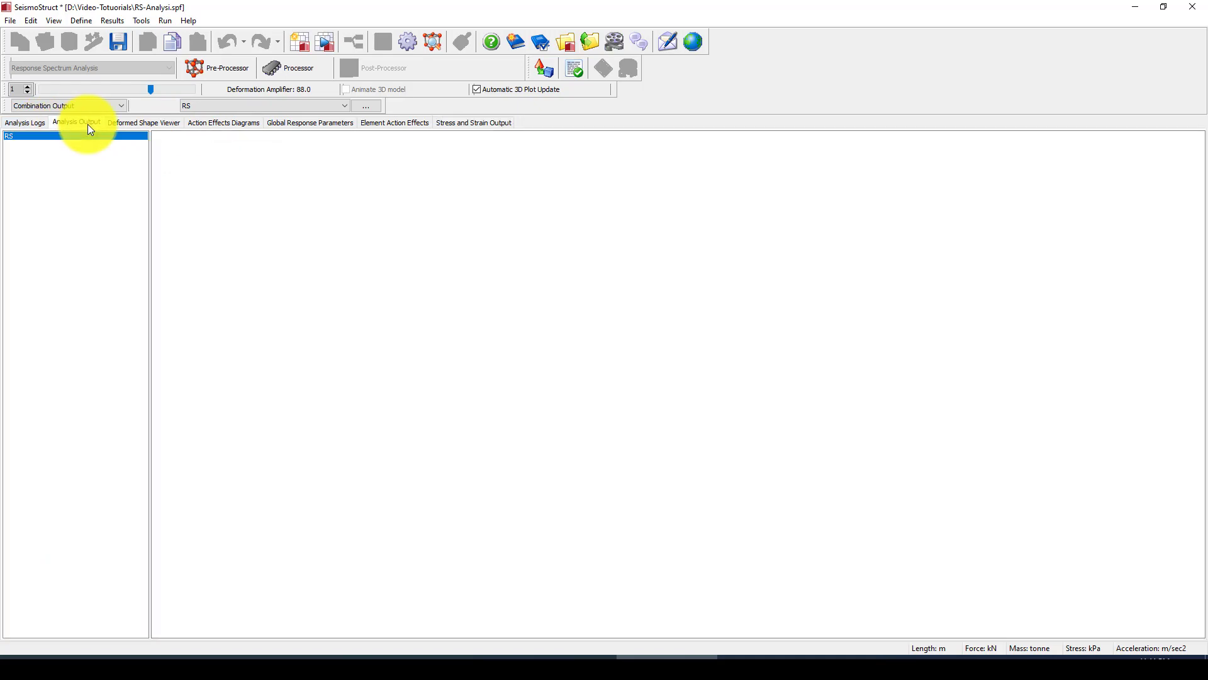
{"action": "left_click", "coordinate": [154, 123]}
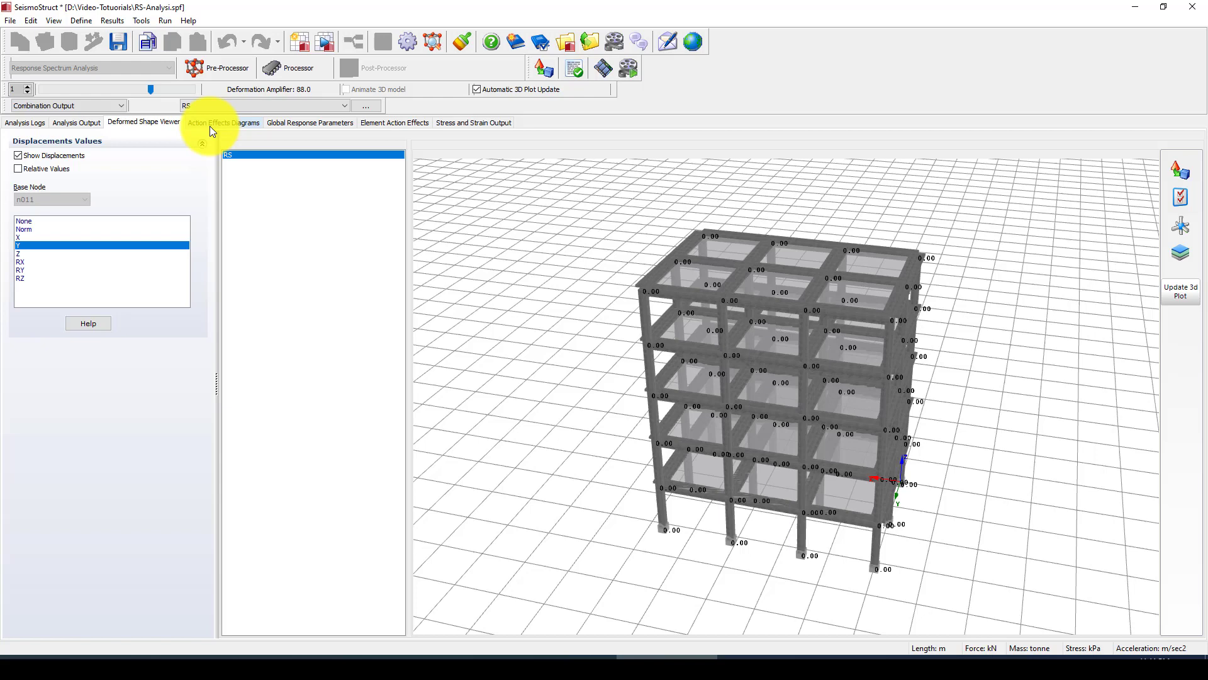
{"action": "left_click", "coordinate": [217, 123]}
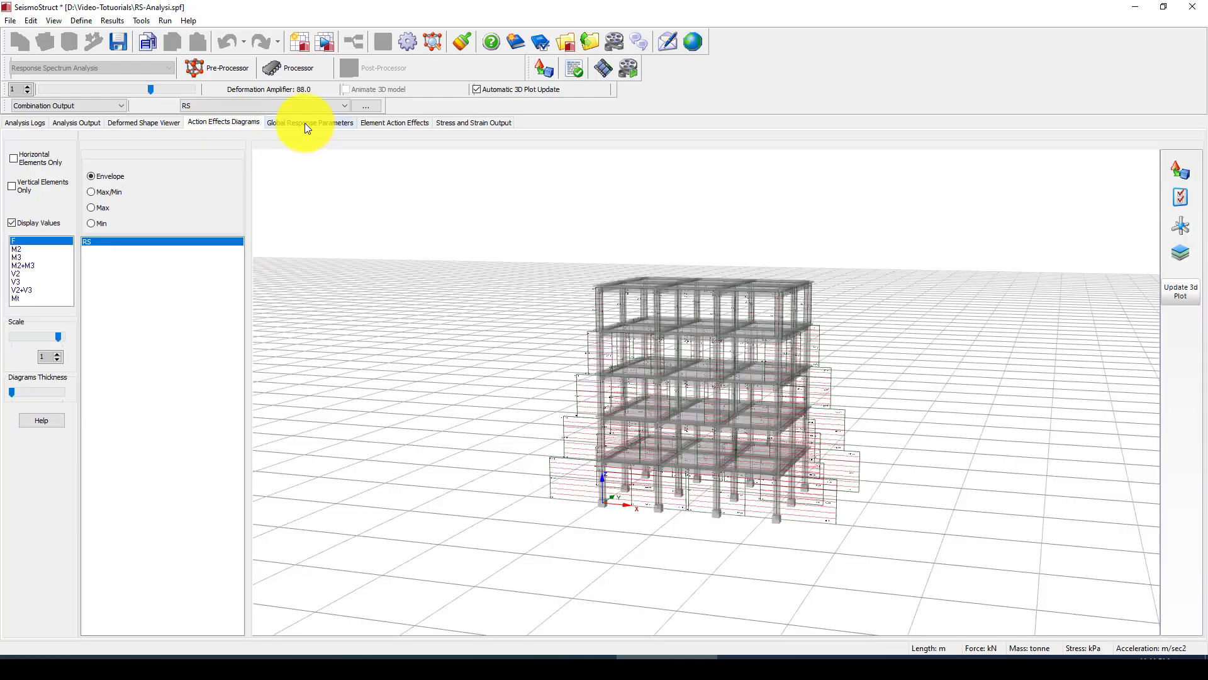
{"action": "left_click", "coordinate": [305, 122]}
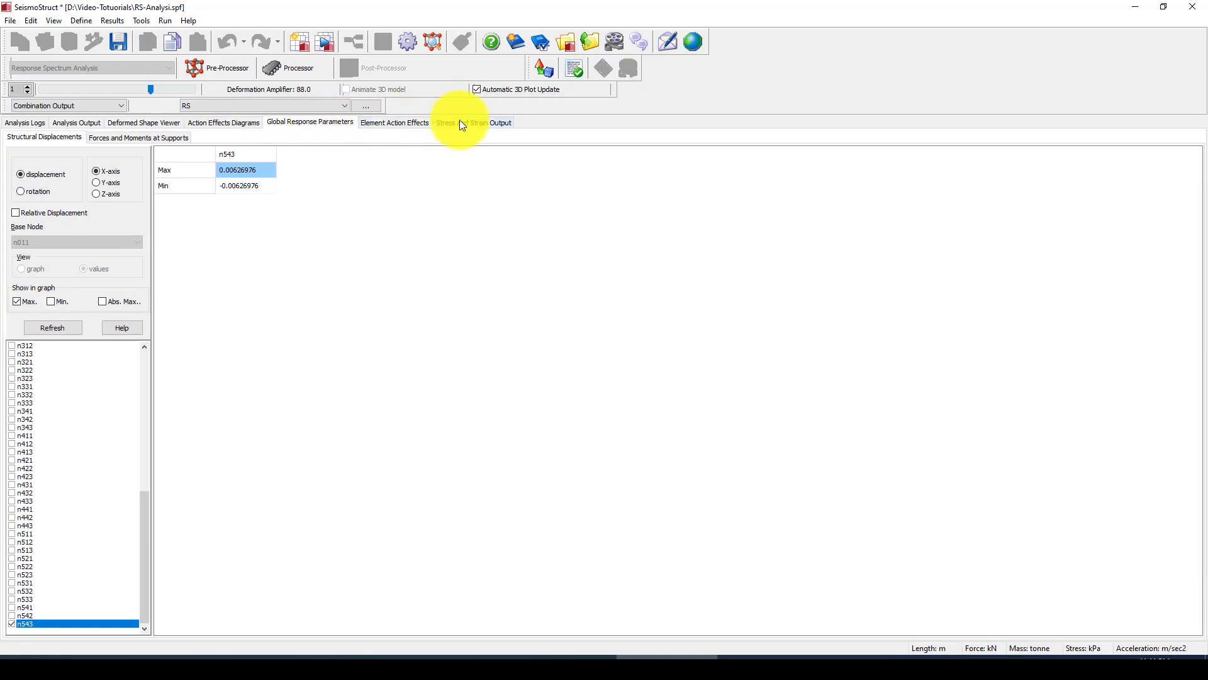
{"action": "left_click", "coordinate": [464, 122]}
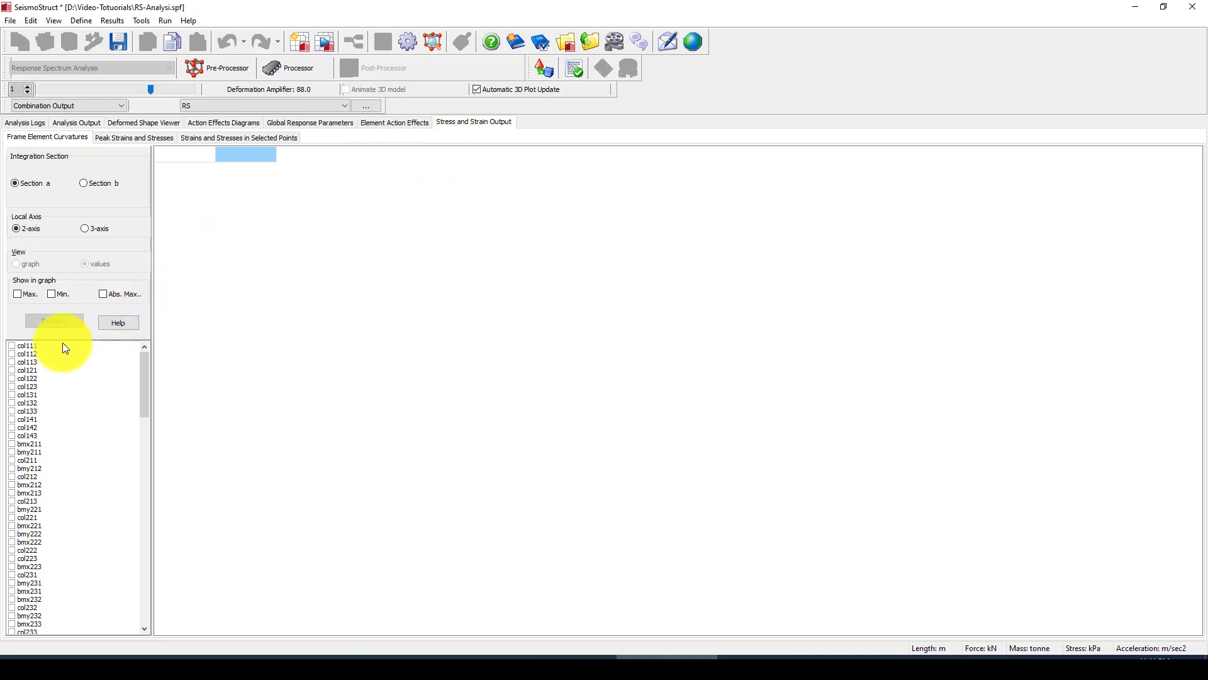
Show beam bmx423's section b curvature: max 0.00018605, min -0.00018605.
{"action": "left_click", "coordinate": [16, 293]}
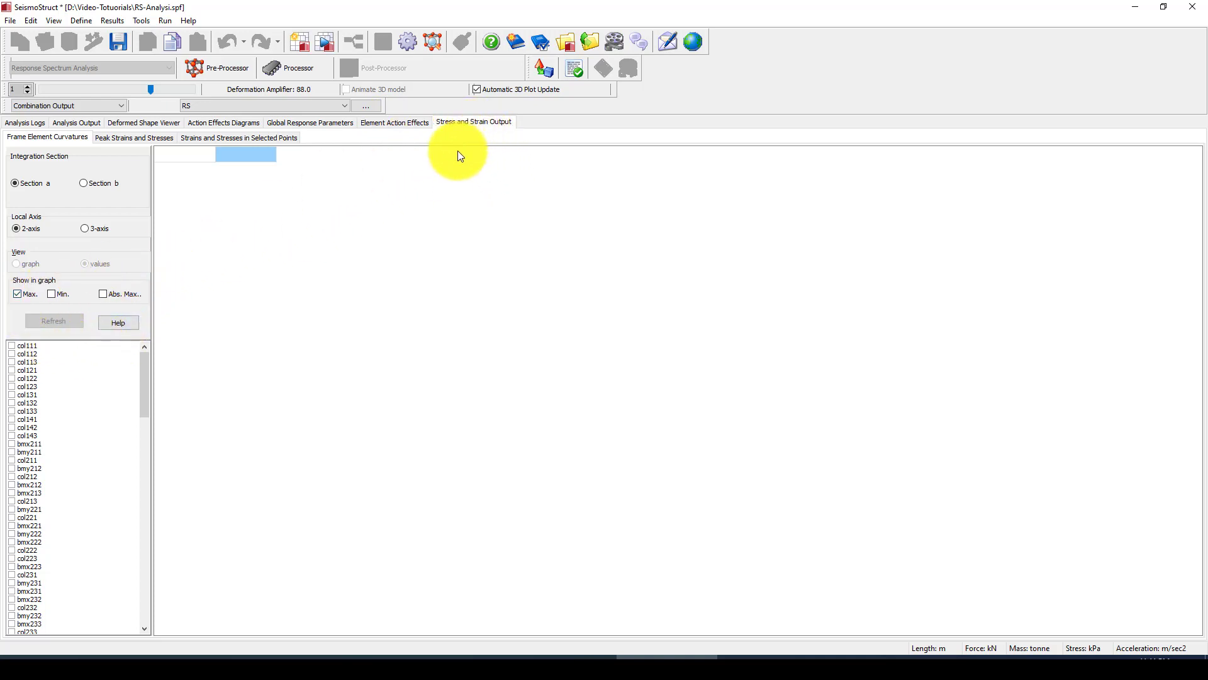
{"action": "scroll", "coordinate": [101, 434], "scroll_direction": "down", "scroll_amount": 20}
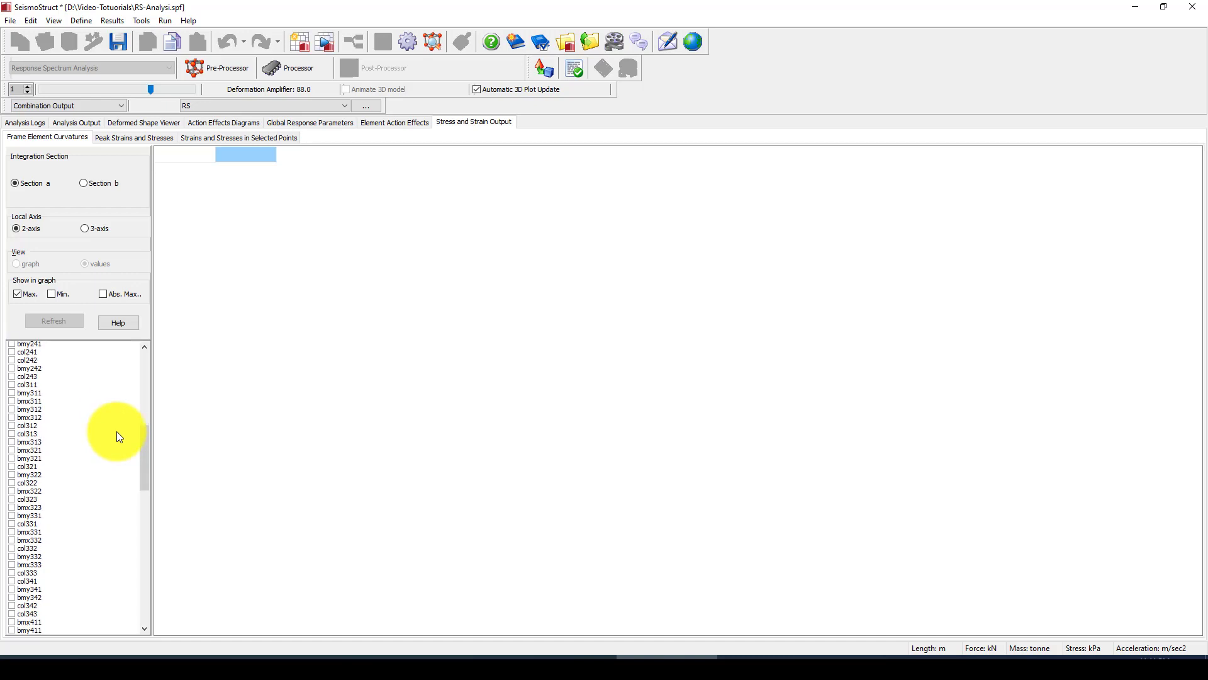
{"action": "scroll", "coordinate": [115, 430], "scroll_direction": "down", "scroll_amount": 15}
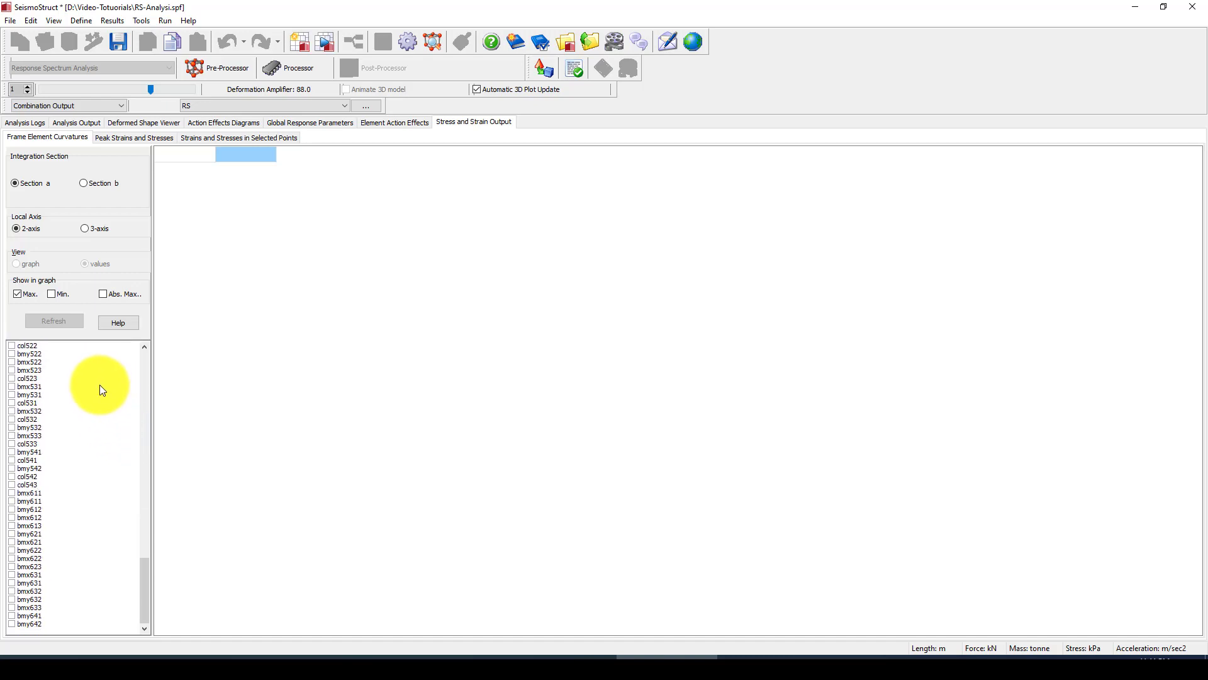
{"action": "scroll", "coordinate": [94, 401], "scroll_direction": "up", "scroll_amount": 10}
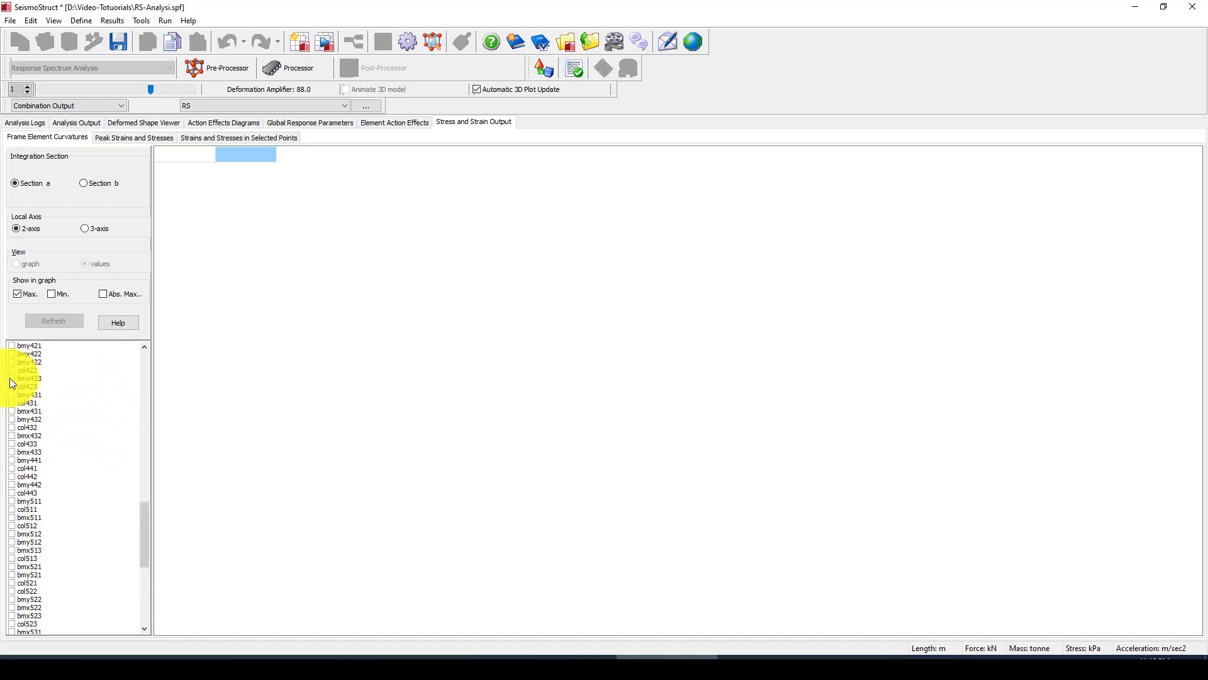
{"action": "left_click", "coordinate": [12, 378]}
{"action": "left_click", "coordinate": [70, 323]}
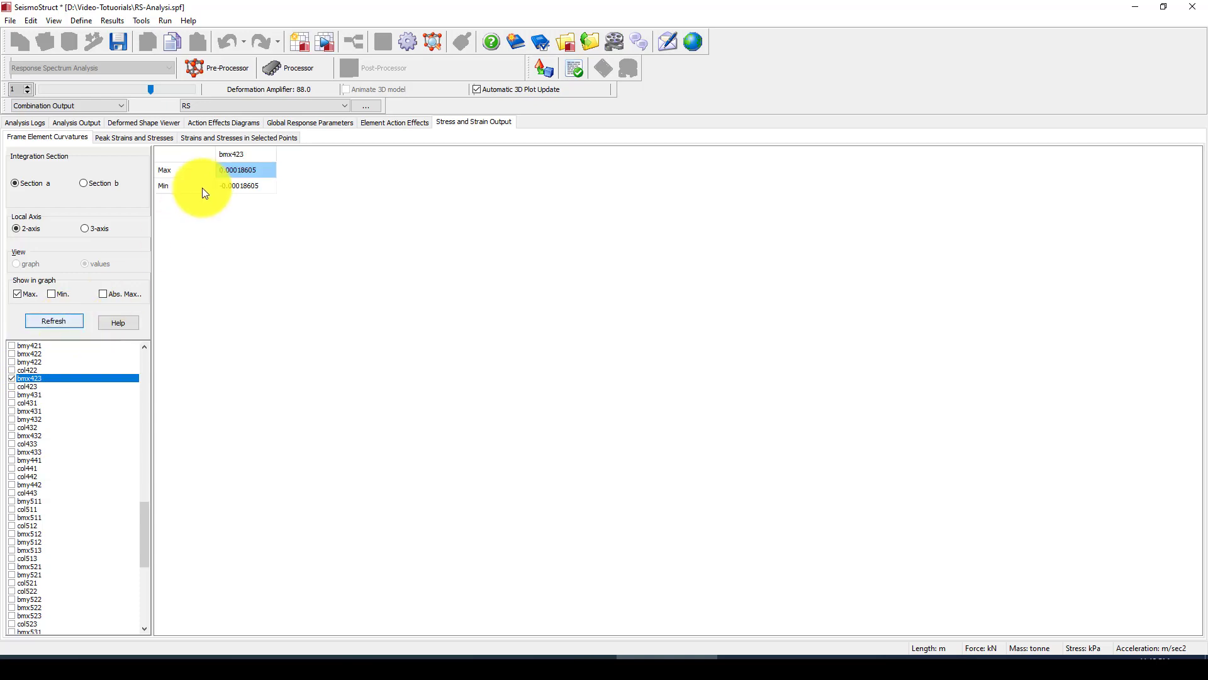
{"action": "left_click_drag", "start_coordinate": [238, 172], "coordinate": [244, 184]}
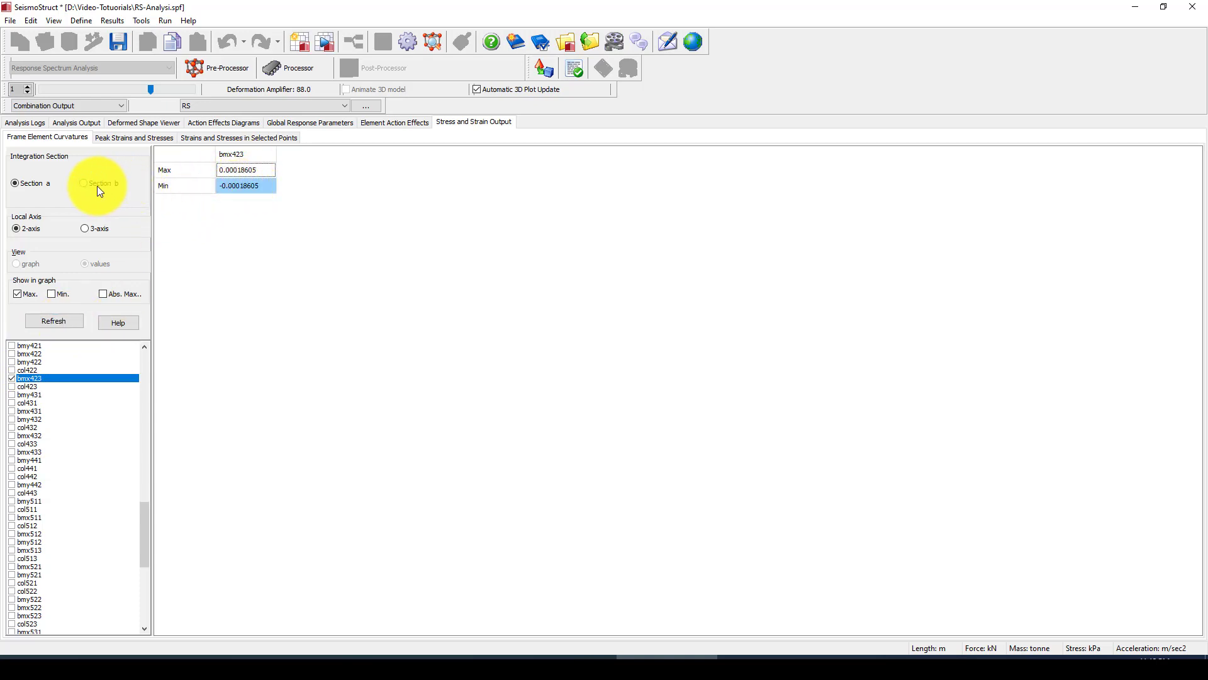
{"action": "left_click", "coordinate": [56, 319]}
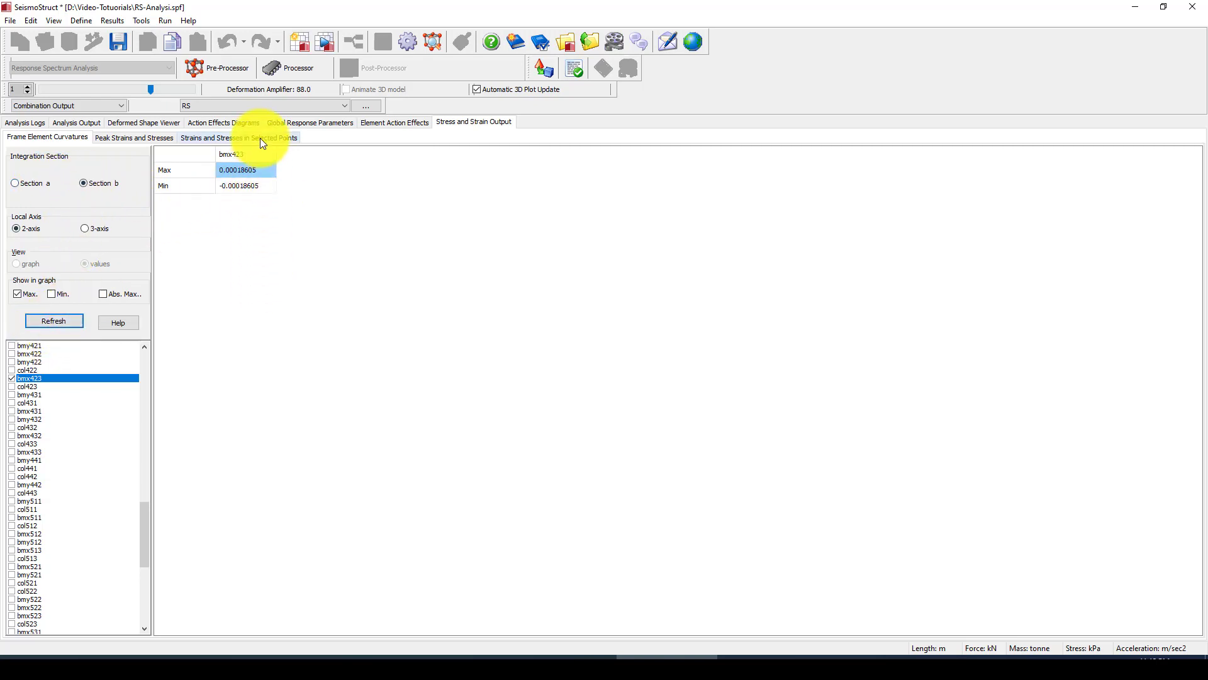
Tabulate col122's long_rein peak strains and stresses, e.g. min strain 0.00021093.
{"action": "left_click", "coordinate": [247, 107]}
{"action": "left_click", "coordinate": [133, 138]}
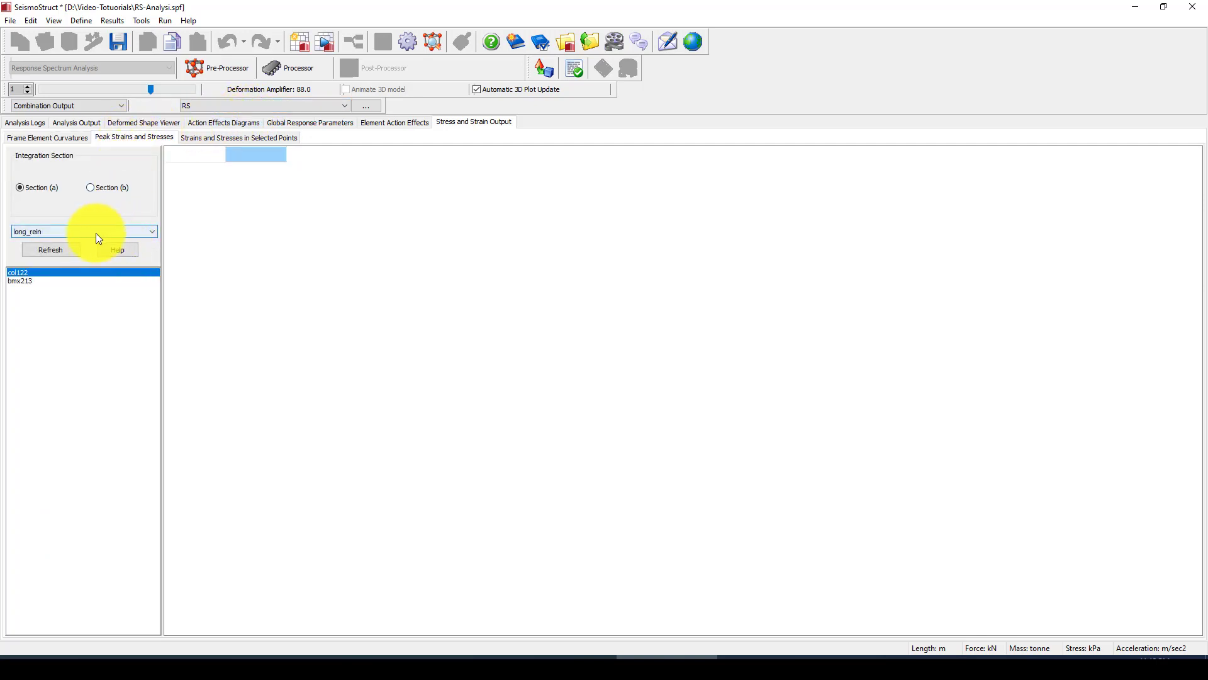
{"action": "left_click", "coordinate": [51, 251]}
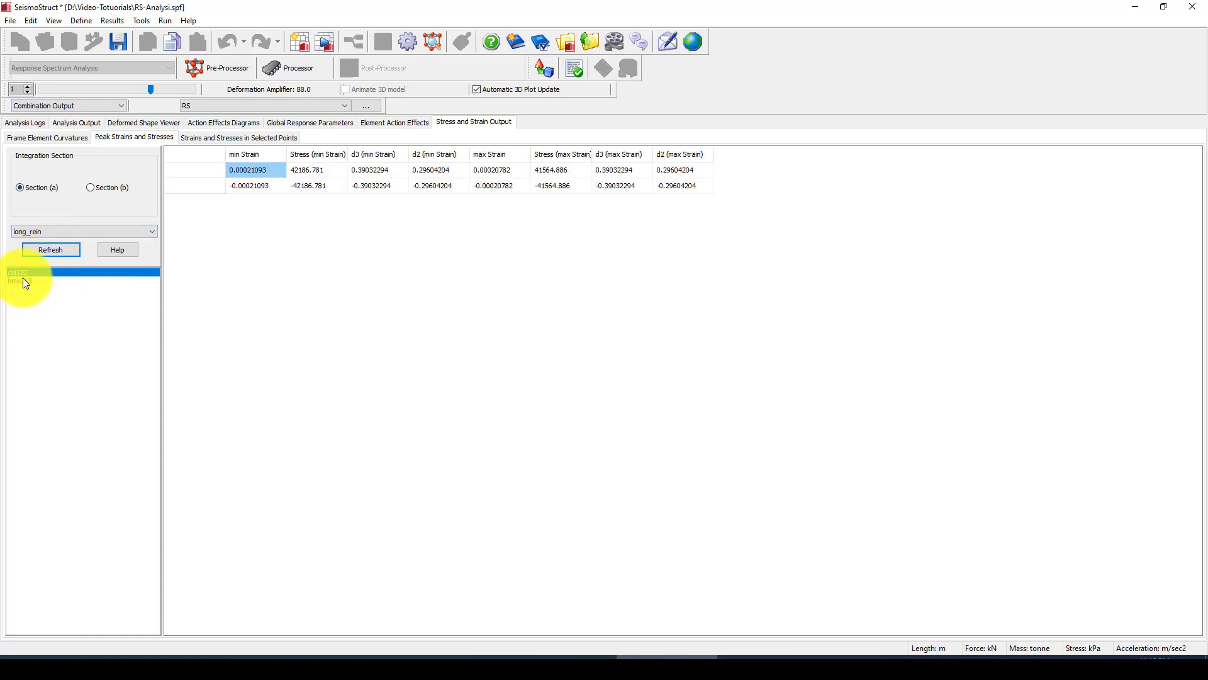
{"action": "left_click_drag", "start_coordinate": [323, 169], "coordinate": [385, 181]}
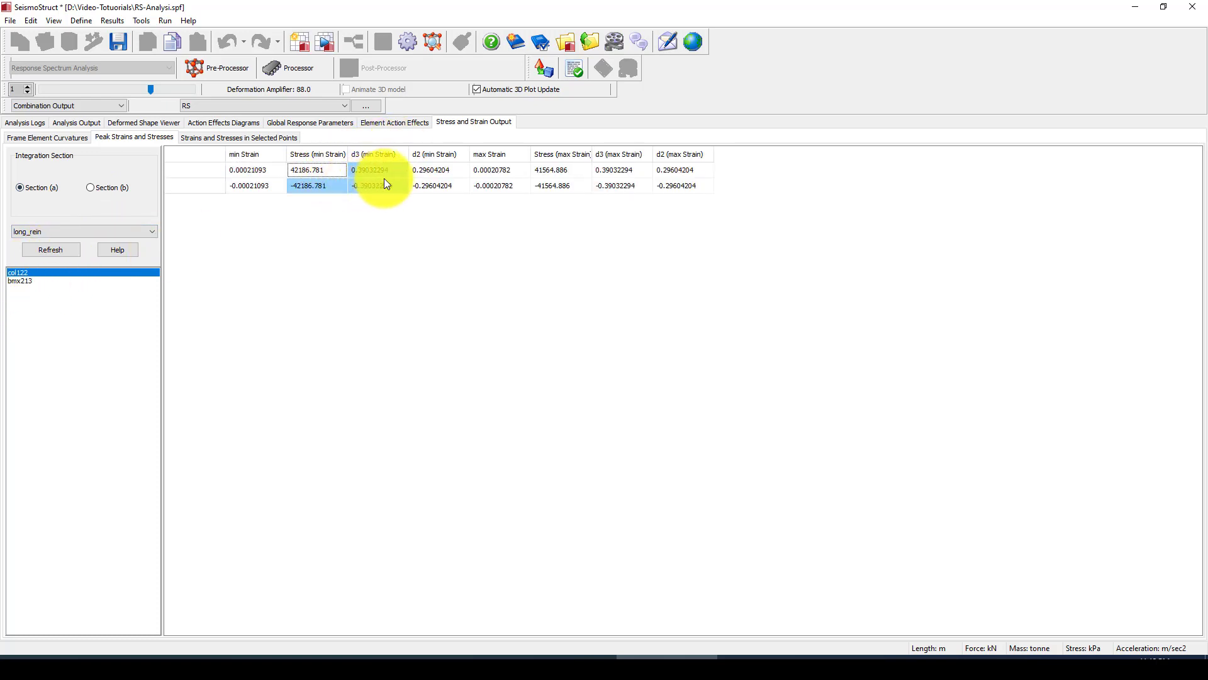
{"action": "left_click_drag", "start_coordinate": [513, 182], "coordinate": [664, 186]}
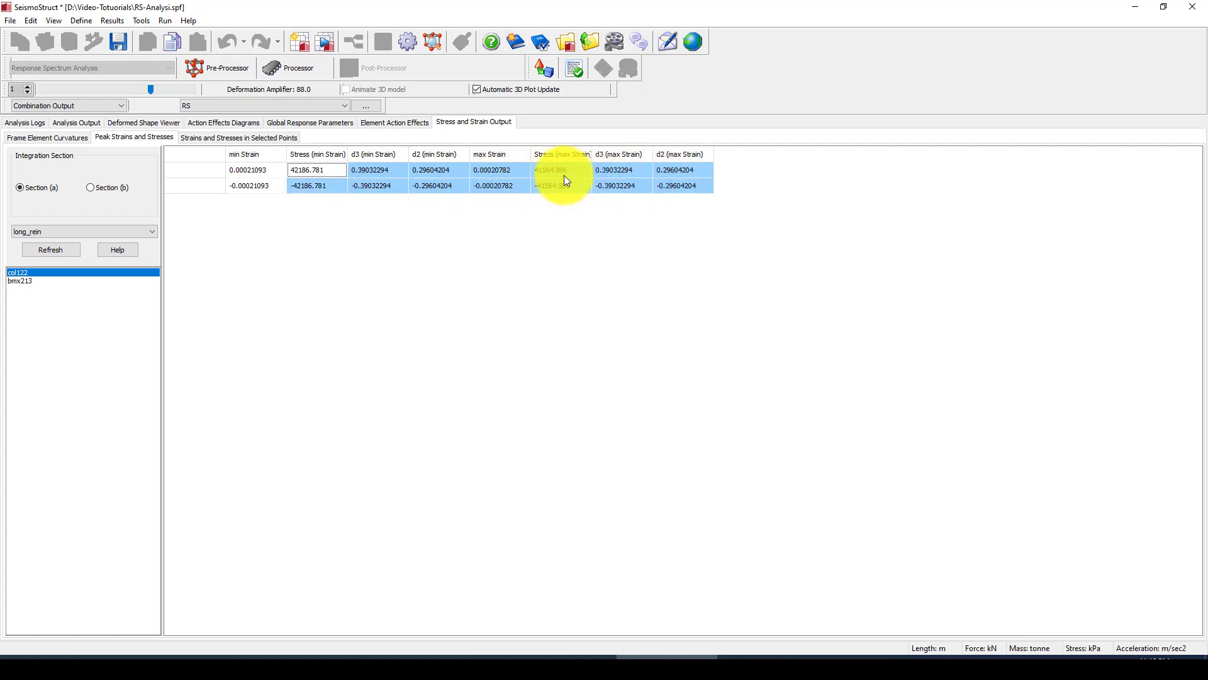
{"action": "left_click", "coordinate": [385, 170]}
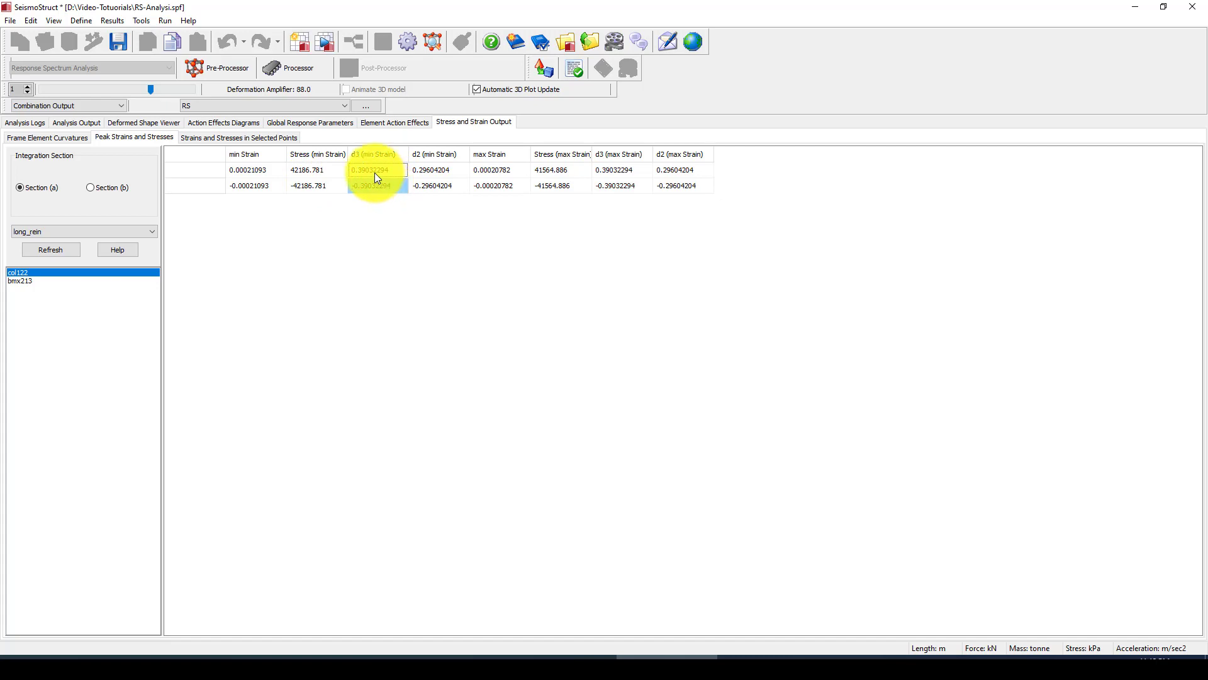
{"action": "left_click_drag", "start_coordinate": [430, 170], "coordinate": [610, 189]}
Choose element bmx213 and revisit the other stress and strain sub-tabs.
{"action": "left_click", "coordinate": [24, 282]}
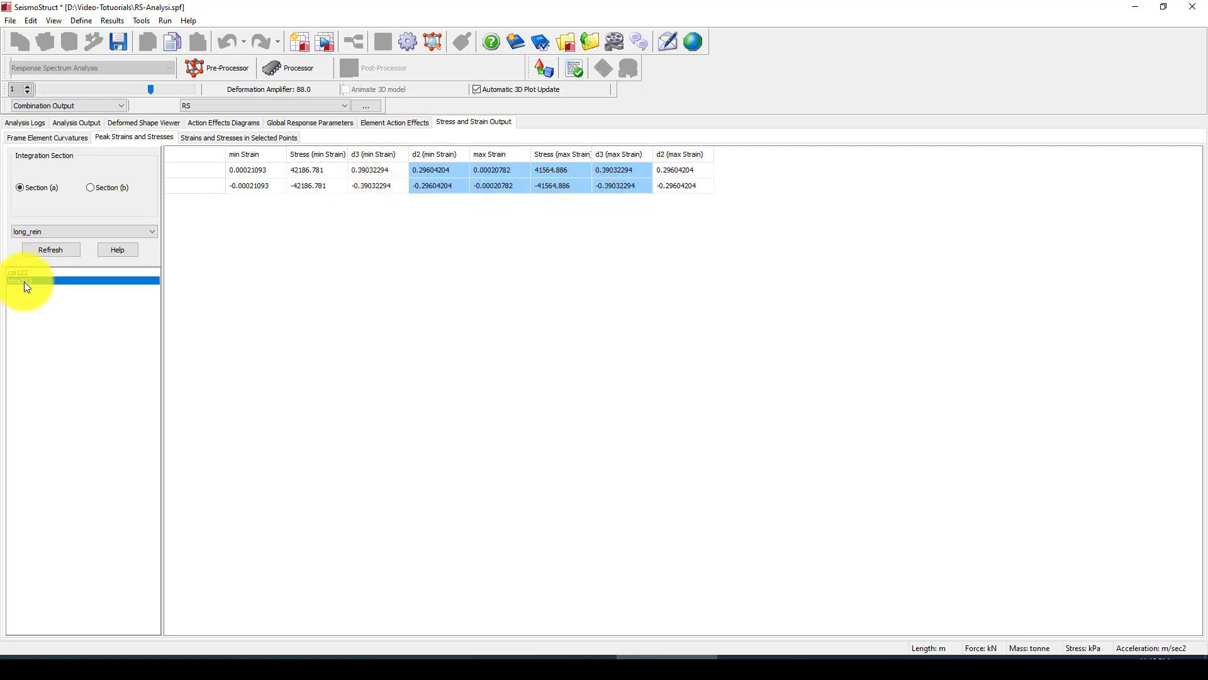
{"action": "left_click", "coordinate": [219, 137]}
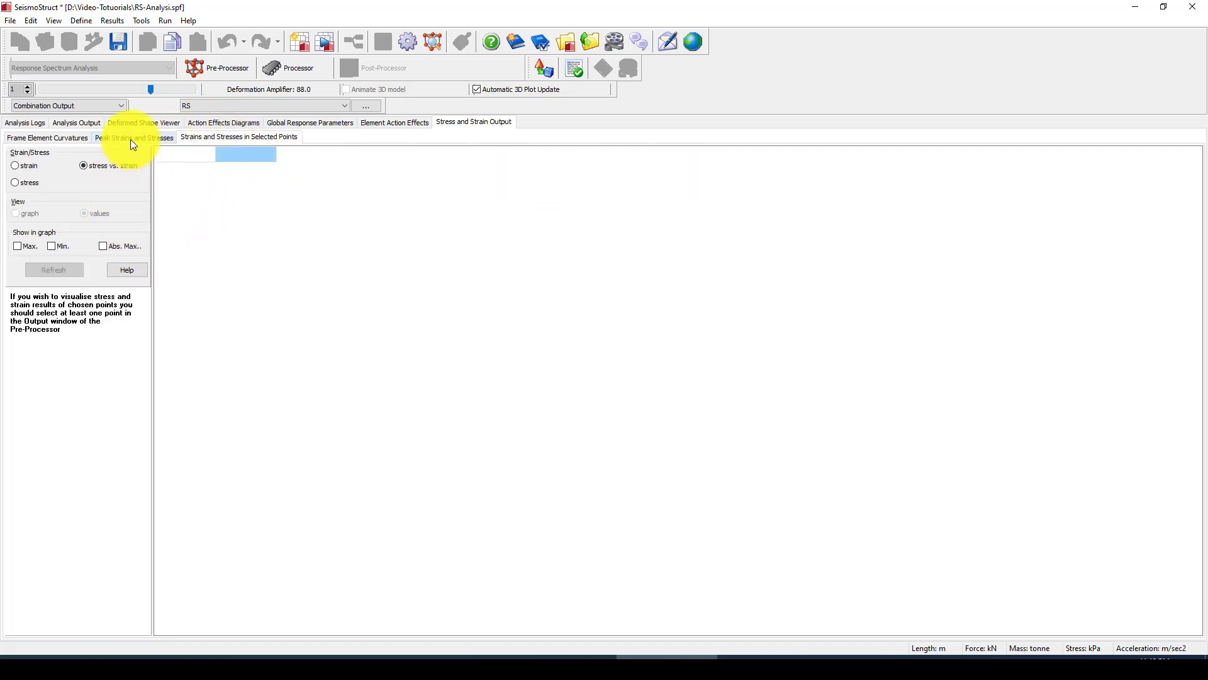
{"action": "left_click", "coordinate": [29, 137]}
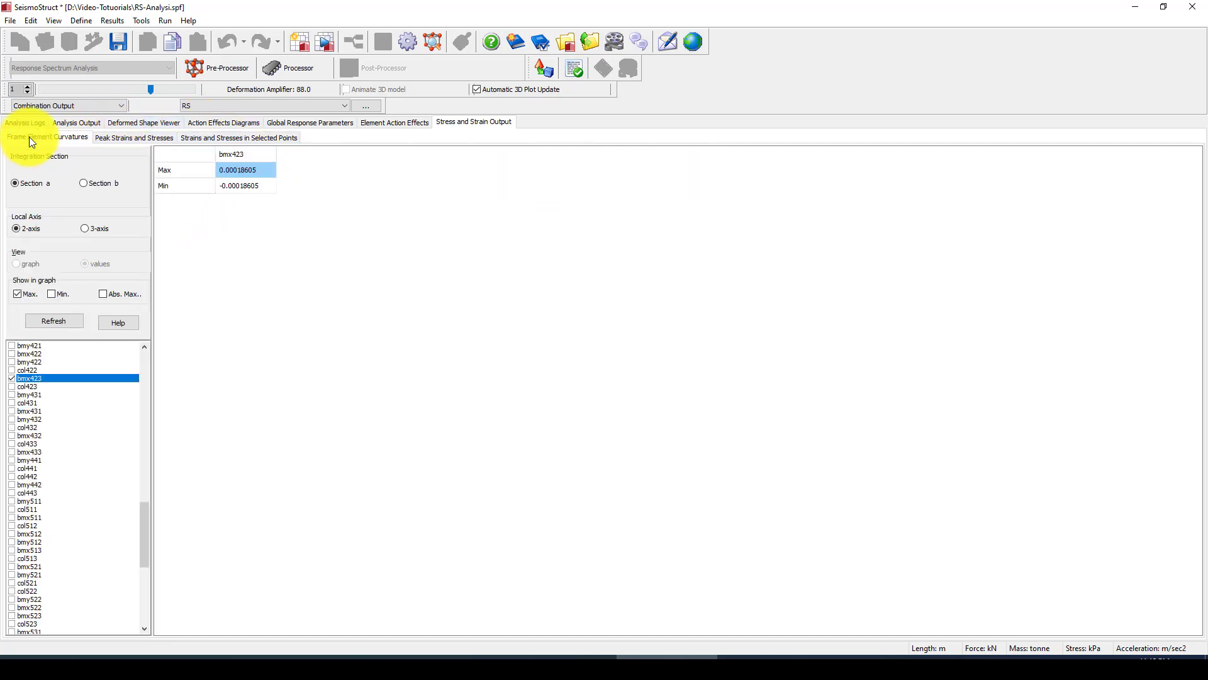
{"action": "left_click", "coordinate": [115, 140]}
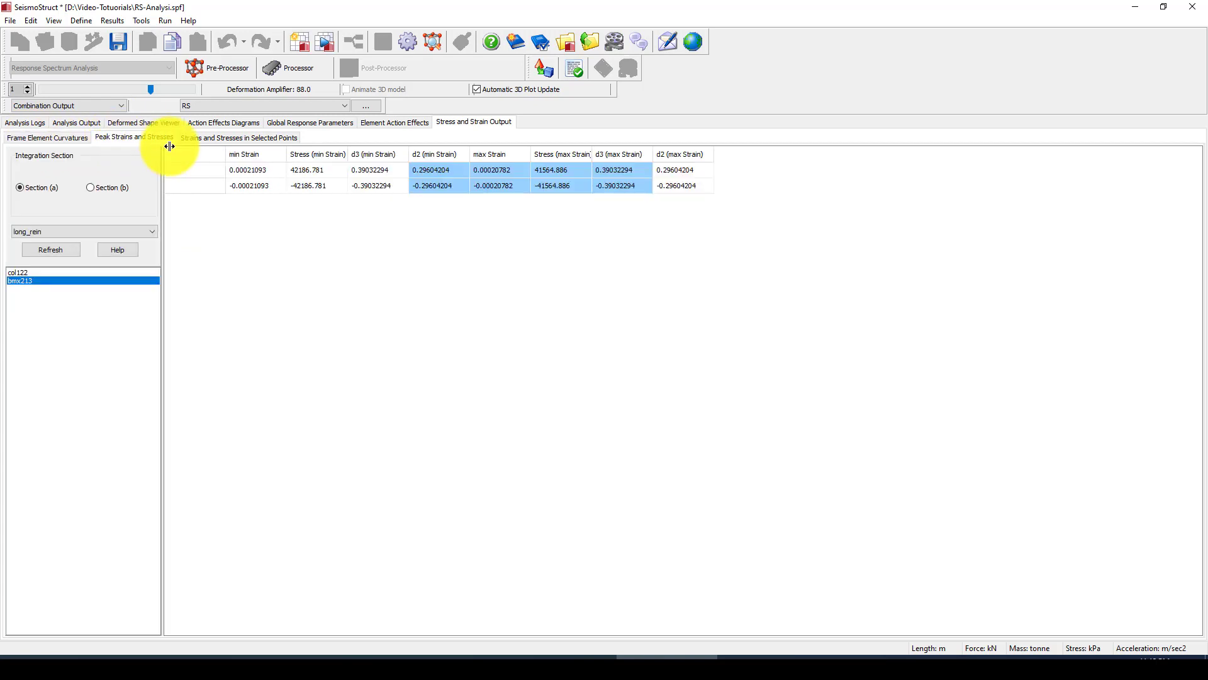
Review the analysis log, then return to the analysis output.
{"action": "left_click", "coordinate": [75, 123]}
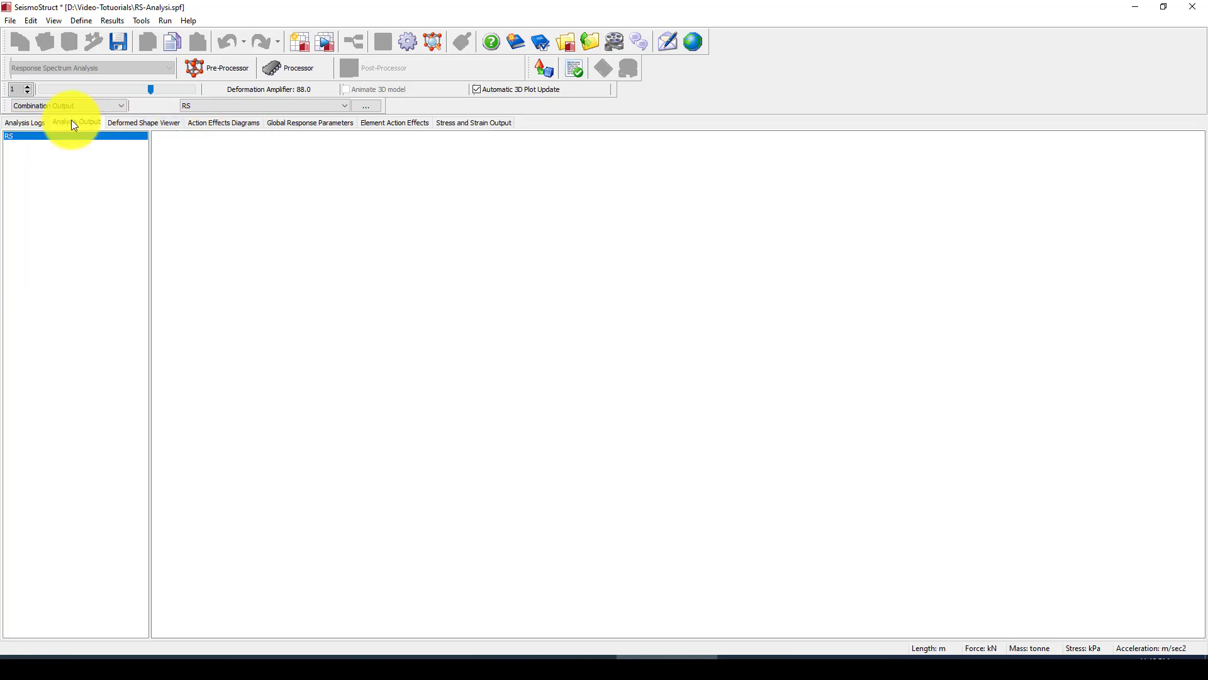
{"action": "left_click", "coordinate": [24, 123]}
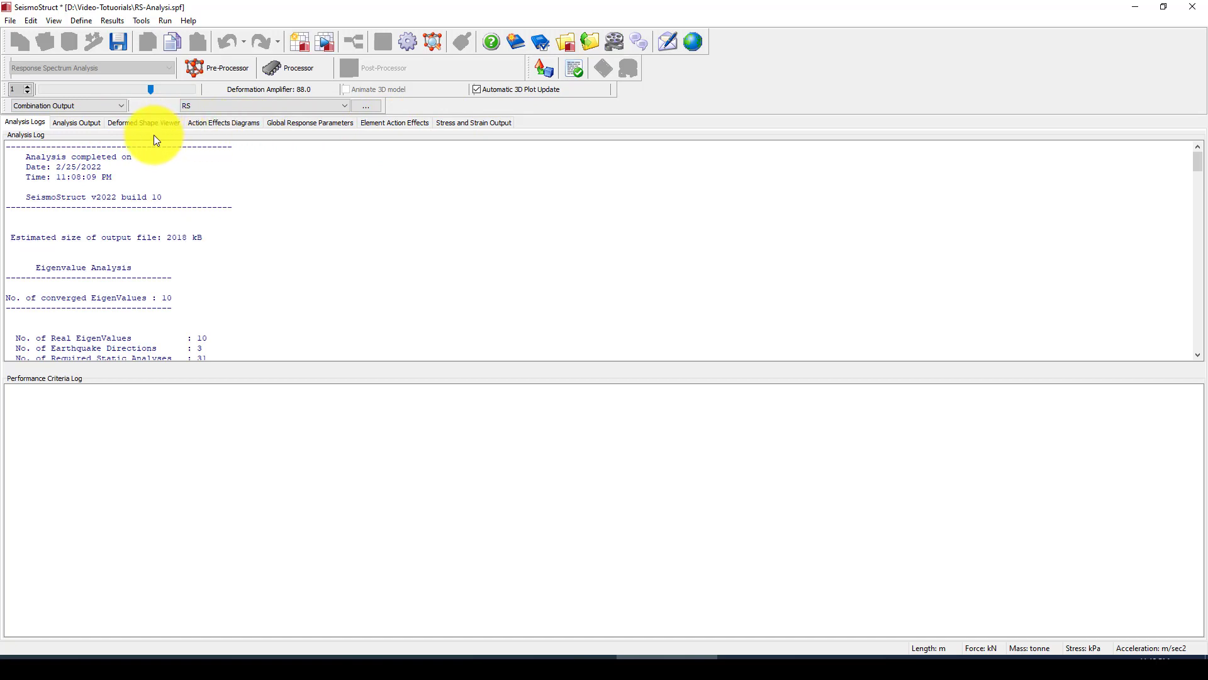
{"action": "left_click", "coordinate": [72, 124]}
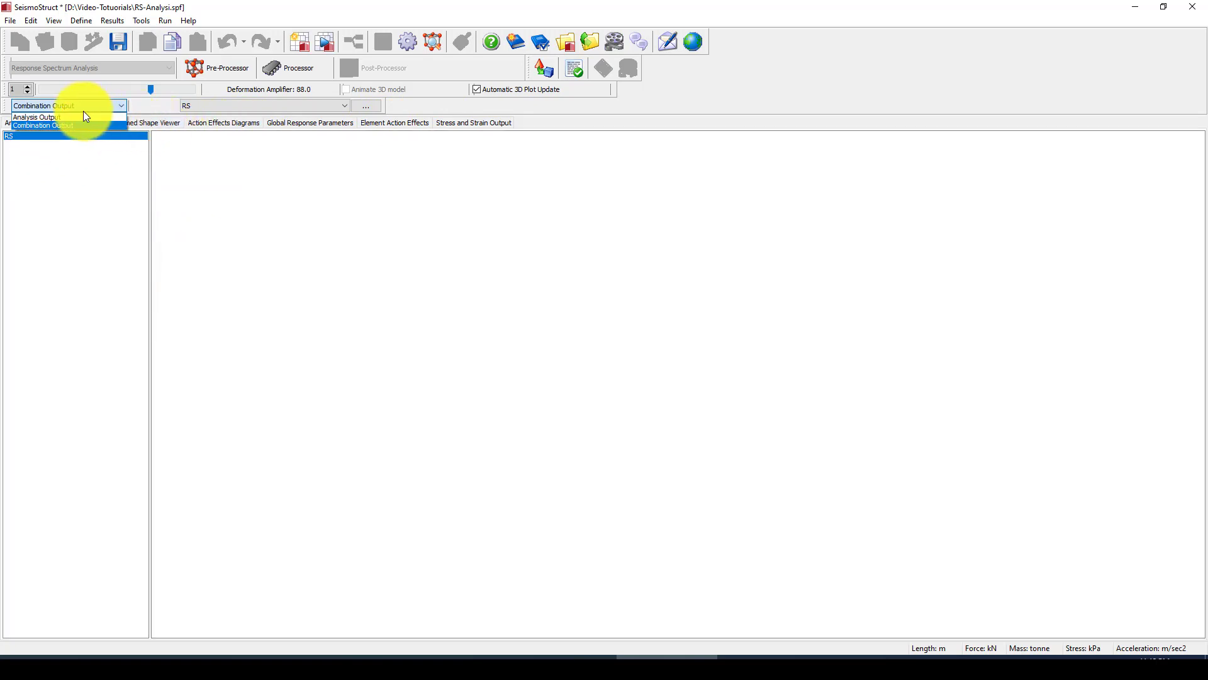
Review the Seismic Direction X - Mode 1 output, then show the RS combination results.
{"action": "left_click", "coordinate": [58, 119]}
{"action": "left_click", "coordinate": [77, 133]}
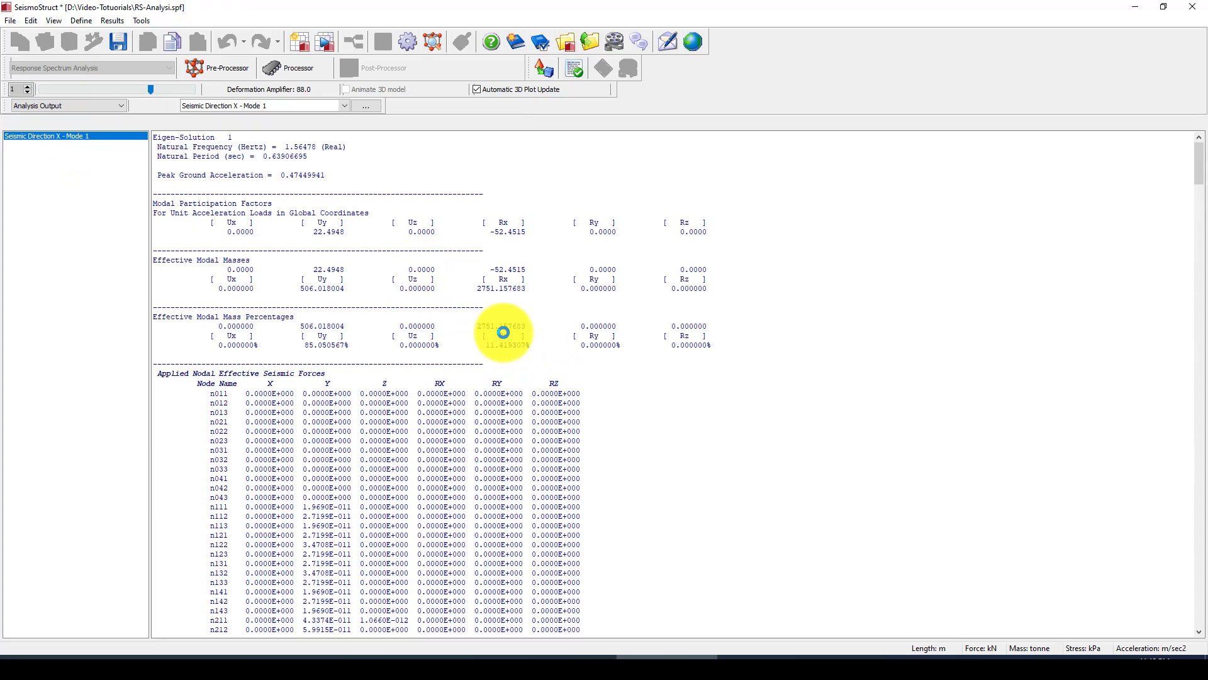
{"action": "scroll", "coordinate": [454, 332], "scroll_direction": "down", "scroll_amount": 13}
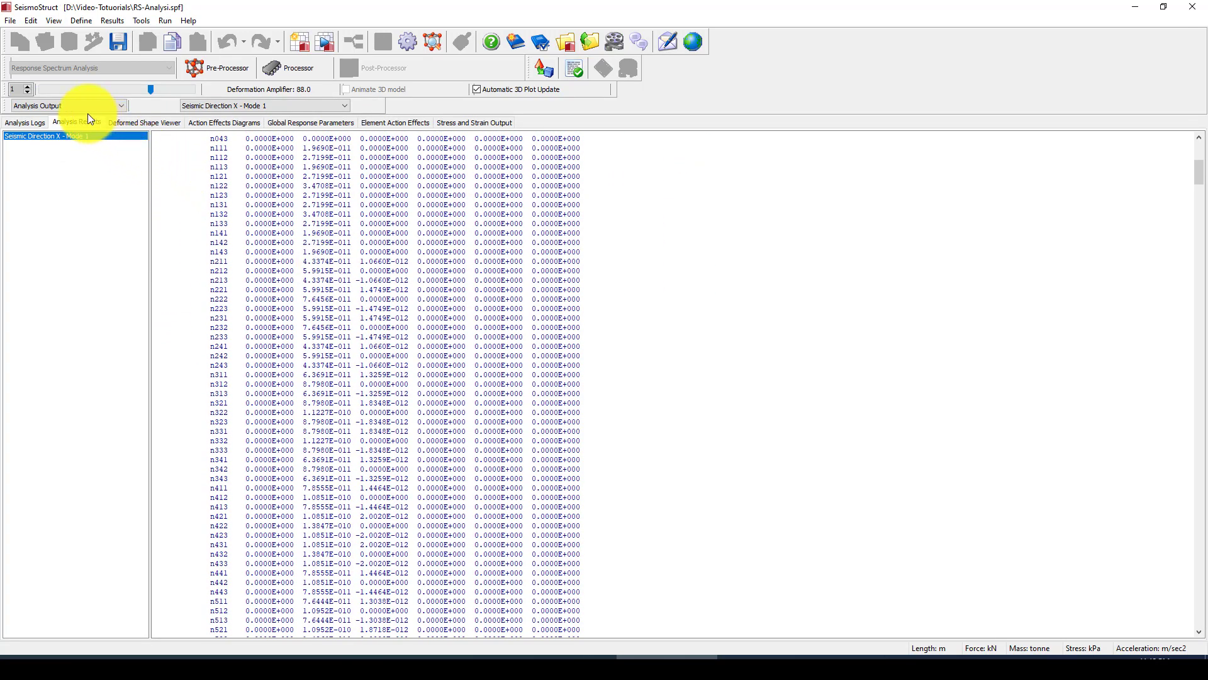
{"action": "left_click", "coordinate": [72, 107]}
{"action": "left_click", "coordinate": [59, 123]}
{"action": "left_click", "coordinate": [59, 123]}
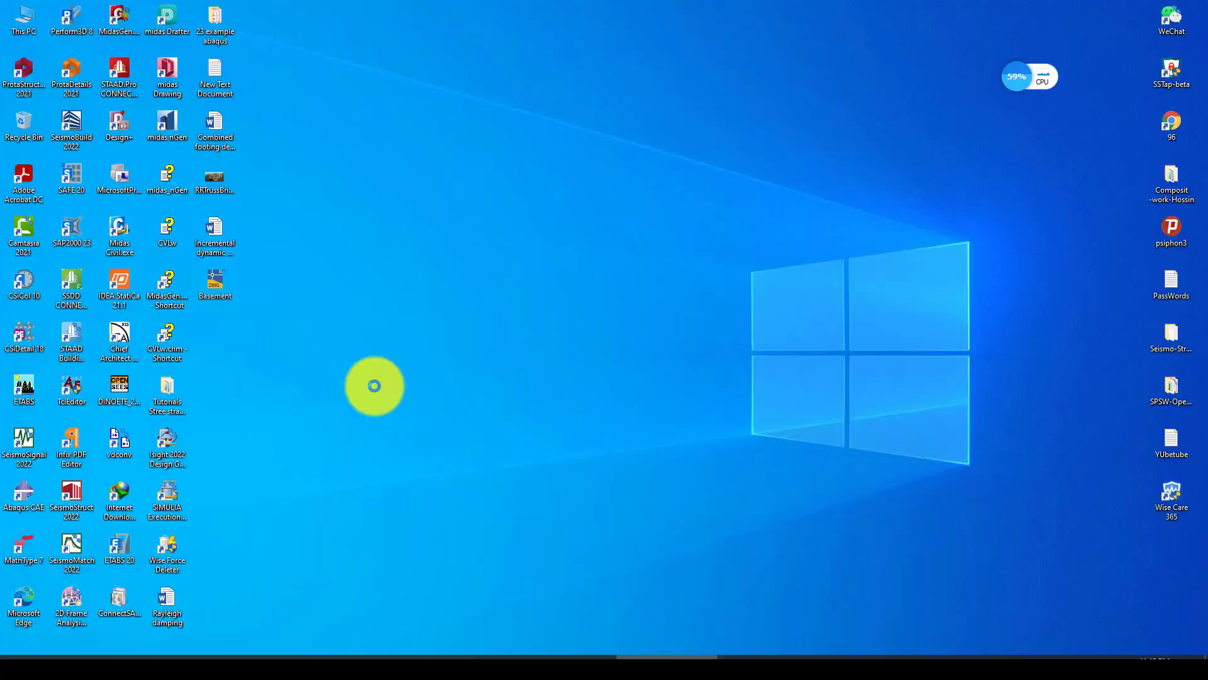
{"action": "scroll", "coordinate": [373, 385], "scroll_direction": "down", "scroll_amount": 4}
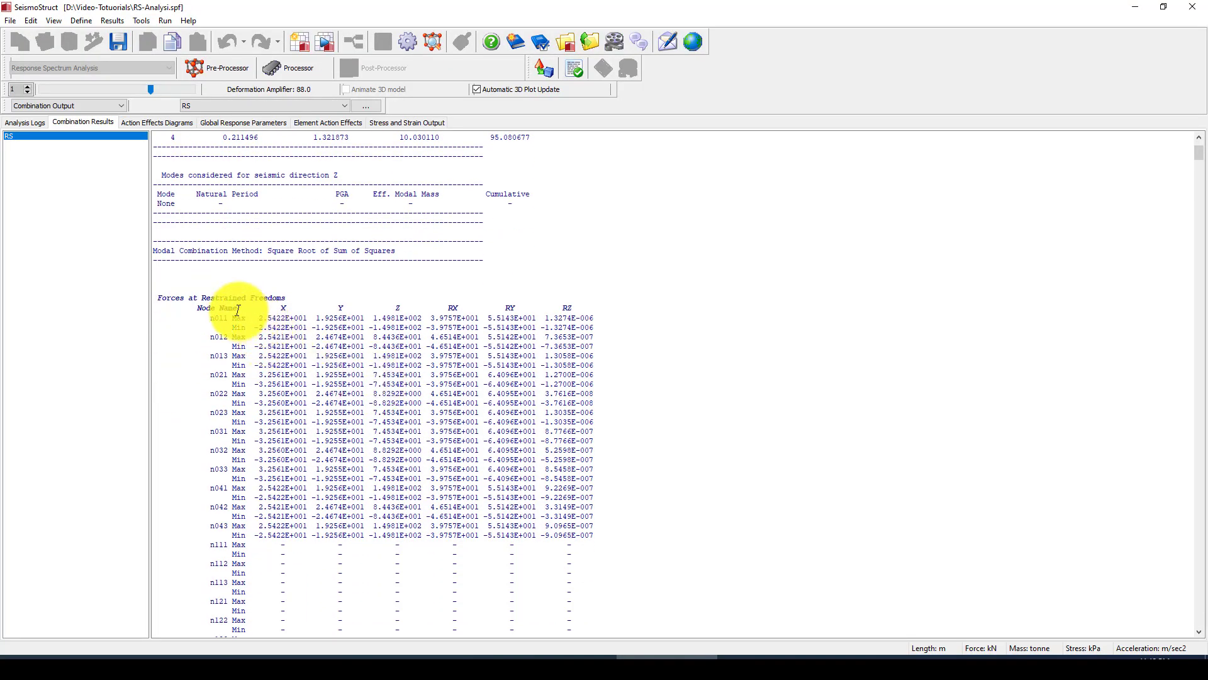
{"action": "left_click_drag", "start_coordinate": [161, 298], "coordinate": [289, 297]}
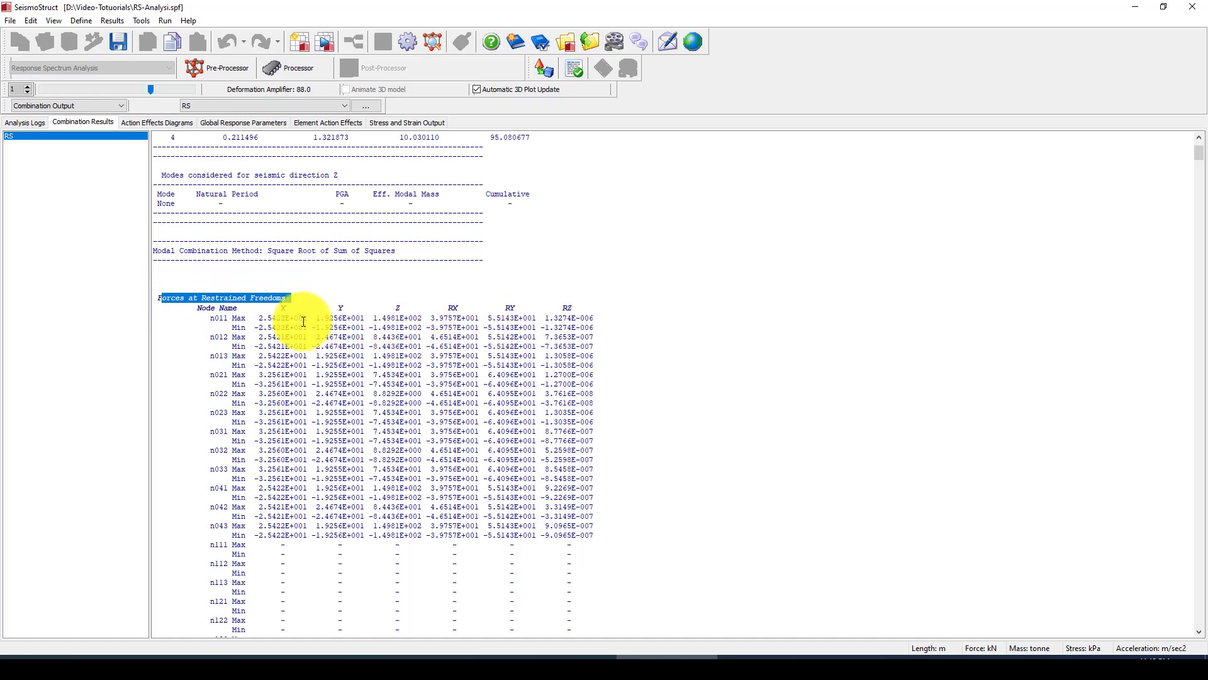
{"action": "left_click_drag", "start_coordinate": [267, 318], "coordinate": [289, 375]}
{"action": "left_click", "coordinate": [288, 337]}
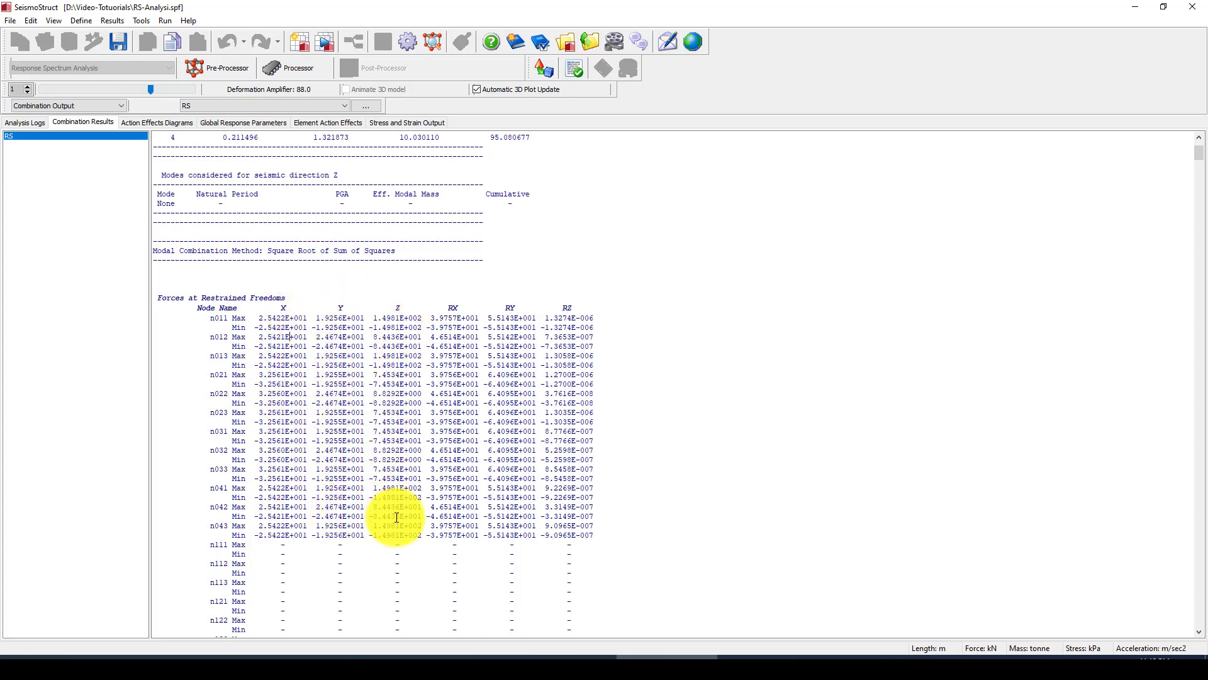
{"action": "scroll", "coordinate": [405, 404], "scroll_direction": "down", "scroll_amount": 2}
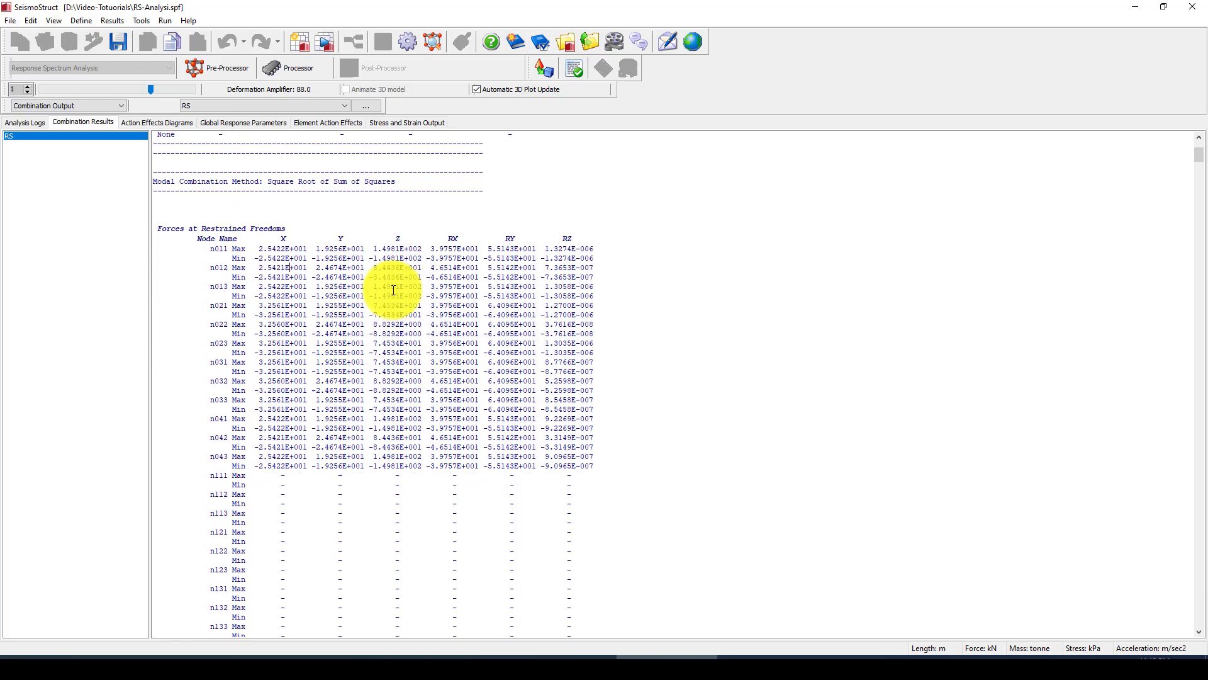
{"action": "scroll", "coordinate": [398, 305], "scroll_direction": "down", "scroll_amount": 2}
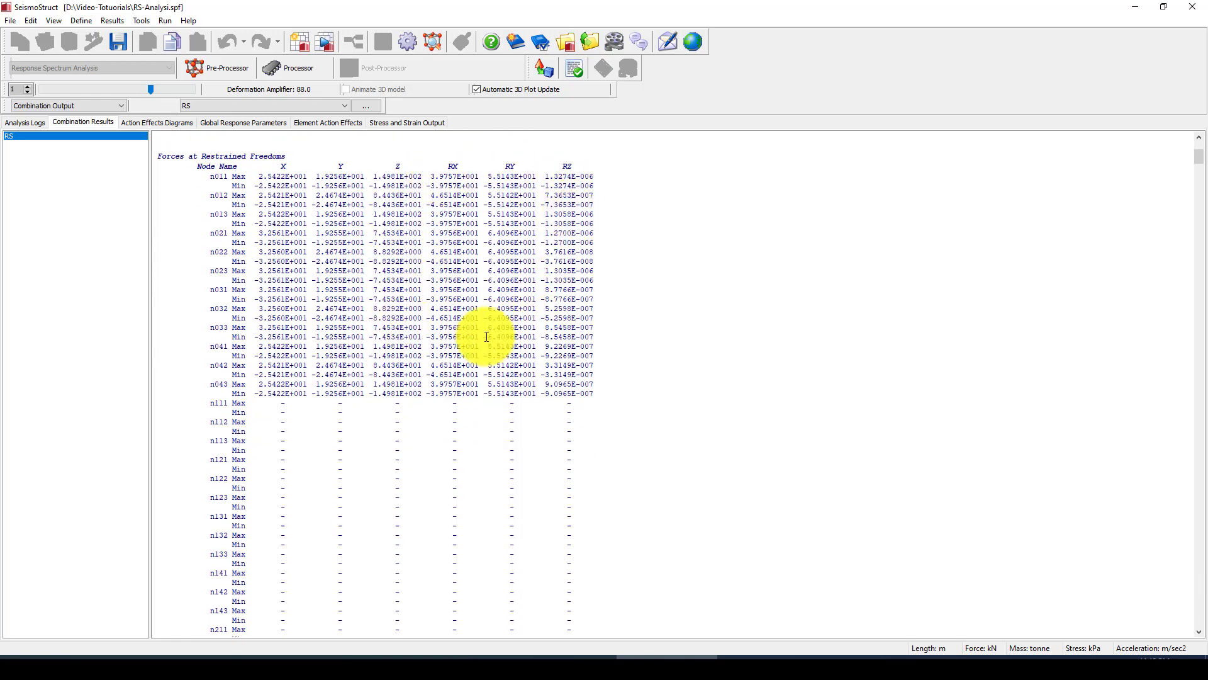
{"action": "scroll", "coordinate": [480, 336], "scroll_direction": "down", "scroll_amount": 6}
{"action": "scroll", "coordinate": [479, 345], "scroll_direction": "down", "scroll_amount": 15}
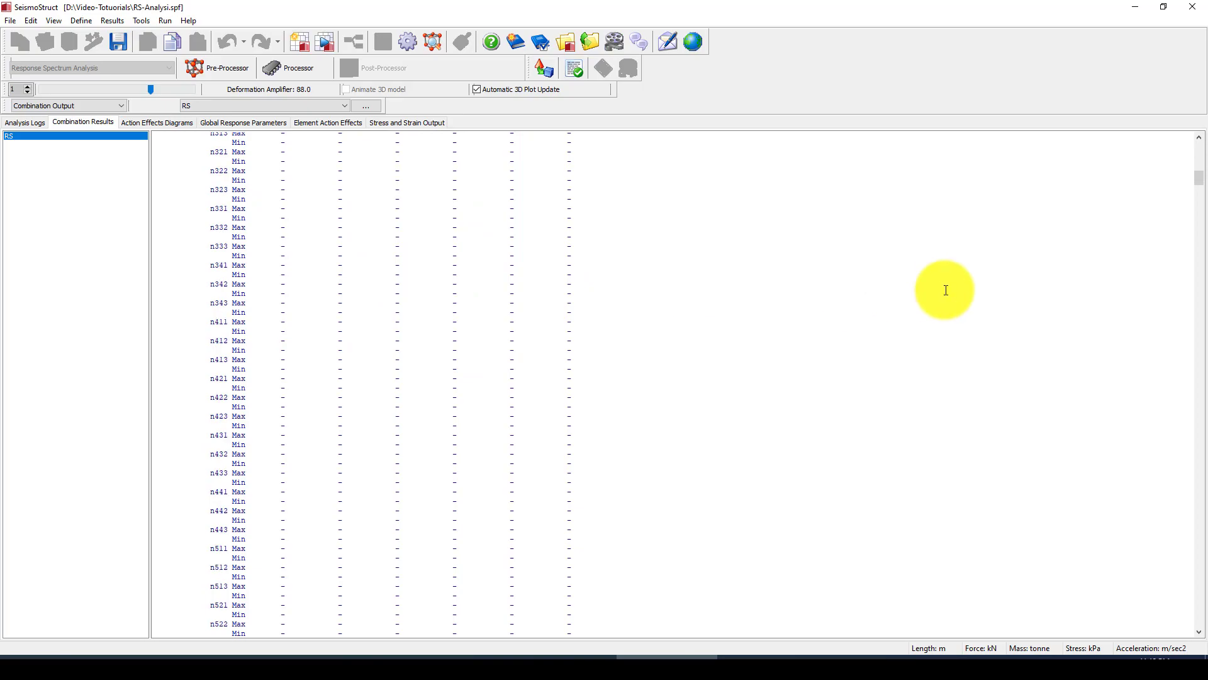
{"action": "left_click_drag", "start_coordinate": [1201, 186], "coordinate": [1180, 300]}
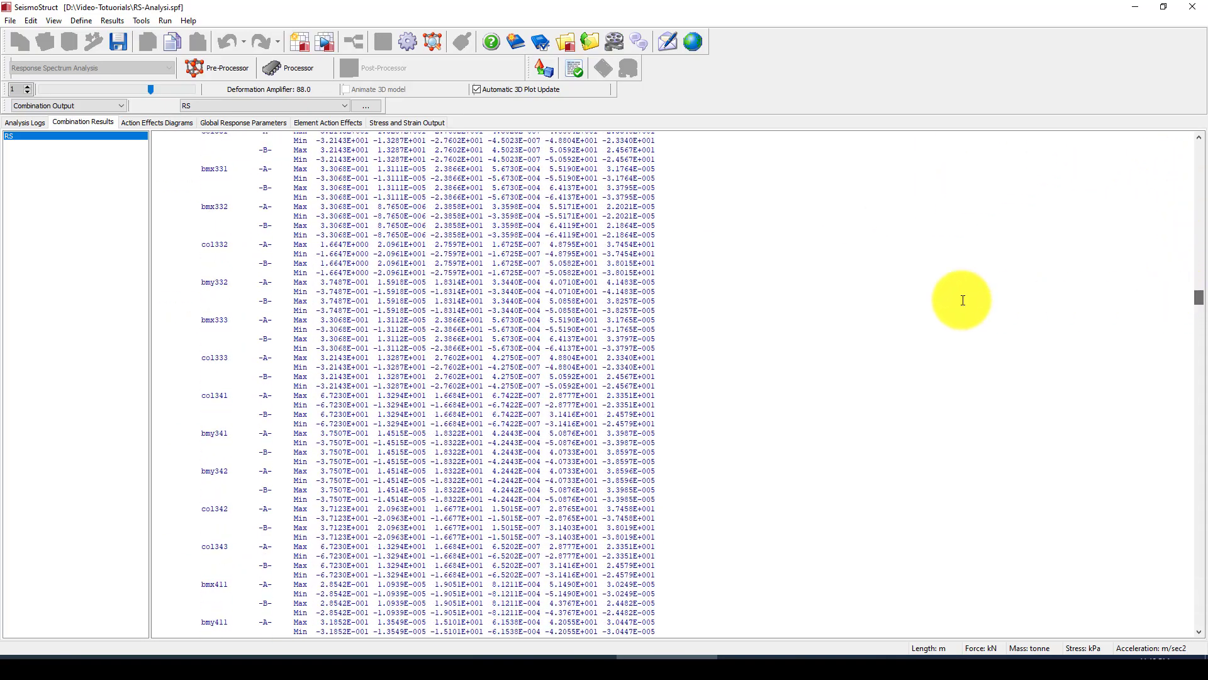
{"action": "right_click", "coordinate": [431, 263]}
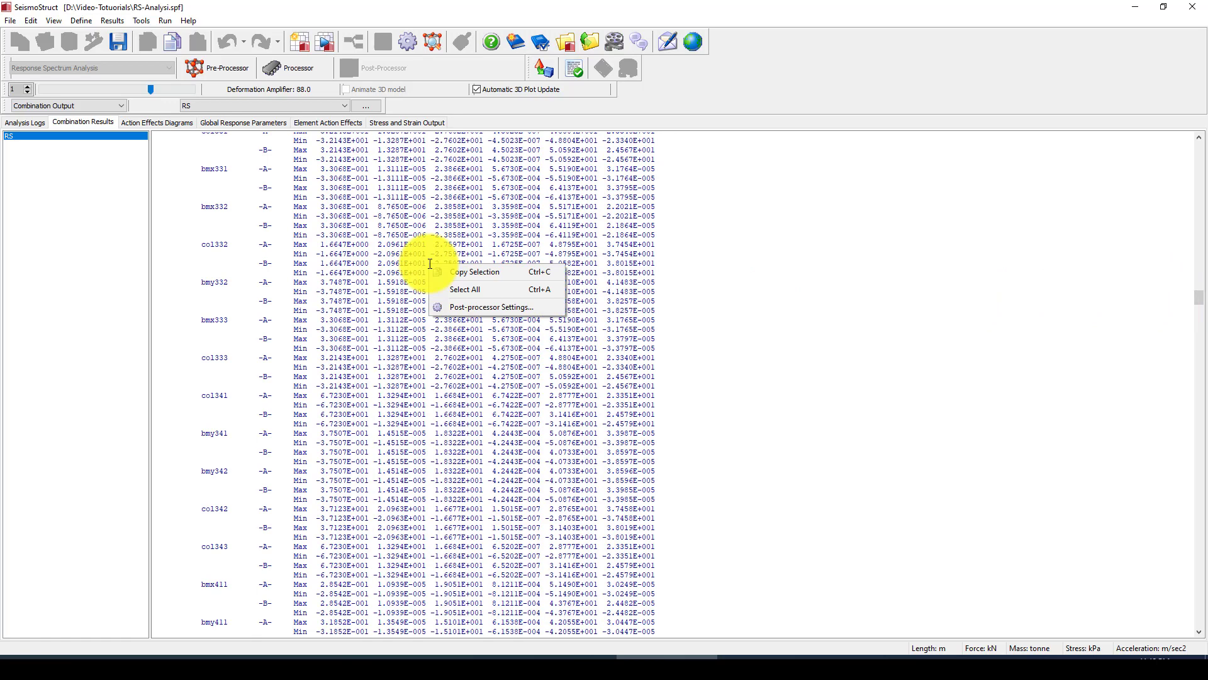
{"action": "left_click", "coordinate": [459, 288]}
{"action": "right_click", "coordinate": [386, 230]}
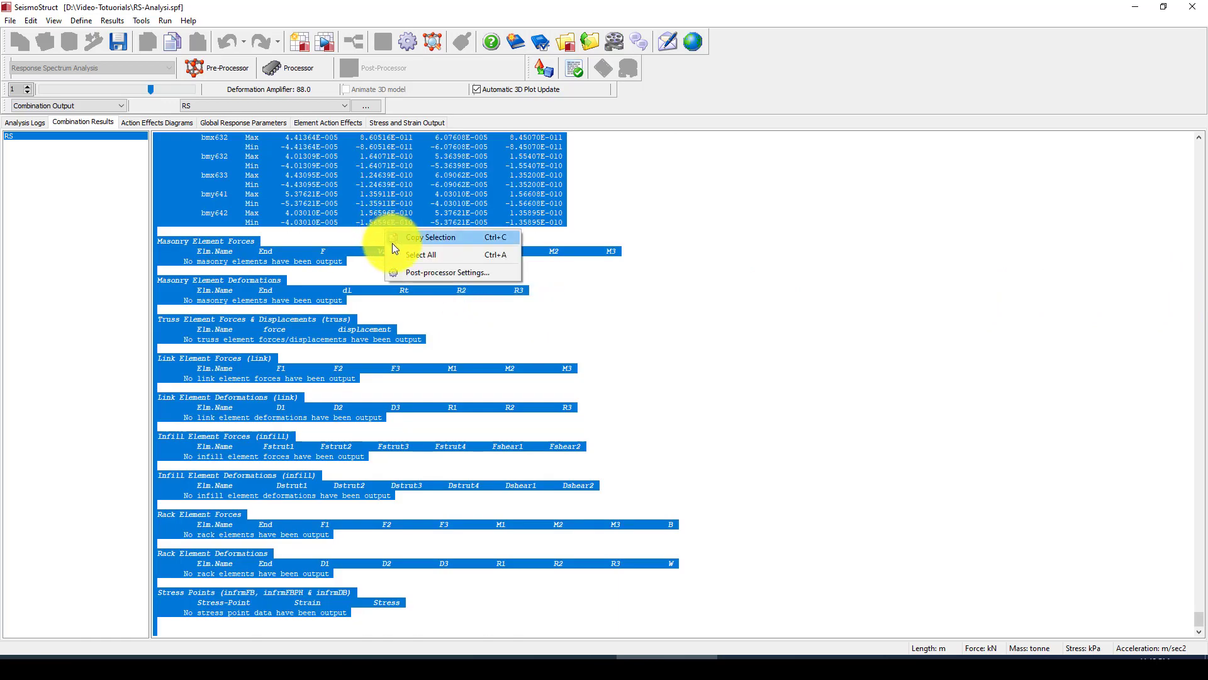
{"action": "left_click", "coordinate": [397, 243]}
{"action": "left_click", "coordinate": [324, 235]}
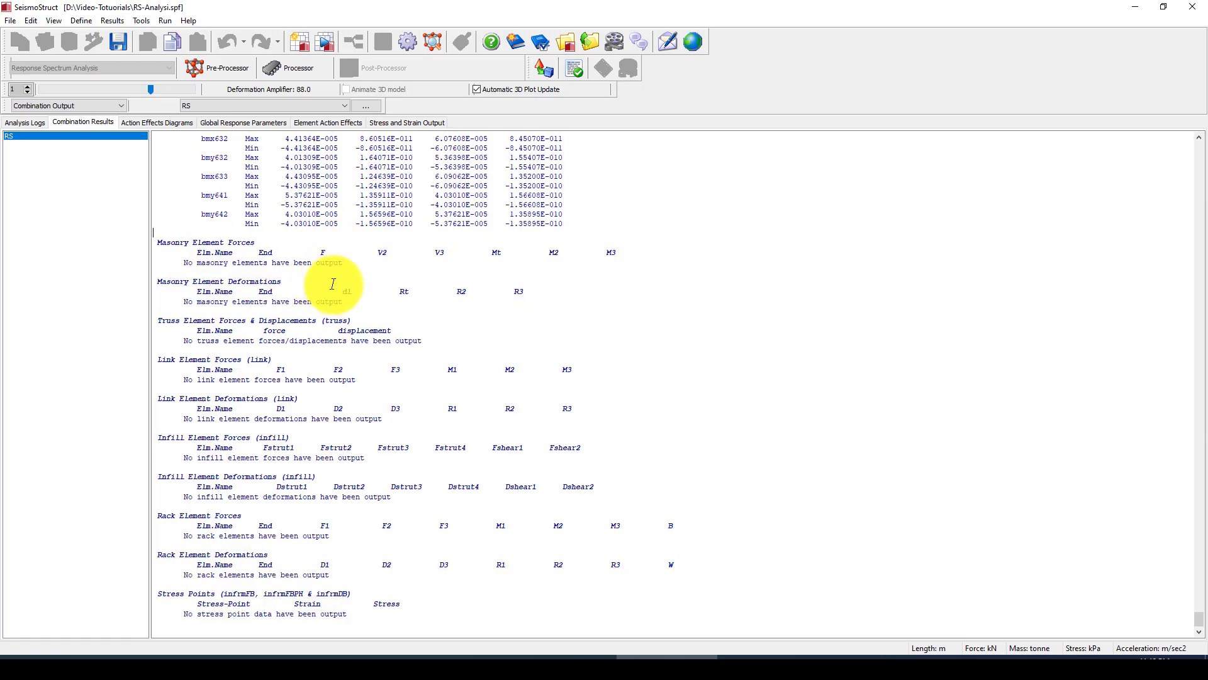
{"action": "left_click", "coordinate": [578, 74]}
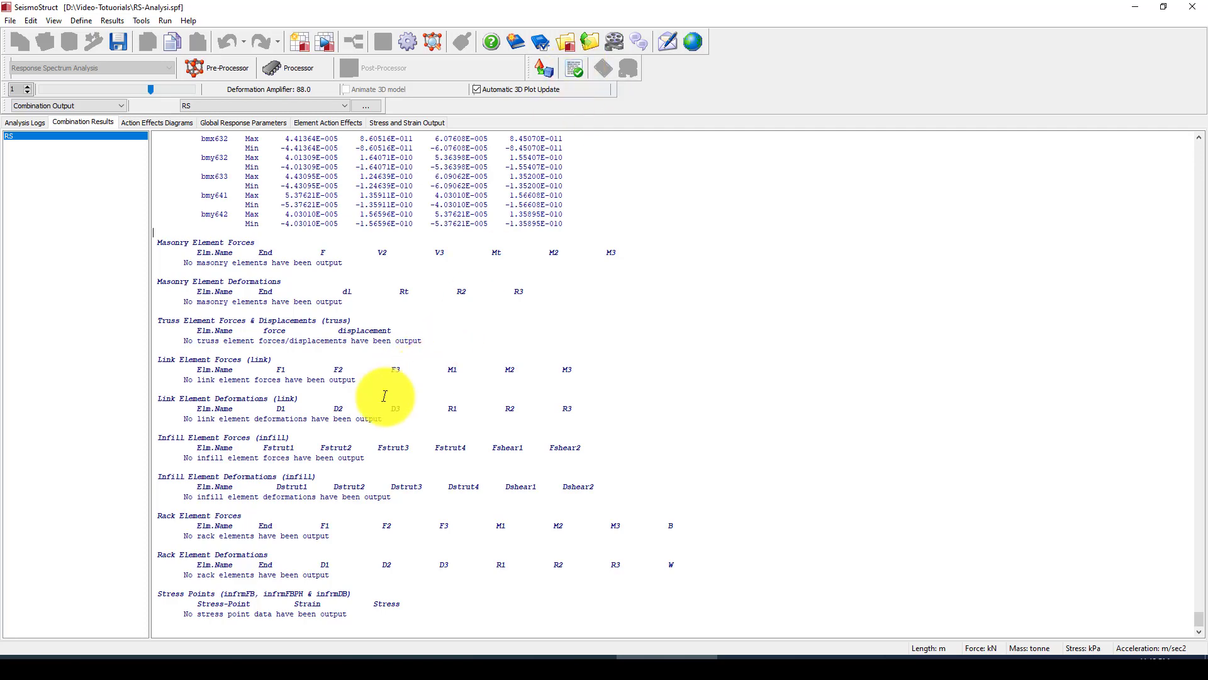
{"action": "scroll", "coordinate": [391, 405], "scroll_direction": "up", "scroll_amount": 4}
{"action": "scroll", "coordinate": [295, 326], "scroll_direction": "up", "scroll_amount": 20}
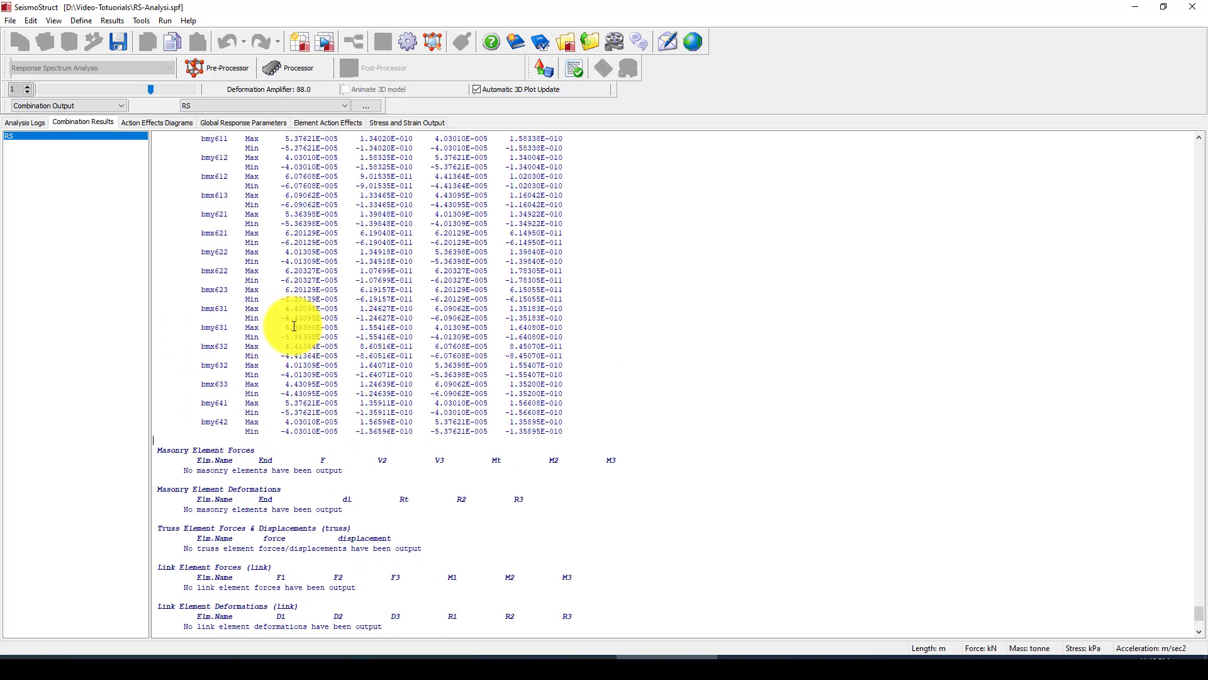
{"action": "scroll", "coordinate": [320, 332], "scroll_direction": "up", "scroll_amount": 6}
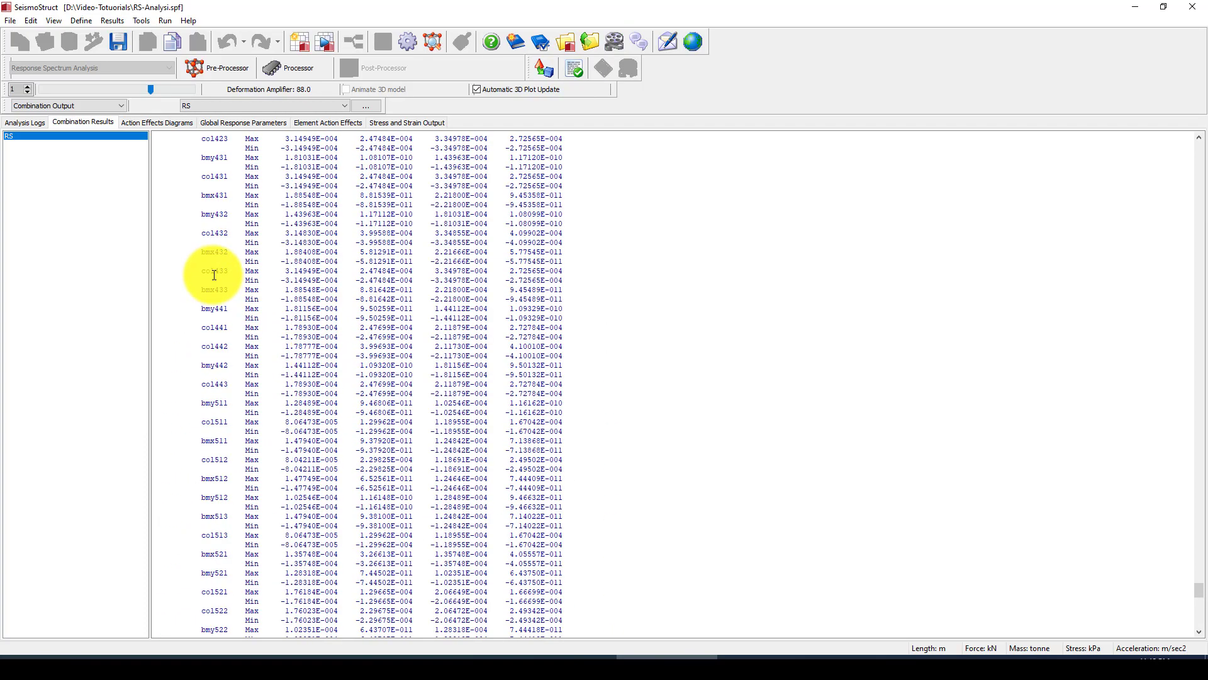
{"action": "left_click_drag", "start_coordinate": [202, 255], "coordinate": [582, 252]}
{"action": "scroll", "coordinate": [493, 260], "scroll_direction": "up", "scroll_amount": 20}
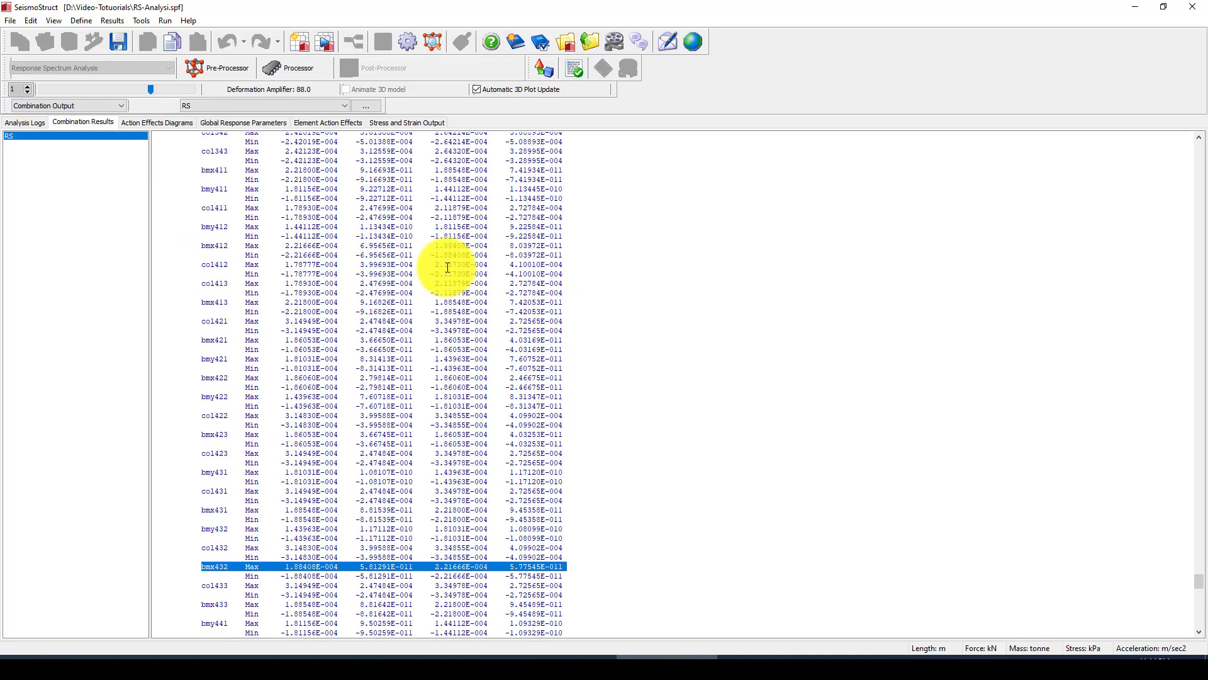
{"action": "scroll", "coordinate": [447, 267], "scroll_direction": "up", "scroll_amount": 20}
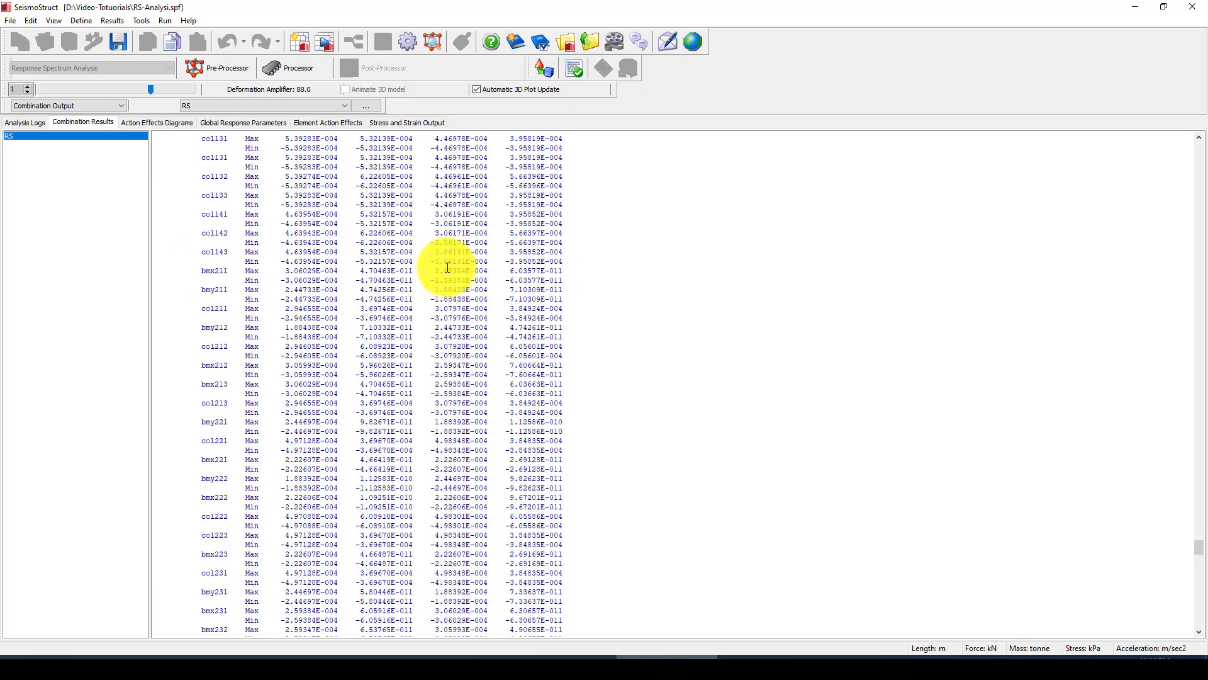
{"action": "scroll", "coordinate": [447, 267], "scroll_direction": "up", "scroll_amount": 2}
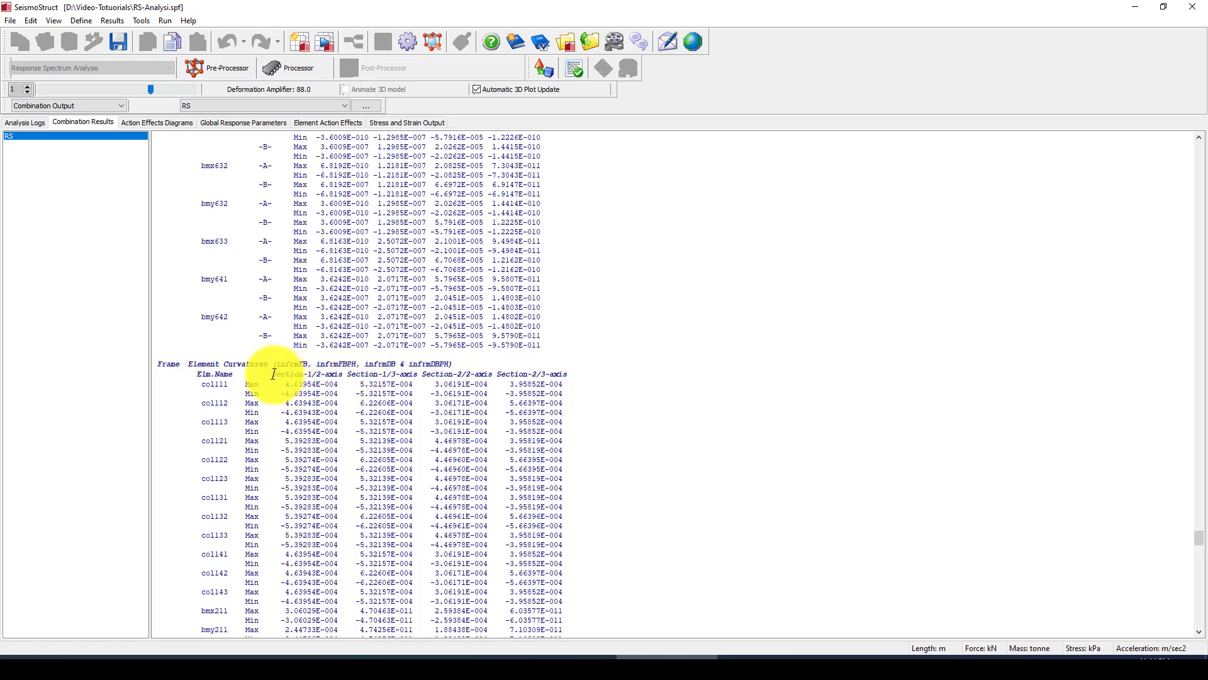
{"action": "left_click_drag", "start_coordinate": [273, 374], "coordinate": [408, 375]}
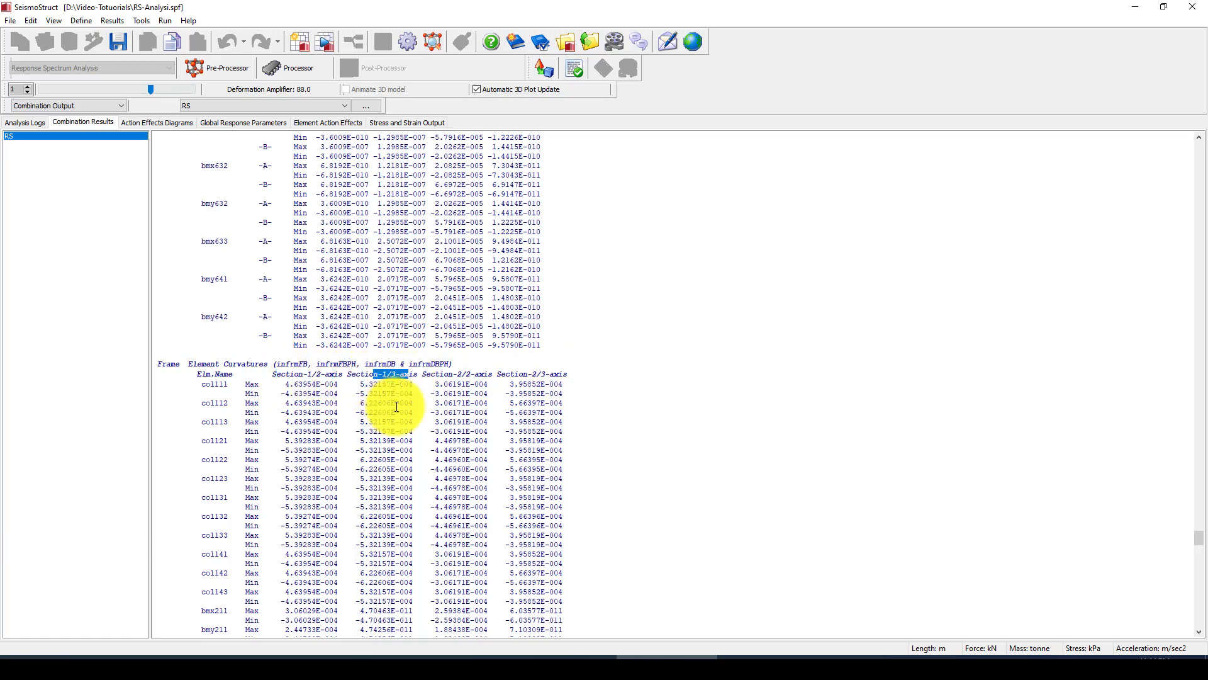
{"action": "left_click_drag", "start_coordinate": [188, 364], "coordinate": [269, 365]}
{"action": "scroll", "coordinate": [391, 398], "scroll_direction": "up", "scroll_amount": 6}
{"action": "scroll", "coordinate": [537, 350], "scroll_direction": "up", "scroll_amount": 10}
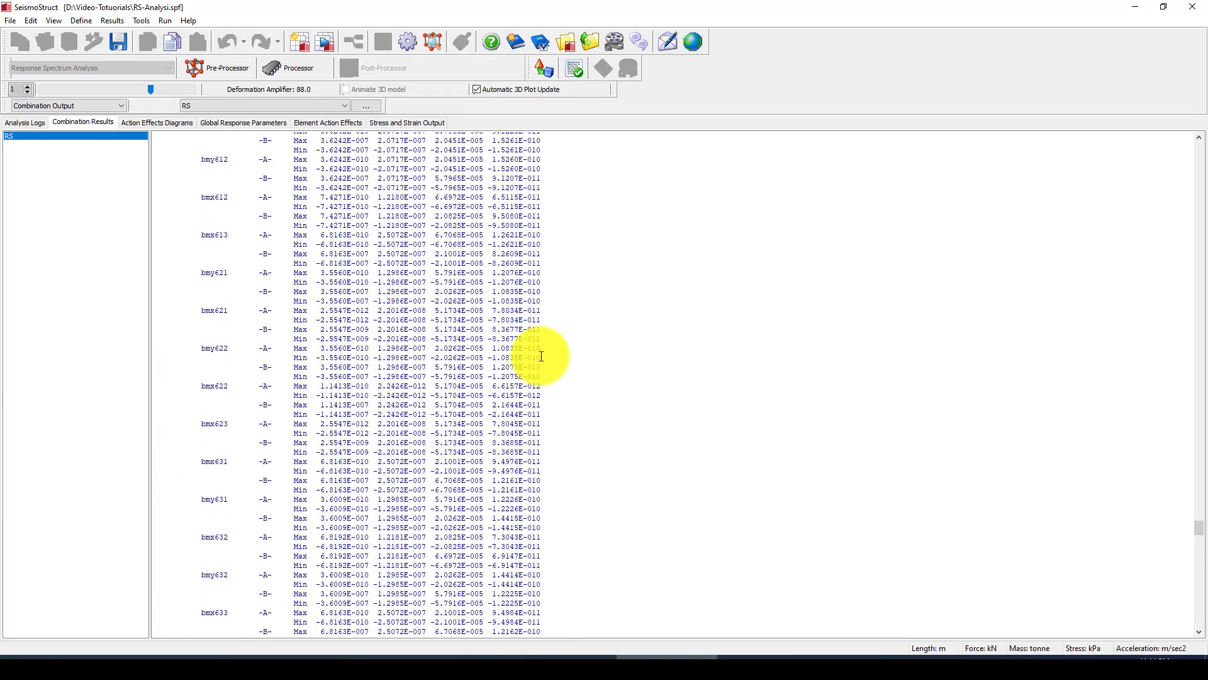
{"action": "left_click_drag", "start_coordinate": [1199, 521], "coordinate": [1161, 228]}
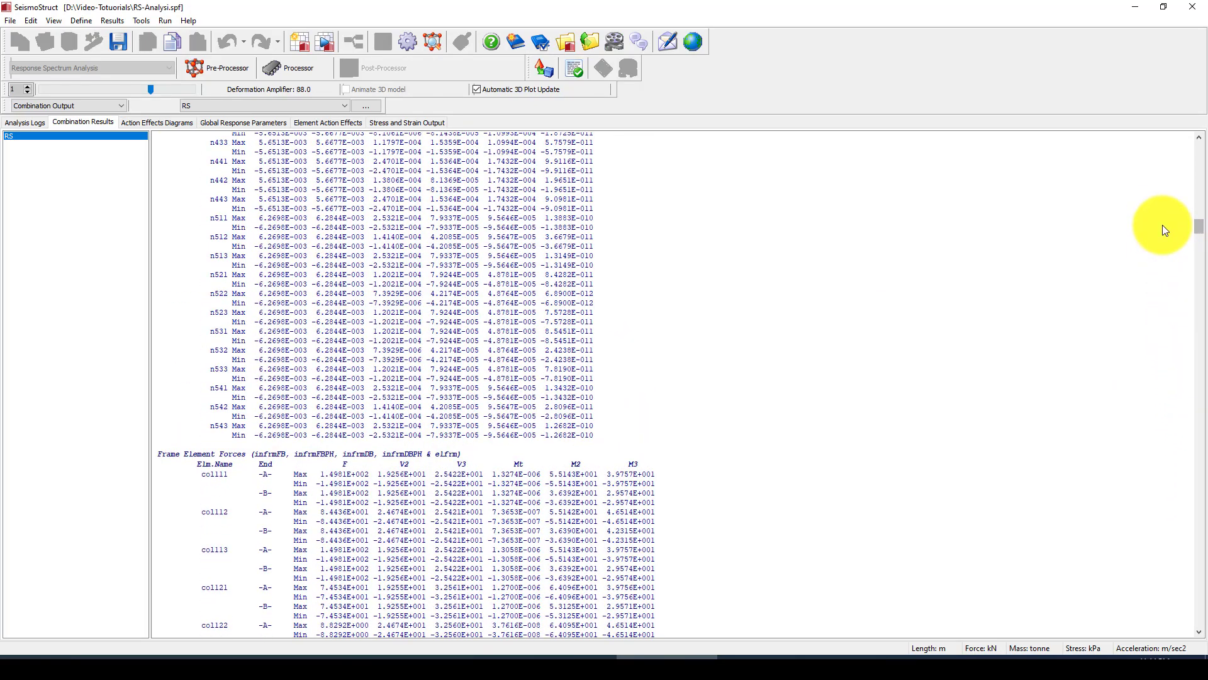
{"action": "double_click", "coordinate": [203, 454]}
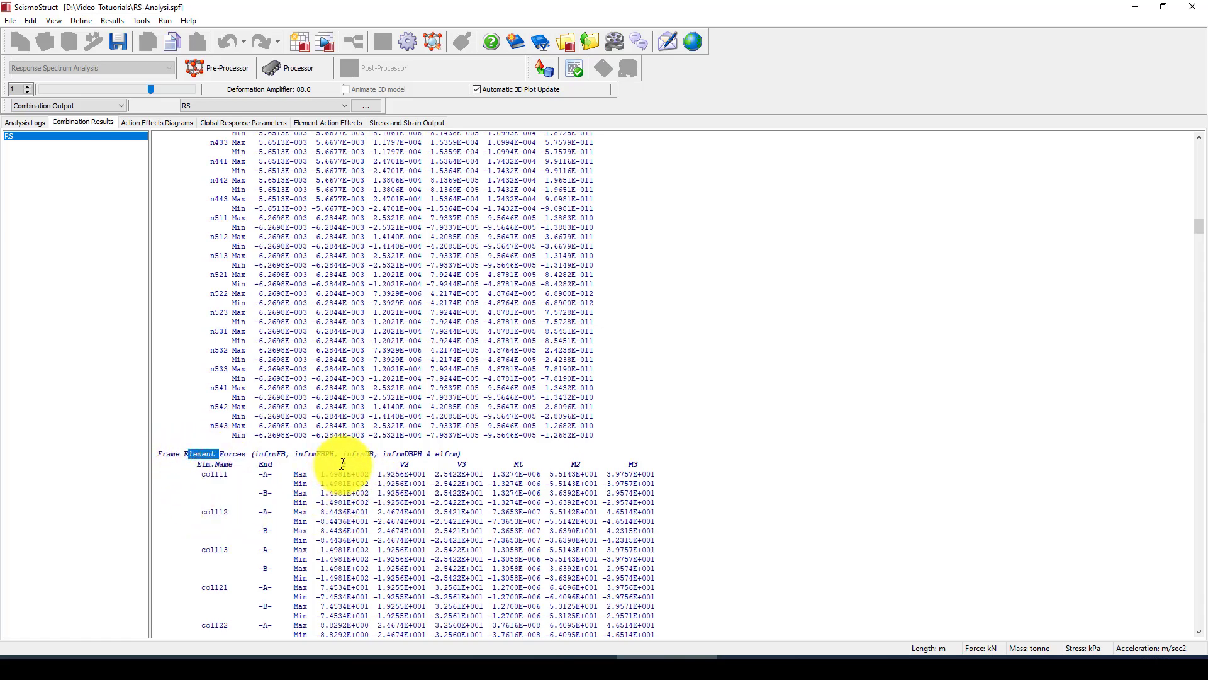
{"action": "left_click", "coordinate": [378, 480]}
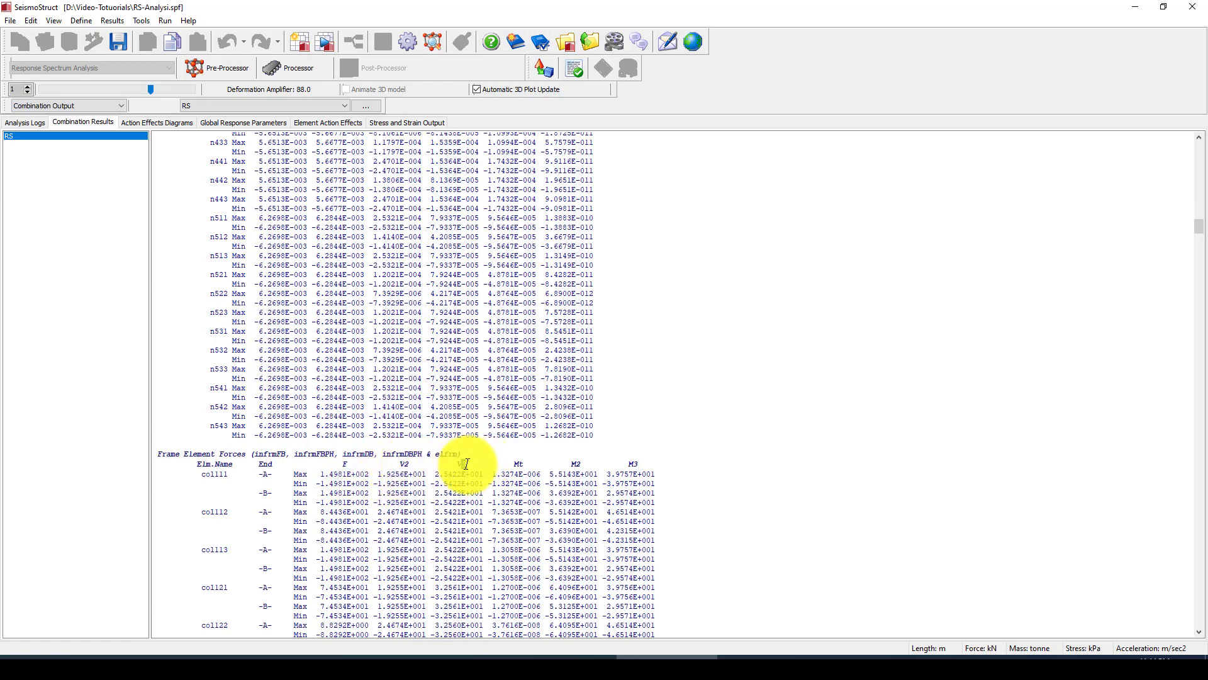
{"action": "left_click_drag", "start_coordinate": [464, 464], "coordinate": [338, 481]}
{"action": "left_click", "coordinate": [348, 479]}
{"action": "left_click", "coordinate": [339, 476]}
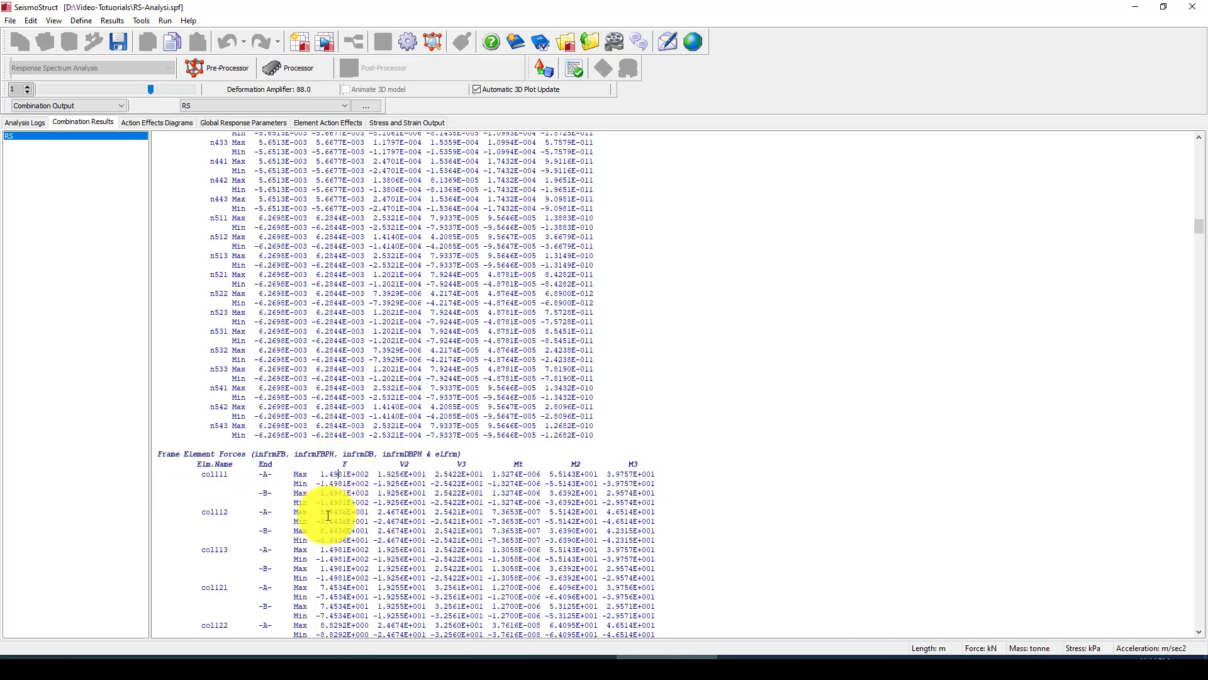
{"action": "scroll", "coordinate": [696, 450], "scroll_direction": "up", "scroll_amount": 2}
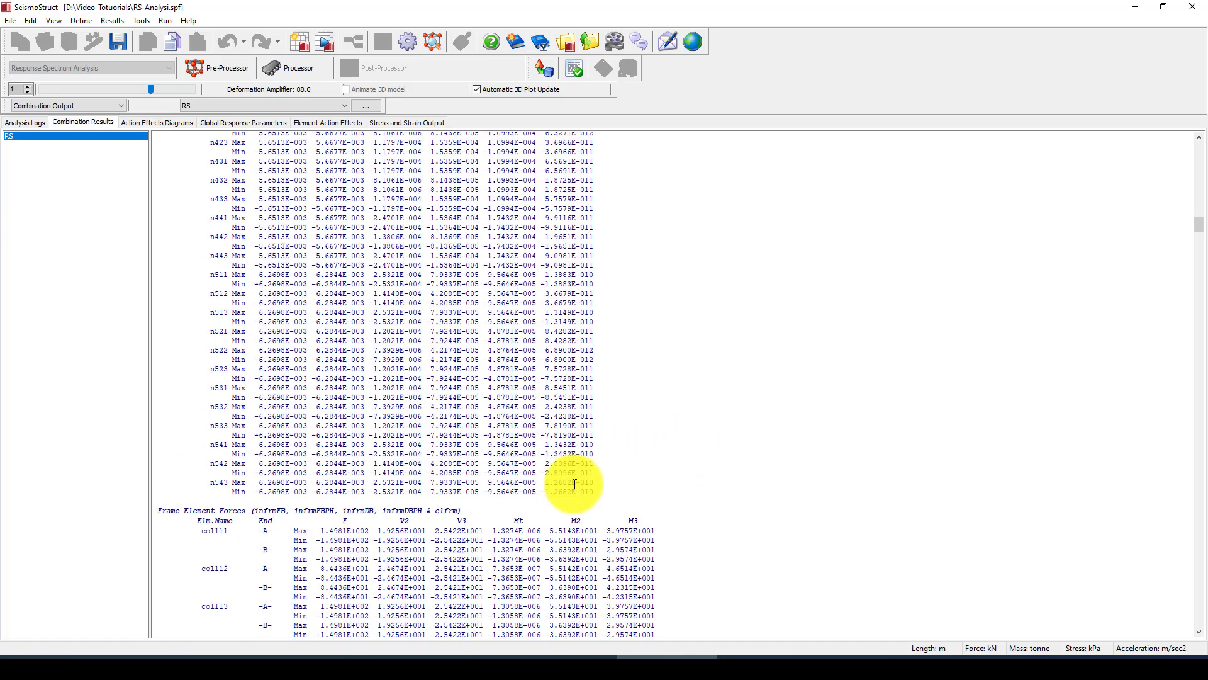
{"action": "left_click_drag", "start_coordinate": [1191, 228], "coordinate": [1195, 154]}
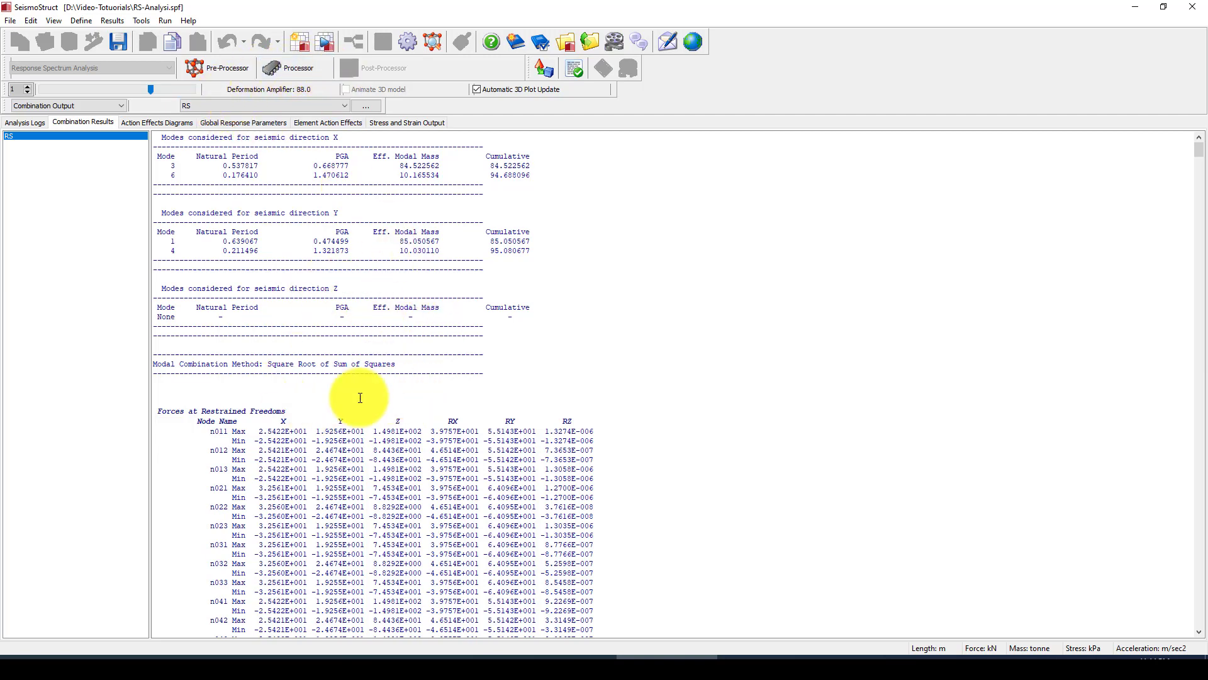
Export the combination results to the text file RS-Analysi.out.
{"action": "left_click", "coordinate": [573, 68]}
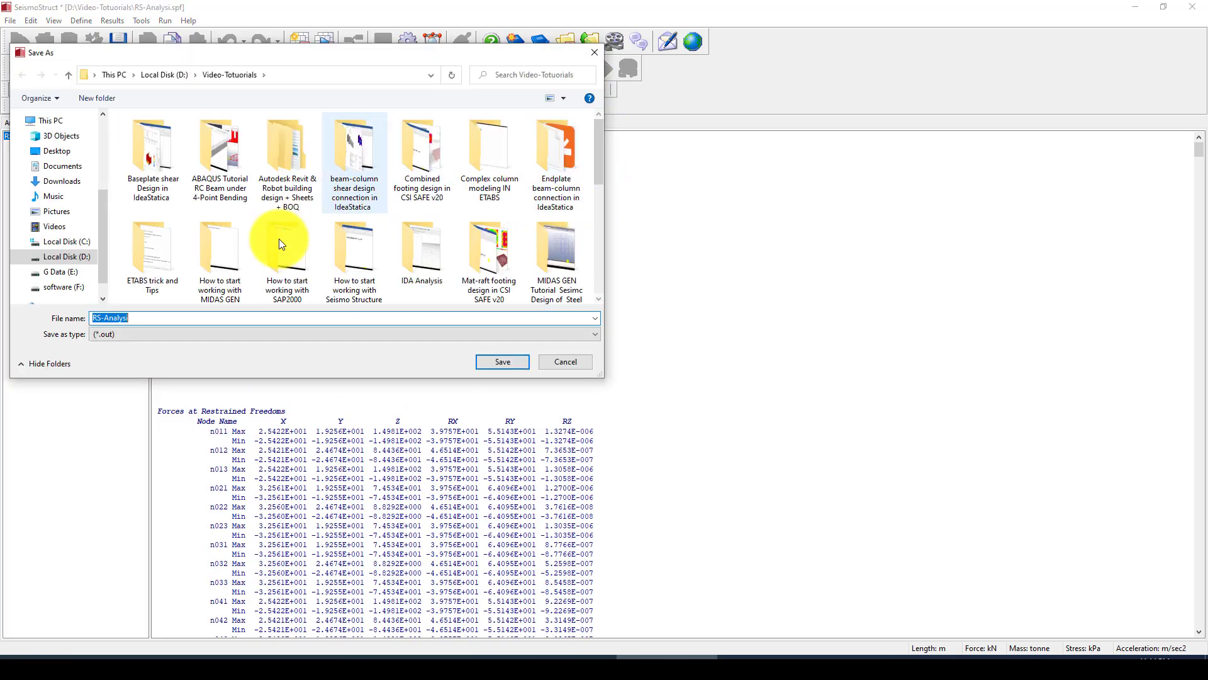
{"action": "left_click", "coordinate": [53, 151]}
{"action": "left_click", "coordinate": [503, 361]}
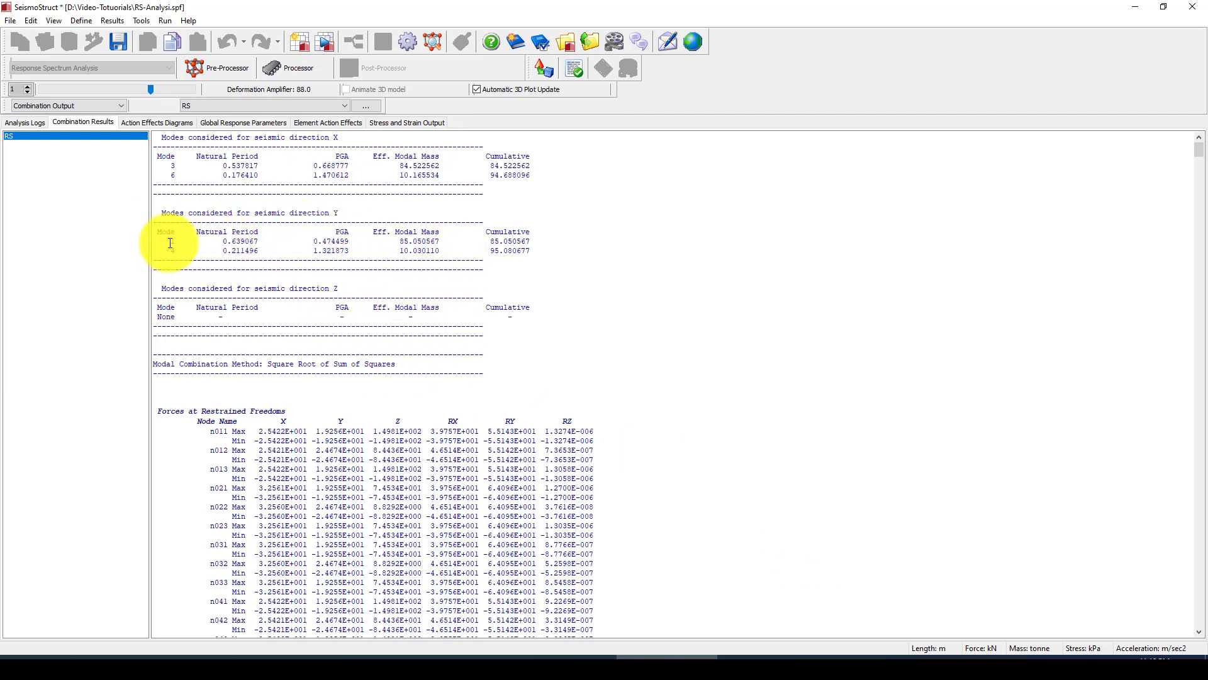
{"action": "left_click_drag", "start_coordinate": [168, 241], "coordinate": [232, 252]}
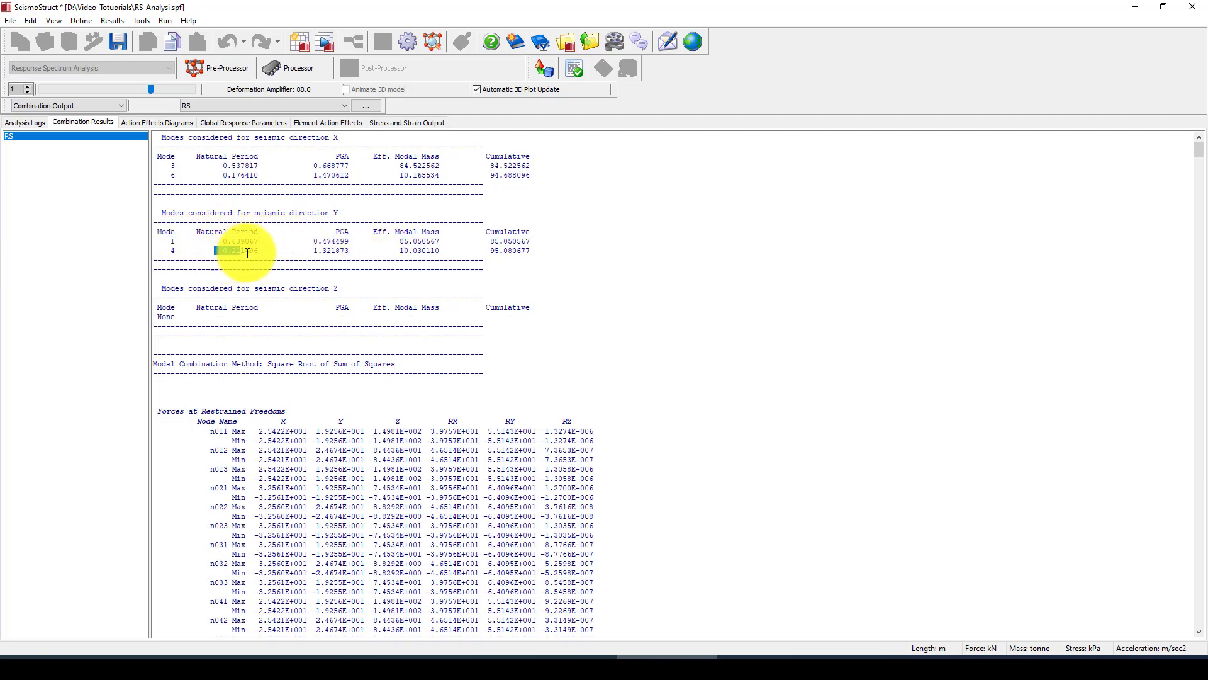
{"action": "left_click", "coordinate": [432, 256]}
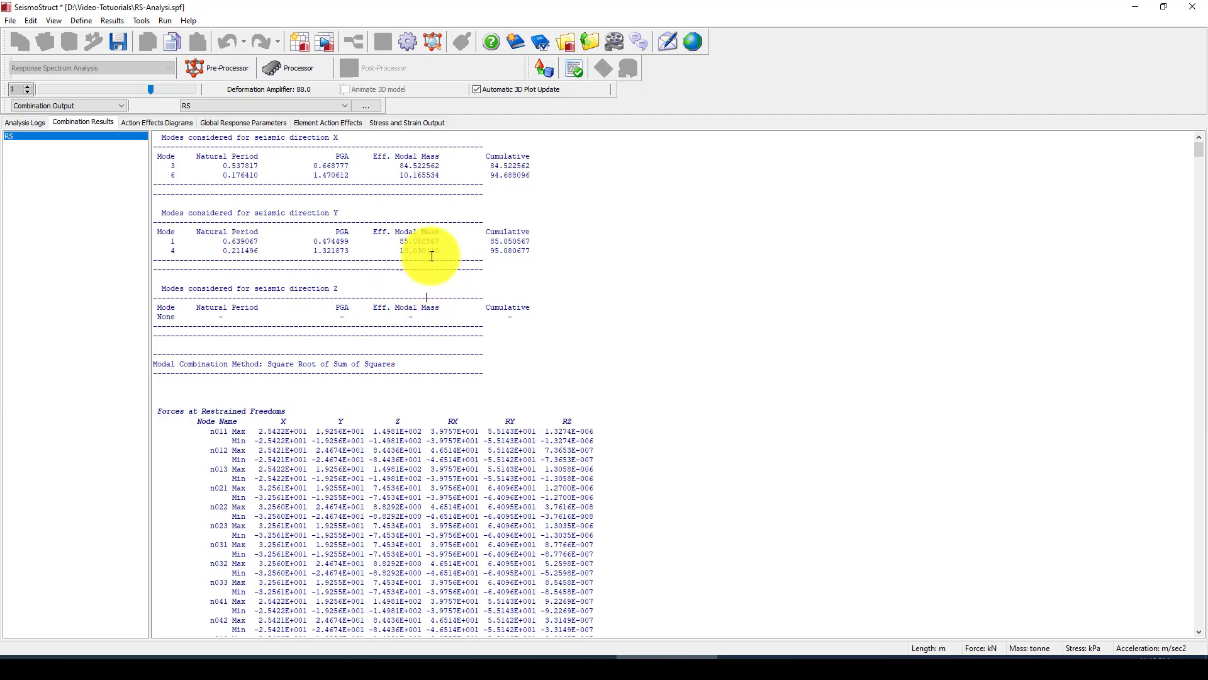
{"action": "left_click_drag", "start_coordinate": [397, 164], "coordinate": [431, 164]}
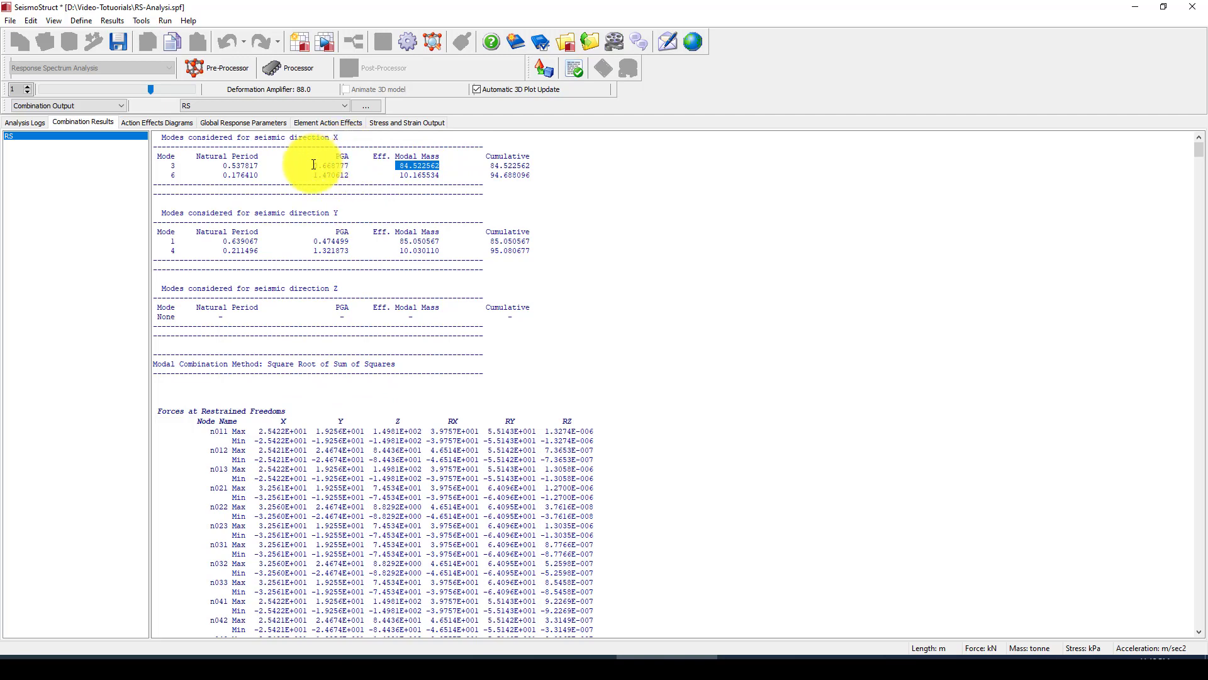
{"action": "left_click_drag", "start_coordinate": [314, 165], "coordinate": [348, 174]}
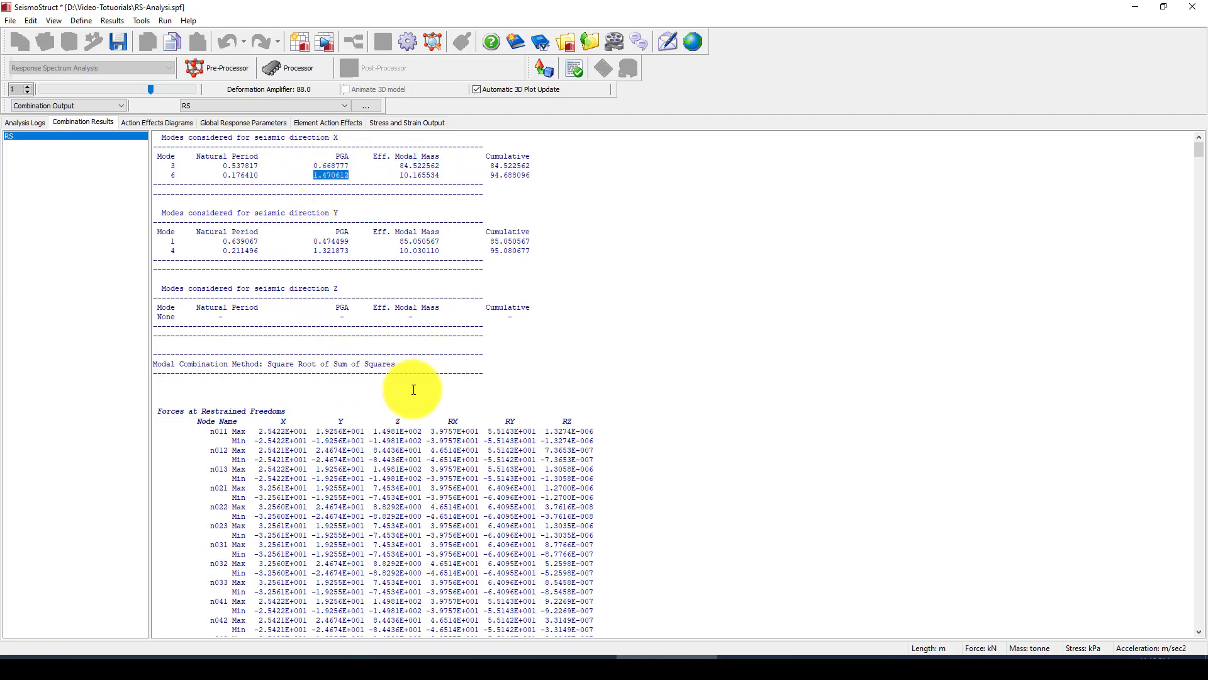